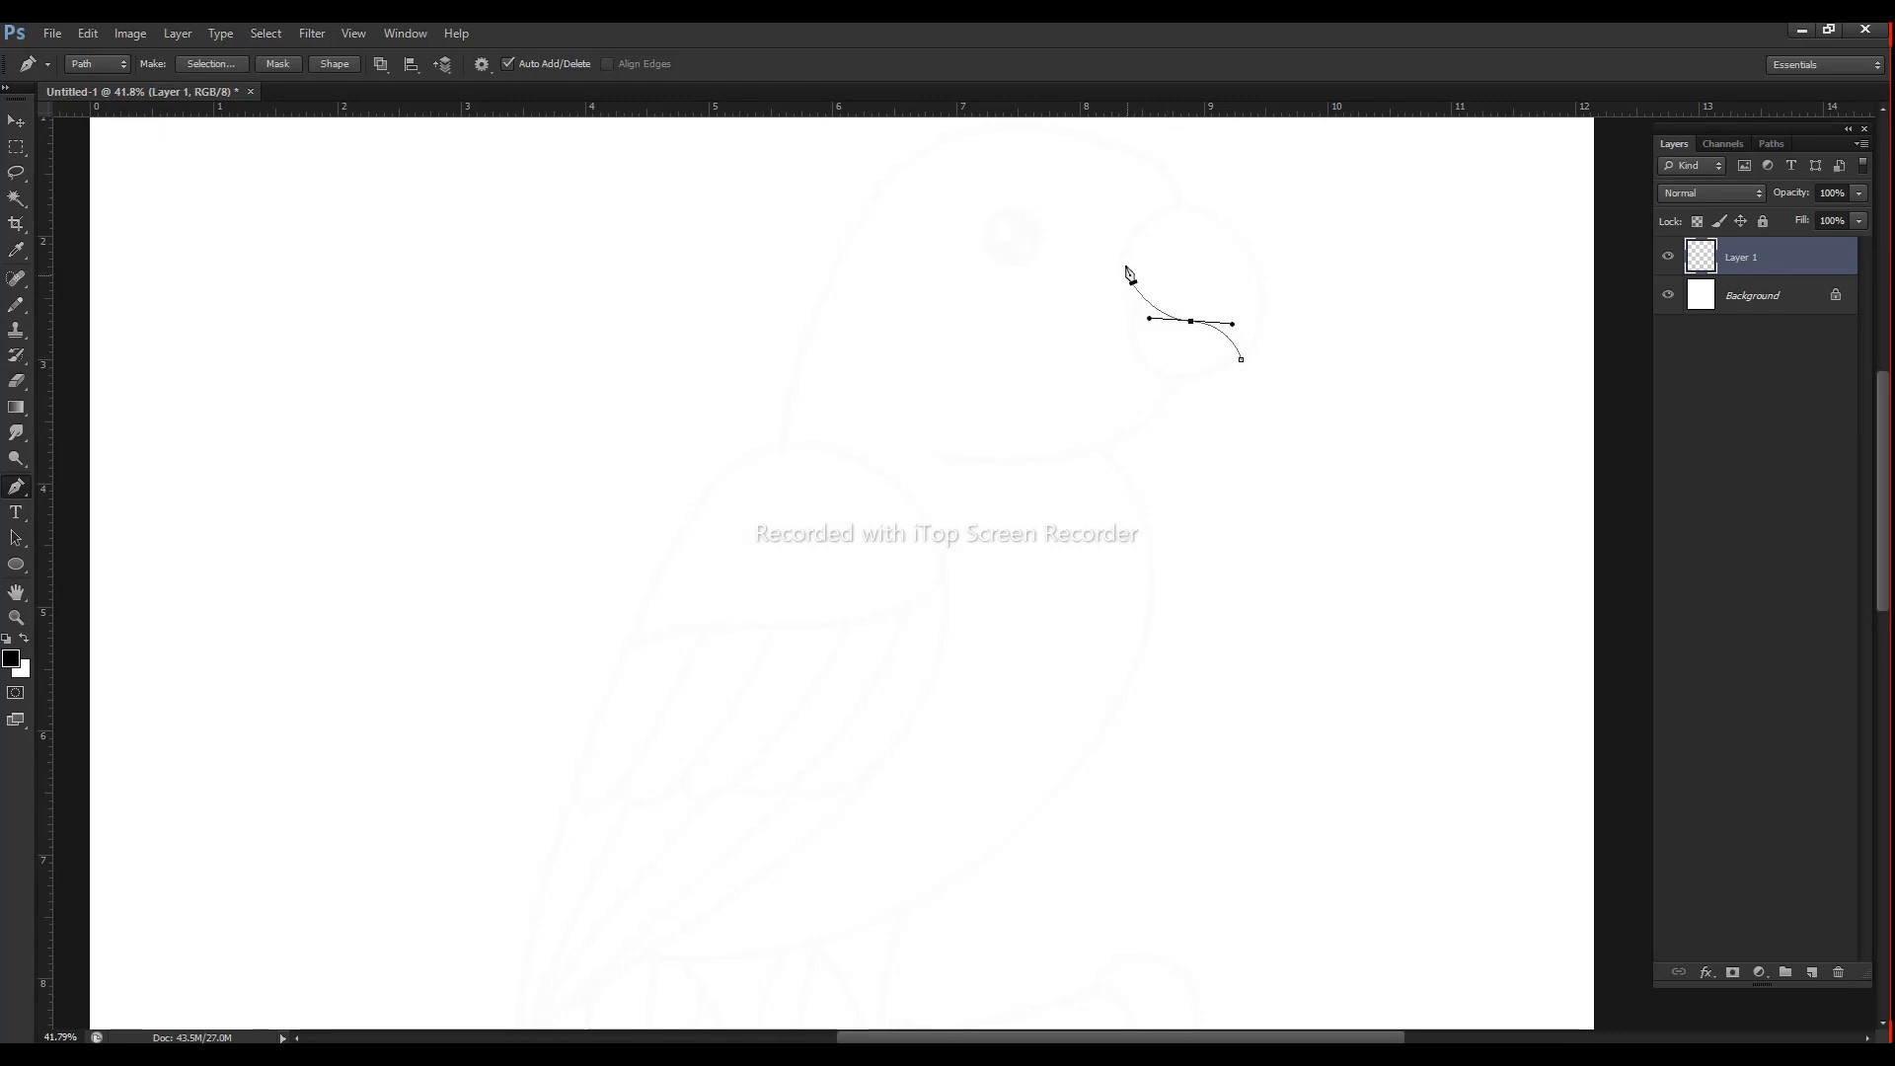
Step: Complete the closed curved Pen path of the parrot's upper beak, following the faint sketch
{"action": "left_click_drag", "start_coordinate": [1144, 203], "coordinate": [1145, 191]}
{"action": "left_click_drag", "start_coordinate": [1235, 235], "coordinate": [1269, 277]}
{"action": "left_click_drag", "start_coordinate": [1241, 360], "coordinate": [1214, 383]}
{"action": "left_click", "coordinate": [1181, 358]}
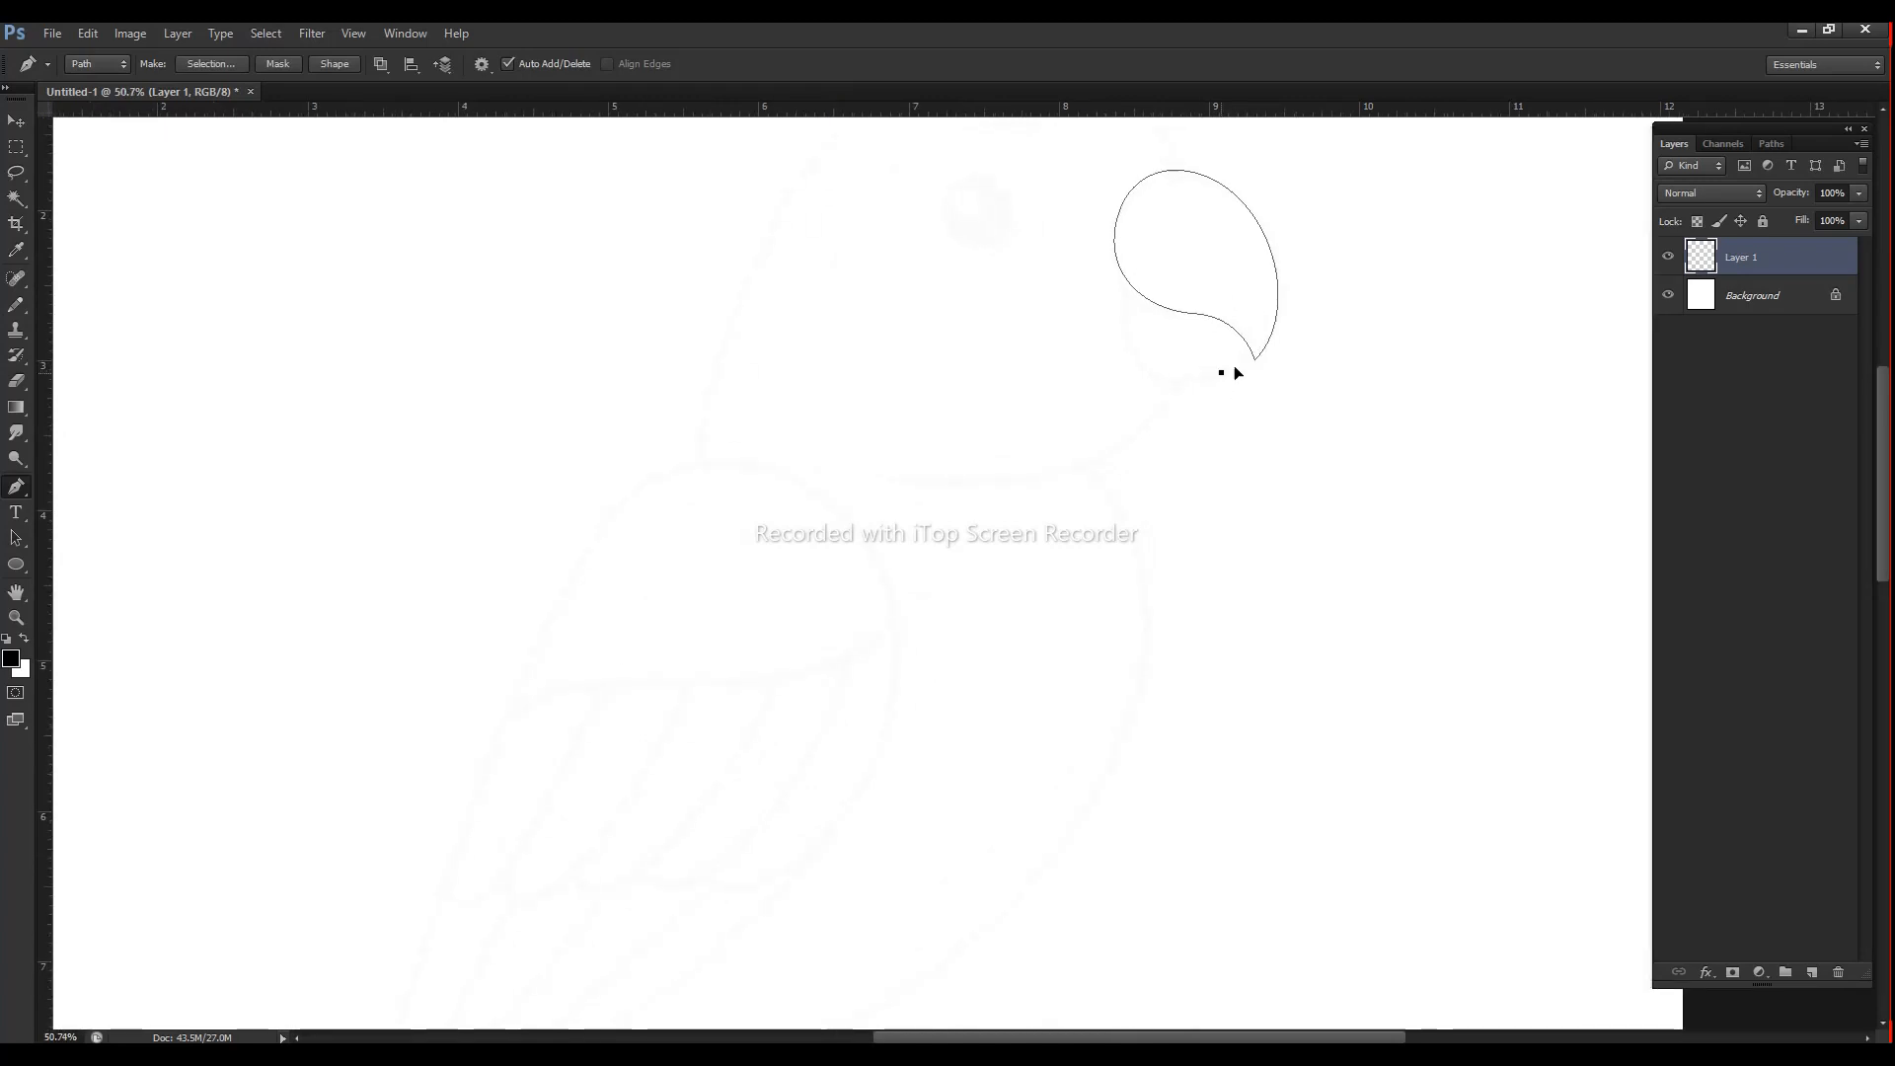
Step: Trace the lower beak as a curved path from the upper beak's tip back to its underside
{"action": "left_click", "coordinate": [1255, 359]}
{"action": "left_click_drag", "start_coordinate": [1158, 378], "coordinate": [1109, 358]}
{"action": "left_click", "coordinate": [1131, 285]}
Step: Trace the throat curve below the beak and the head's curve from the nape over the crown to the upper beak
{"action": "scroll", "coordinate": [1154, 428], "scroll_direction": "down", "scroll_amount": 3}
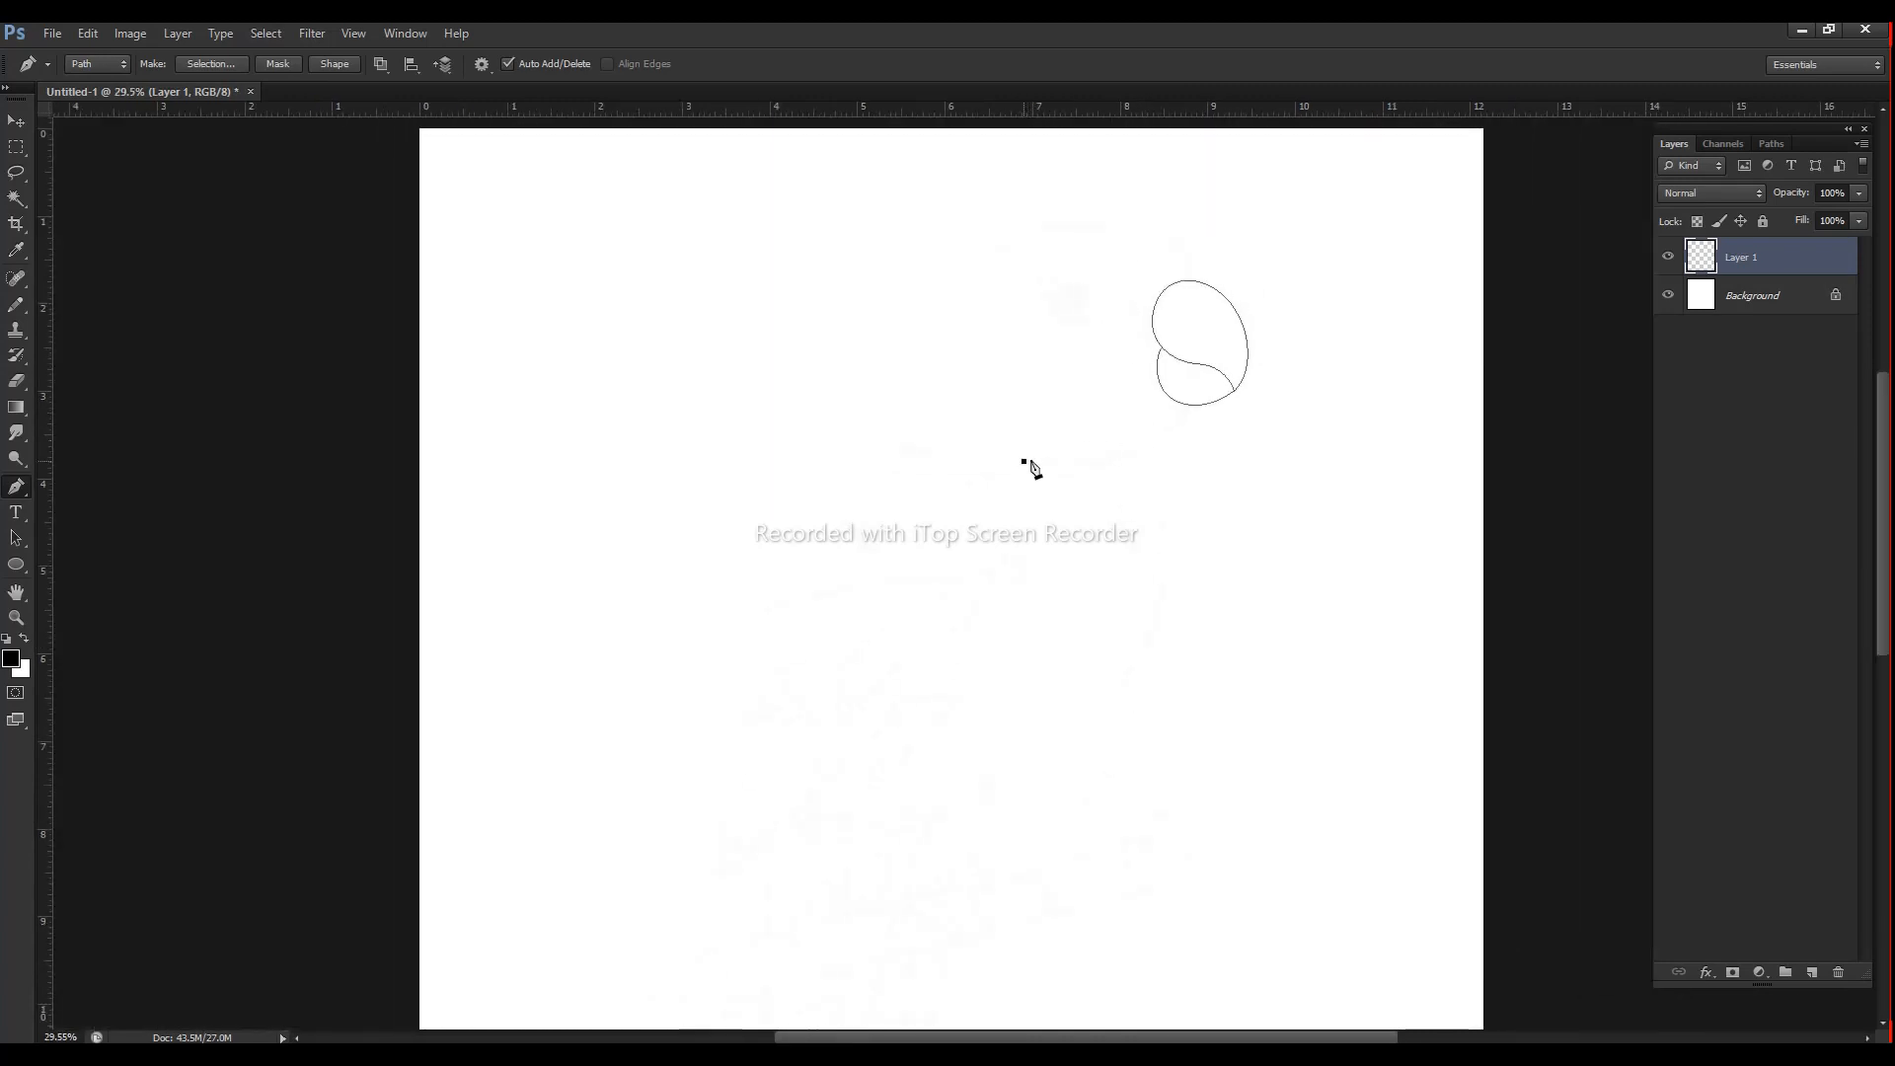
{"action": "left_click_drag", "start_coordinate": [1131, 454], "coordinate": [1186, 434]}
{"action": "left_click", "coordinate": [1190, 408]}
{"action": "left_click", "coordinate": [911, 450]}
{"action": "left_click_drag", "start_coordinate": [996, 255], "coordinate": [1070, 203]}
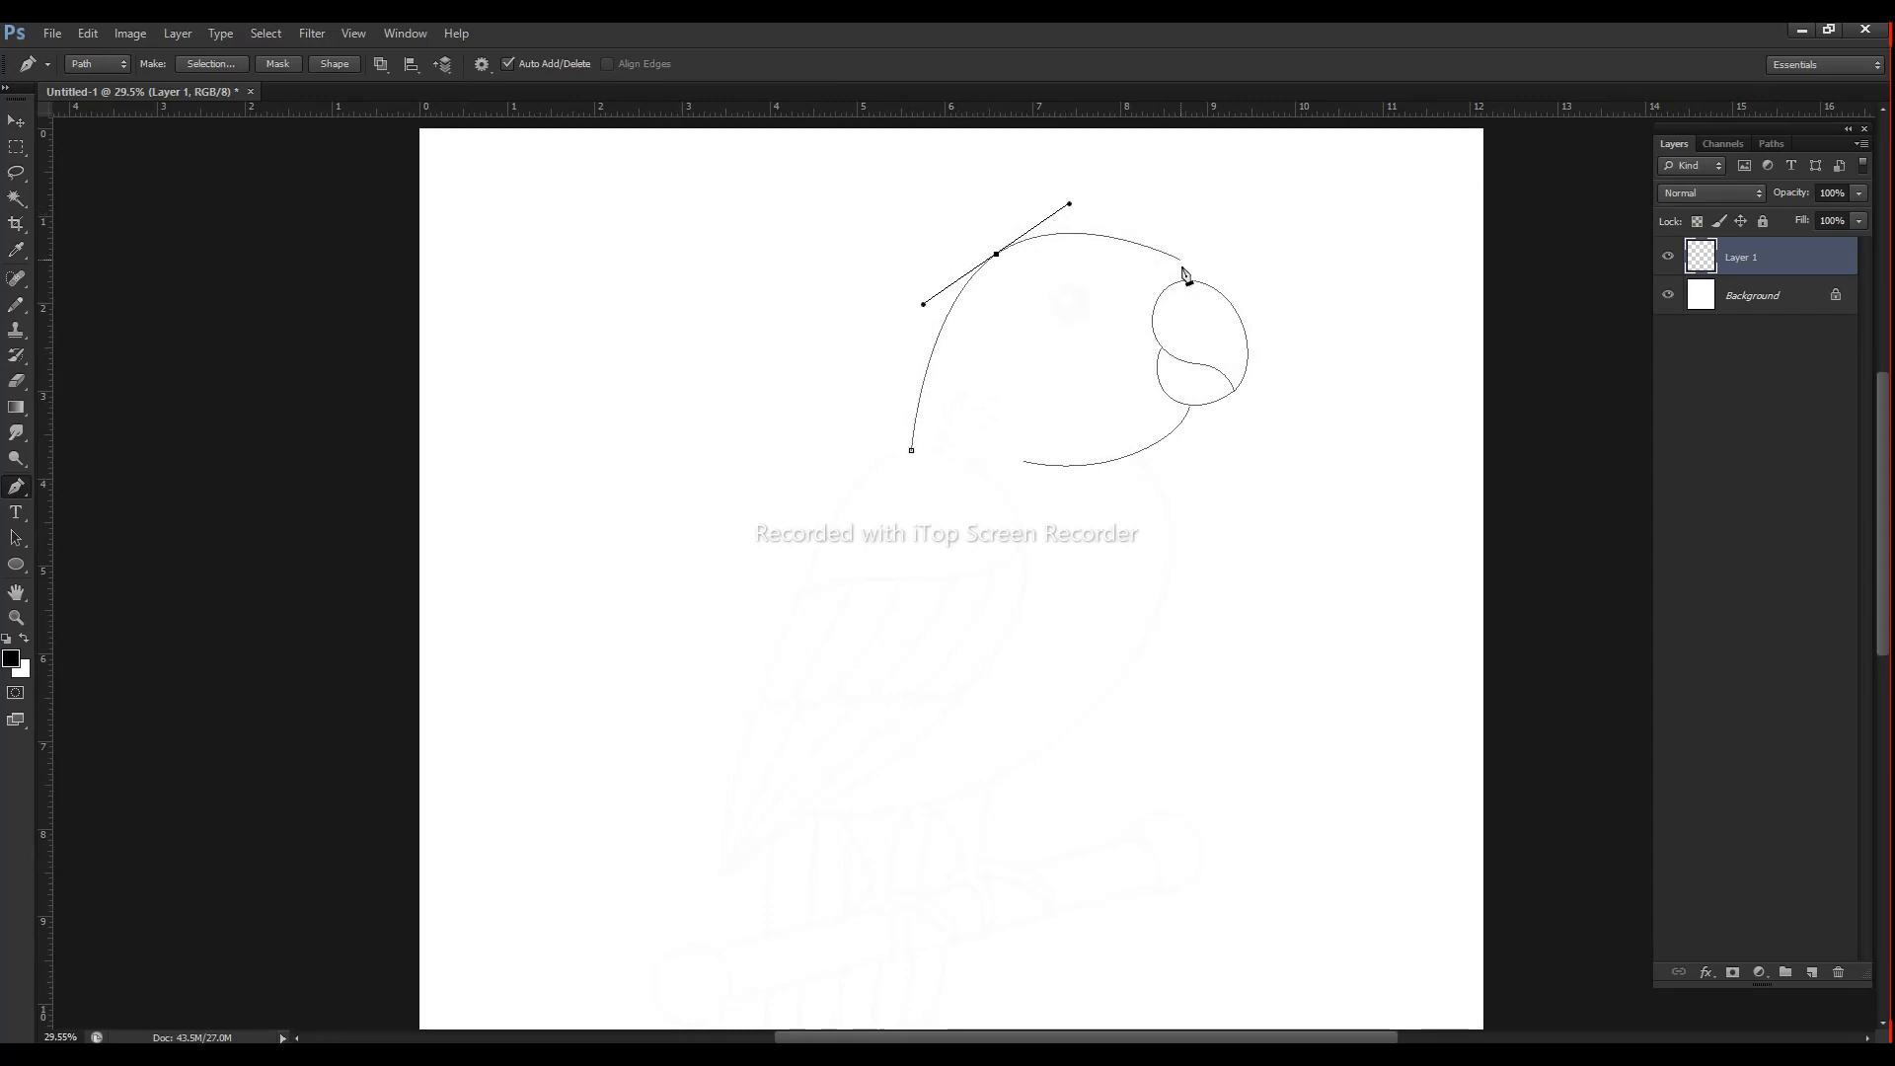
{"action": "left_click_drag", "start_coordinate": [1191, 279], "coordinate": [1204, 327]}
Step: Trace the folded wing as a closed teardrop path with its point at the lower wing tip
{"action": "scroll", "coordinate": [1086, 434], "scroll_direction": "down", "scroll_amount": 5}
{"action": "scroll", "coordinate": [1116, 384], "scroll_direction": "left", "scroll_amount": 3}
{"action": "left_click", "coordinate": [851, 607]}
{"action": "left_click_drag", "start_coordinate": [1015, 492], "coordinate": [1086, 452]}
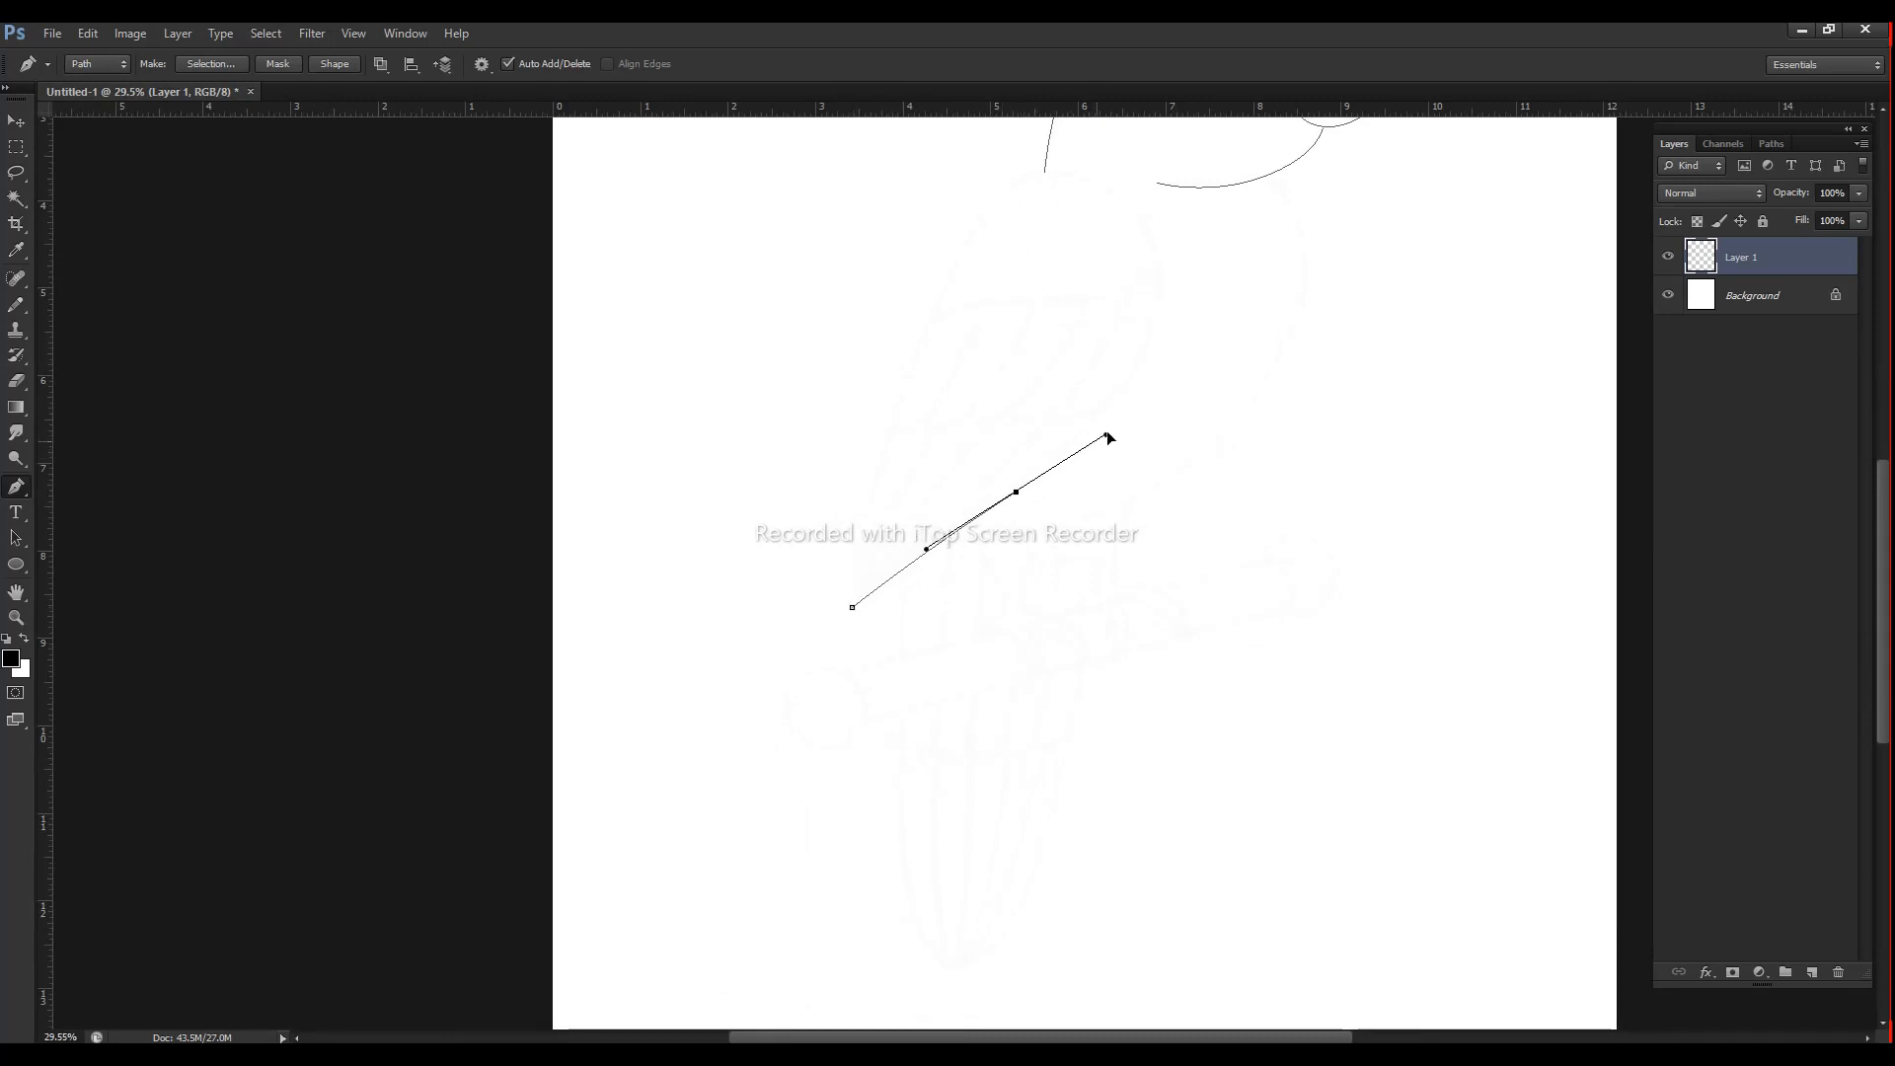
{"action": "key", "text": "ctrl+z"}
{"action": "left_click_drag", "start_coordinate": [1056, 455], "coordinate": [1133, 388]}
{"action": "left_click_drag", "start_coordinate": [1141, 224], "coordinate": [1105, 162]}
{"action": "left_click_drag", "start_coordinate": [980, 217], "coordinate": [929, 285]}
{"action": "left_click_drag", "start_coordinate": [852, 609], "coordinate": [815, 802]}
{"action": "left_click", "coordinate": [977, 351], "text": "ctrl"}
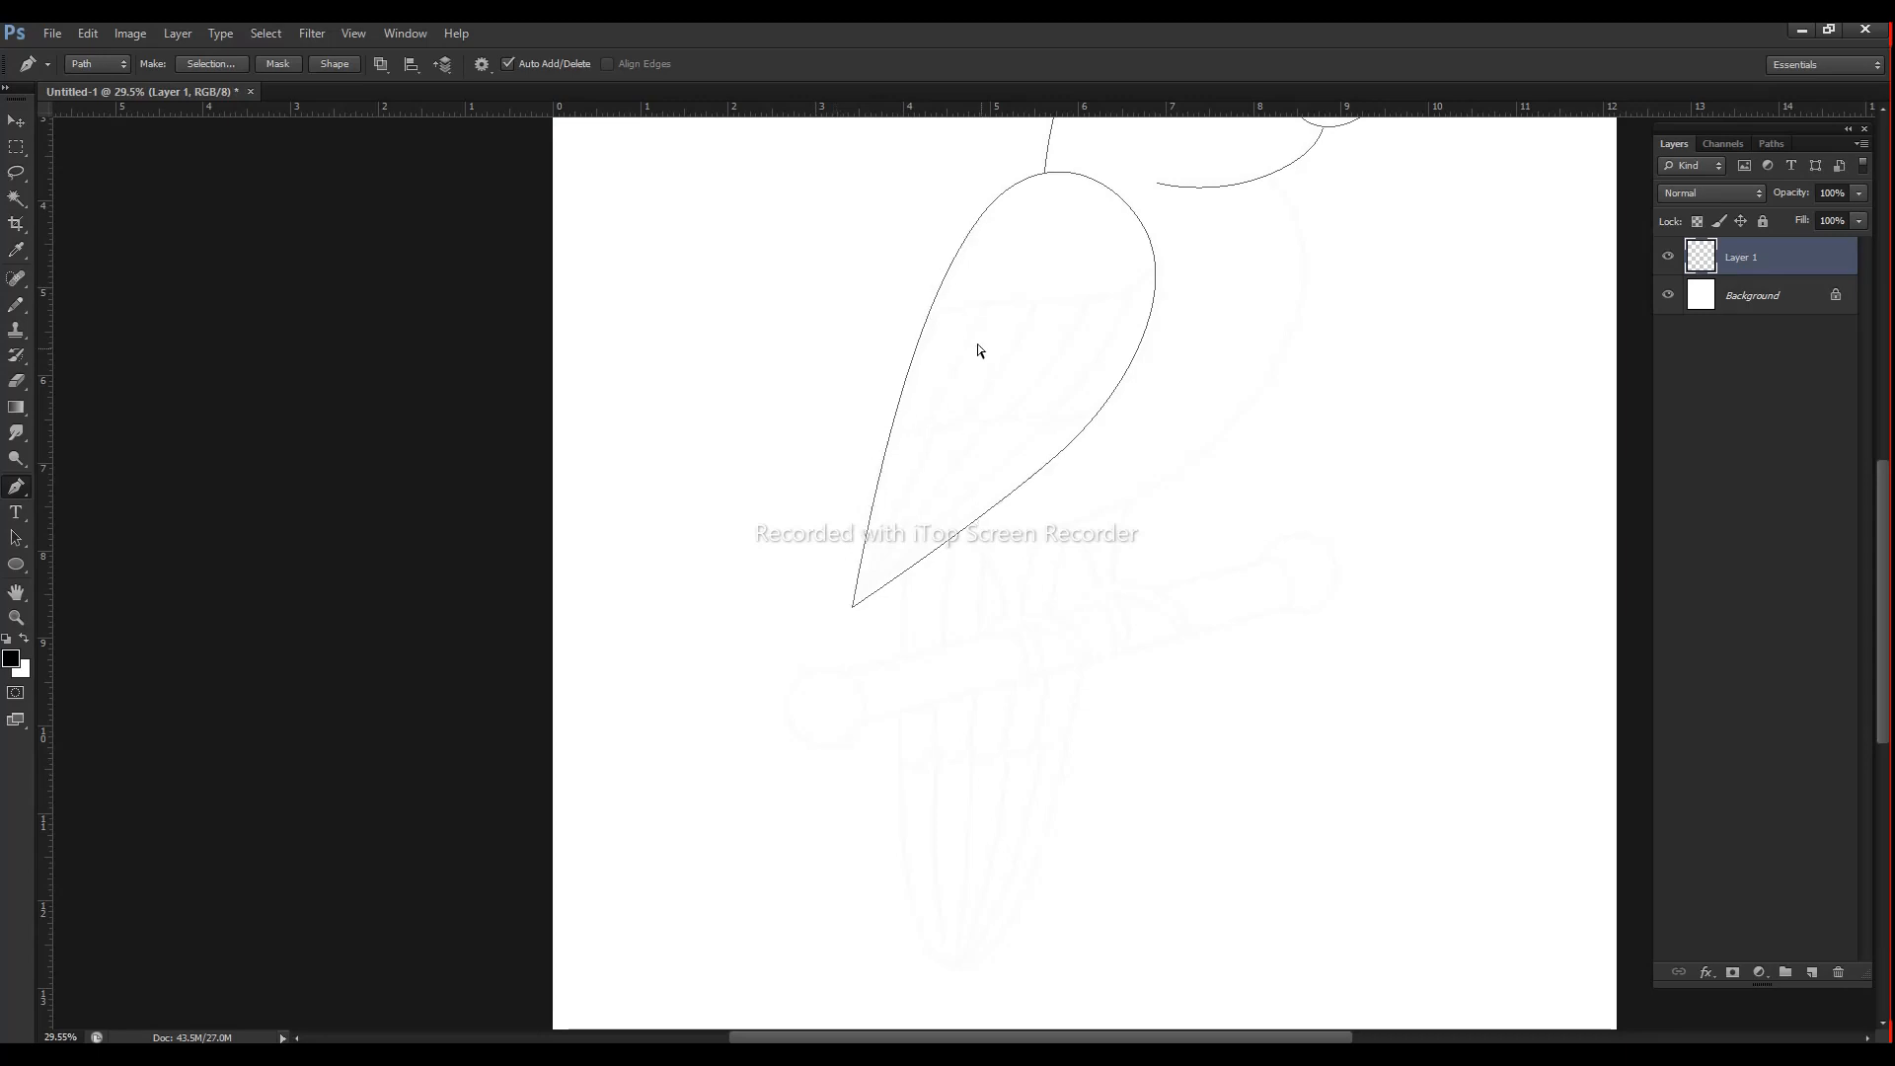
Step: Draw a wavy dividing line across the upper wing from its back edge to its front edge
{"action": "left_click", "coordinate": [928, 320]}
{"action": "left_click_drag", "start_coordinate": [1051, 300], "coordinate": [1132, 299]}
{"action": "left_click", "coordinate": [1153, 255]}
{"action": "left_click", "coordinate": [1052, 402], "text": "ctrl"}
Step: Draw the first two rounded feathers of the wing's middle row, starting at the back edge
{"action": "left_click_drag", "start_coordinate": [916, 426], "coordinate": [929, 422]}
{"action": "left_click", "coordinate": [977, 310]}
{"action": "left_click", "coordinate": [1013, 381], "text": "ctrl"}
{"action": "left_click_drag", "start_coordinate": [966, 425], "coordinate": [968, 421]}
{"action": "left_click_drag", "start_coordinate": [1022, 302], "coordinate": [1052, 221]}
{"action": "left_click", "coordinate": [1068, 339], "text": "ctrl"}
Step: Draw the remaining three rounded feathers of the wing's middle row up to the front edge
{"action": "left_click_drag", "start_coordinate": [985, 421], "coordinate": [1002, 417]}
{"action": "left_click_drag", "start_coordinate": [1087, 296], "coordinate": [1130, 202]}
{"action": "left_click", "coordinate": [1103, 345], "text": "ctrl"}
{"action": "left_click_drag", "start_coordinate": [1027, 418], "coordinate": [1044, 417]}
{"action": "left_click_drag", "start_coordinate": [1129, 280], "coordinate": [1170, 173]}
{"action": "left_click", "coordinate": [1075, 415], "text": "ctrl"}
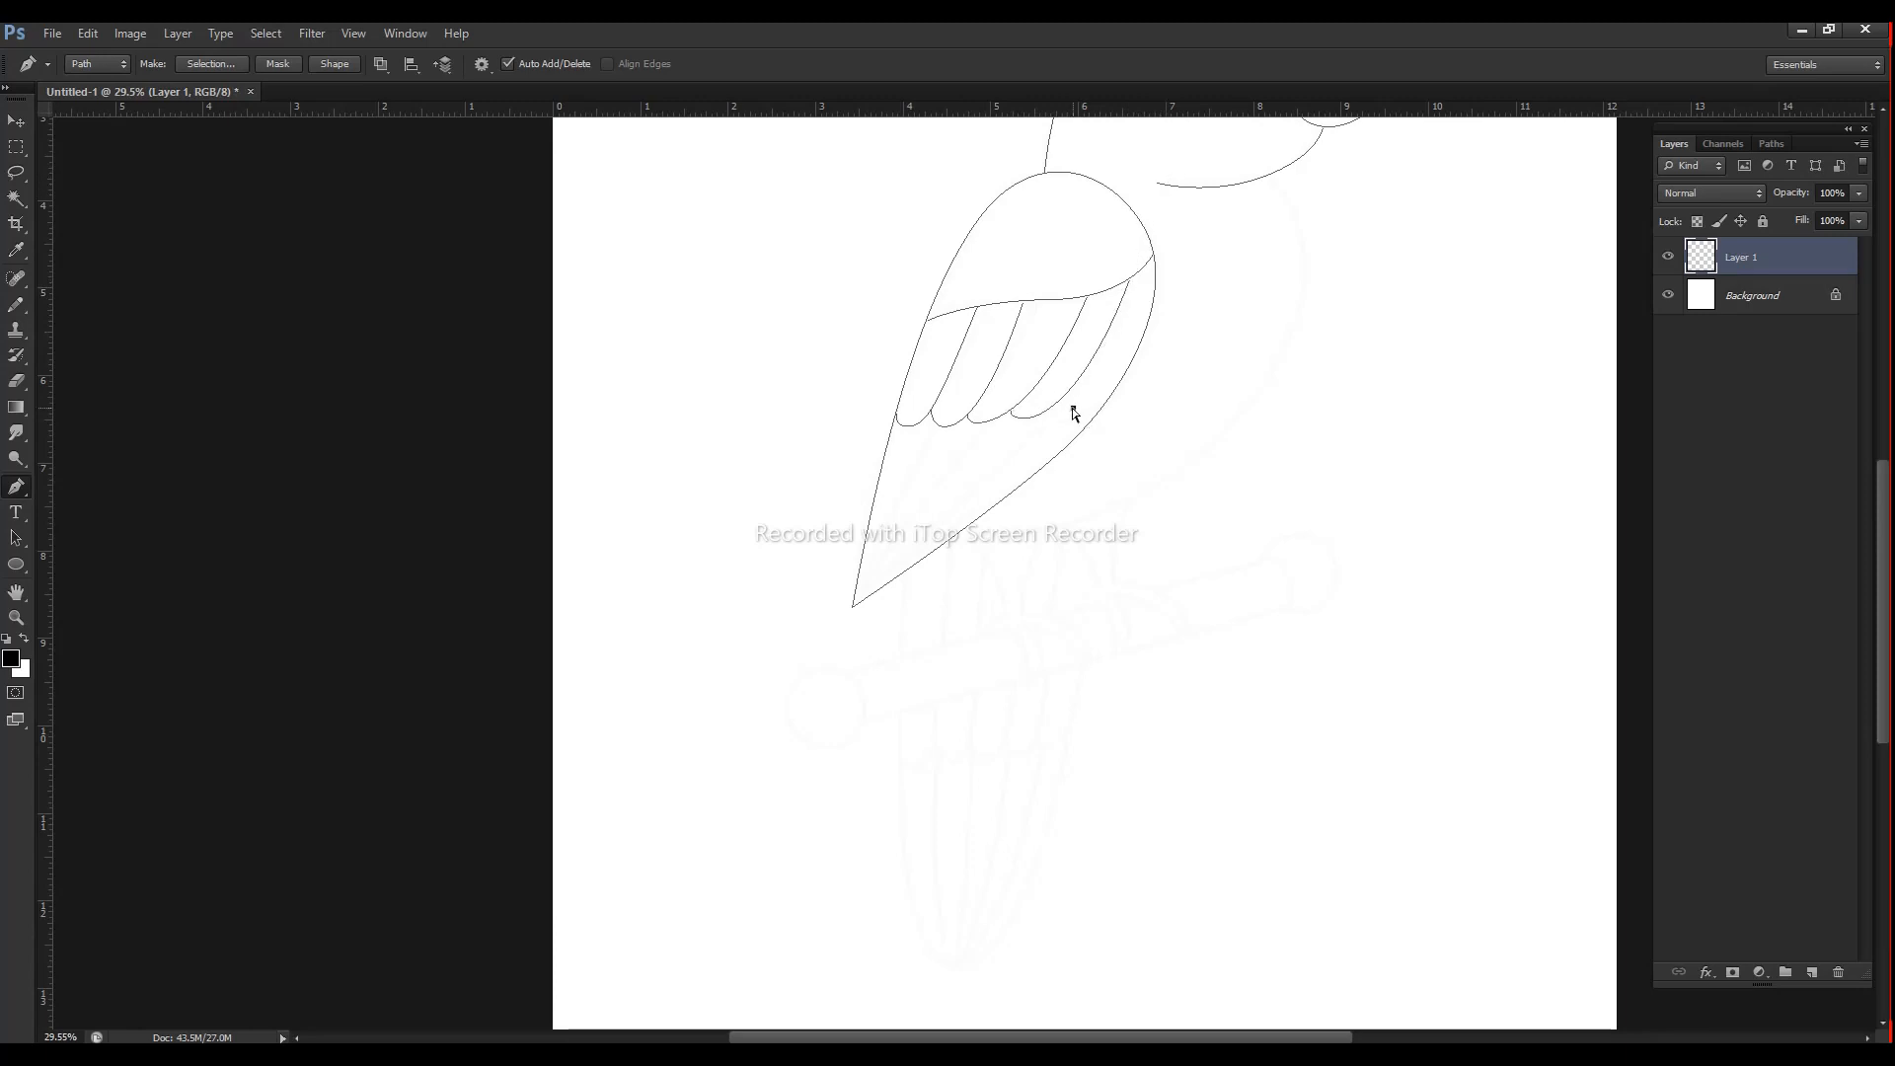
{"action": "left_click_drag", "start_coordinate": [1063, 419], "coordinate": [1083, 422]}
{"action": "left_click", "coordinate": [1099, 407]}
{"action": "left_click", "coordinate": [1099, 444], "text": "ctrl"}
Step: Draw three long feather lines running from the scalloped row down to the wing tip
{"action": "left_click_drag", "start_coordinate": [906, 522], "coordinate": [943, 540]}
{"action": "left_click", "coordinate": [1015, 395]}
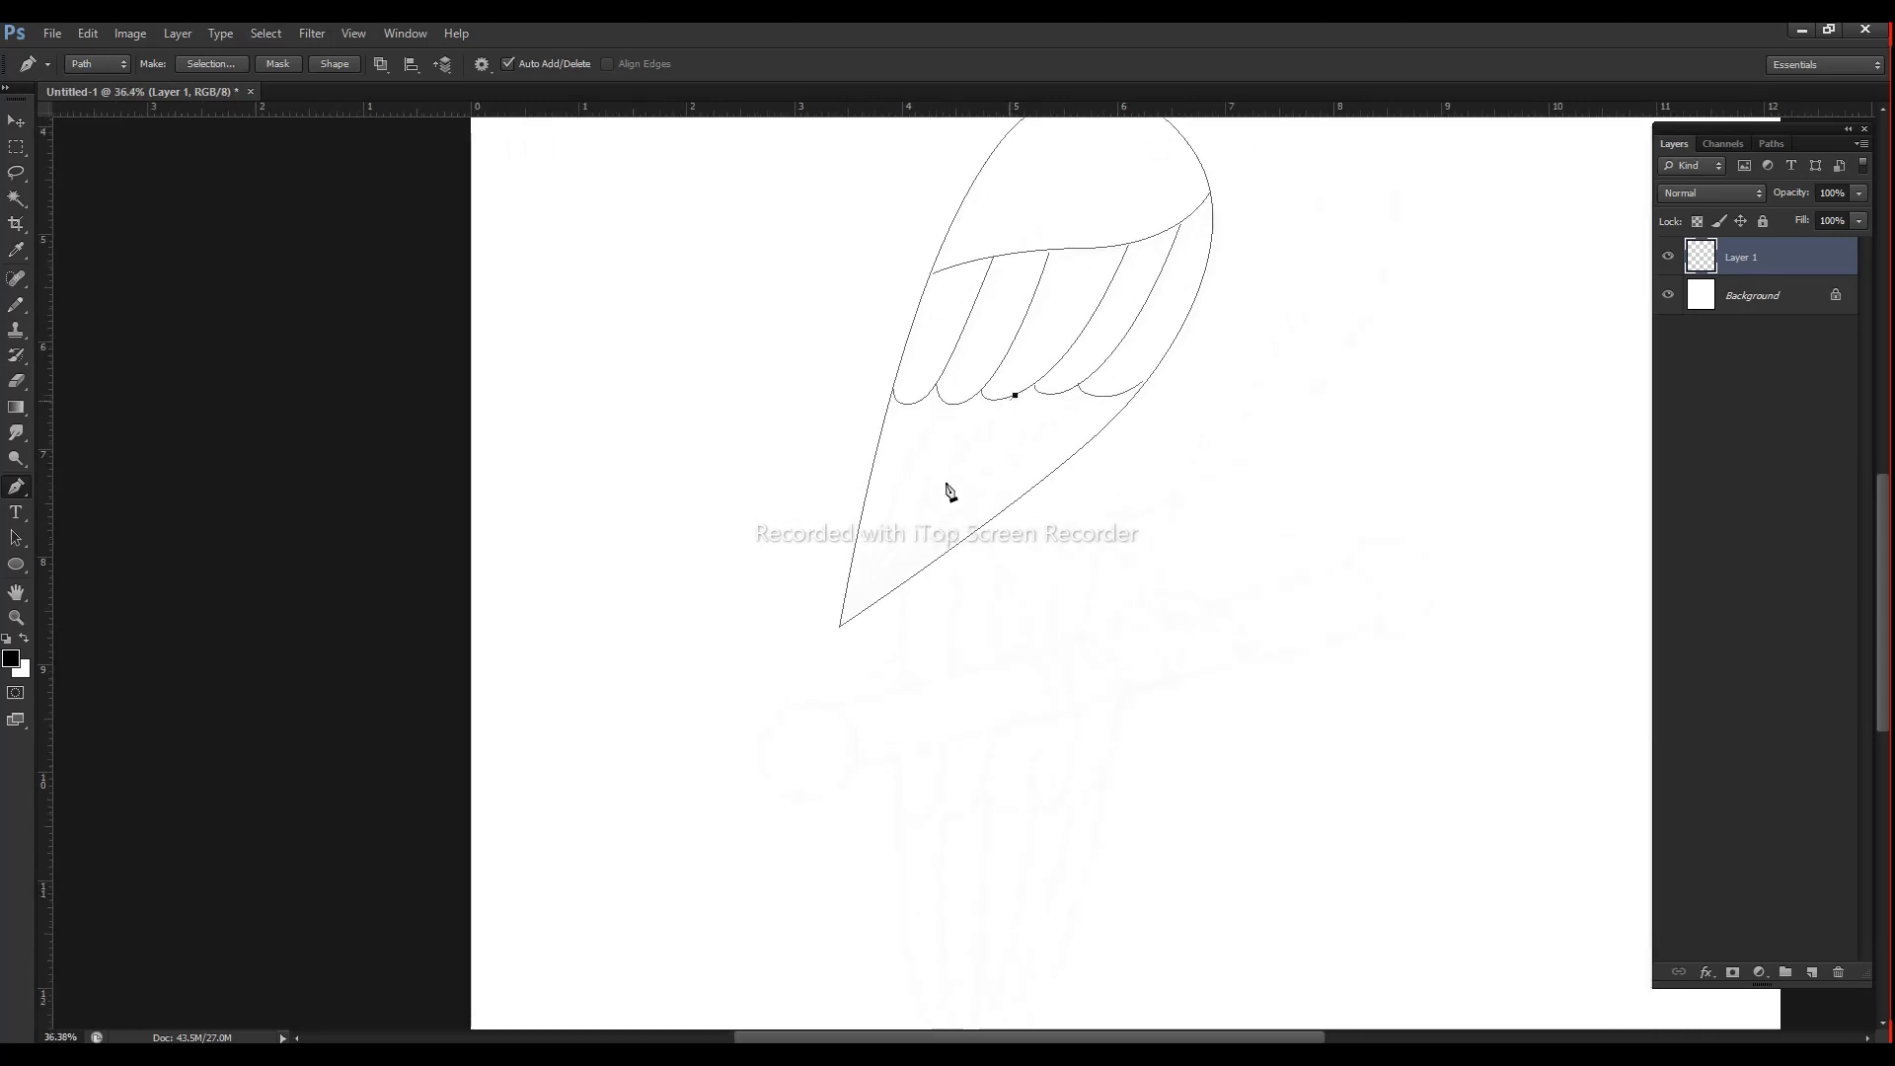
{"action": "left_click", "coordinate": [840, 628]}
{"action": "left_click", "coordinate": [944, 401]}
{"action": "left_click", "coordinate": [839, 625]}
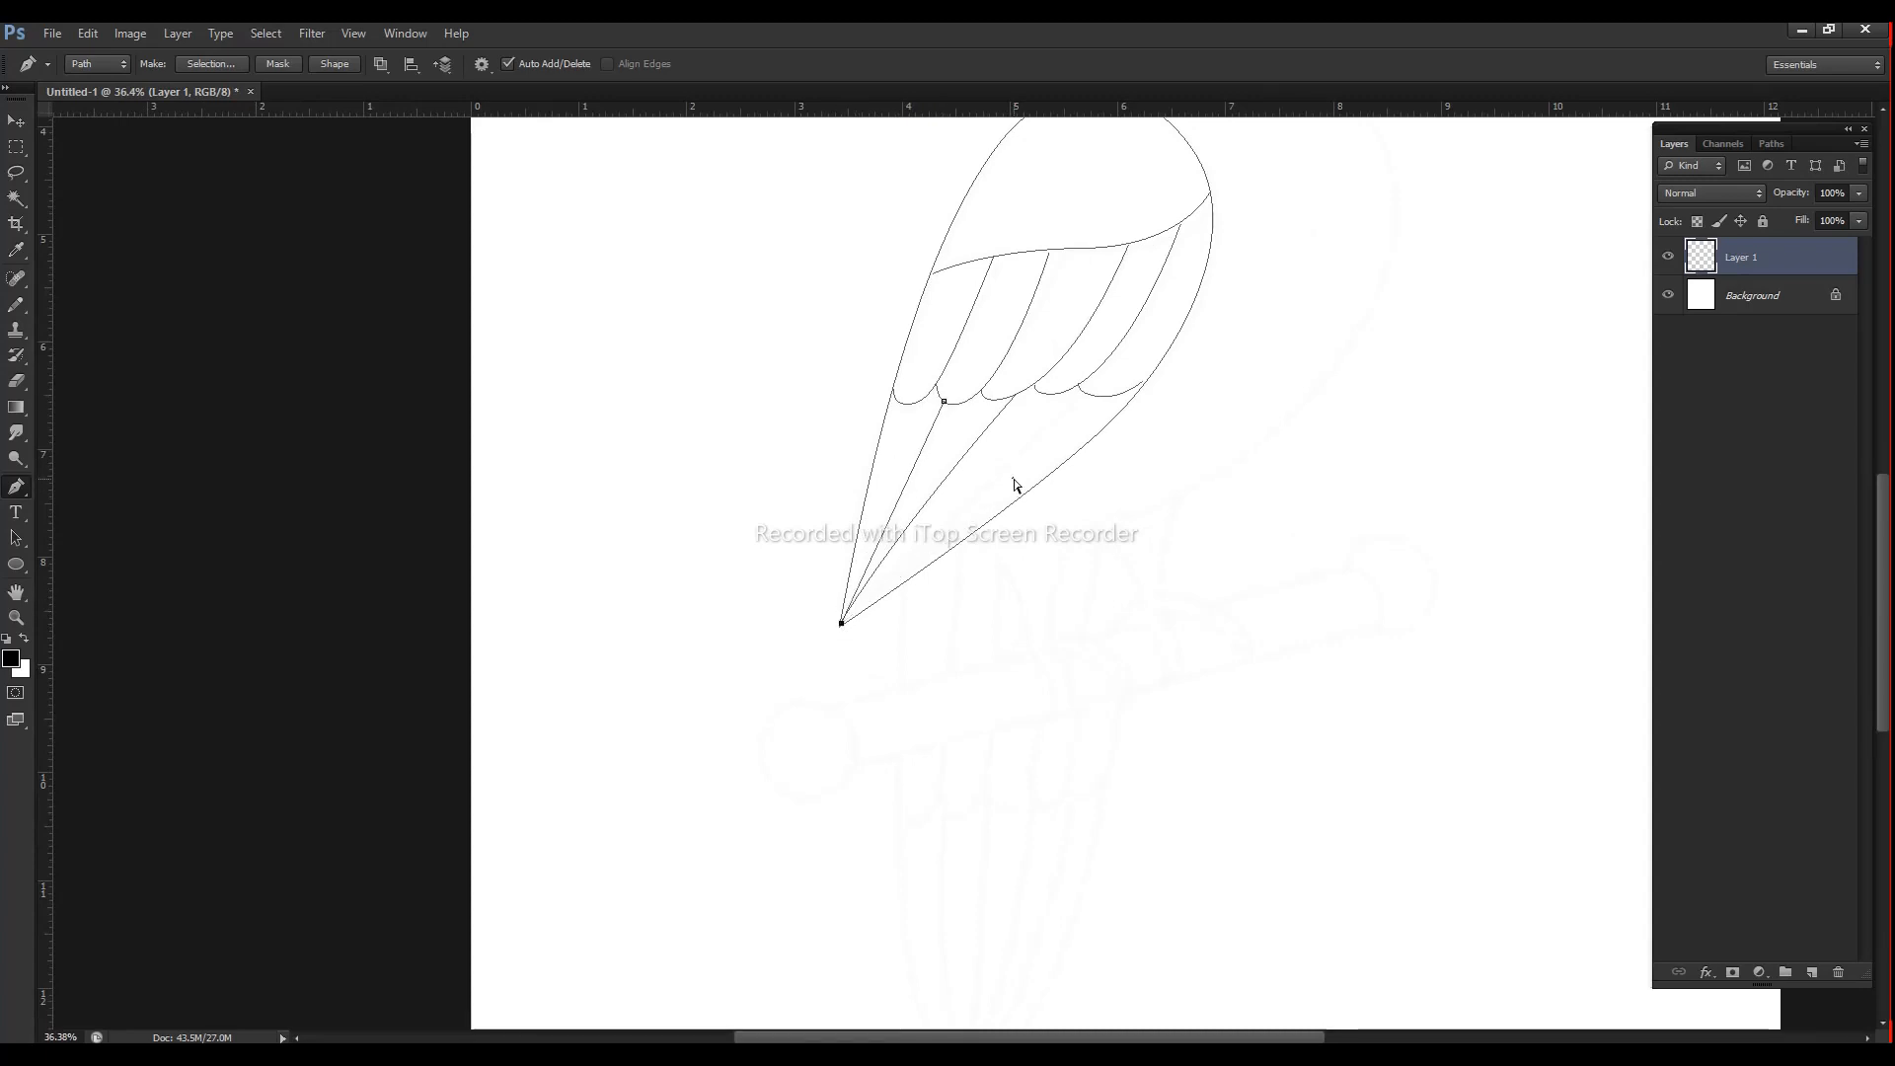
{"action": "left_click", "coordinate": [840, 625]}
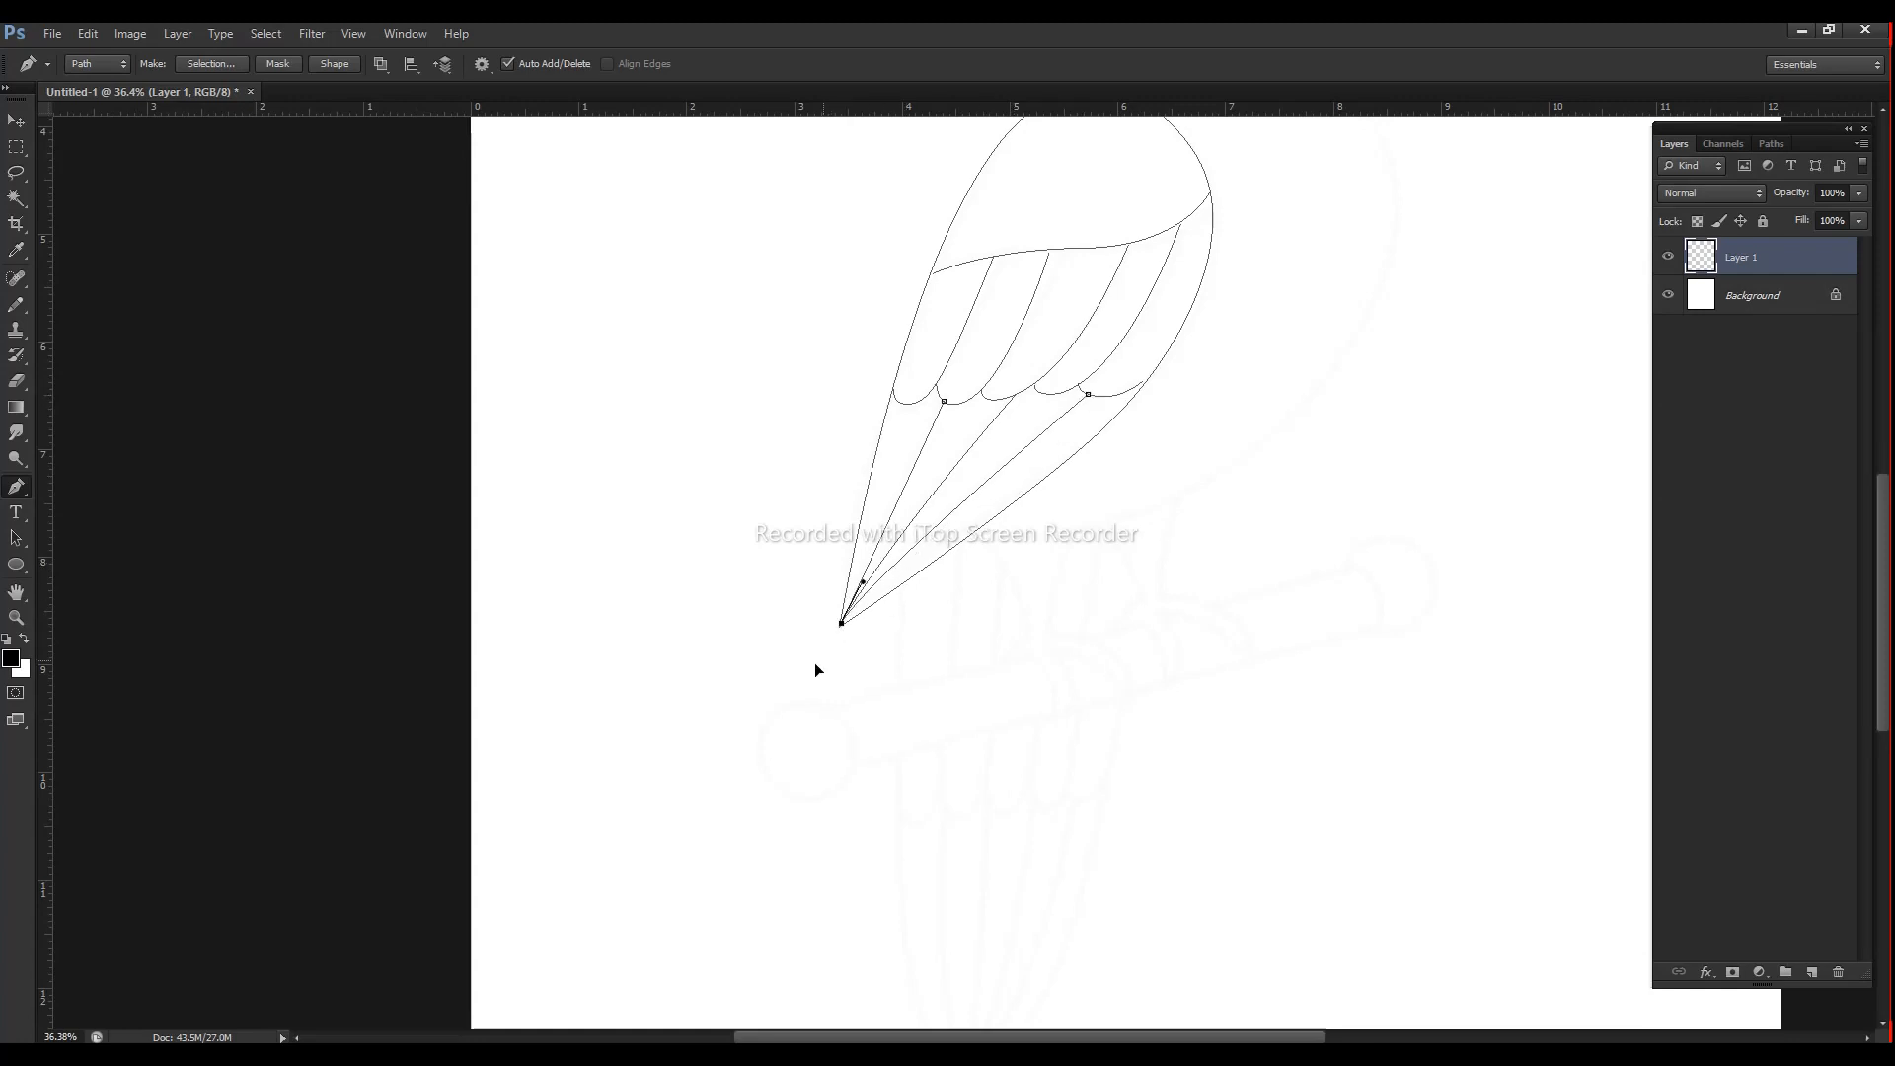
Step: Trace the belly and chest as one curve from the wing's lower edge up to the throat line
{"action": "scroll", "coordinate": [1051, 558], "scroll_direction": "down", "scroll_amount": 2}
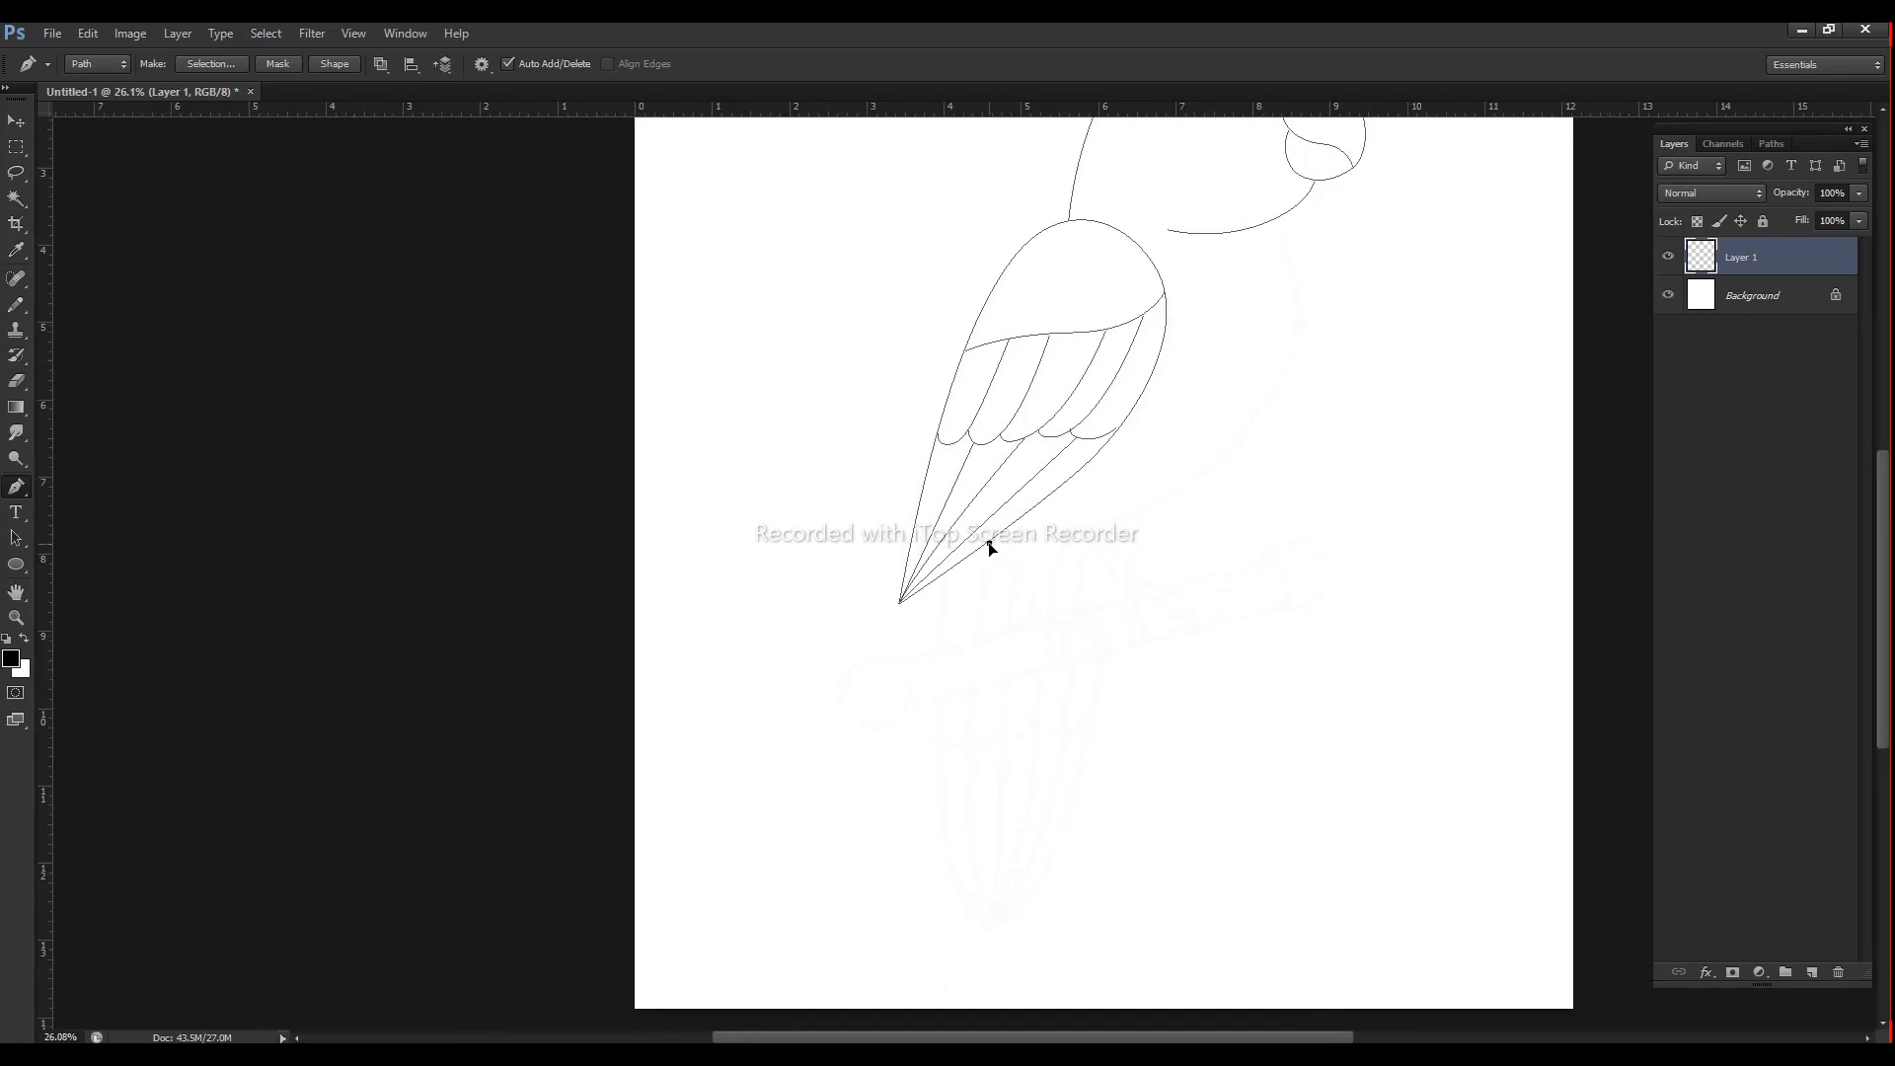
{"action": "left_click", "coordinate": [988, 540]}
{"action": "left_click_drag", "start_coordinate": [1042, 542], "coordinate": [944, 612]}
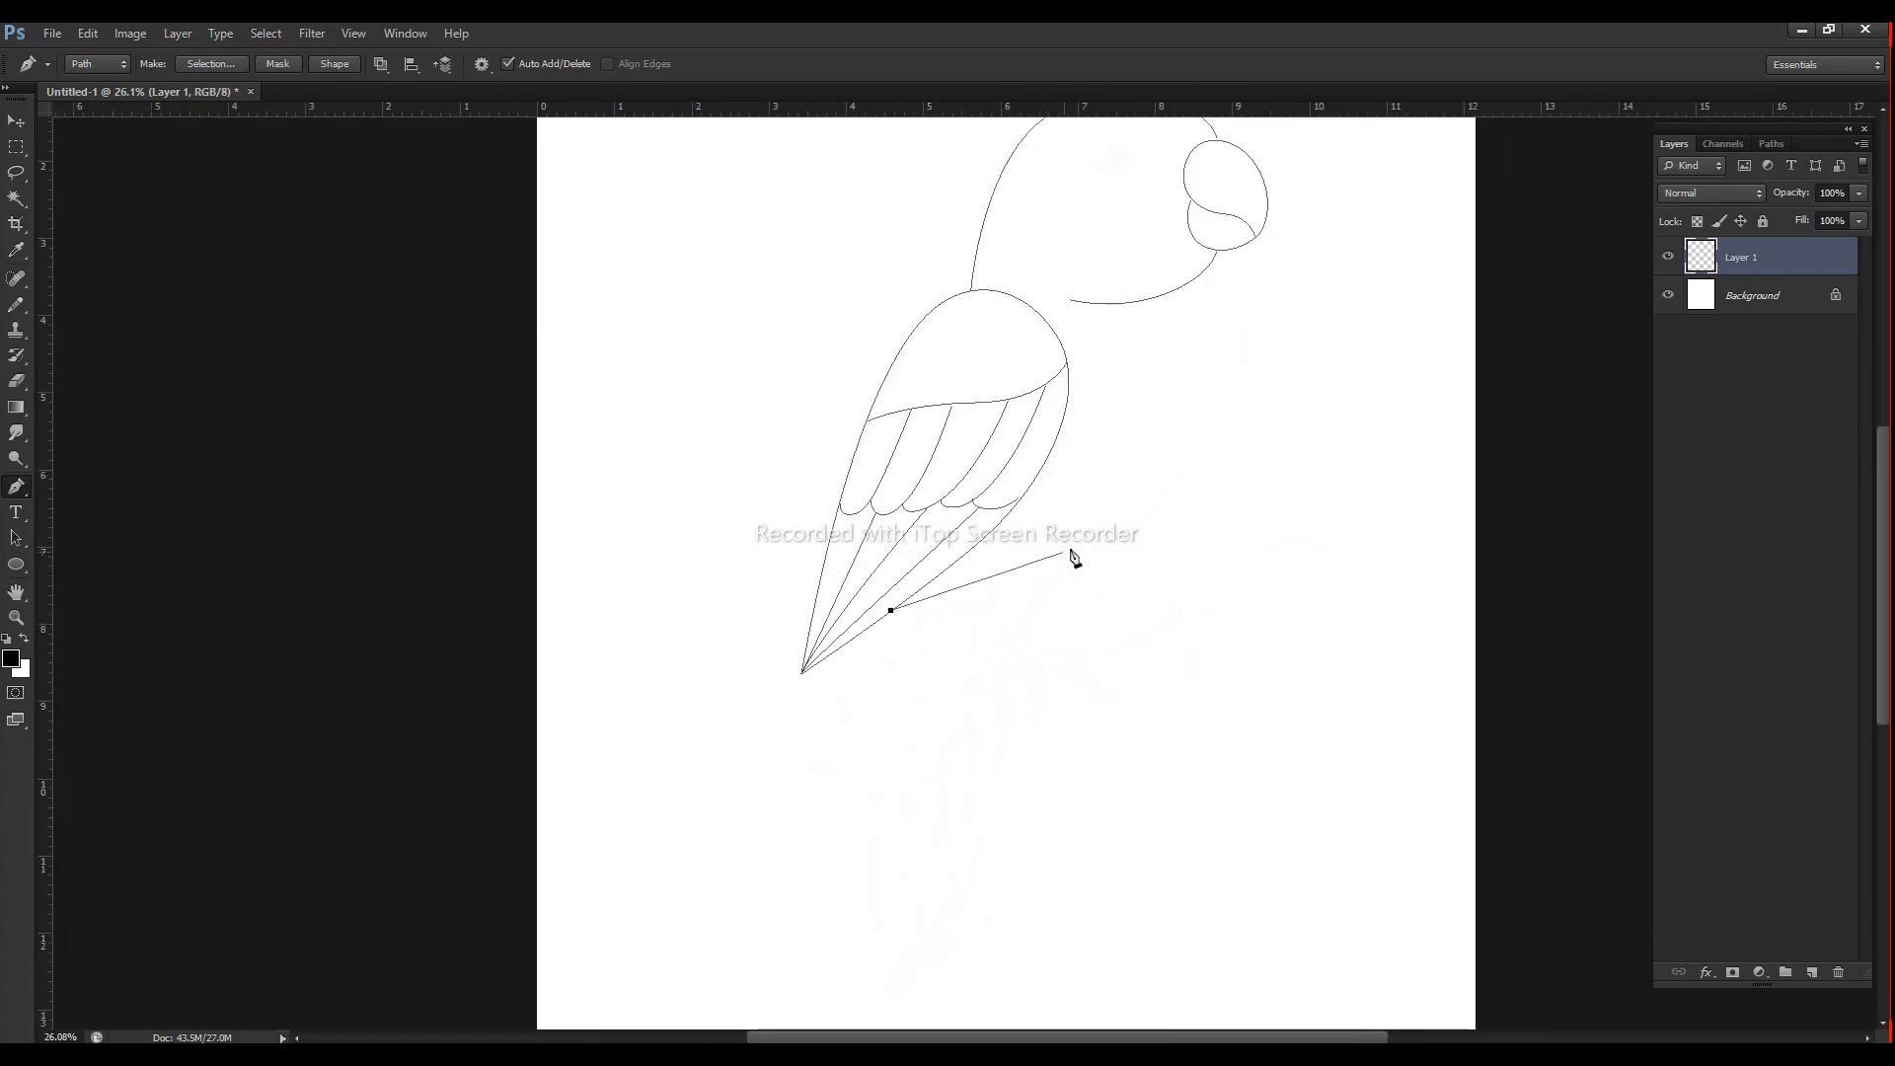
{"action": "left_click_drag", "start_coordinate": [1116, 534], "coordinate": [1227, 437]}
{"action": "left_click_drag", "start_coordinate": [1167, 294], "coordinate": [1133, 273]}
{"action": "left_click", "coordinate": [1312, 366], "text": "ctrl"}
Step: Trace the parrot's rear leg and clawed foot below the belly, redoing the last toe's joint with the leg
{"action": "left_click_drag", "start_coordinate": [1212, 561], "coordinate": [1264, 411]}
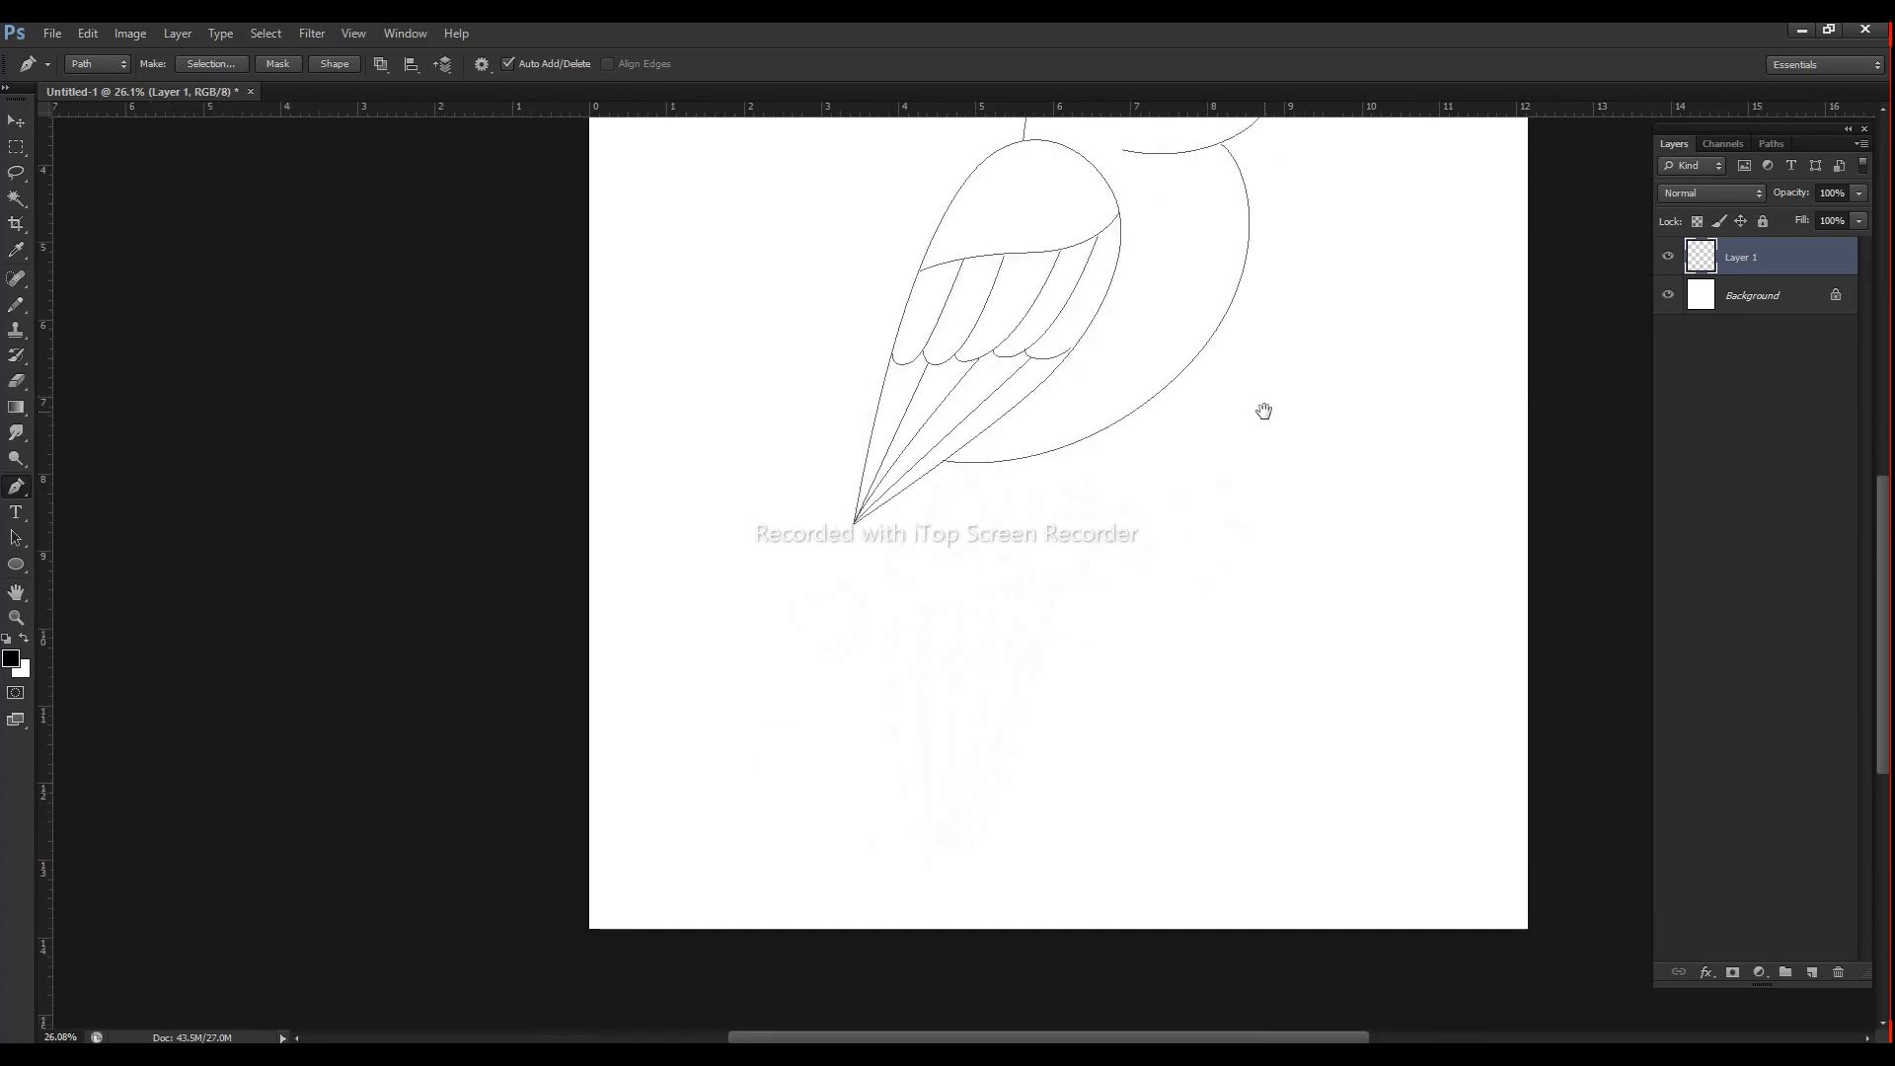
{"action": "scroll", "coordinate": [945, 569], "scroll_direction": "up", "scroll_amount": 3}
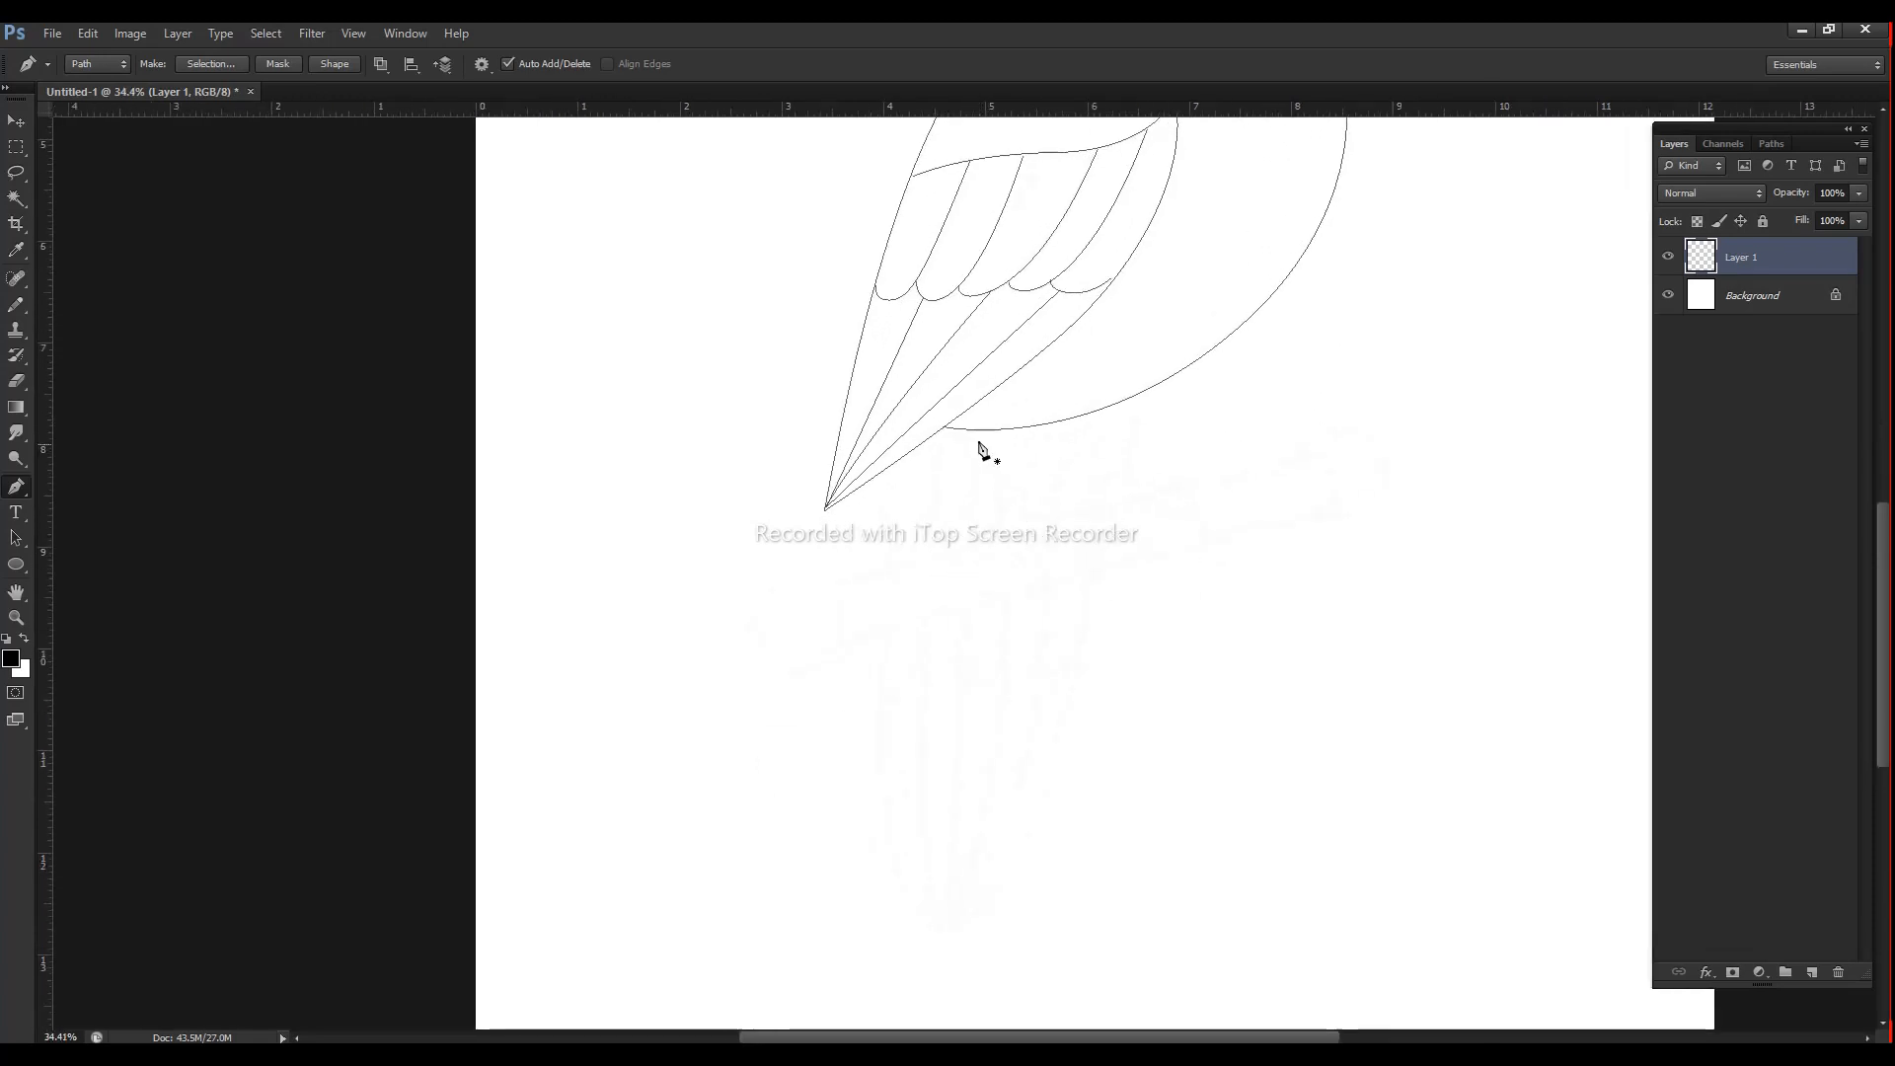
{"action": "left_click_drag", "start_coordinate": [964, 435], "coordinate": [997, 532]}
{"action": "left_click_drag", "start_coordinate": [1029, 533], "coordinate": [1112, 555]}
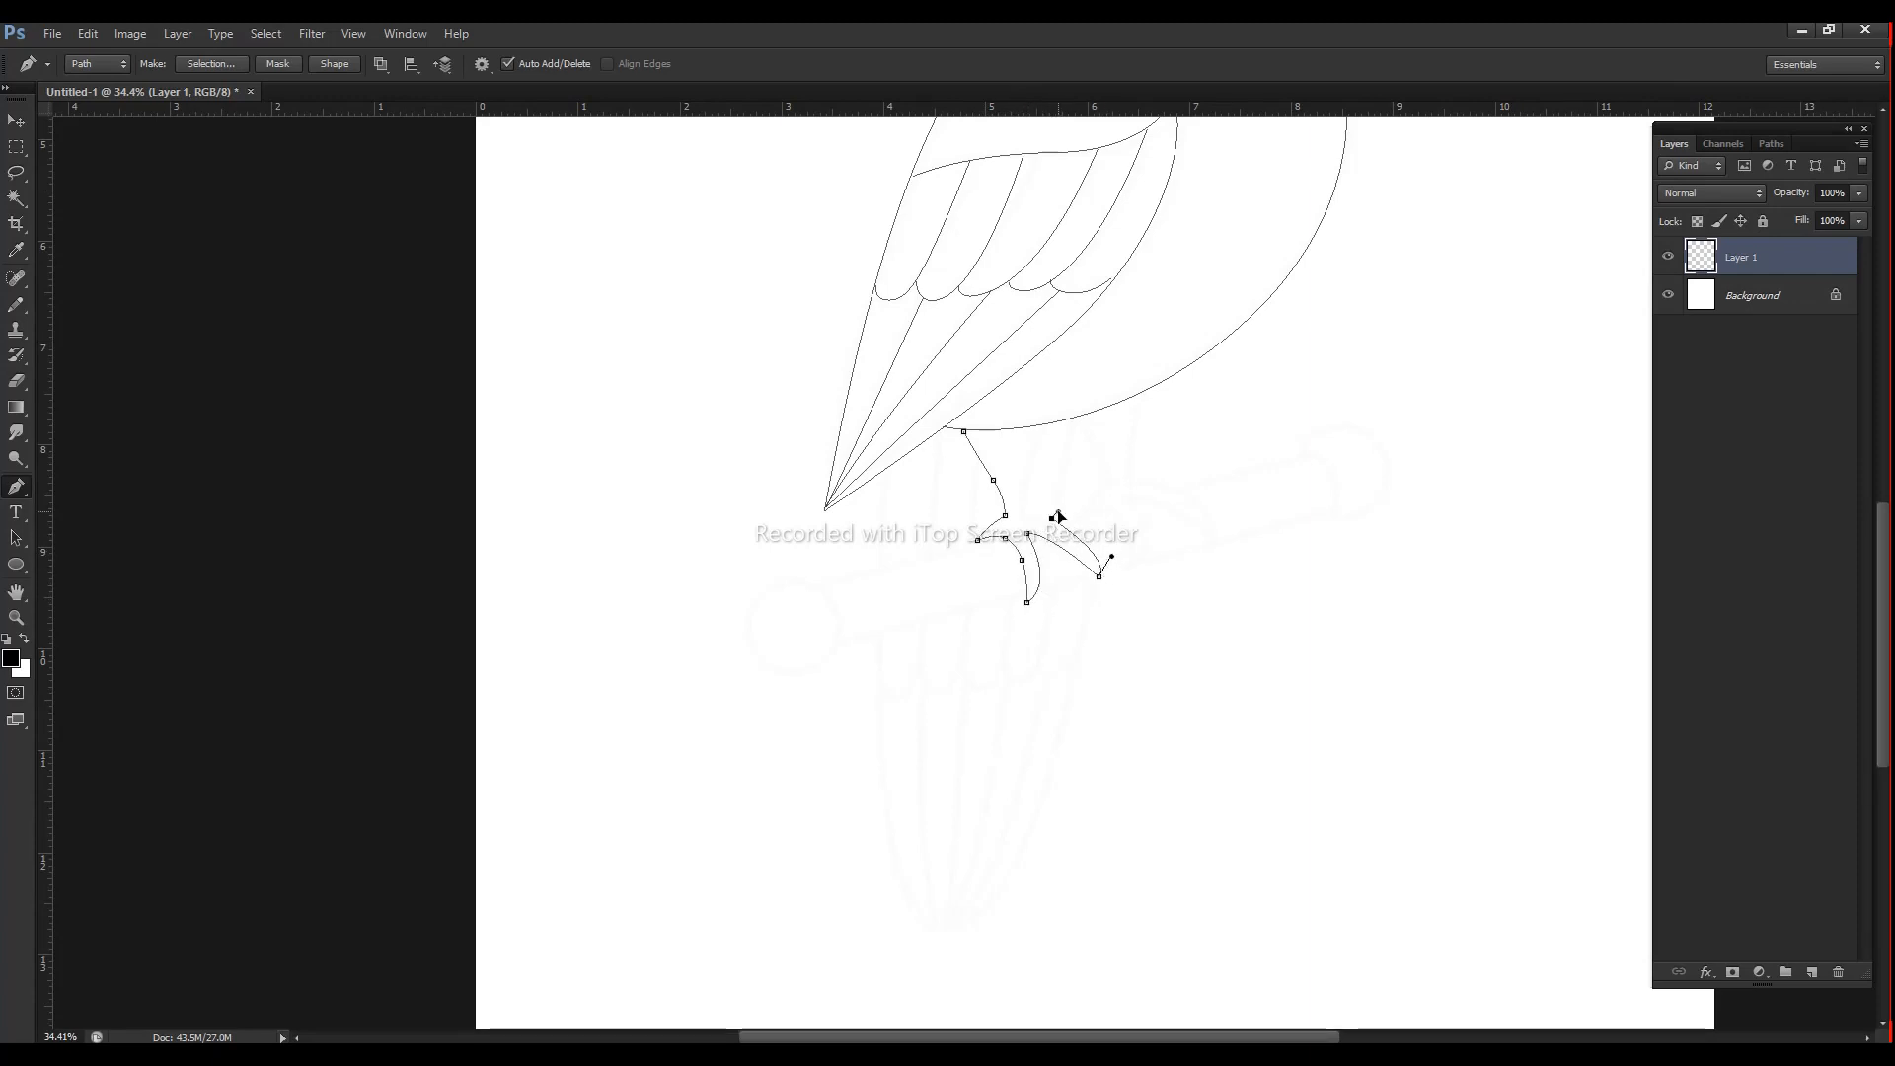
{"action": "scroll", "coordinate": [1057, 517], "scroll_direction": "down", "scroll_amount": 3}
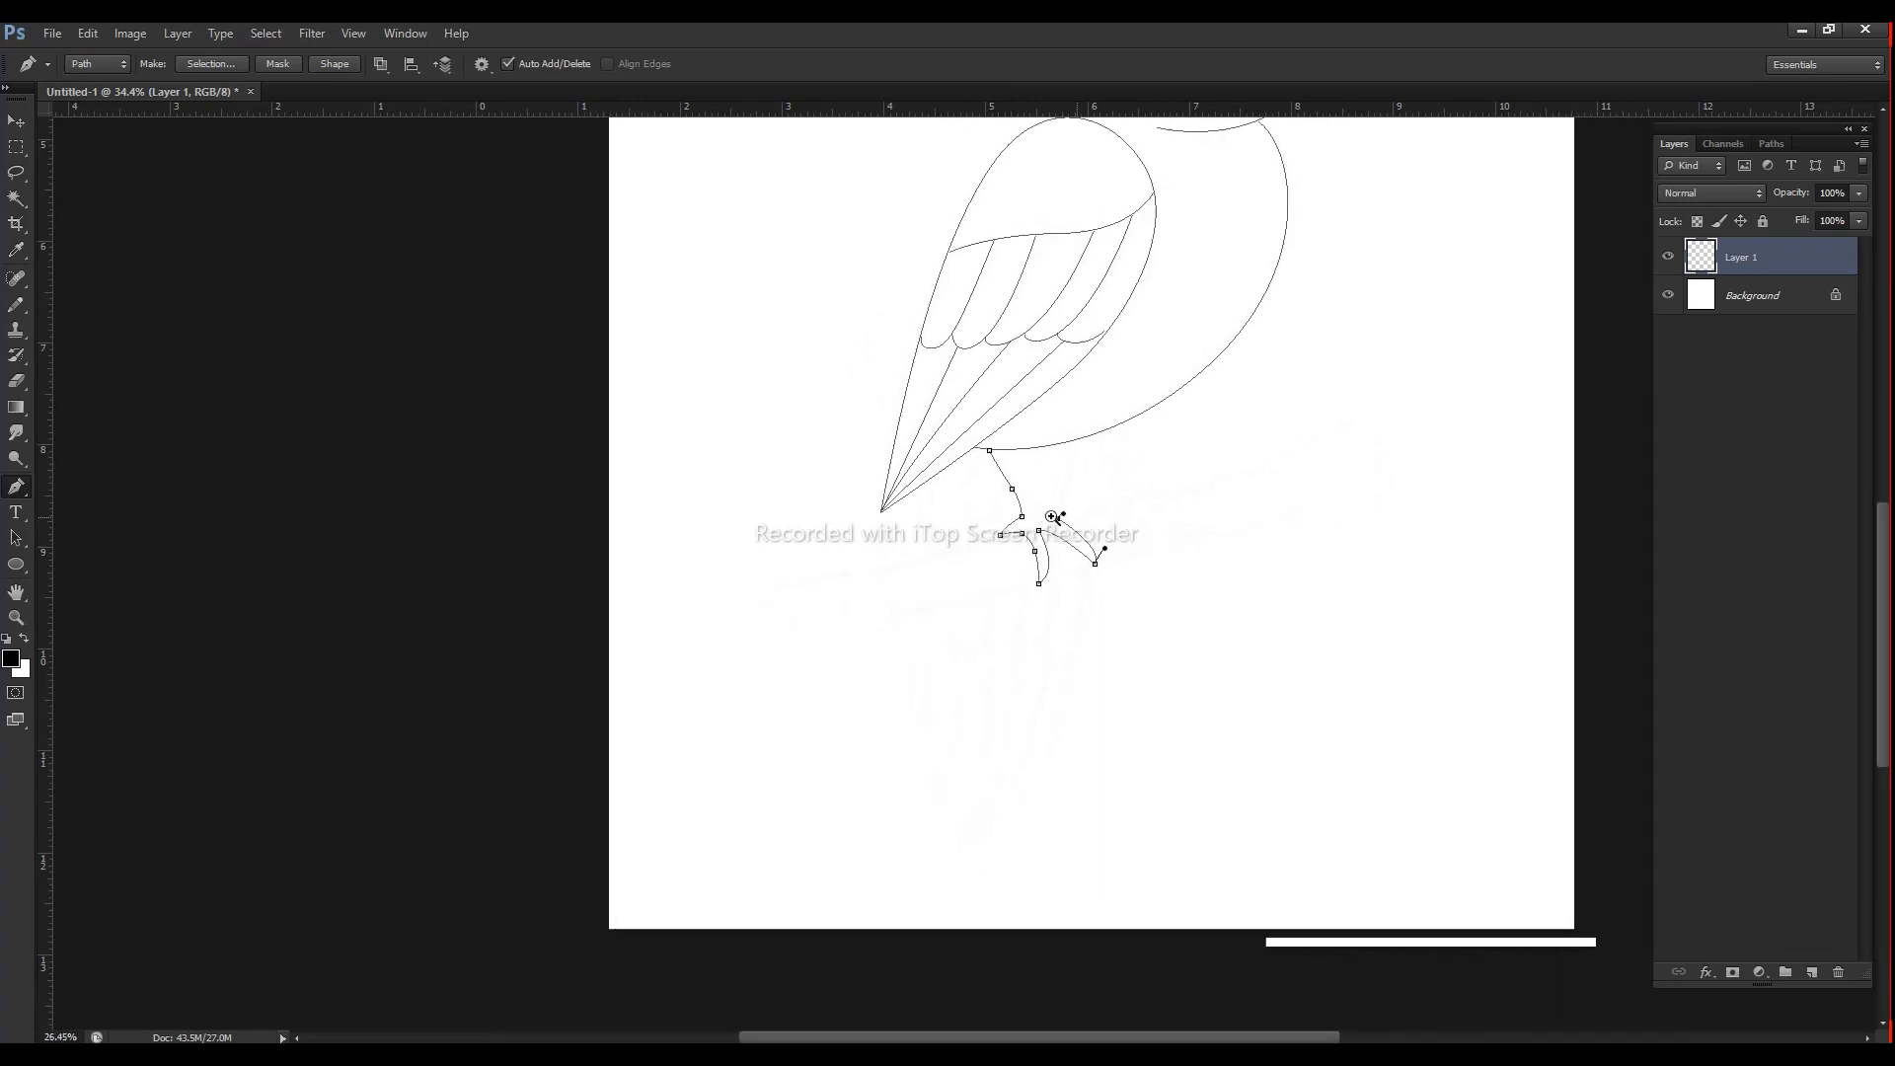
{"action": "scroll", "coordinate": [1053, 518], "scroll_direction": "up", "scroll_amount": 3}
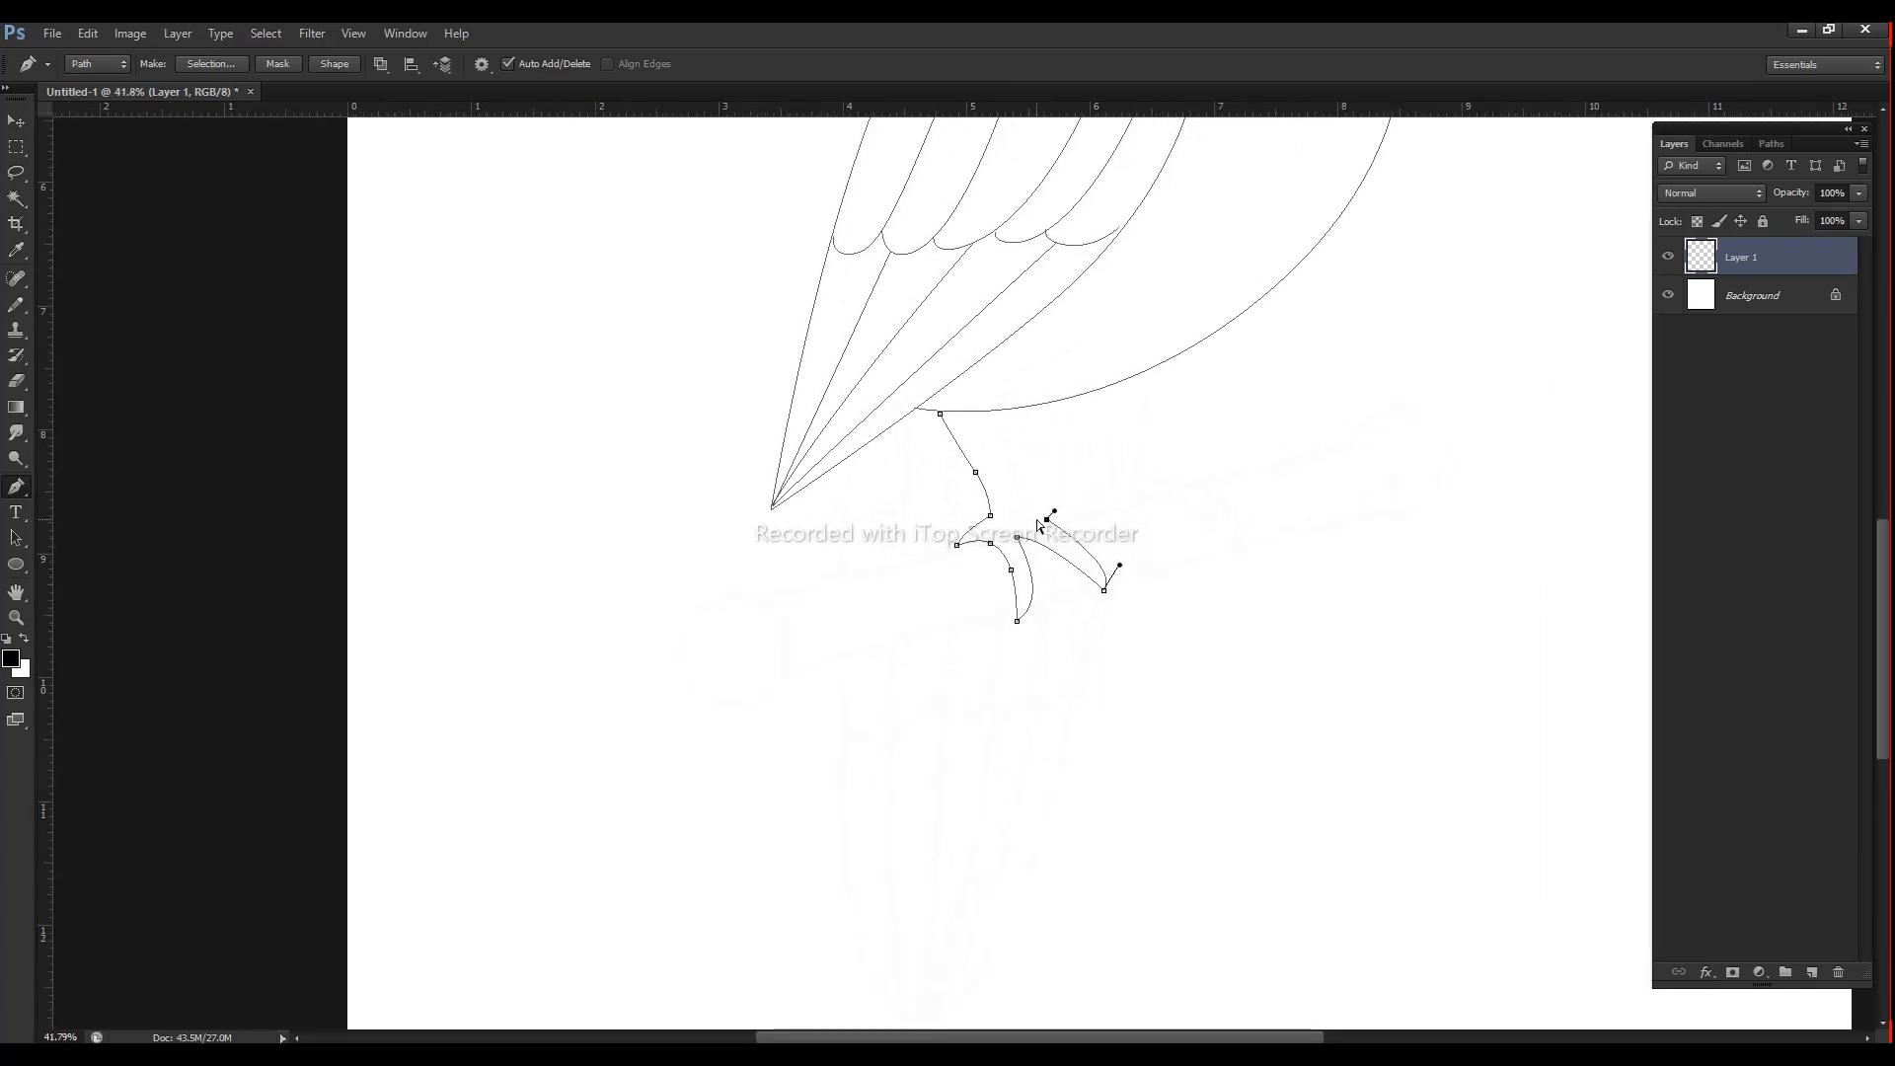
{"action": "key", "text": "ctrl+z"}
{"action": "left_click", "coordinate": [1049, 526]}
{"action": "left_click_drag", "start_coordinate": [1049, 530], "coordinate": [1031, 518]}
{"action": "left_click_drag", "start_coordinate": [1041, 404], "coordinate": [1080, 360]}
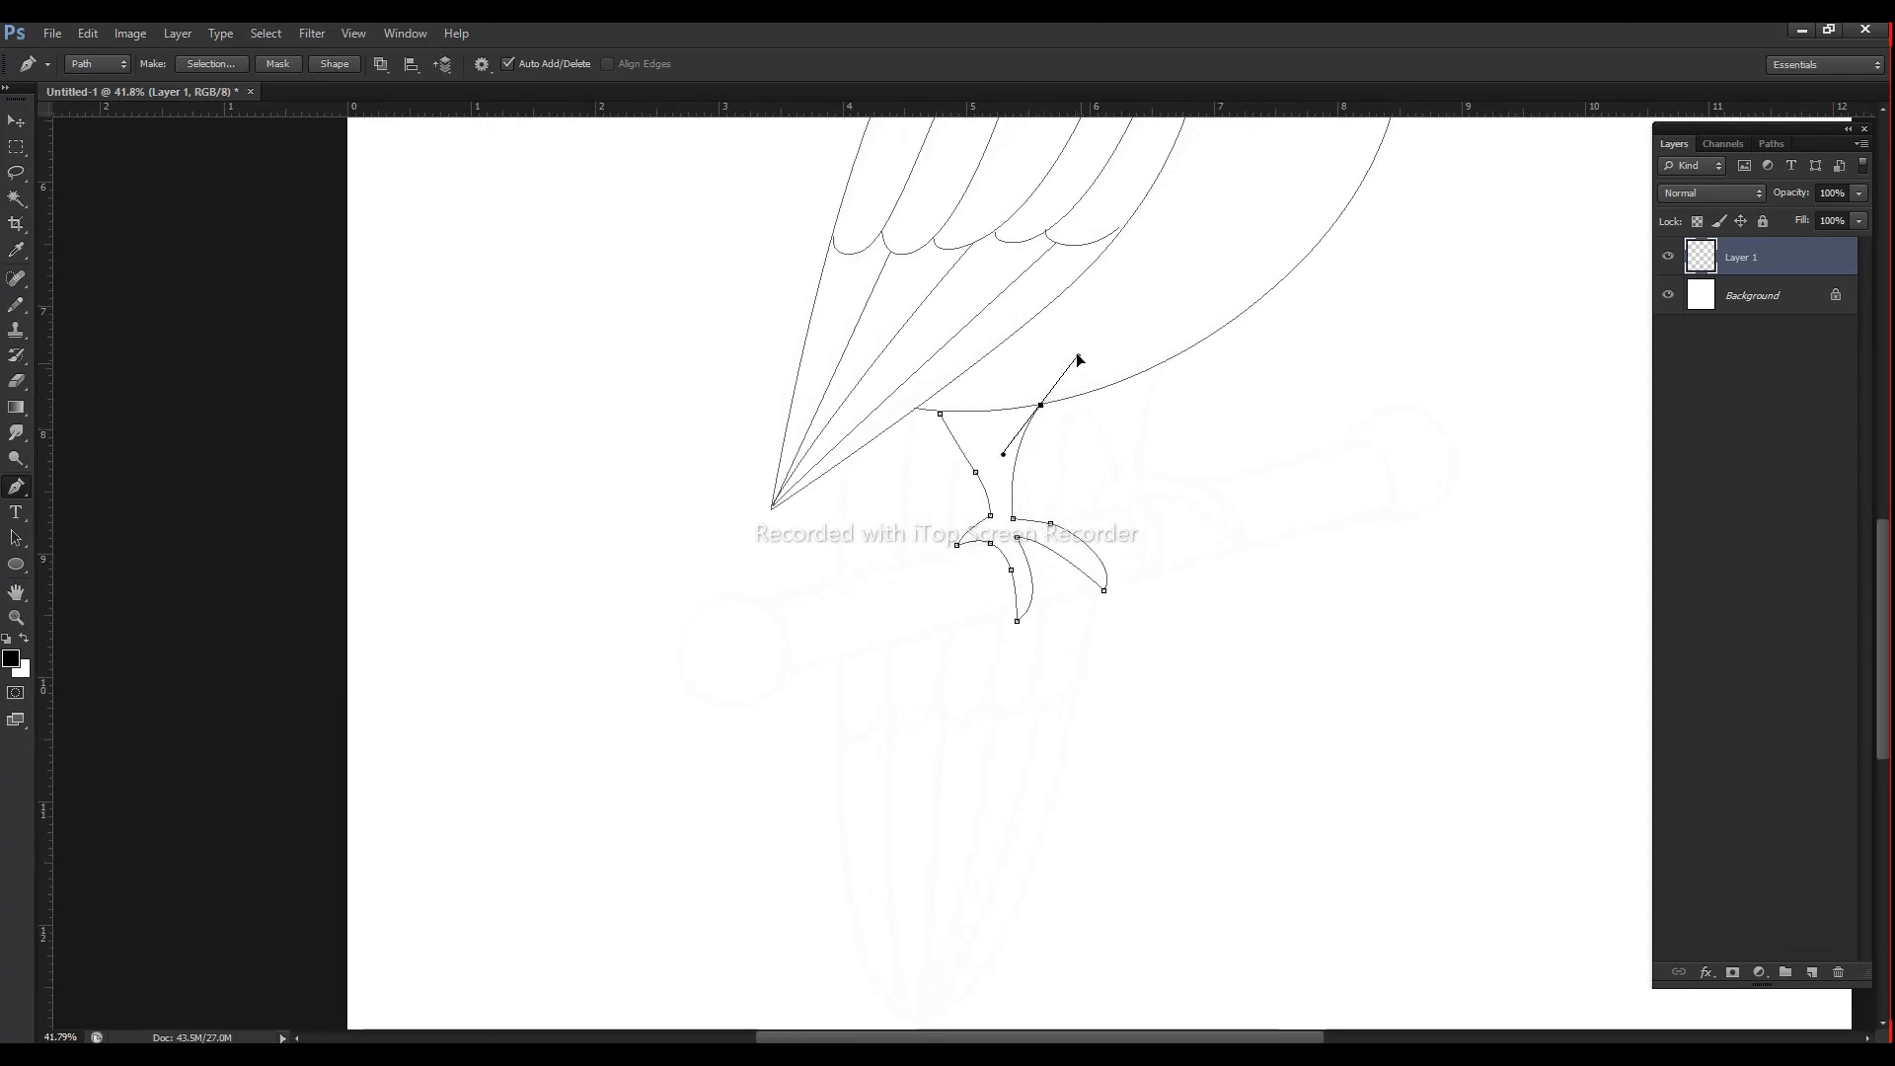
{"action": "left_click", "coordinate": [1080, 467], "text": "ctrl"}
Step: Trace the front leg and its clawed foot from the belly line down around the toes and back up
{"action": "left_click", "coordinate": [1065, 398]}
{"action": "left_click_drag", "start_coordinate": [1124, 460], "coordinate": [1111, 497]}
{"action": "left_click_drag", "start_coordinate": [1127, 534], "coordinate": [1129, 620]}
{"action": "left_click", "coordinate": [1120, 504]}
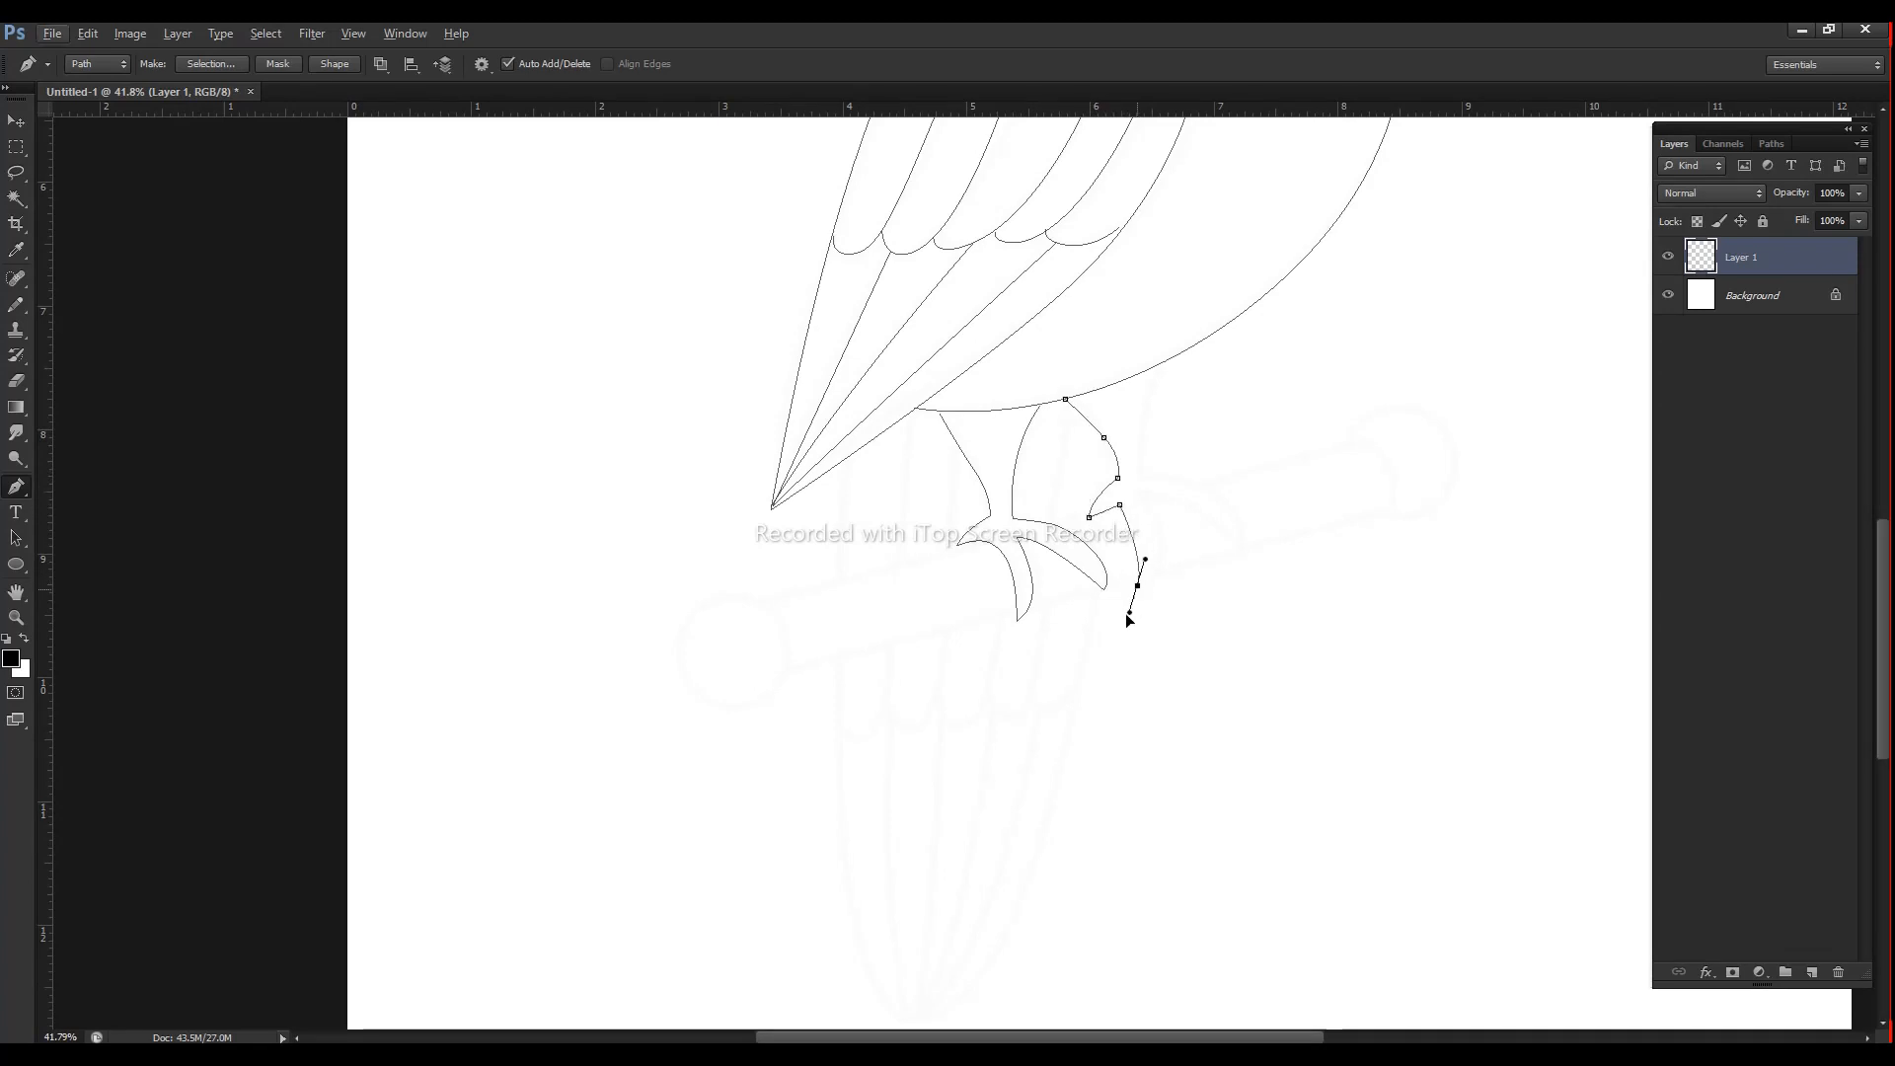
{"action": "left_click_drag", "start_coordinate": [1145, 494], "coordinate": [1203, 497]}
{"action": "left_click", "coordinate": [1147, 469]}
{"action": "key", "text": "ctrl+z"}
{"action": "left_click_drag", "start_coordinate": [1143, 475], "coordinate": [1105, 476]}
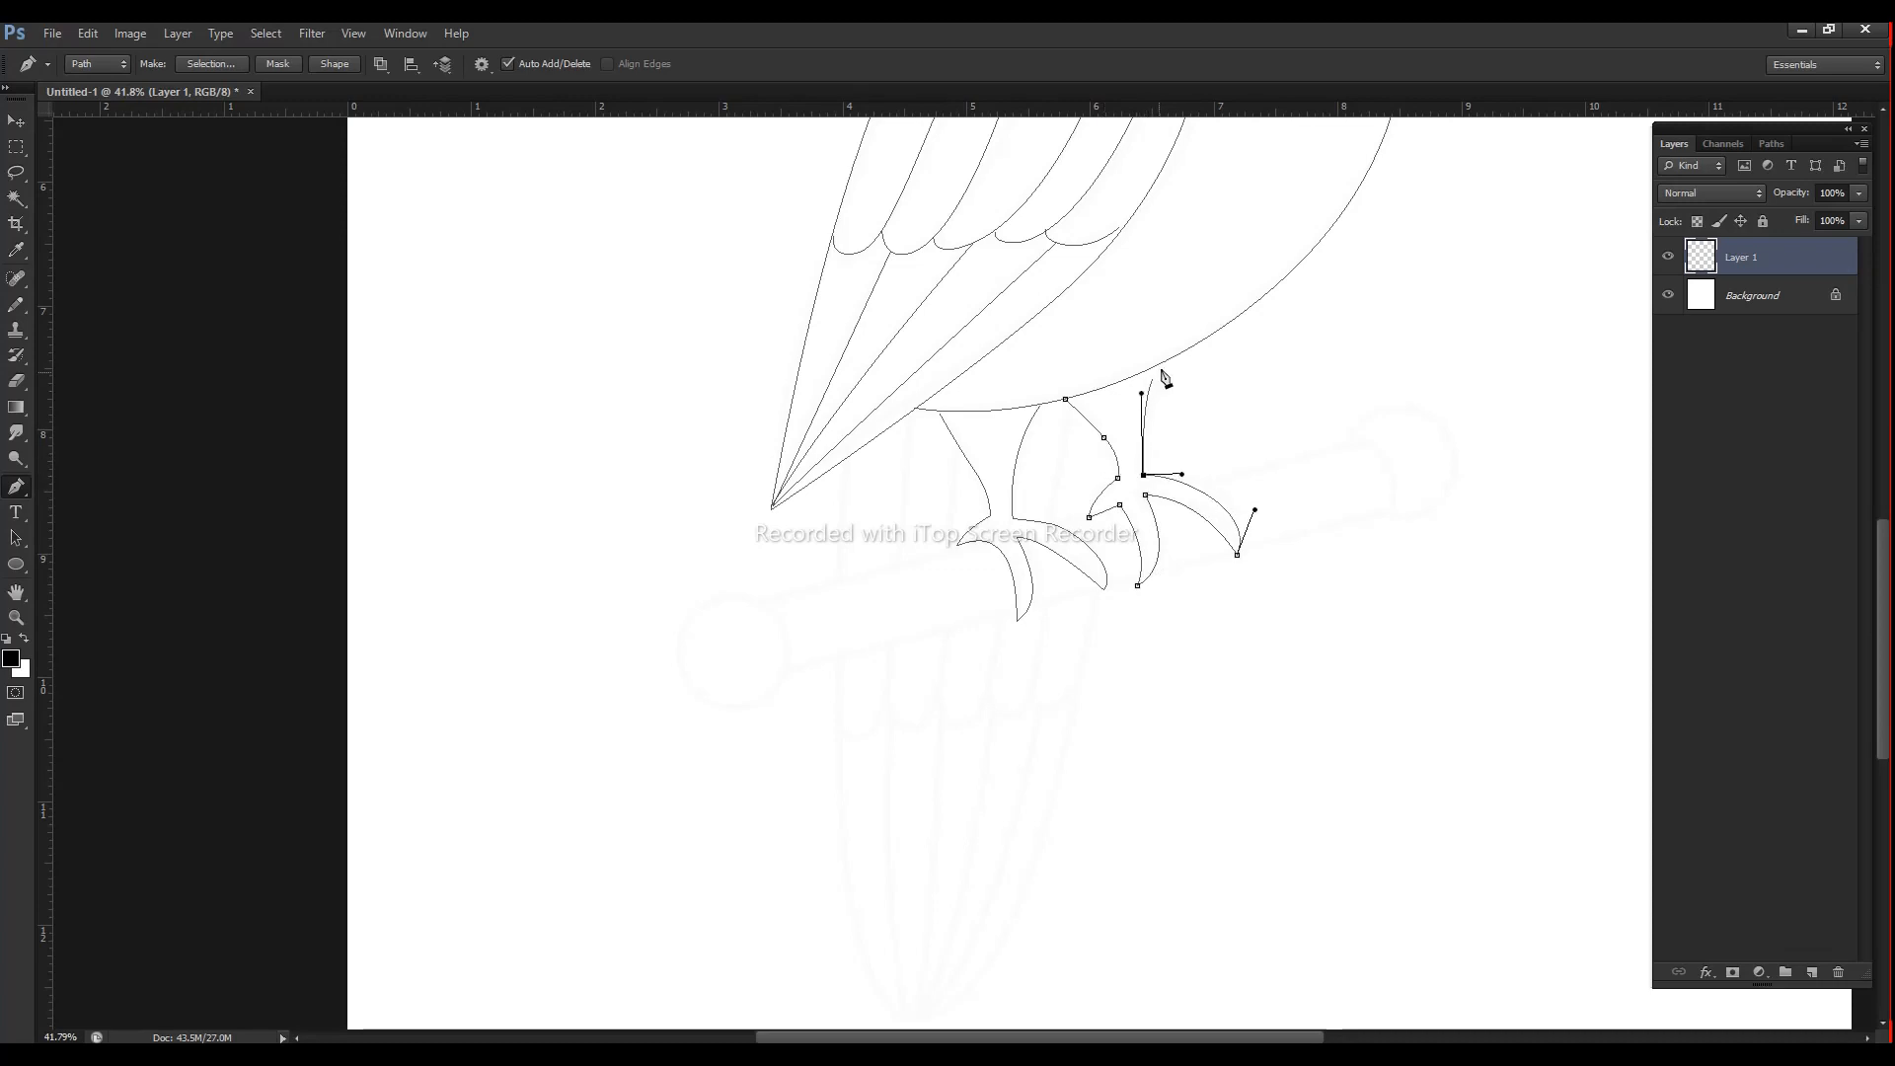
{"action": "left_click", "coordinate": [1225, 412], "text": "ctrl"}
{"action": "left_click_drag", "start_coordinate": [1056, 678], "coordinate": [1186, 522]}
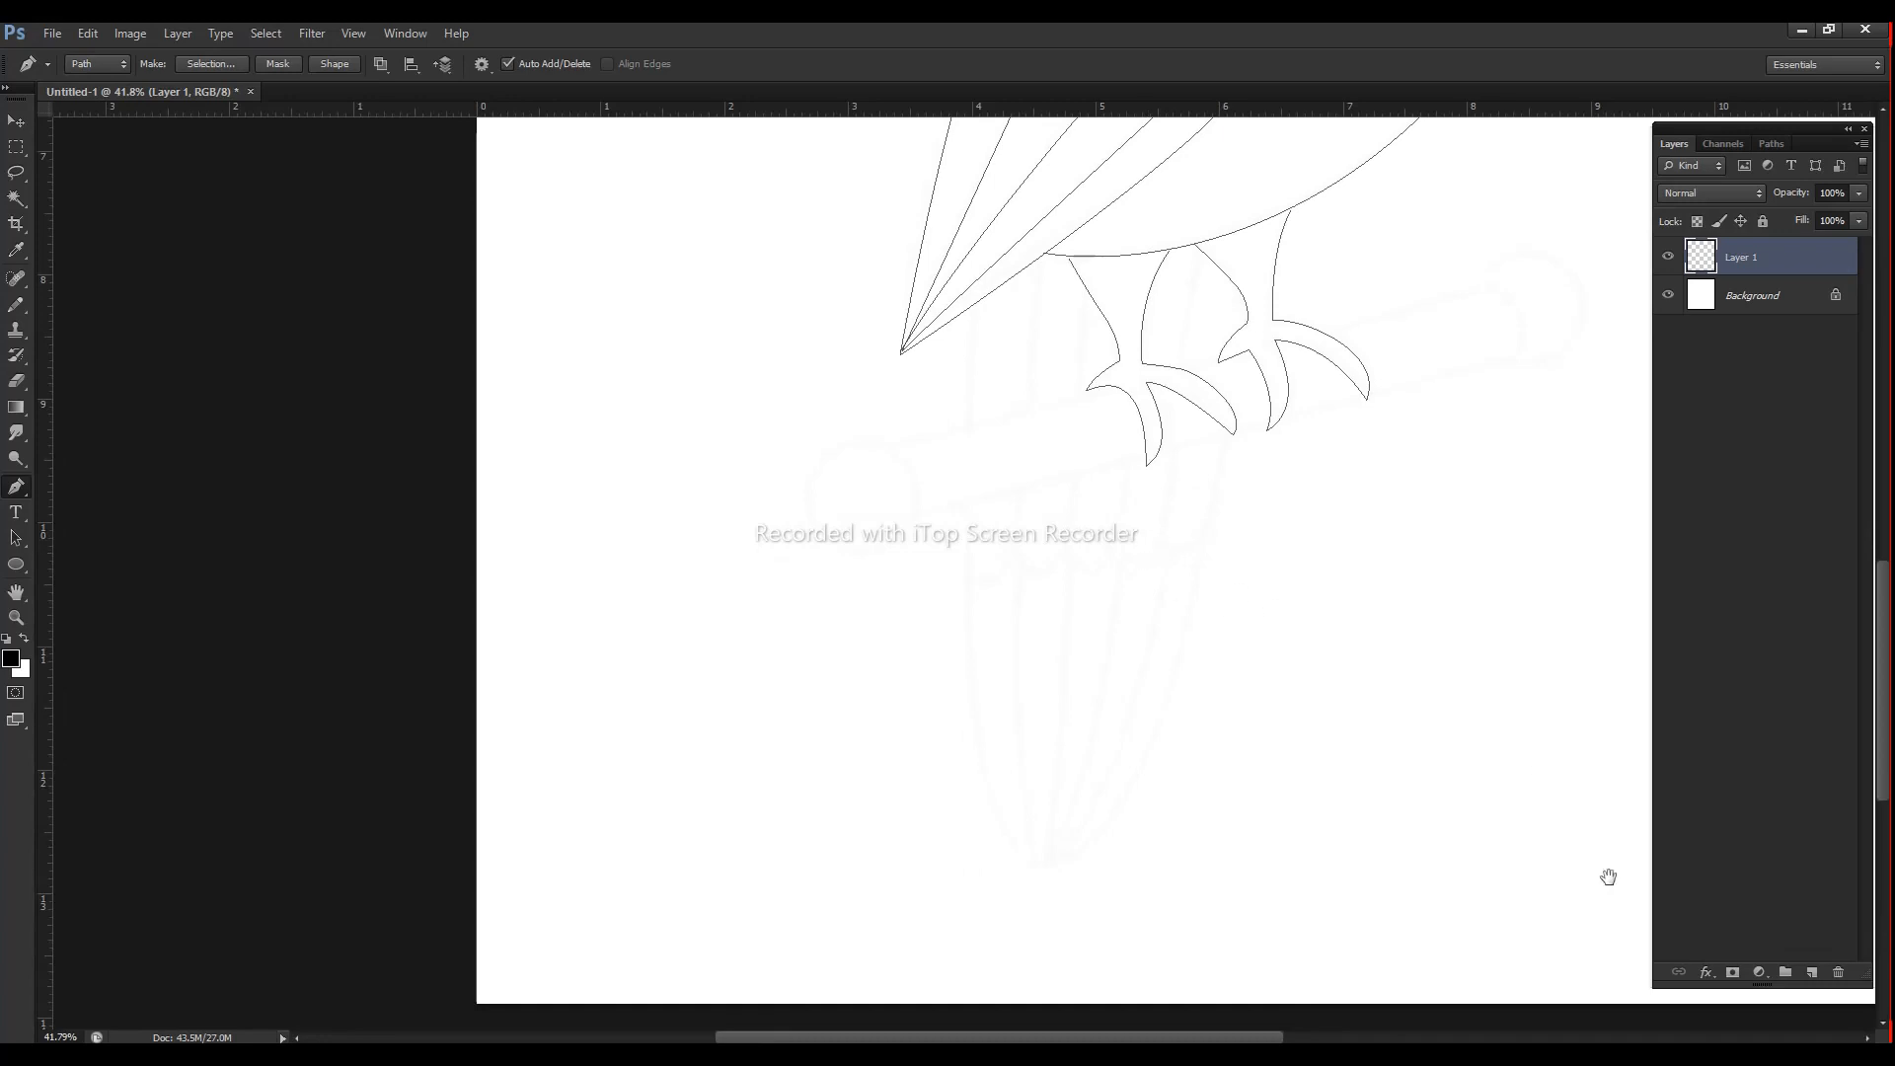
{"action": "left_click_drag", "start_coordinate": [1382, 356], "coordinate": [1358, 334]}
{"action": "left_click", "coordinate": [1317, 432], "text": "ctrl"}
{"action": "left_click", "coordinate": [1155, 368], "text": "ctrl"}
{"action": "left_click_drag", "start_coordinate": [1175, 516], "coordinate": [1040, 684]}
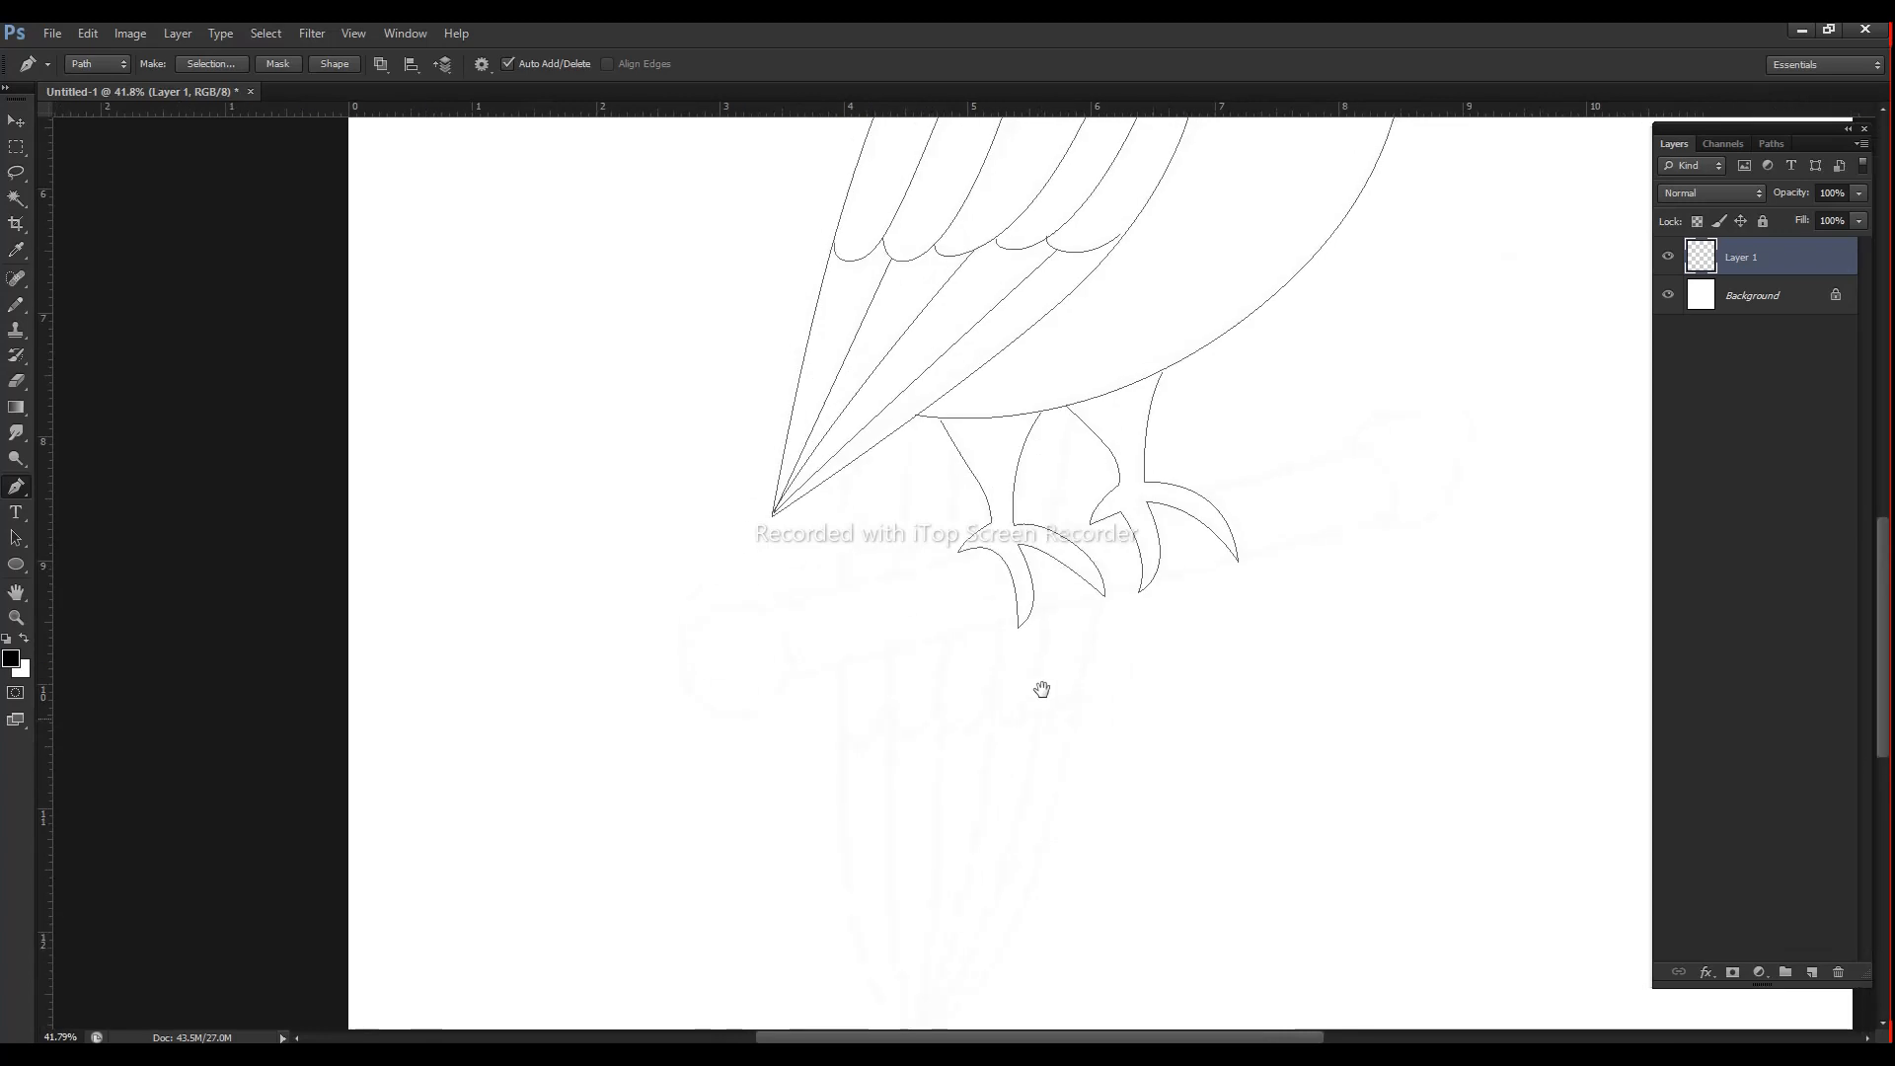
{"action": "left_click", "coordinate": [958, 553]}
{"action": "left_click", "coordinate": [1031, 614]}
{"action": "left_click", "coordinate": [1182, 599], "text": "ctrl"}
{"action": "left_click_drag", "start_coordinate": [1181, 598], "coordinate": [1130, 644]}
{"action": "key", "text": "ctrl+alt+z"}
{"action": "key", "text": "ctrl+alt+z"}
{"action": "key", "text": "ctrl+alt+z"}
{"action": "key", "text": "ctrl+alt+z"}
{"action": "key", "text": "ctrl+alt+z"}
{"action": "key", "text": "ctrl+alt+z"}
Step: Stroke the traced parrot paths with a thin black line on Layer 1
{"action": "left_click_drag", "start_coordinate": [1247, 796], "coordinate": [1205, 803]}
{"action": "left_click_drag", "start_coordinate": [1264, 636], "coordinate": [1086, 739]}
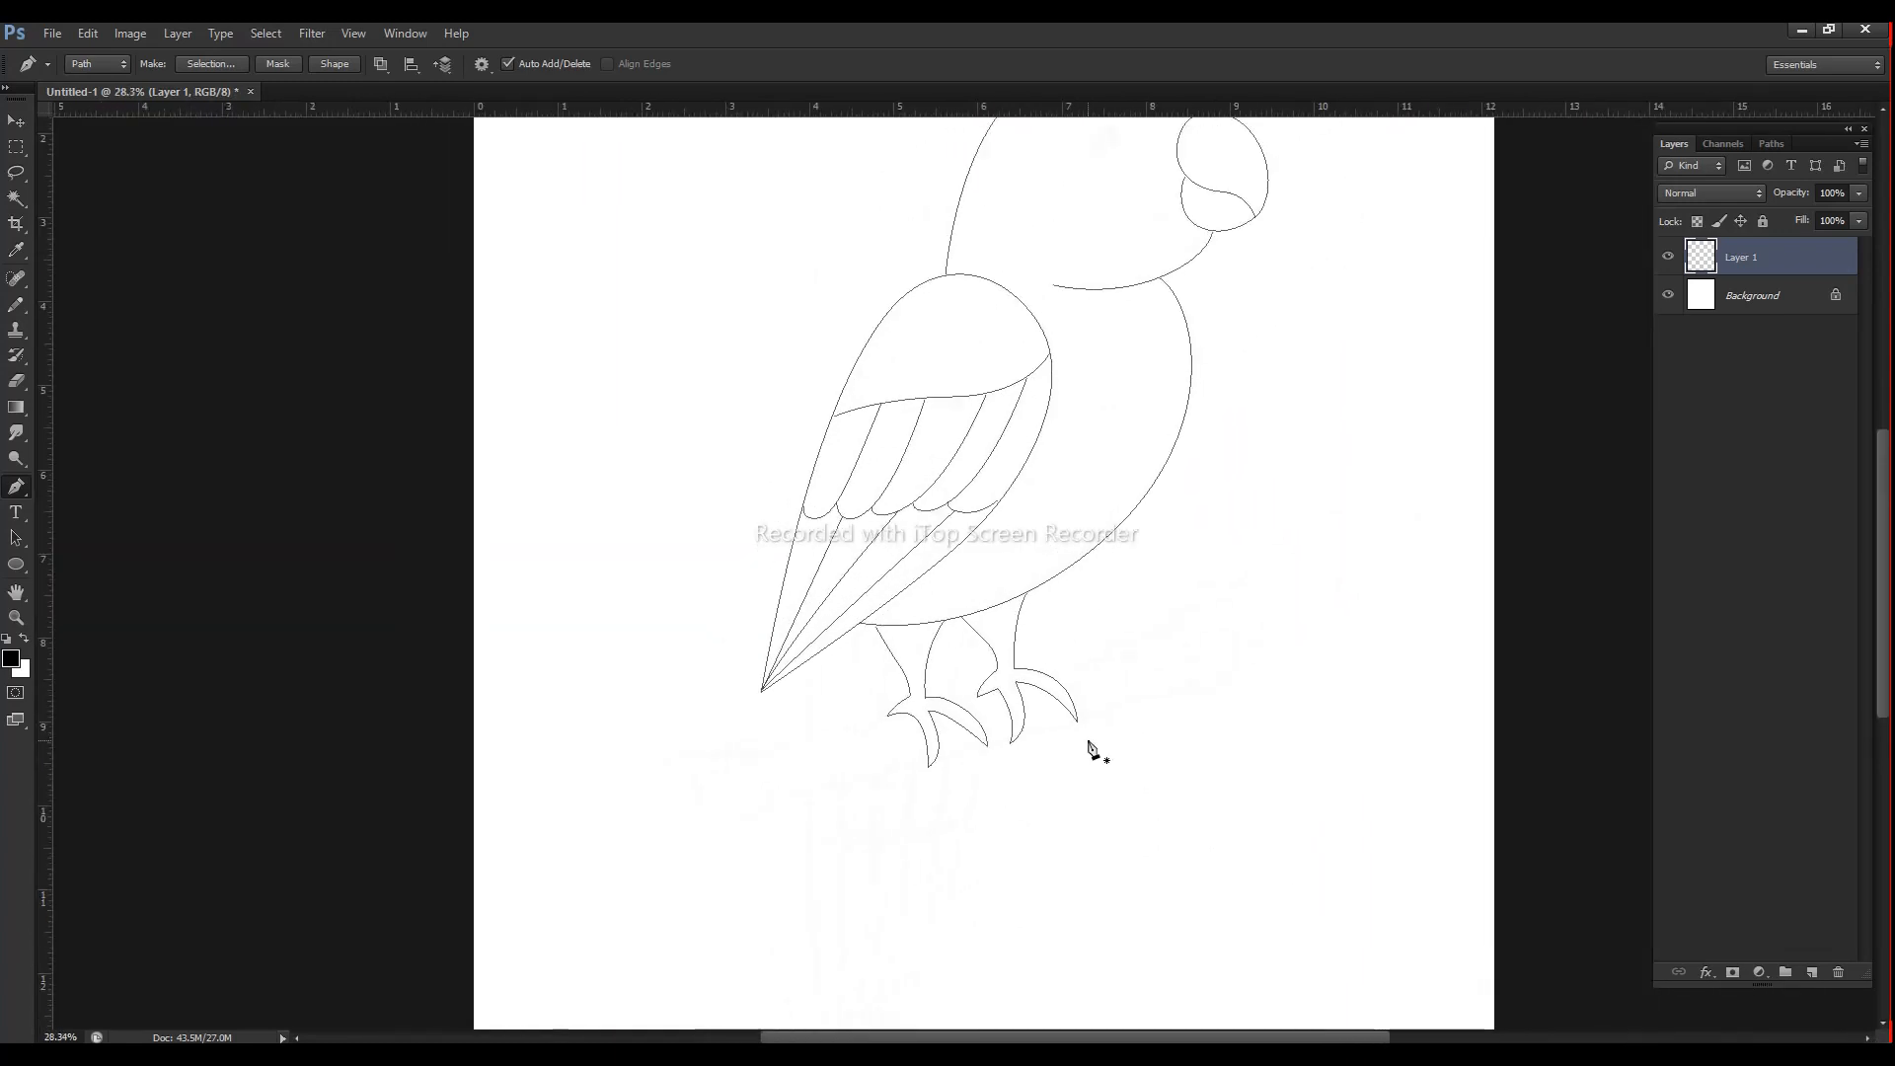
{"action": "key", "text": "Return"}
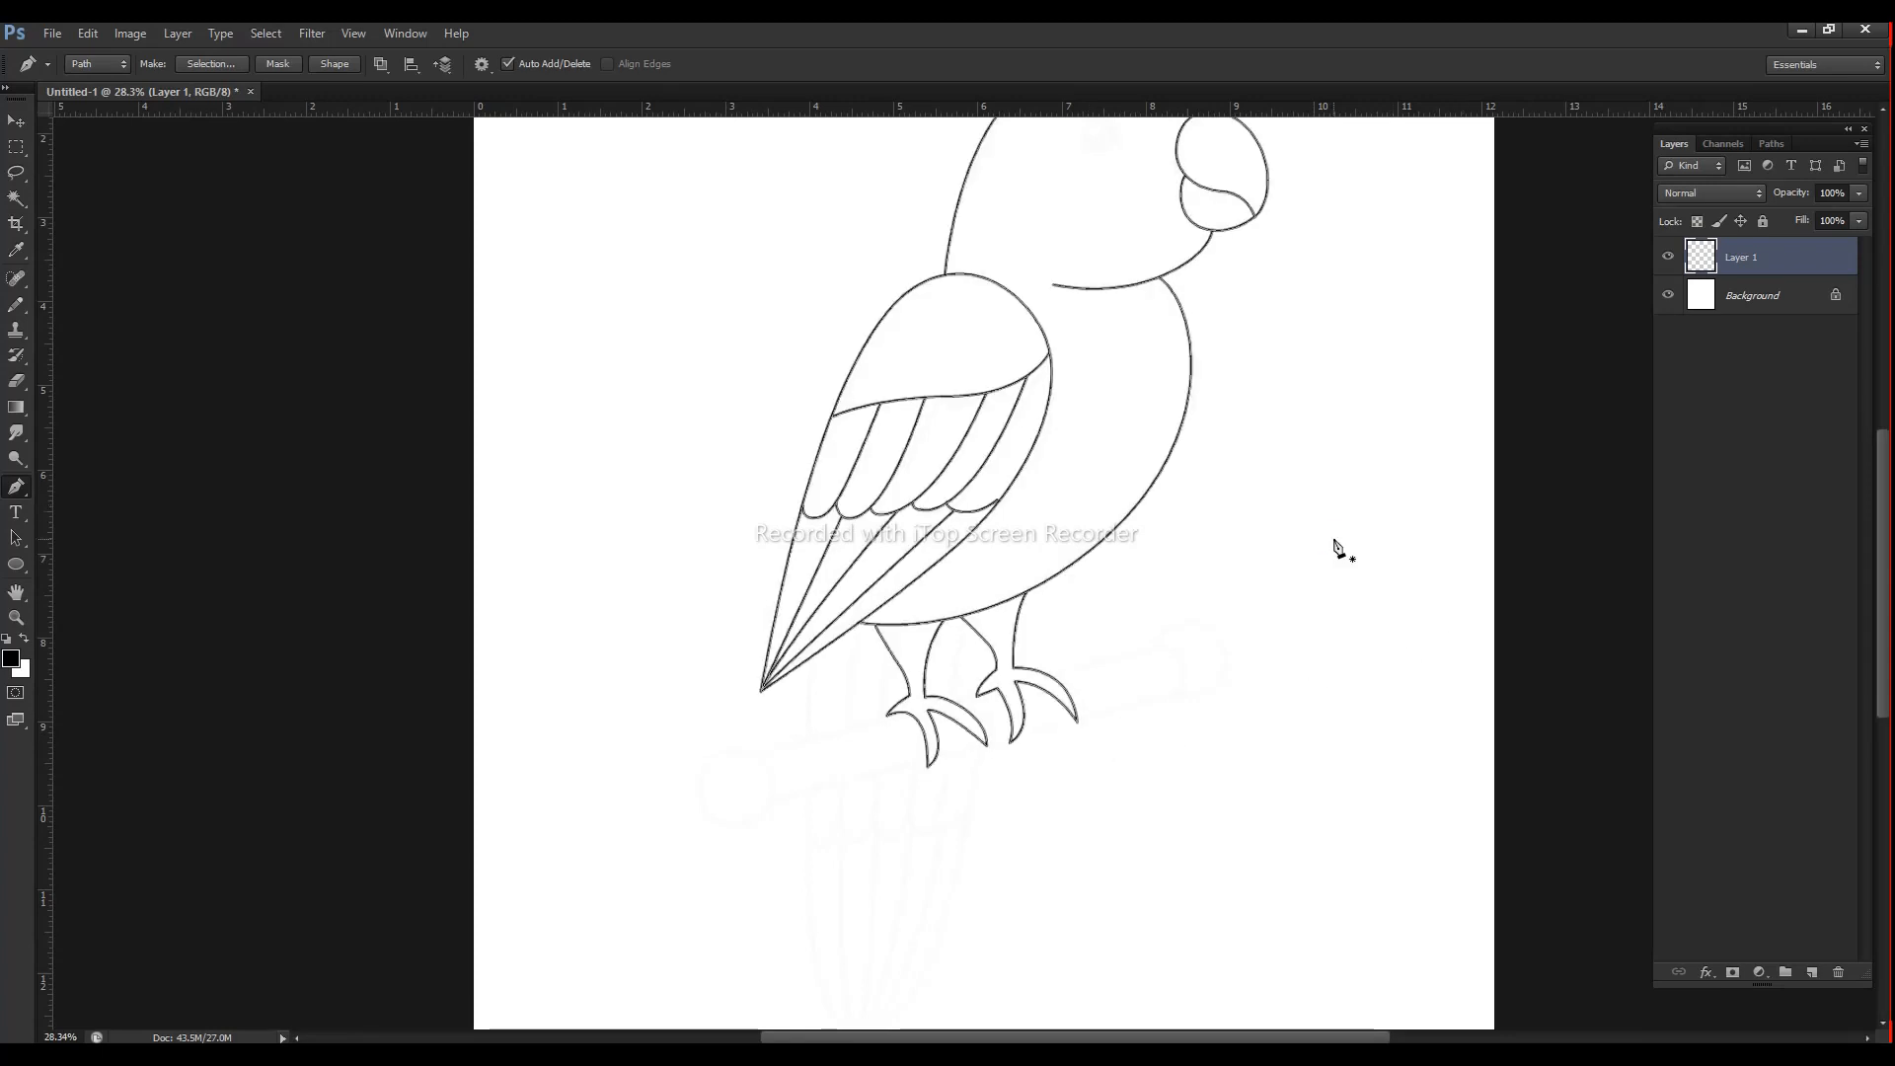
Step: Turn on Contiguous for the Magic Wand and test-select the empty area around the parrot
{"action": "left_click_drag", "start_coordinate": [1064, 807], "coordinate": [1077, 750]}
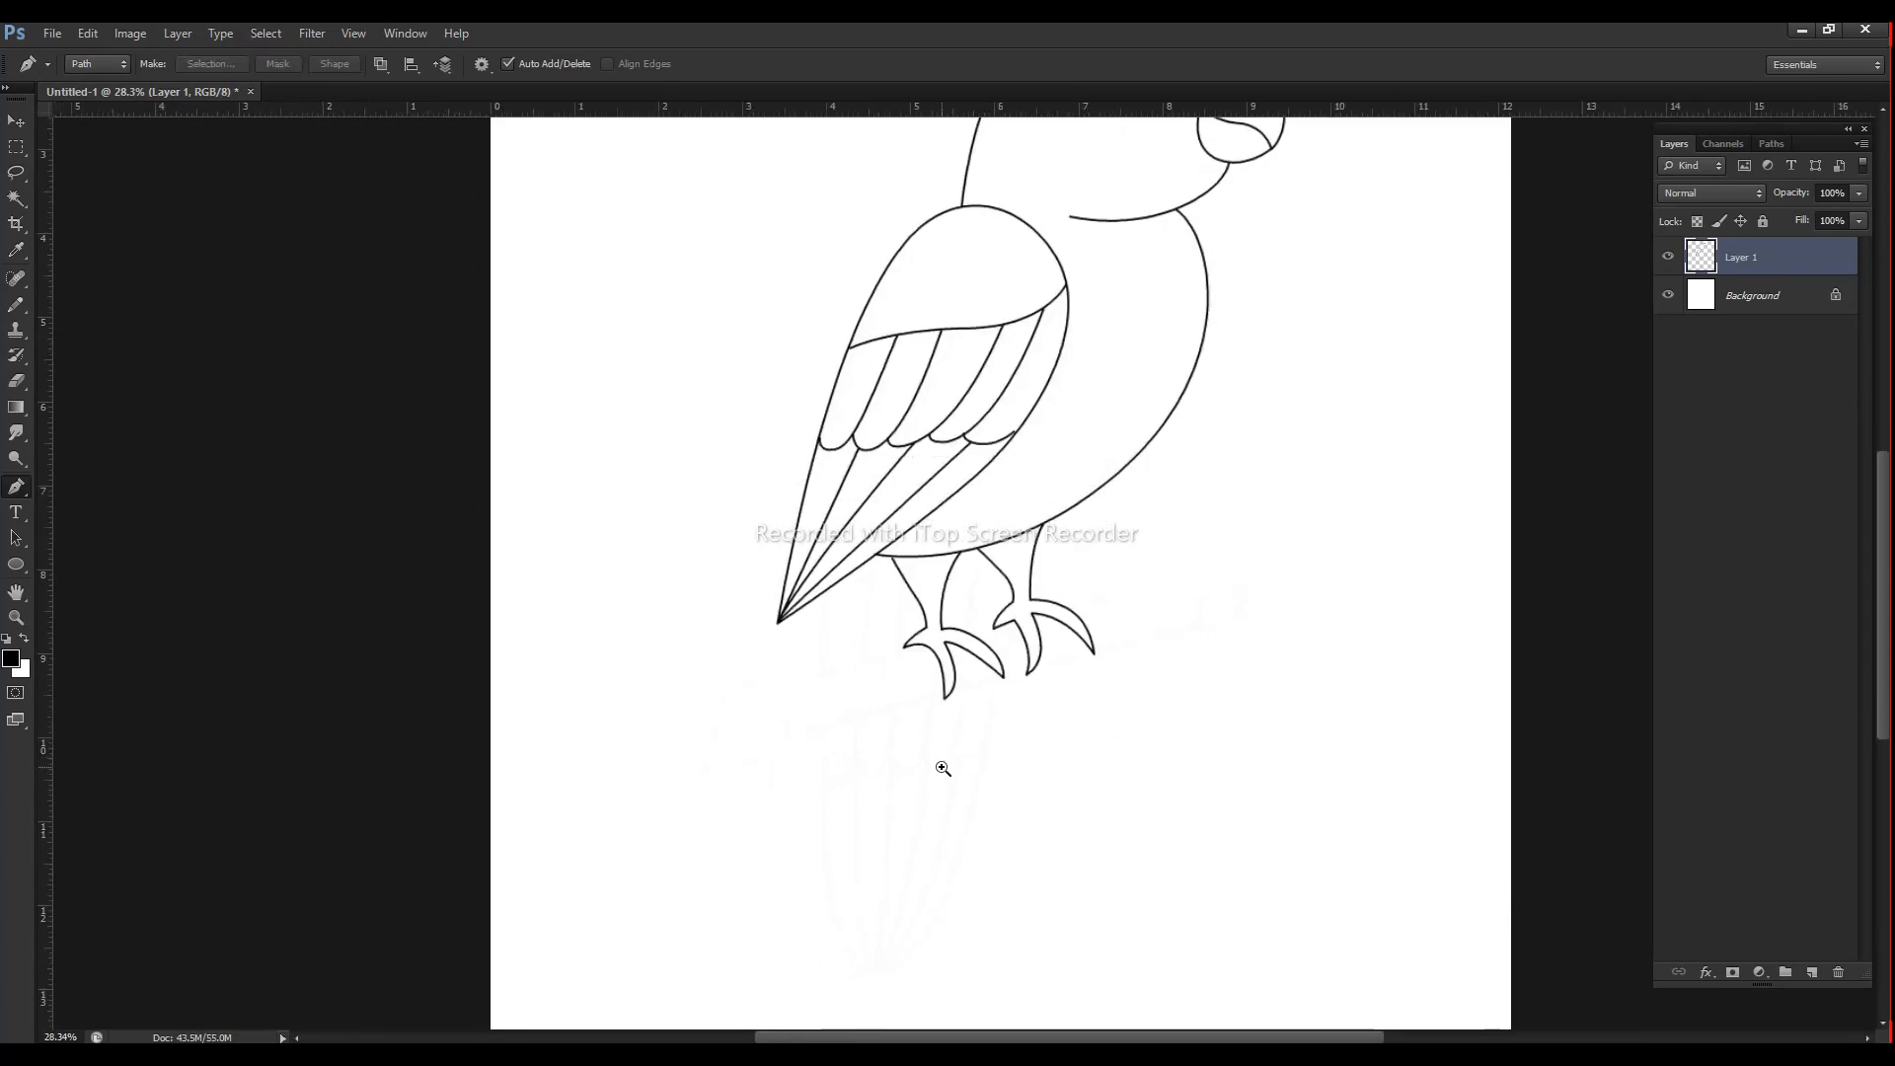
{"action": "left_click_drag", "start_coordinate": [948, 769], "coordinate": [974, 763]}
{"action": "key", "text": "w"}
{"action": "left_click", "coordinate": [979, 740]}
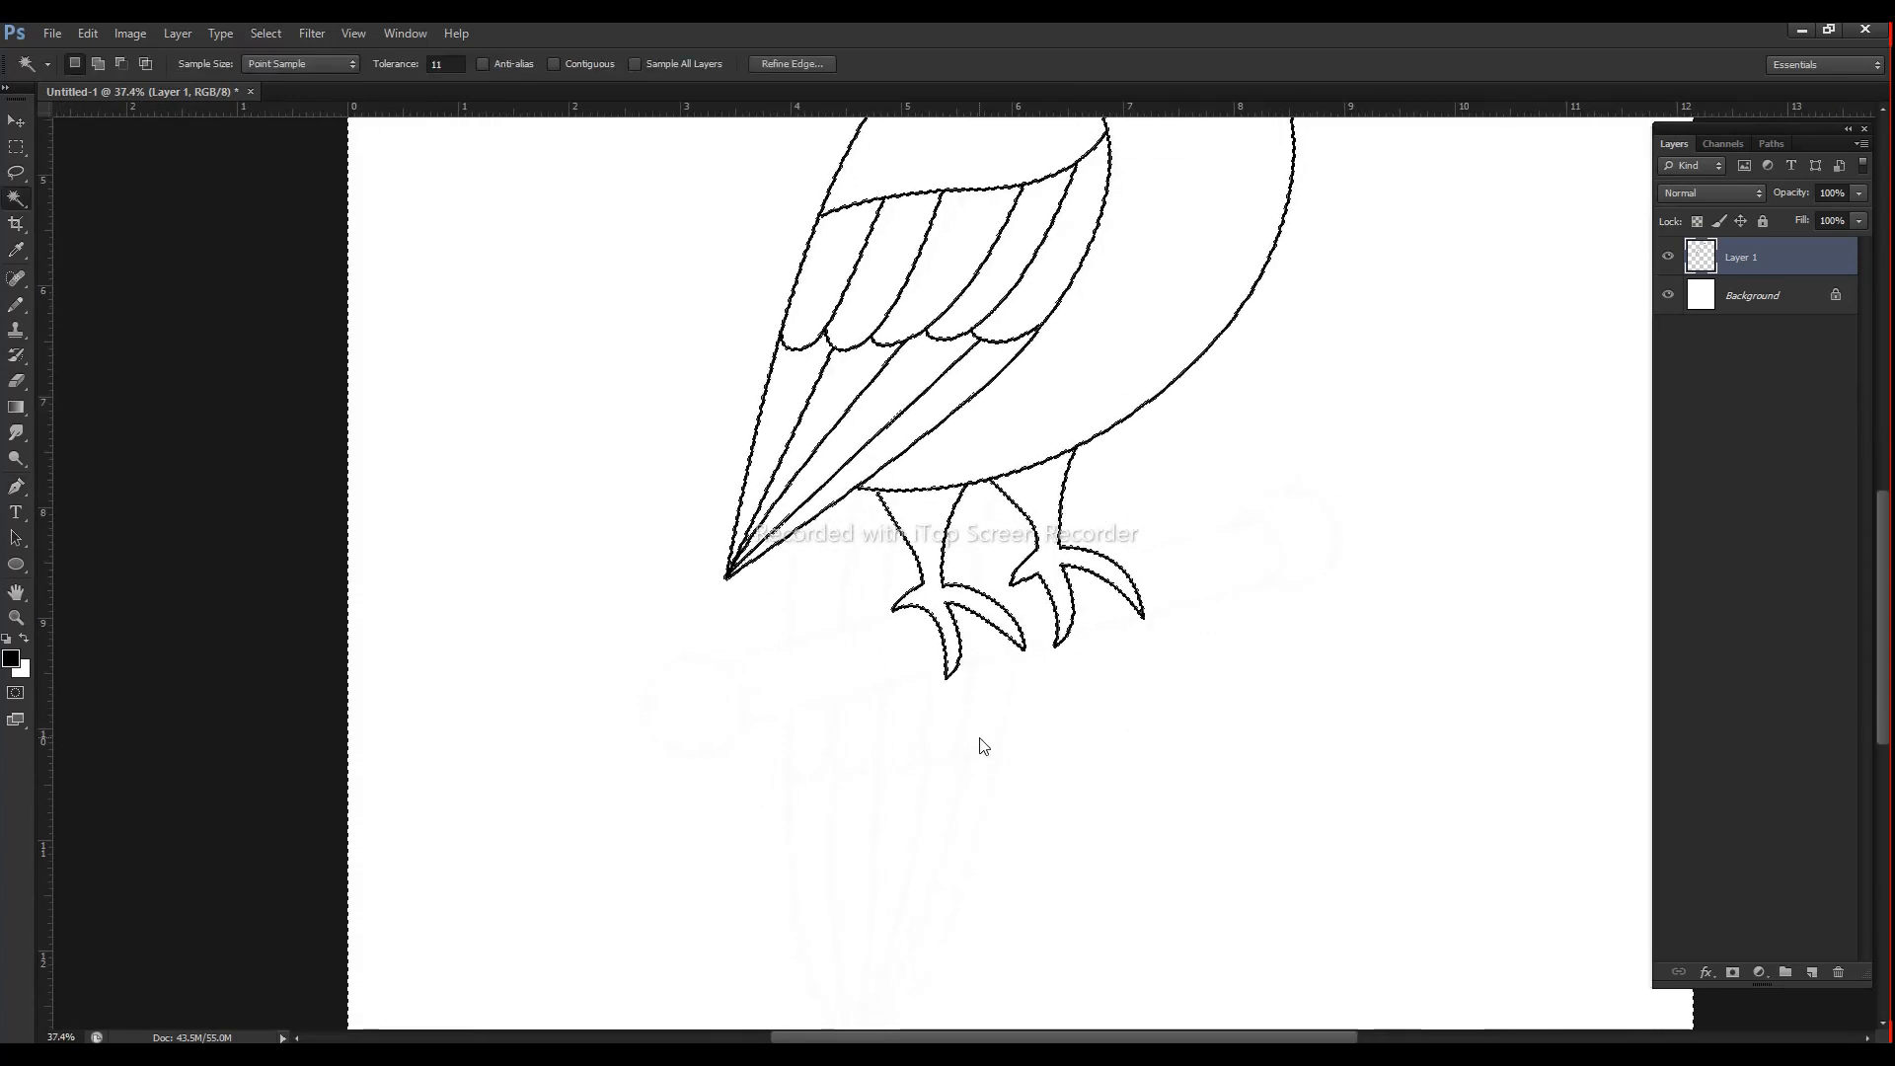
{"action": "key", "text": "ctrl+d"}
{"action": "left_click", "coordinate": [556, 63]}
{"action": "left_click", "coordinate": [842, 709]}
{"action": "key", "text": "ctrl+d"}
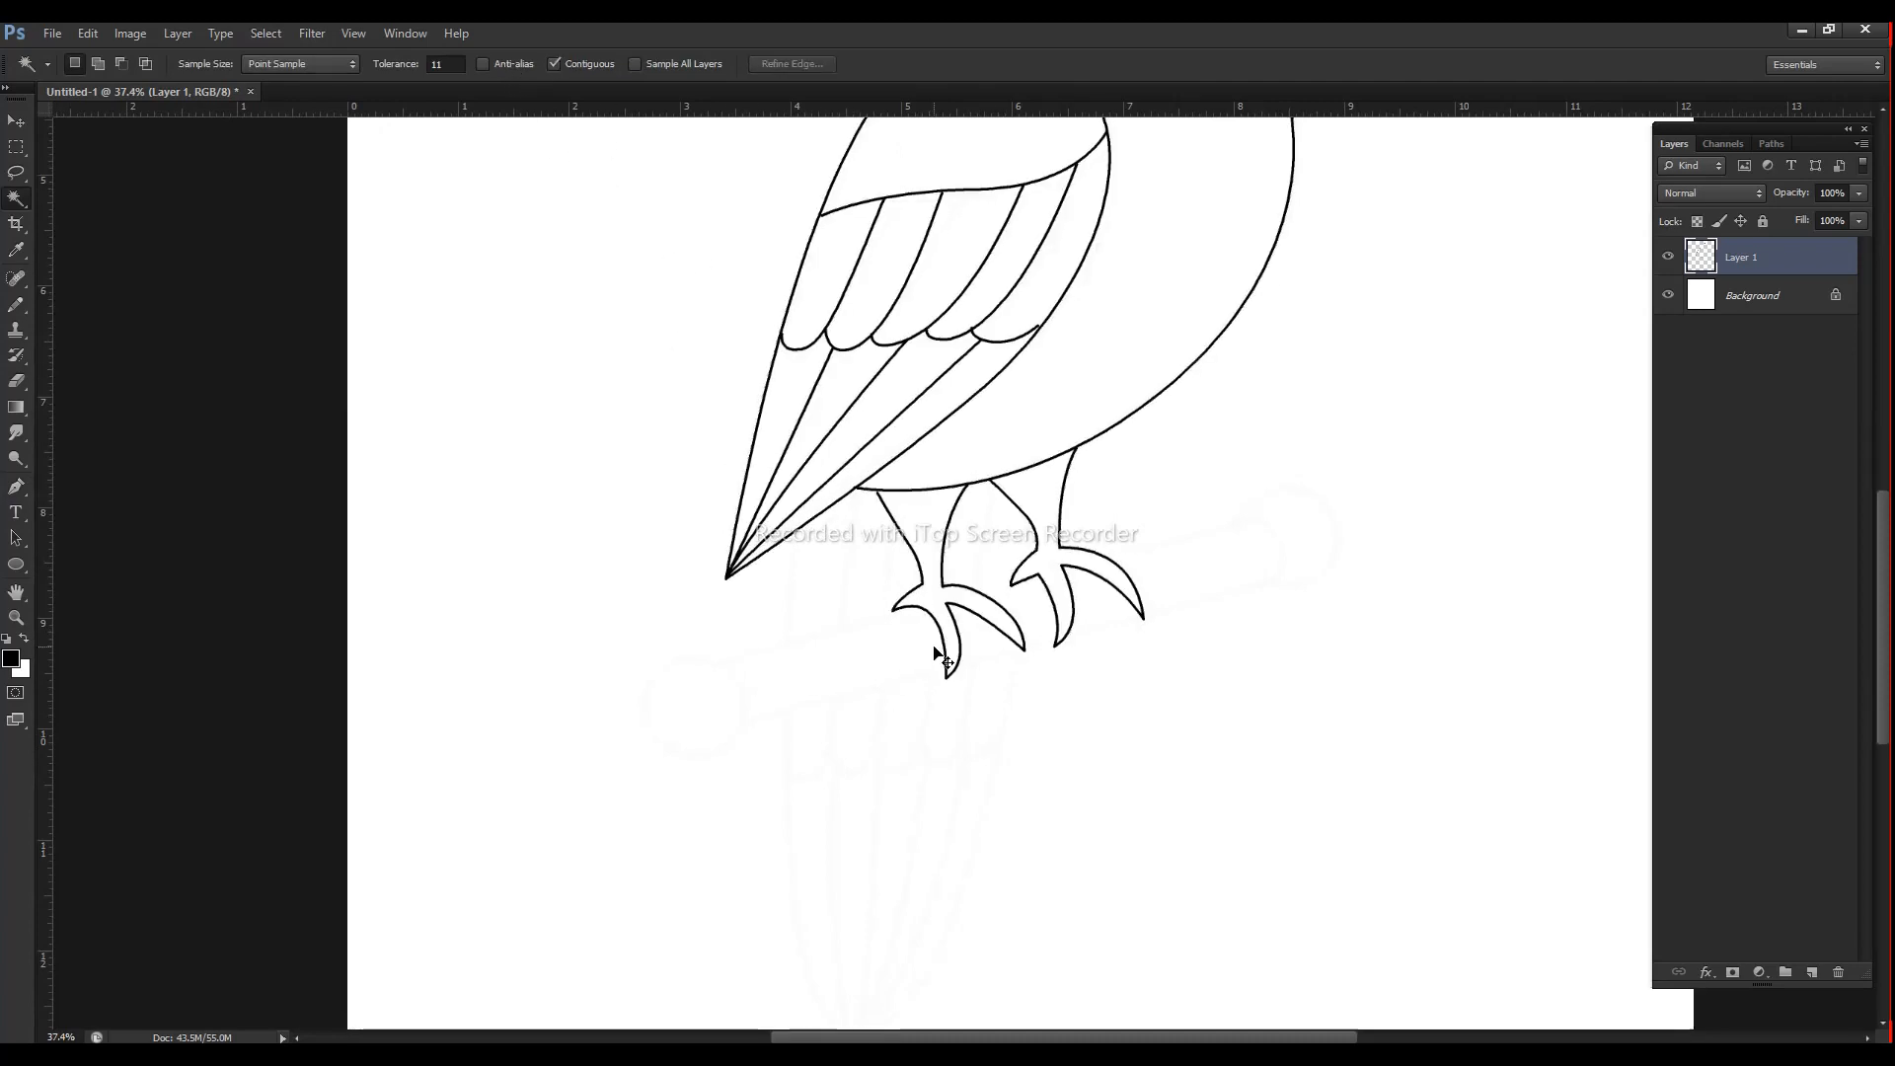
Step: Close the gap between the rear leg and the belly line with the Pencil, and select the area surrounding the parrot
{"action": "scroll", "coordinate": [939, 657], "scroll_direction": "up", "scroll_amount": 10}
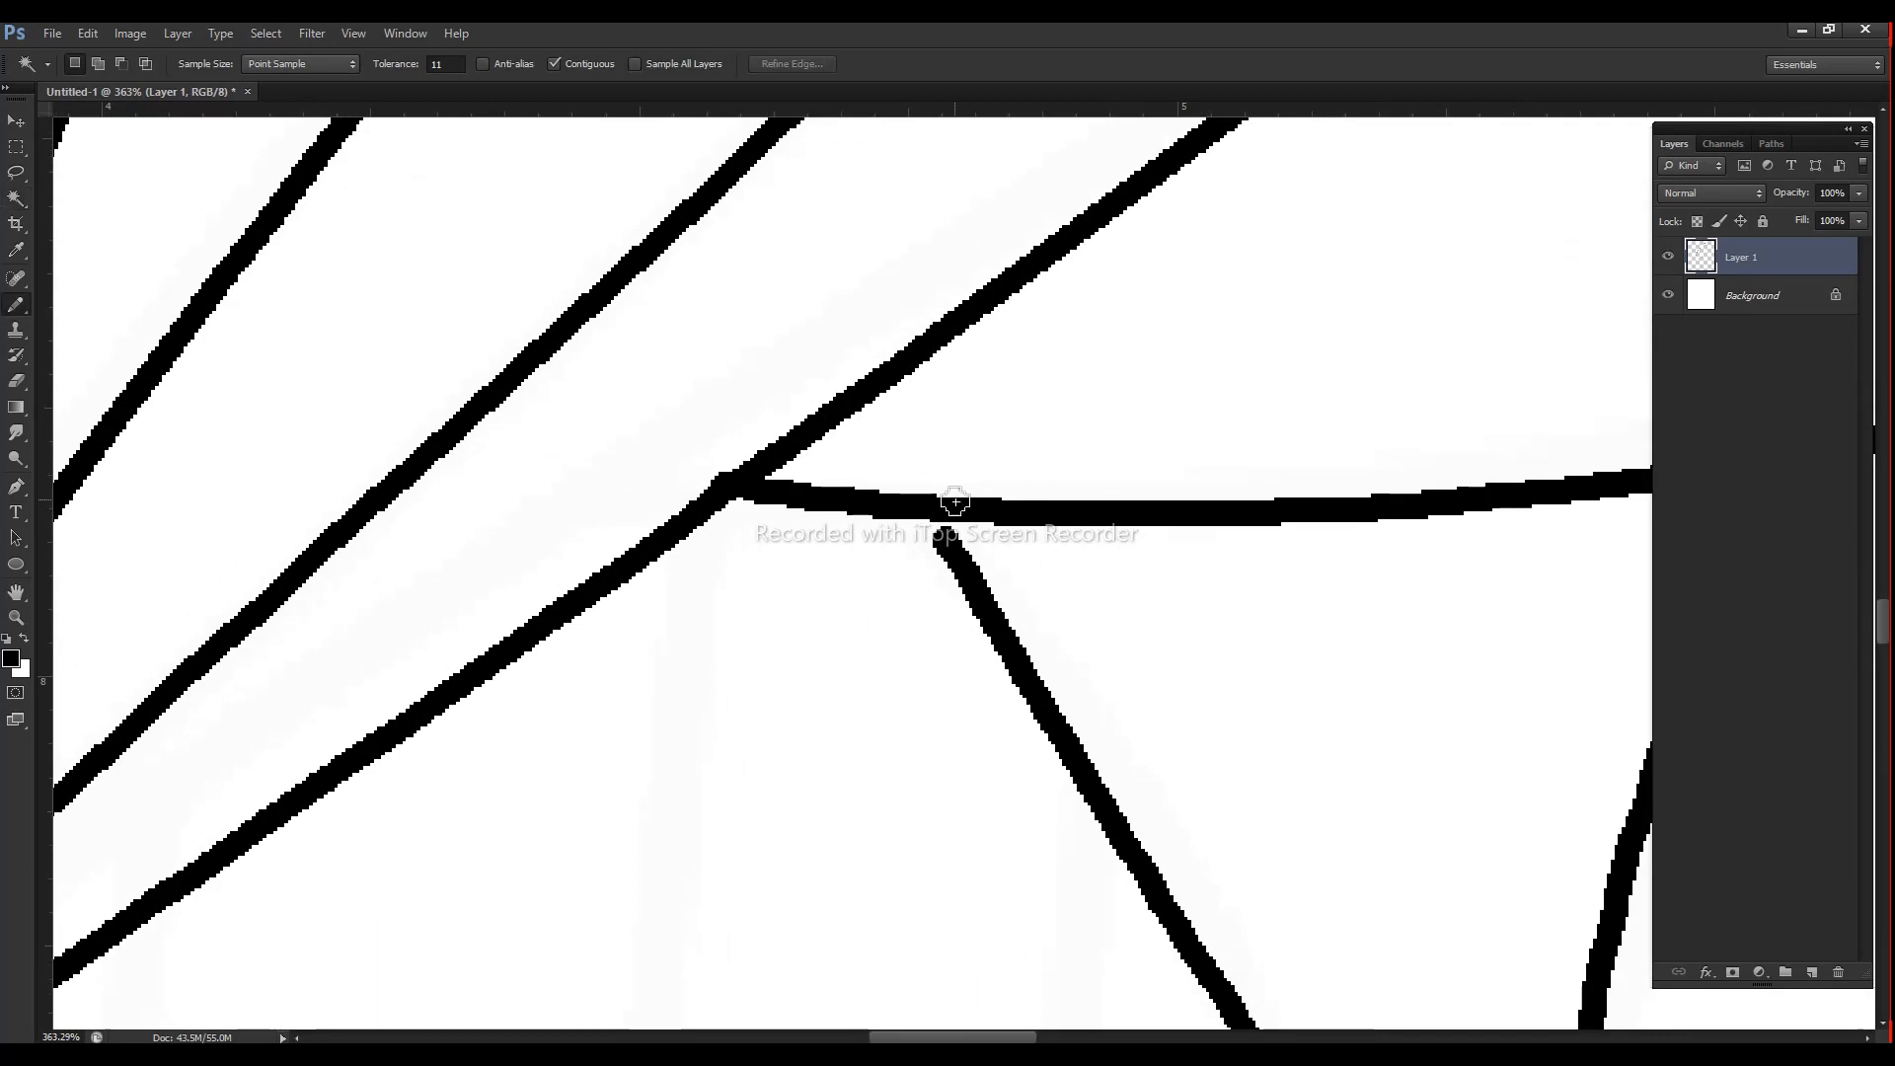
{"action": "key", "text": "b"}
{"action": "scroll", "coordinate": [973, 485], "scroll_direction": "down", "scroll_amount": 10}
Step: Draw the perch's two straight slanted edges behind the feet and stroke them in black within the selection
{"action": "key", "text": "p"}
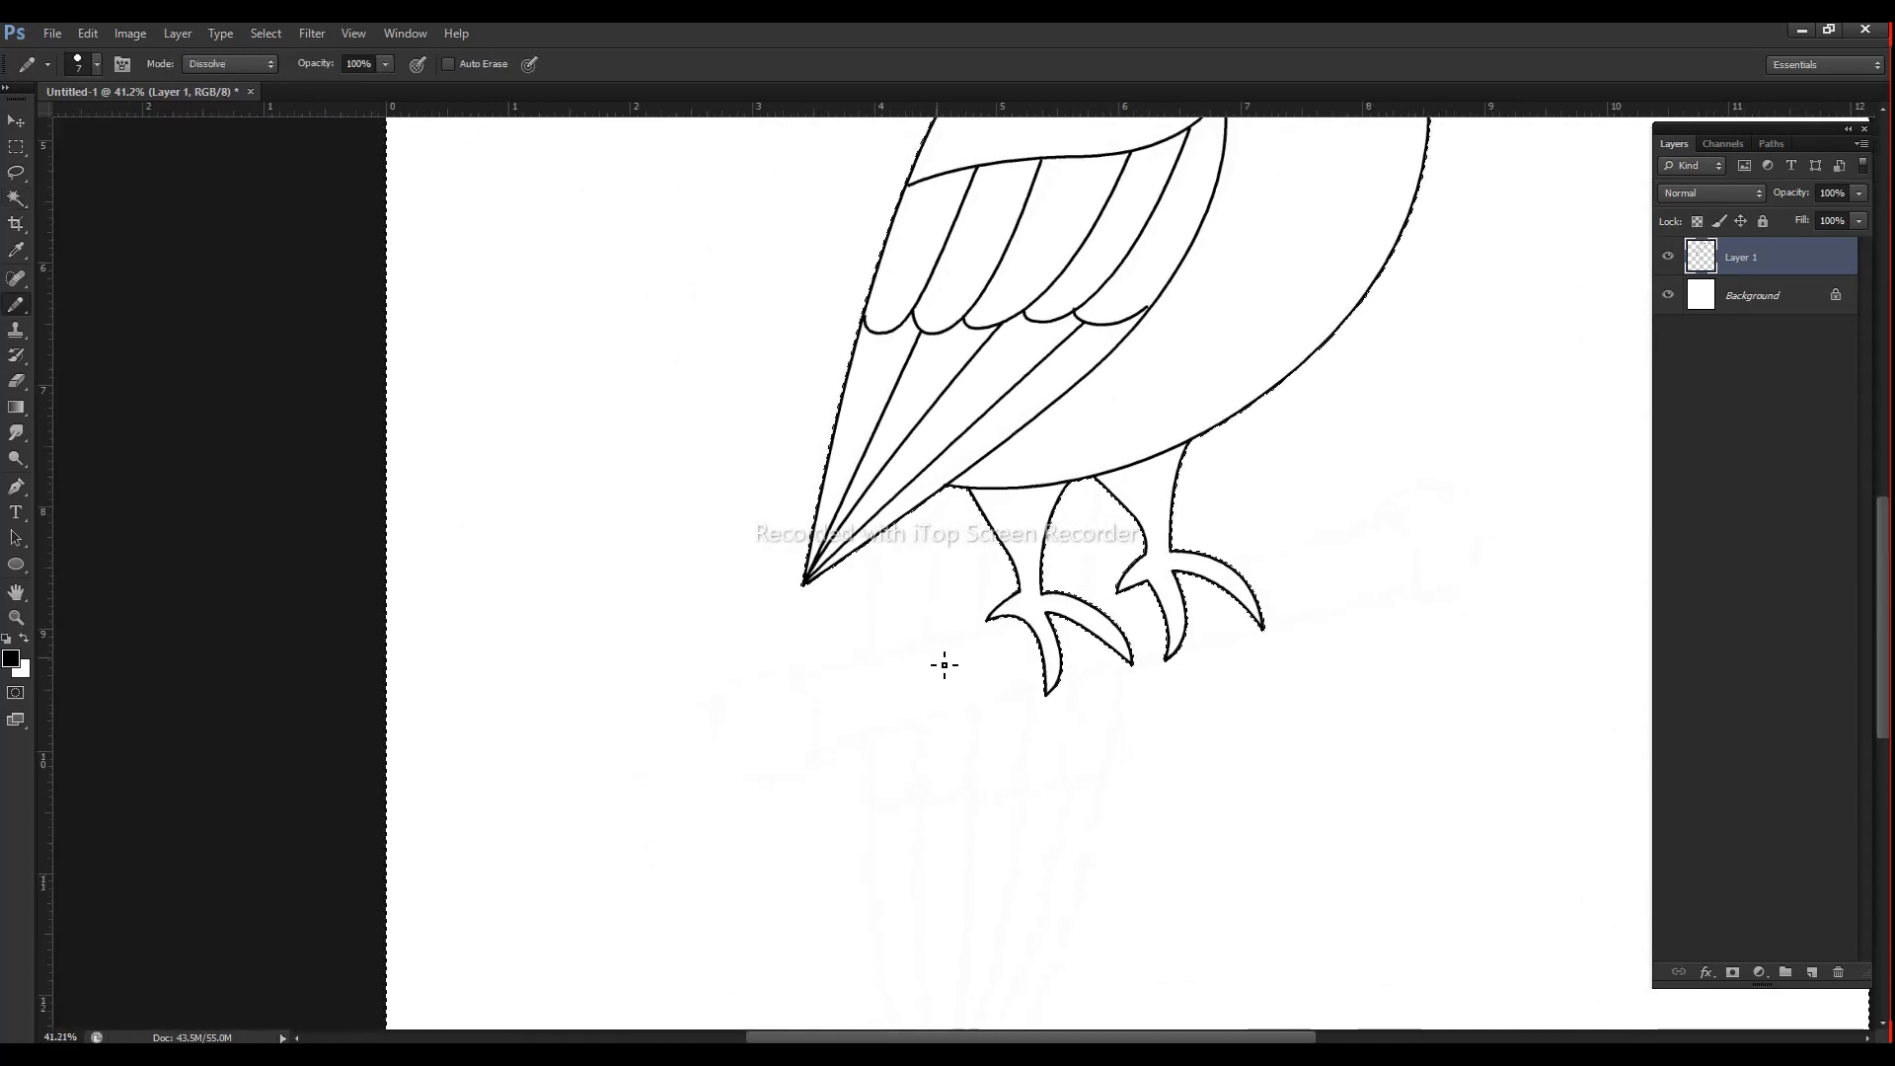
{"action": "left_click", "coordinate": [1381, 518]}
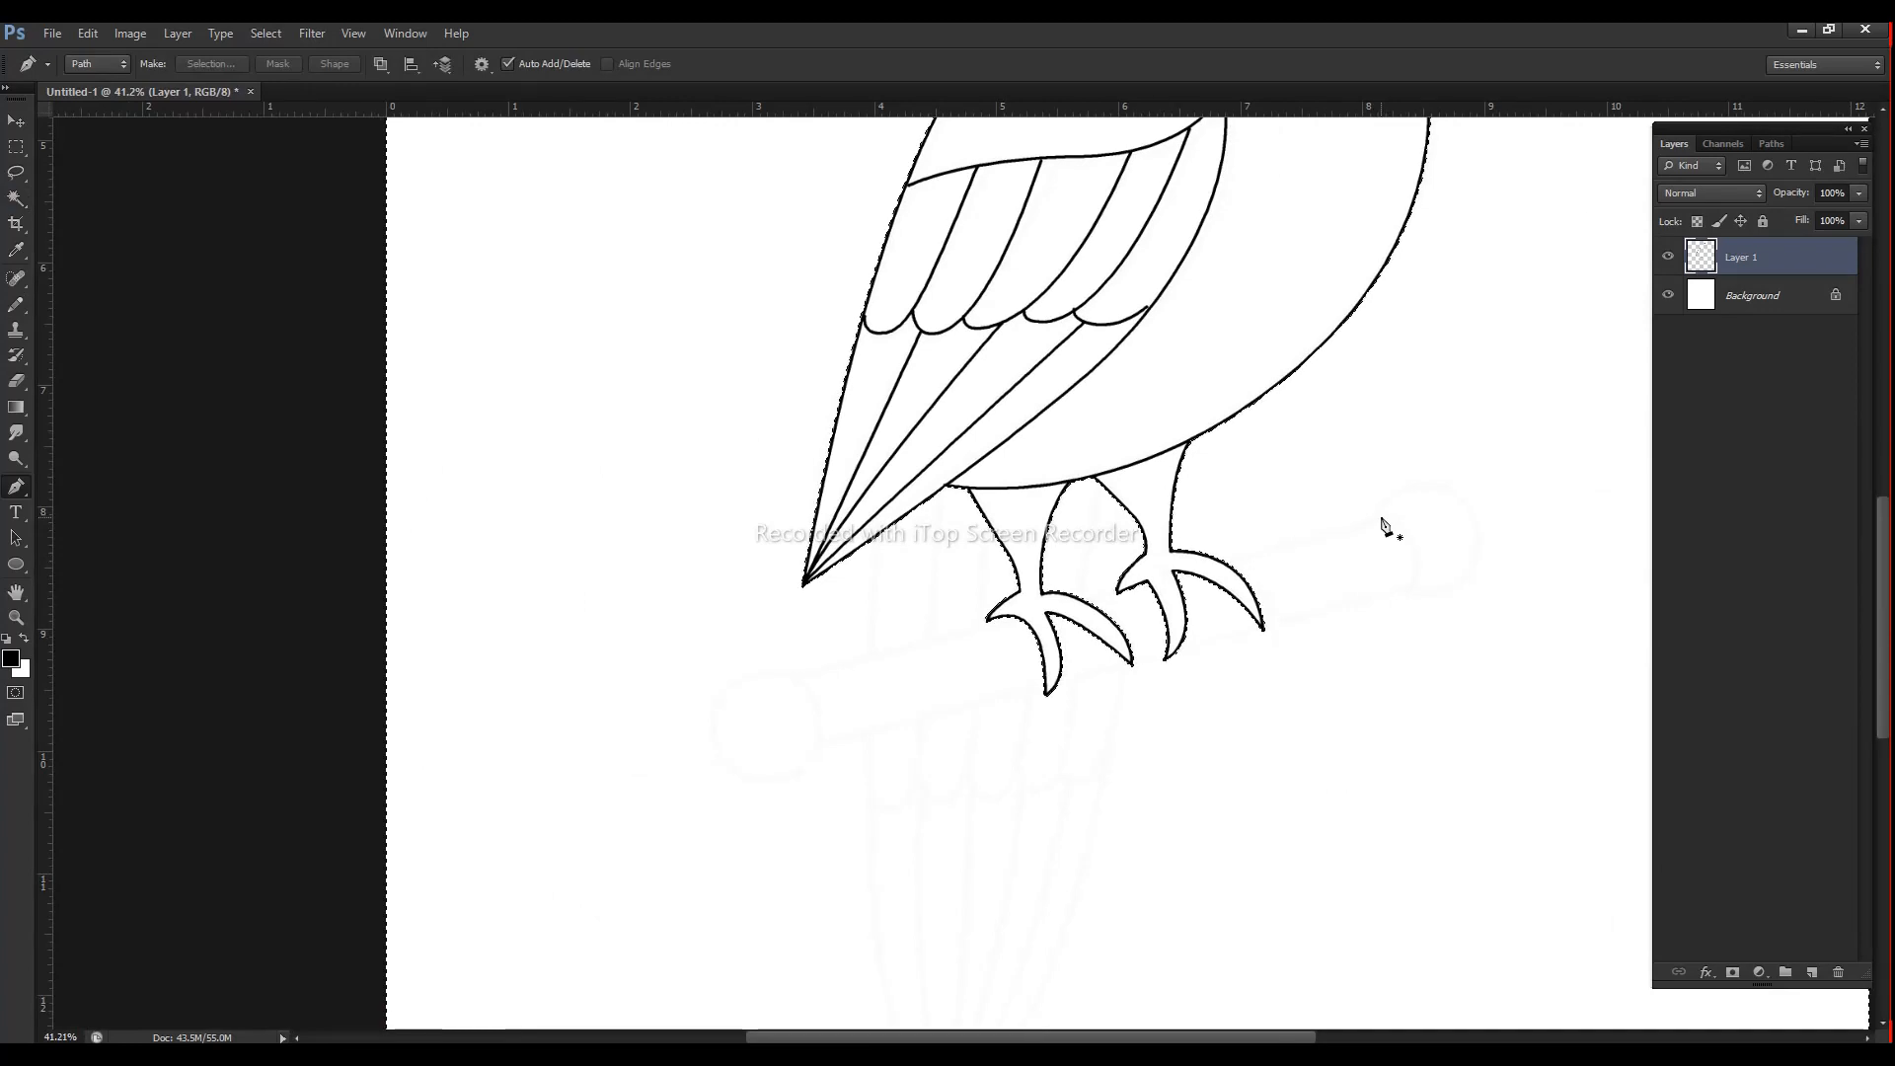
{"action": "left_click", "coordinate": [795, 679]}
{"action": "left_click_drag", "start_coordinate": [795, 679], "coordinate": [820, 752]}
{"action": "left_click", "coordinate": [851, 789], "text": "ctrl"}
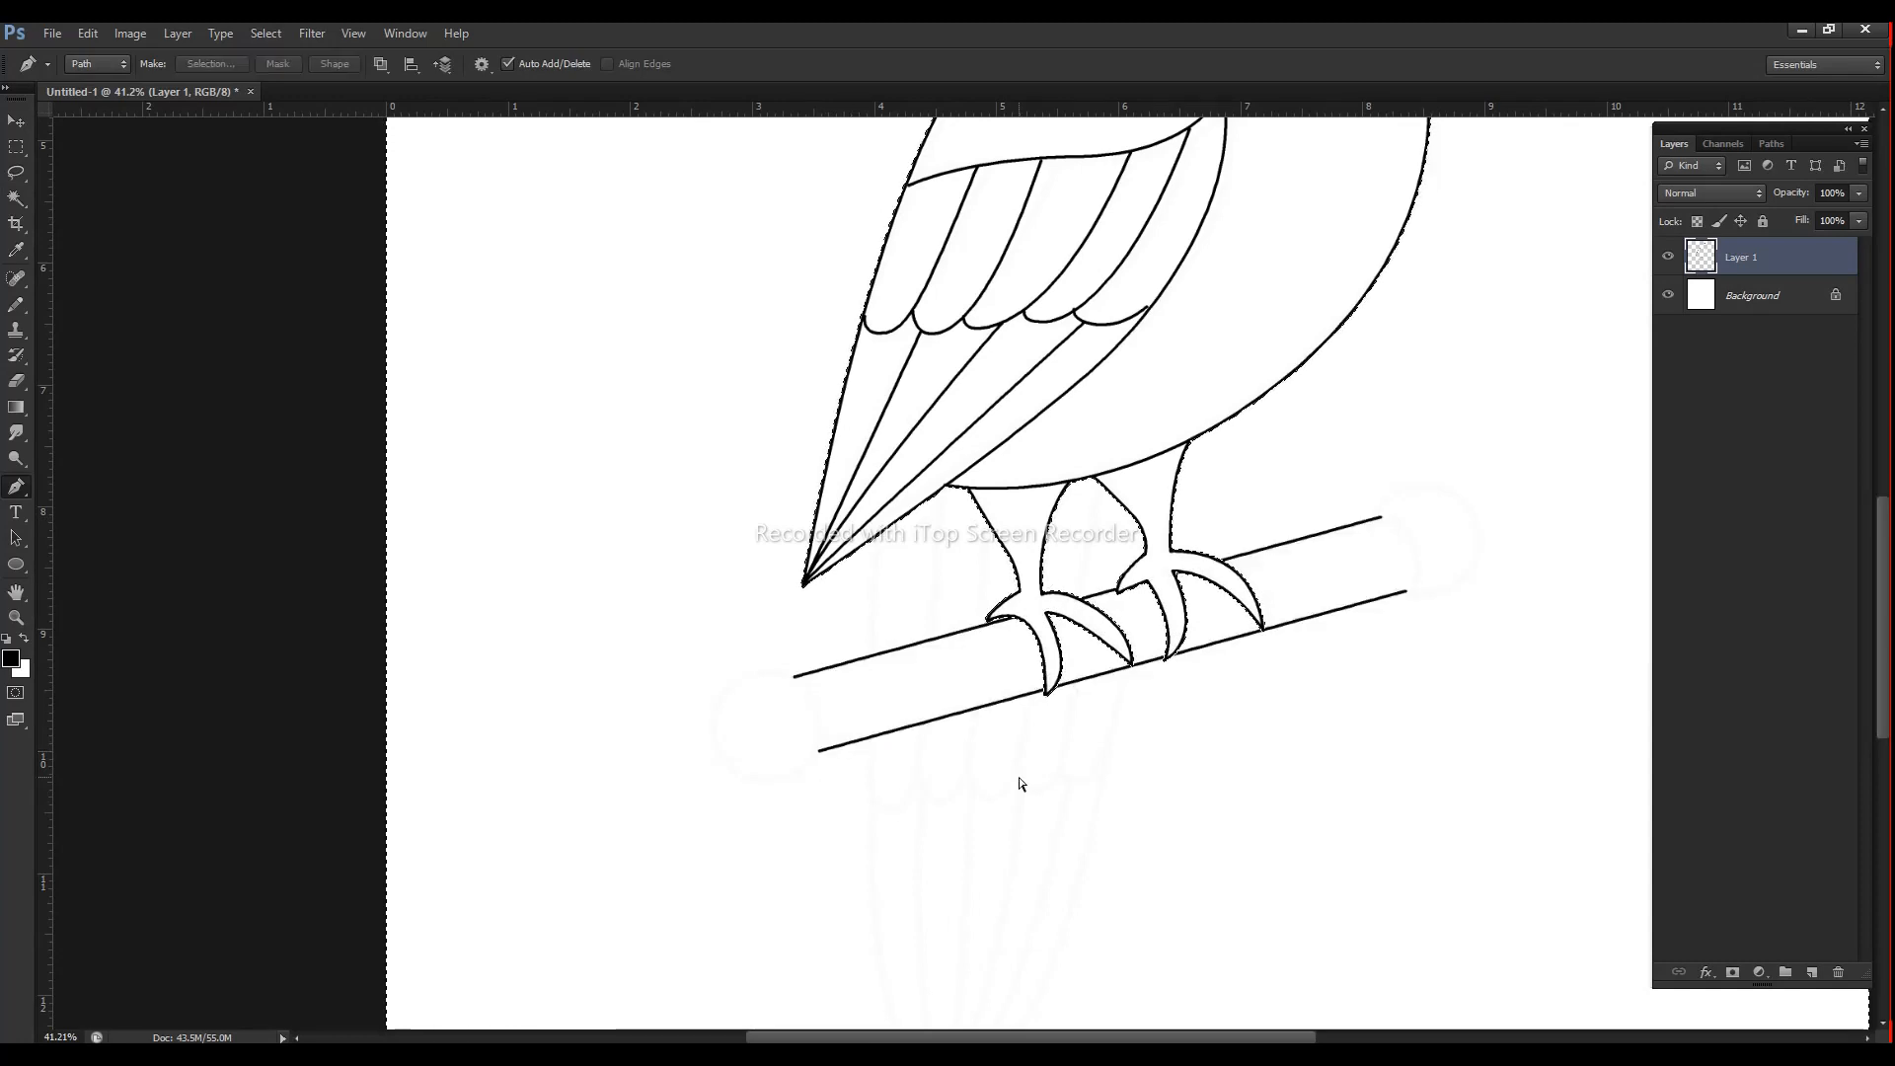
{"action": "left_click", "coordinate": [778, 780], "text": "ctrl"}
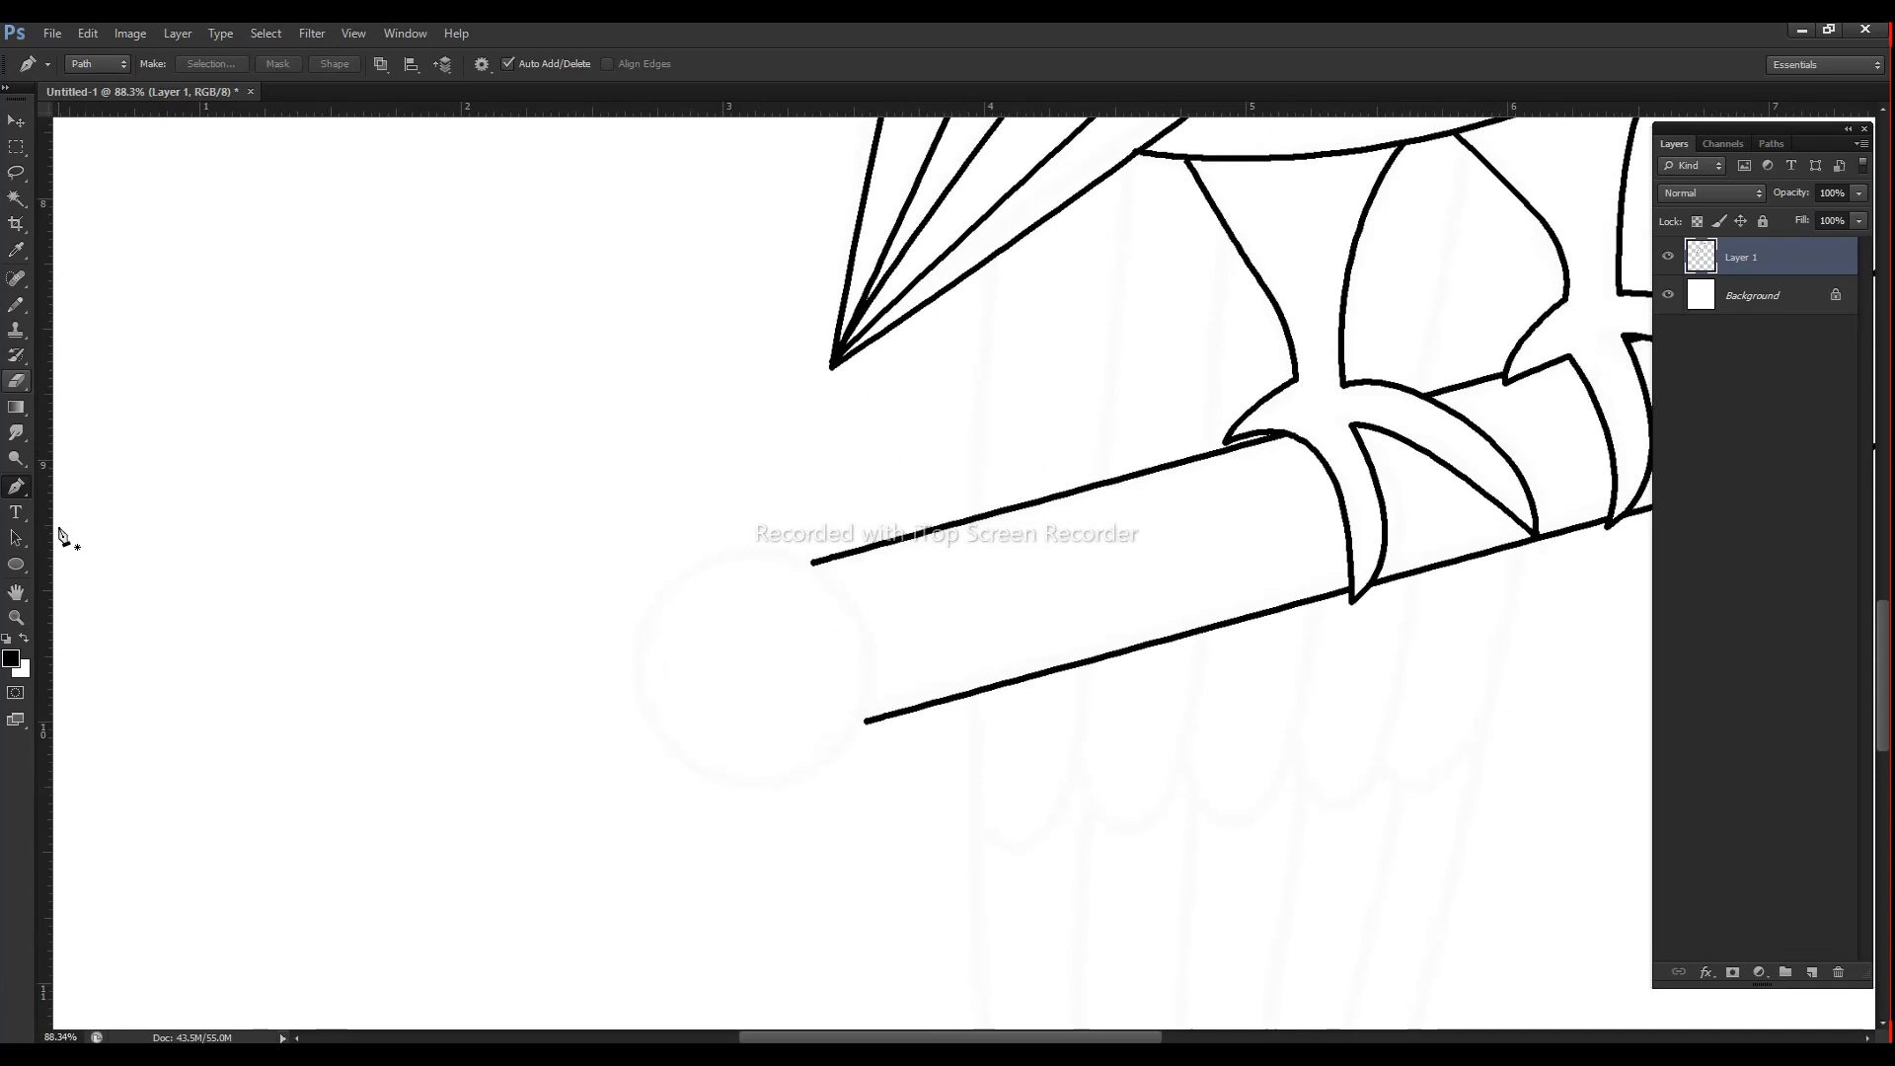
Step: Draw a circle over the perch's lower end with the Ellipse tool and stroke it in black
{"action": "left_click", "coordinate": [16, 565]}
{"action": "mouse_move", "coordinate": [756, 660]}
{"action": "left_mouse_down"}
{"action": "mouse_move", "coordinate": [820, 766]}
{"action": "mouse_move", "coordinate": [855, 781]}
{"action": "mouse_move", "coordinate": [829, 773]}
{"action": "left_mouse_up"}
{"action": "key", "text": "Return"}
{"action": "key", "text": "Return"}
Step: Move the circle path to the perch's upper end and stroke it in black
{"action": "scroll", "coordinate": [895, 684], "scroll_direction": "down", "scroll_amount": 1}
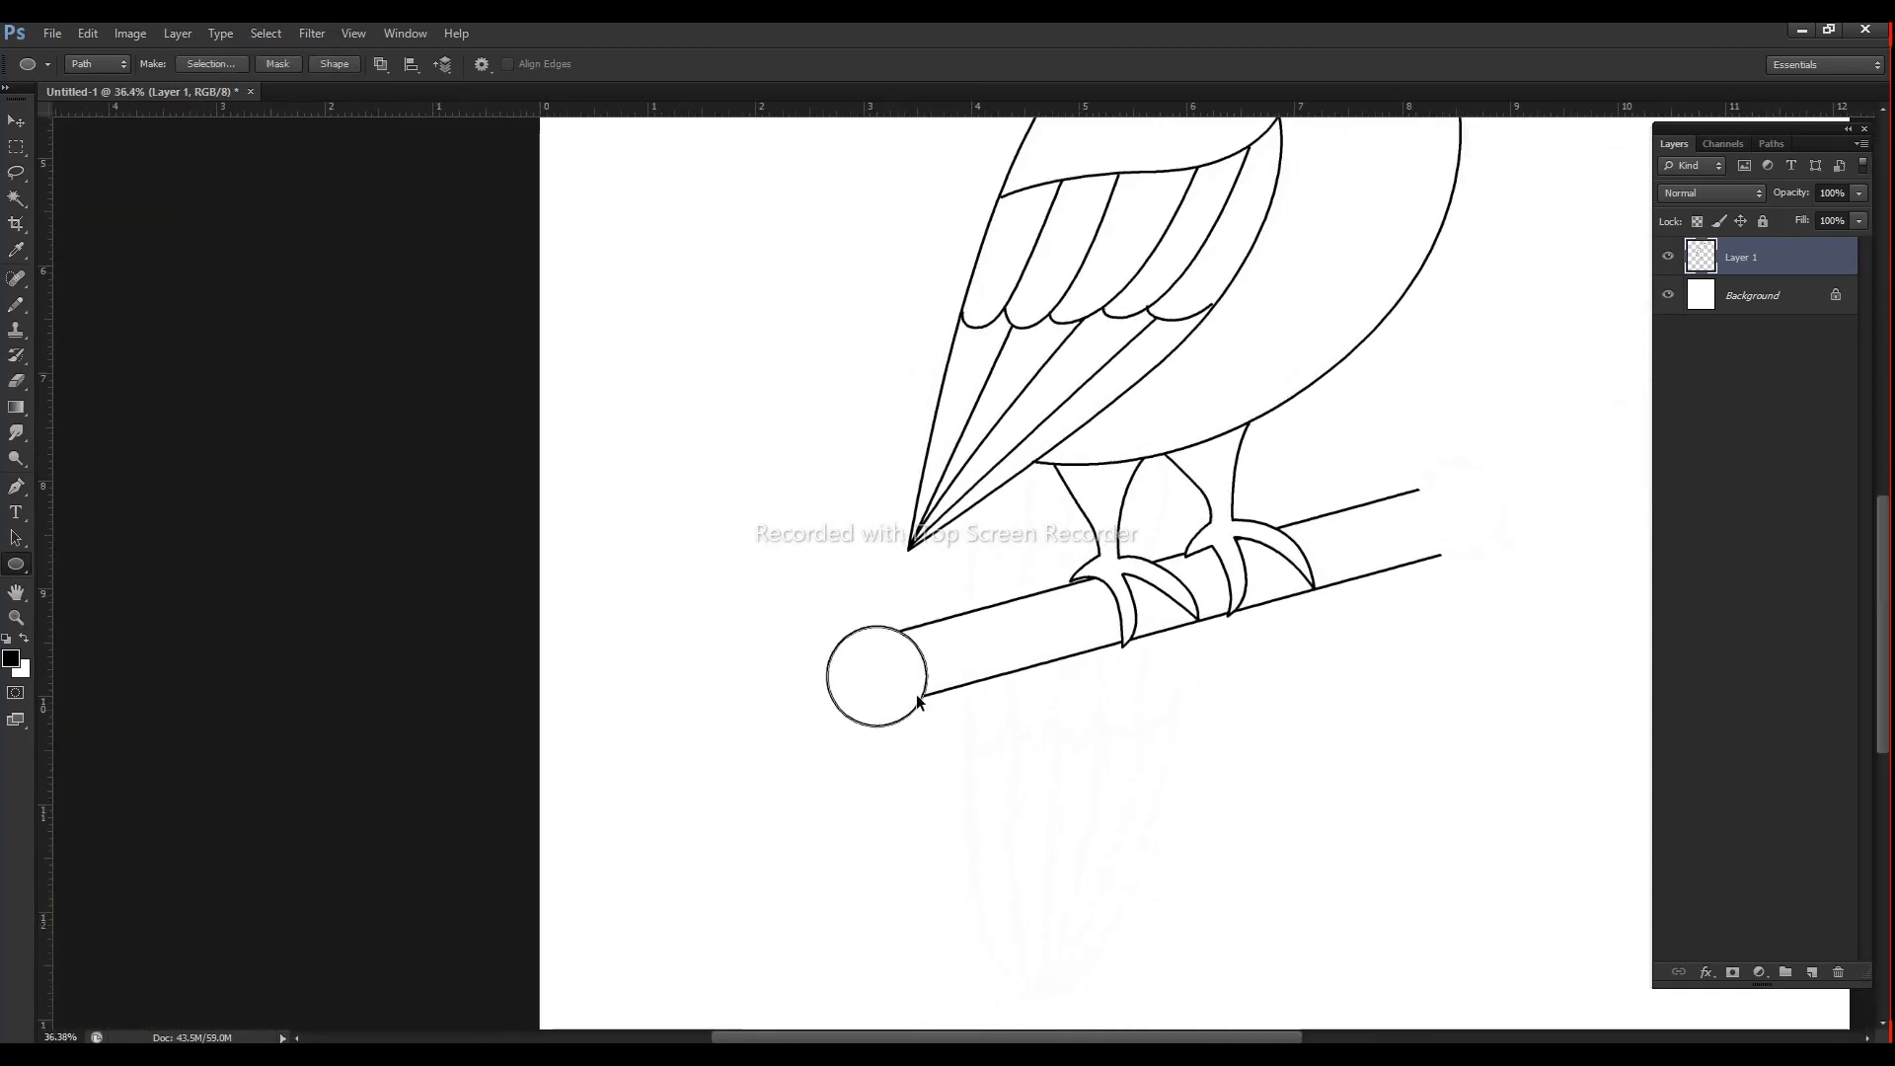
{"action": "left_click_drag", "start_coordinate": [904, 717], "coordinate": [1492, 558]}
{"action": "key", "text": "Return"}
{"action": "key", "text": "Return"}
Step: Select the empty area around the parrot and perch with the Magic Wand
{"action": "left_click_drag", "start_coordinate": [1213, 492], "coordinate": [1169, 494]}
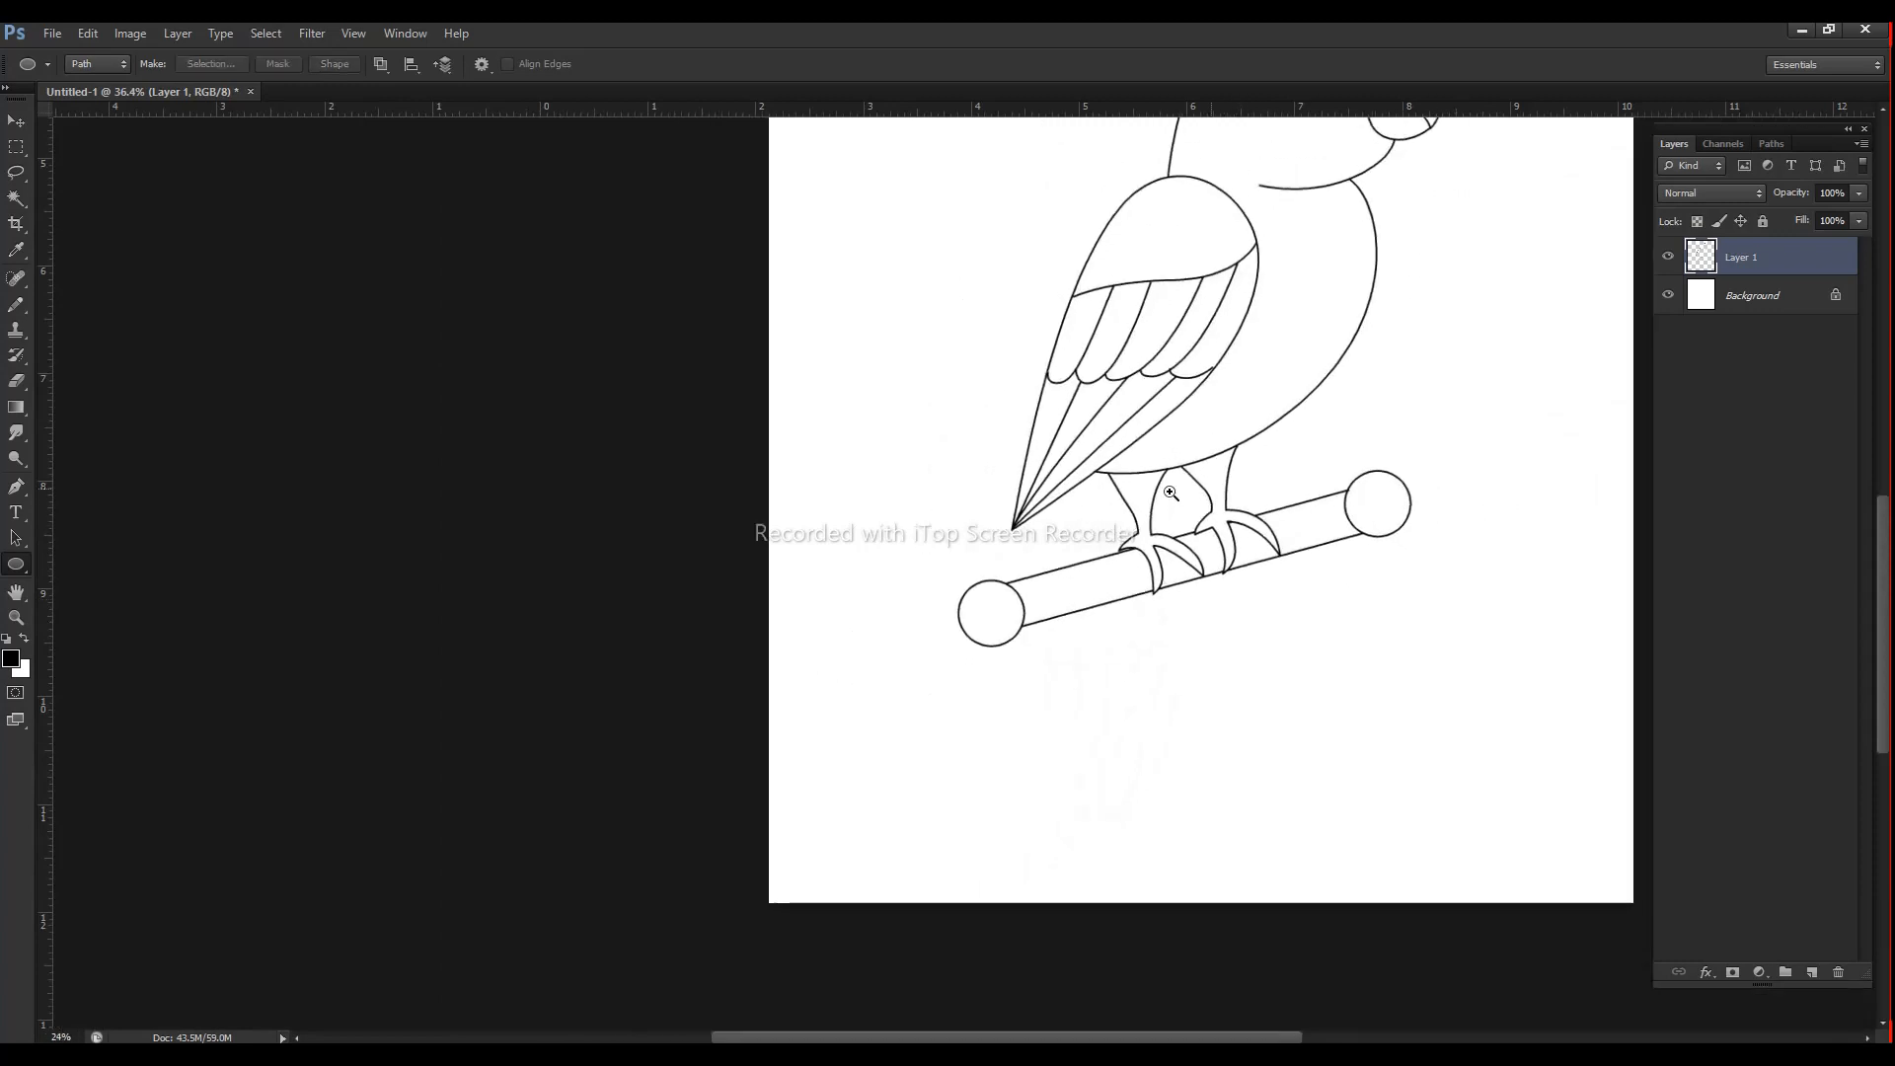
{"action": "scroll", "coordinate": [1104, 783], "scroll_direction": "up", "scroll_amount": 2}
{"action": "key", "text": "w"}
{"action": "left_click", "coordinate": [1146, 696]}
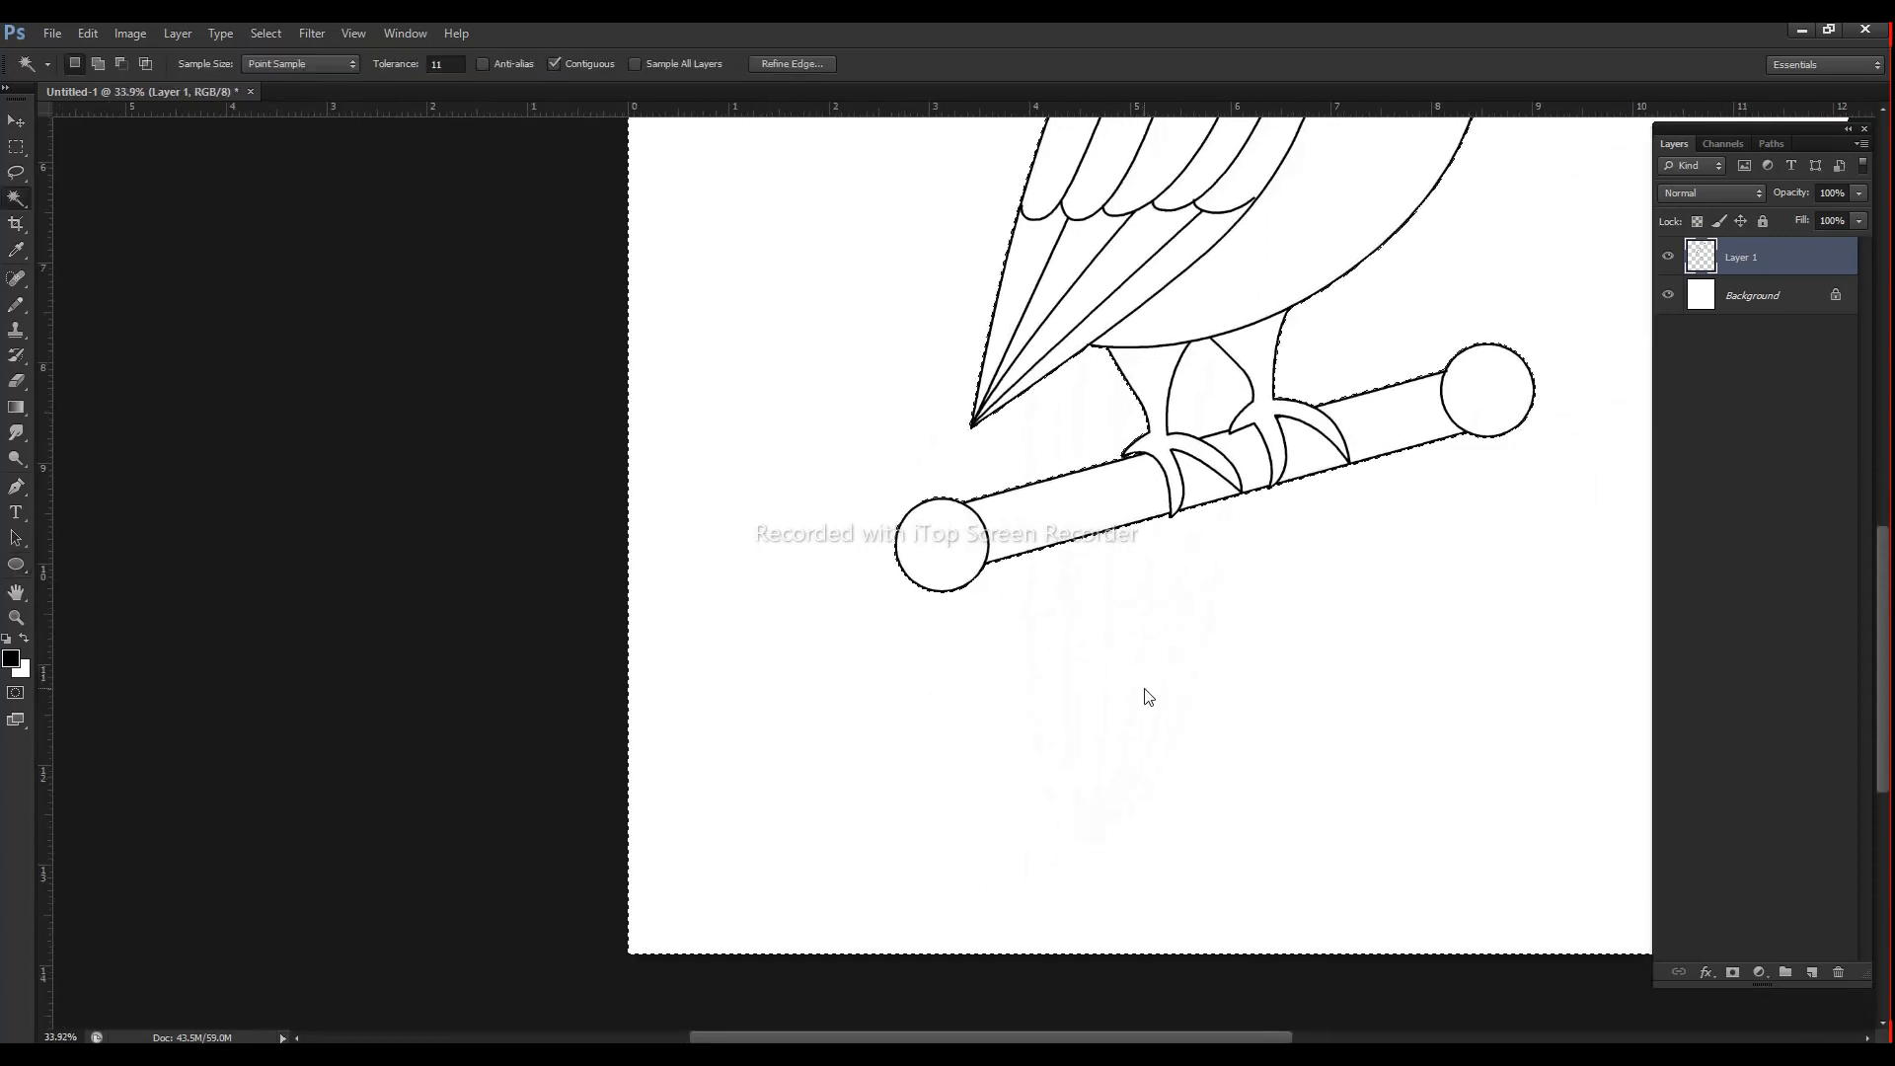
Step: Draw the long pointed tail outline with curved Pen paths and stroke both sides in black within the selection
{"action": "key", "text": "p"}
{"action": "left_click", "coordinate": [1031, 380]}
{"action": "left_click_drag", "start_coordinate": [1082, 842], "coordinate": [1311, 670]}
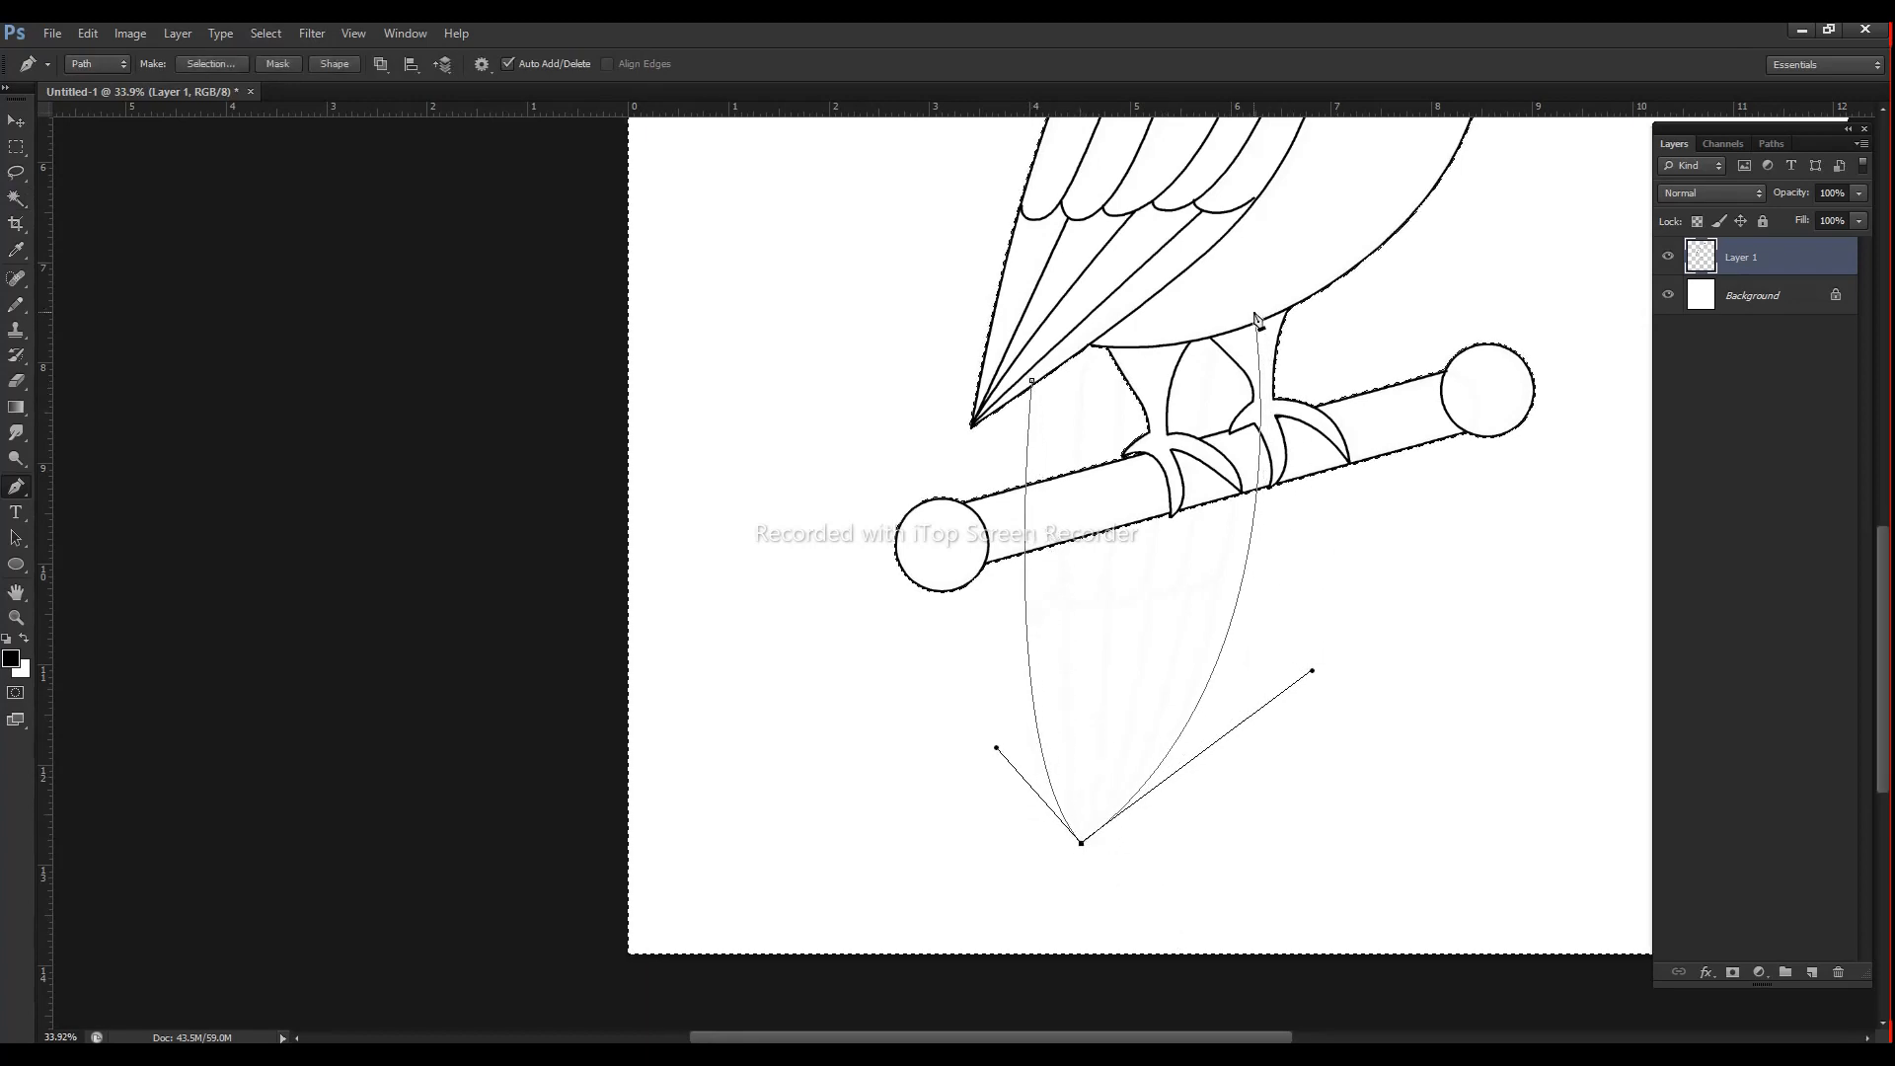
{"action": "left_click", "coordinate": [1216, 250]}
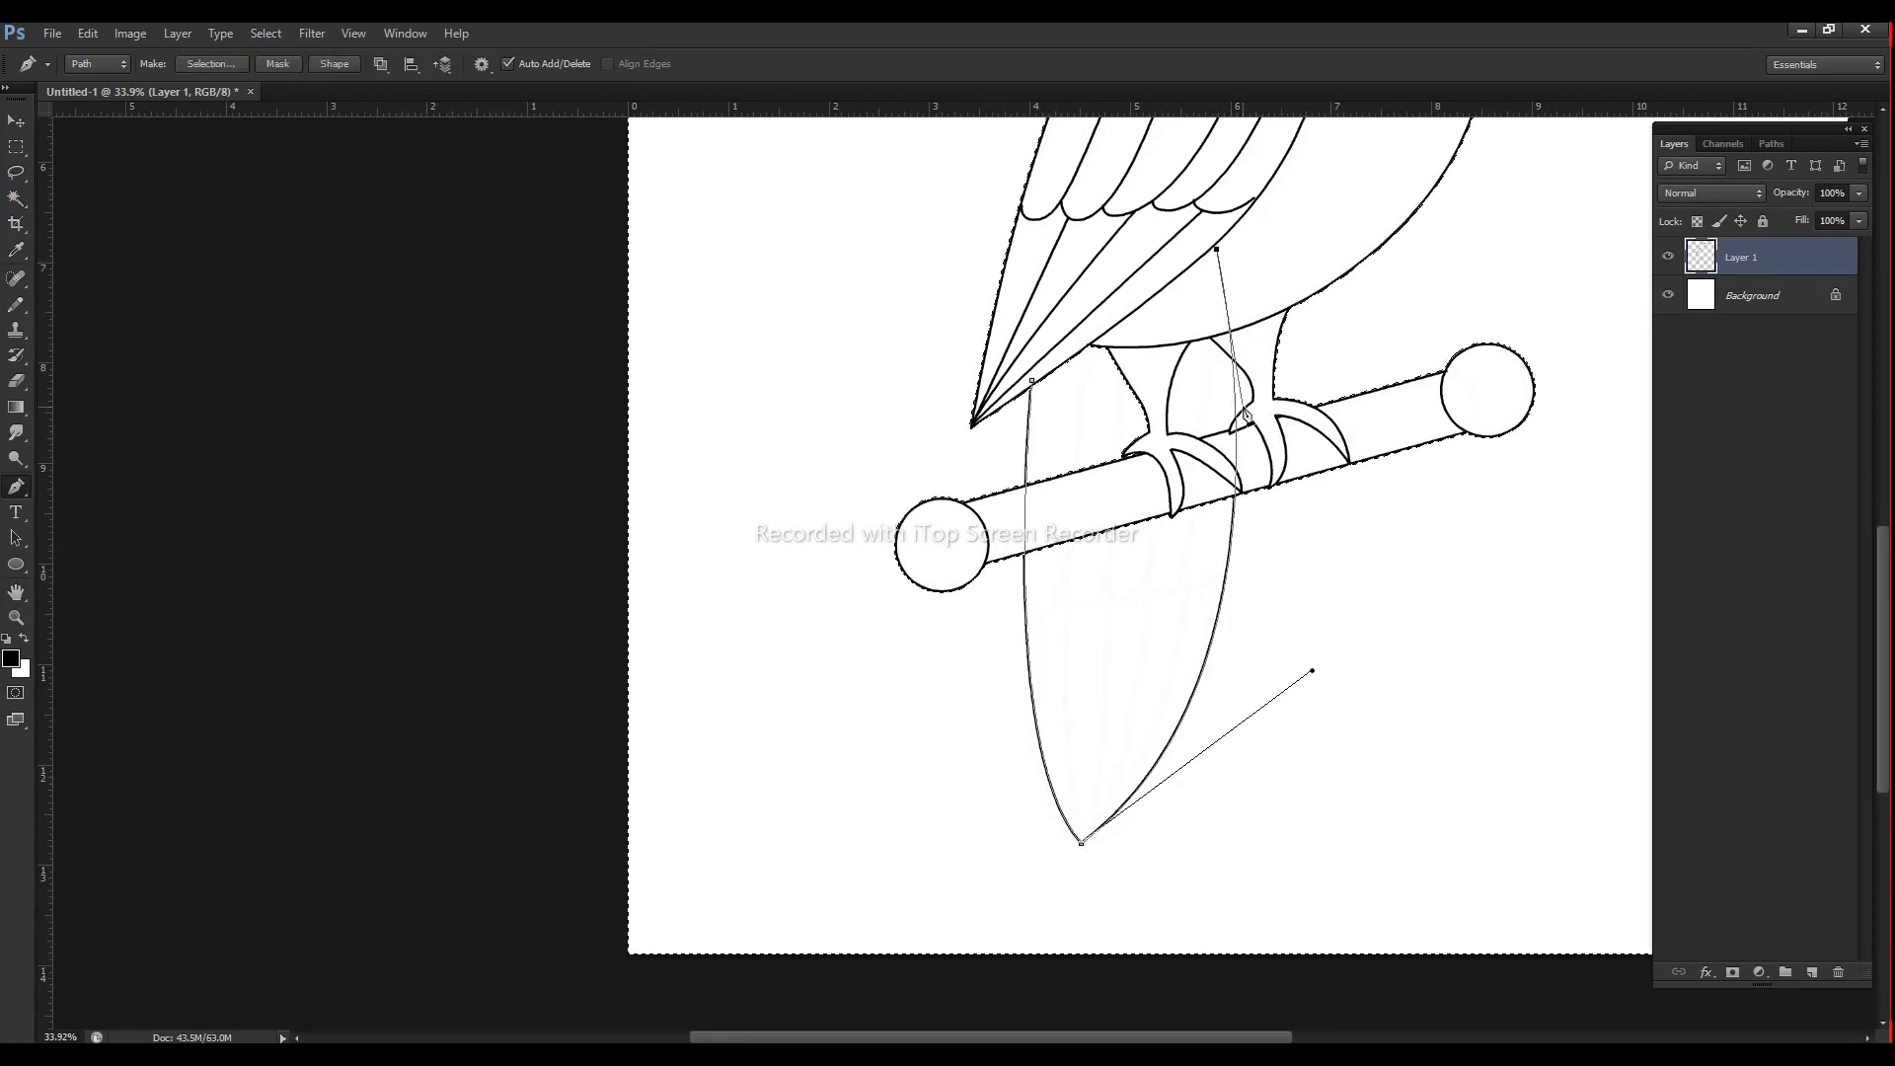
Step: Select the tail's interior below the perch with the Magic Wand and add the tail area above the perch
{"action": "key", "text": "w"}
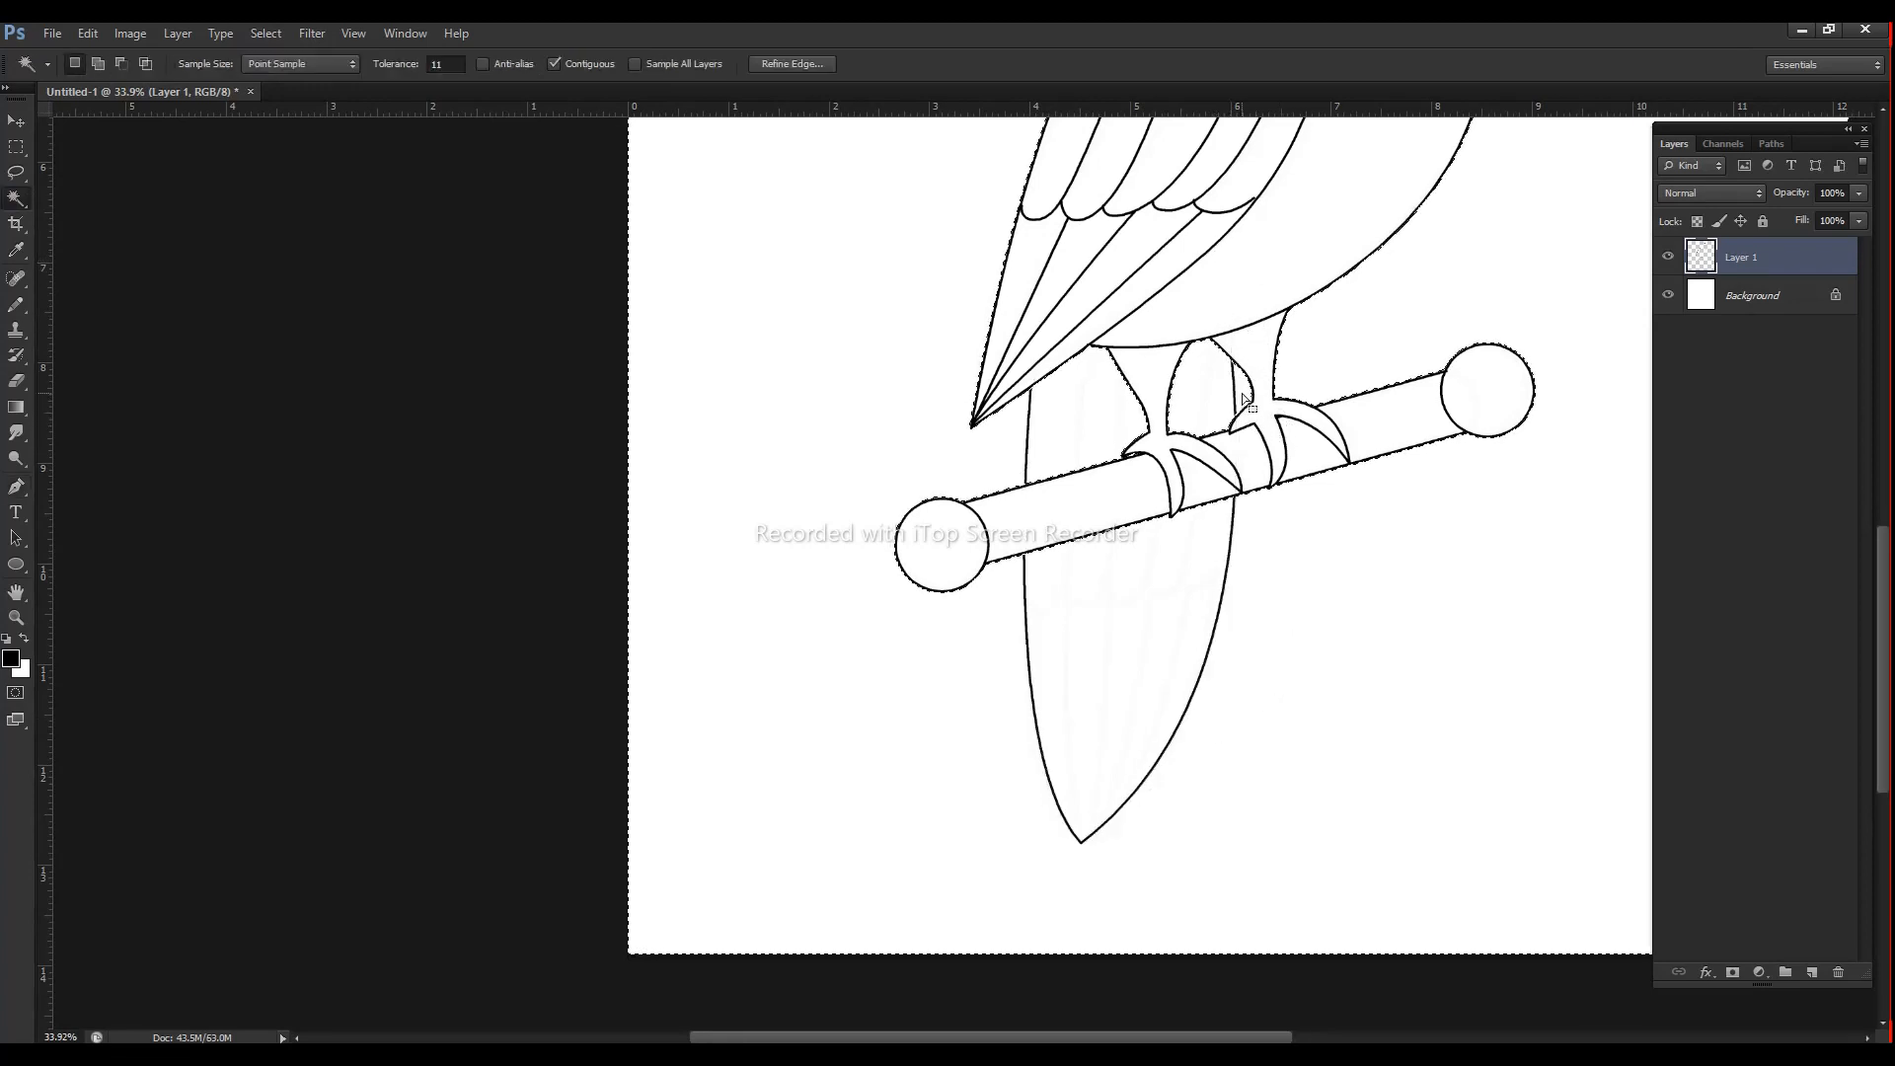
{"action": "key", "text": "p"}
{"action": "left_click_drag", "start_coordinate": [1104, 674], "coordinate": [1135, 664]}
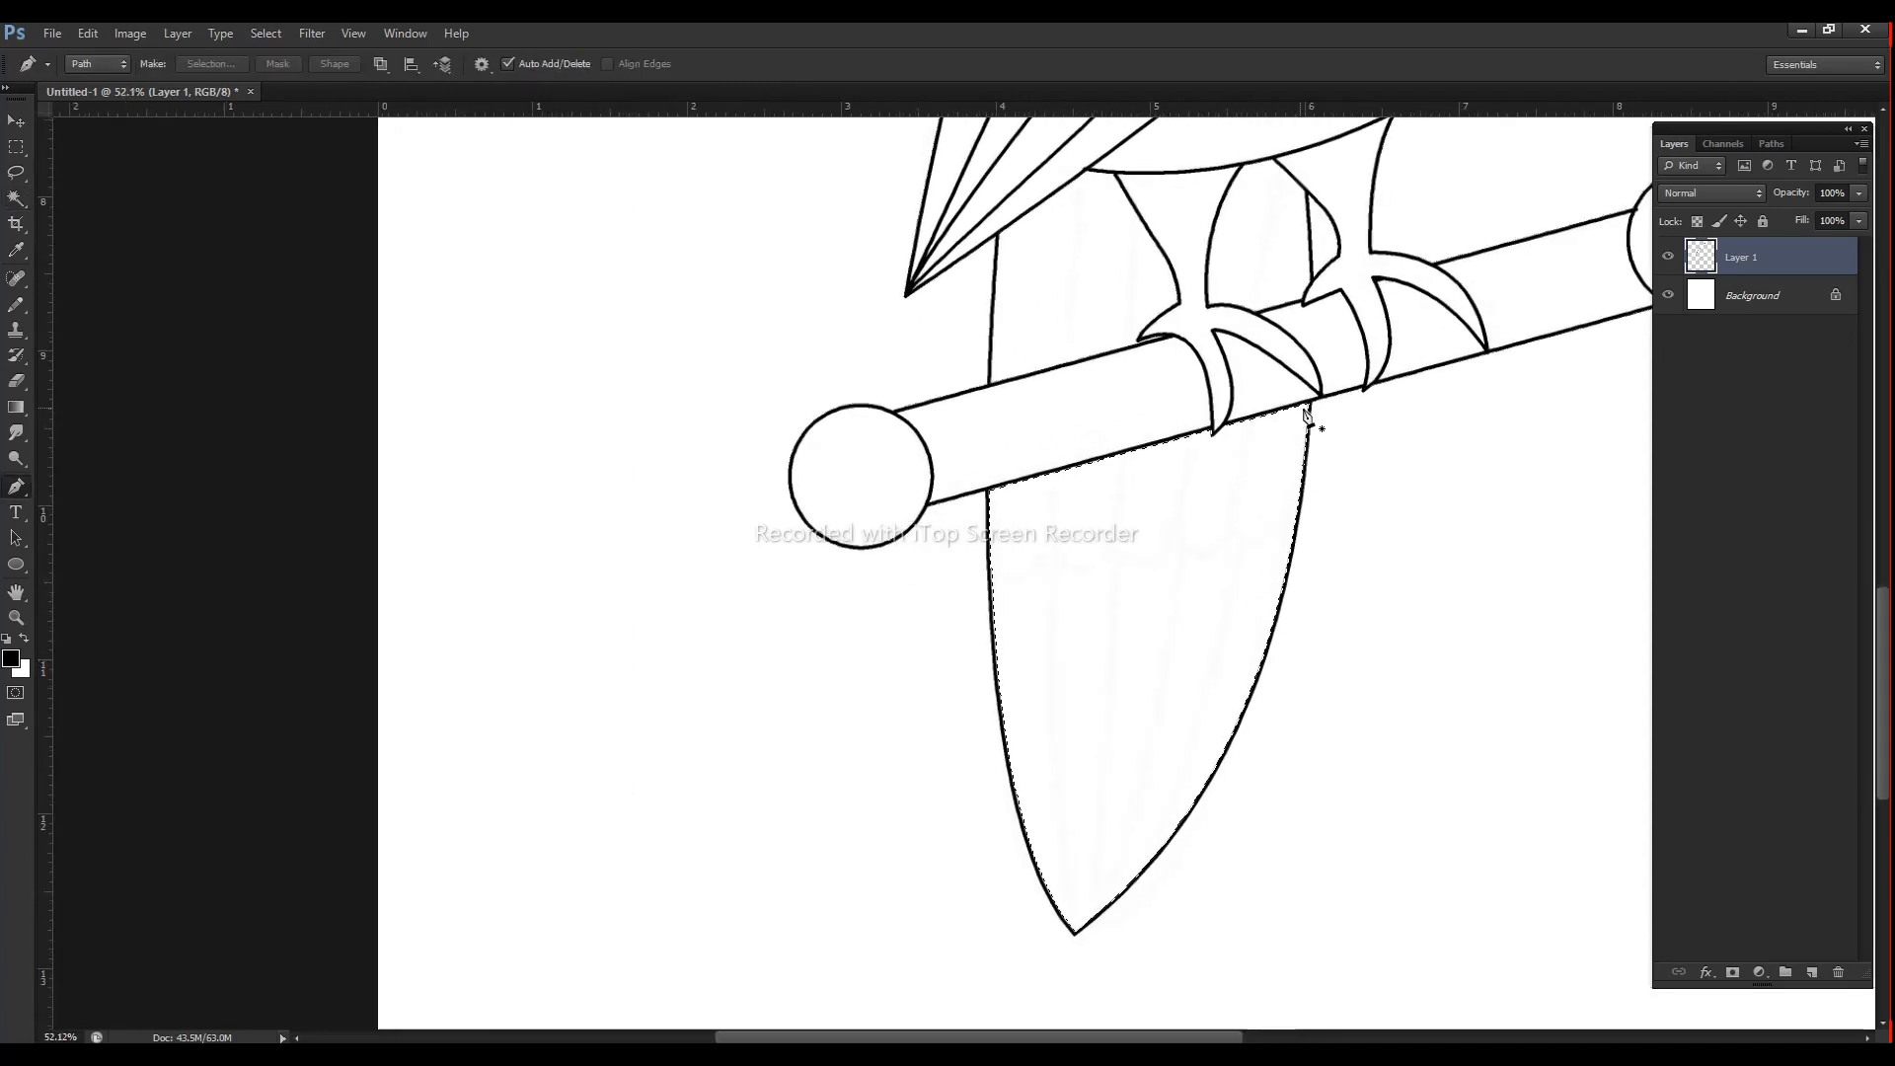
{"action": "key", "text": "w"}
{"action": "left_click", "coordinate": [1097, 270], "text": "shift"}
Step: Draw the outermost tail feather from the wing's edge behind the perch to the tail outline and stroke it in black
{"action": "key", "text": "p"}
{"action": "left_click", "coordinate": [1082, 164]}
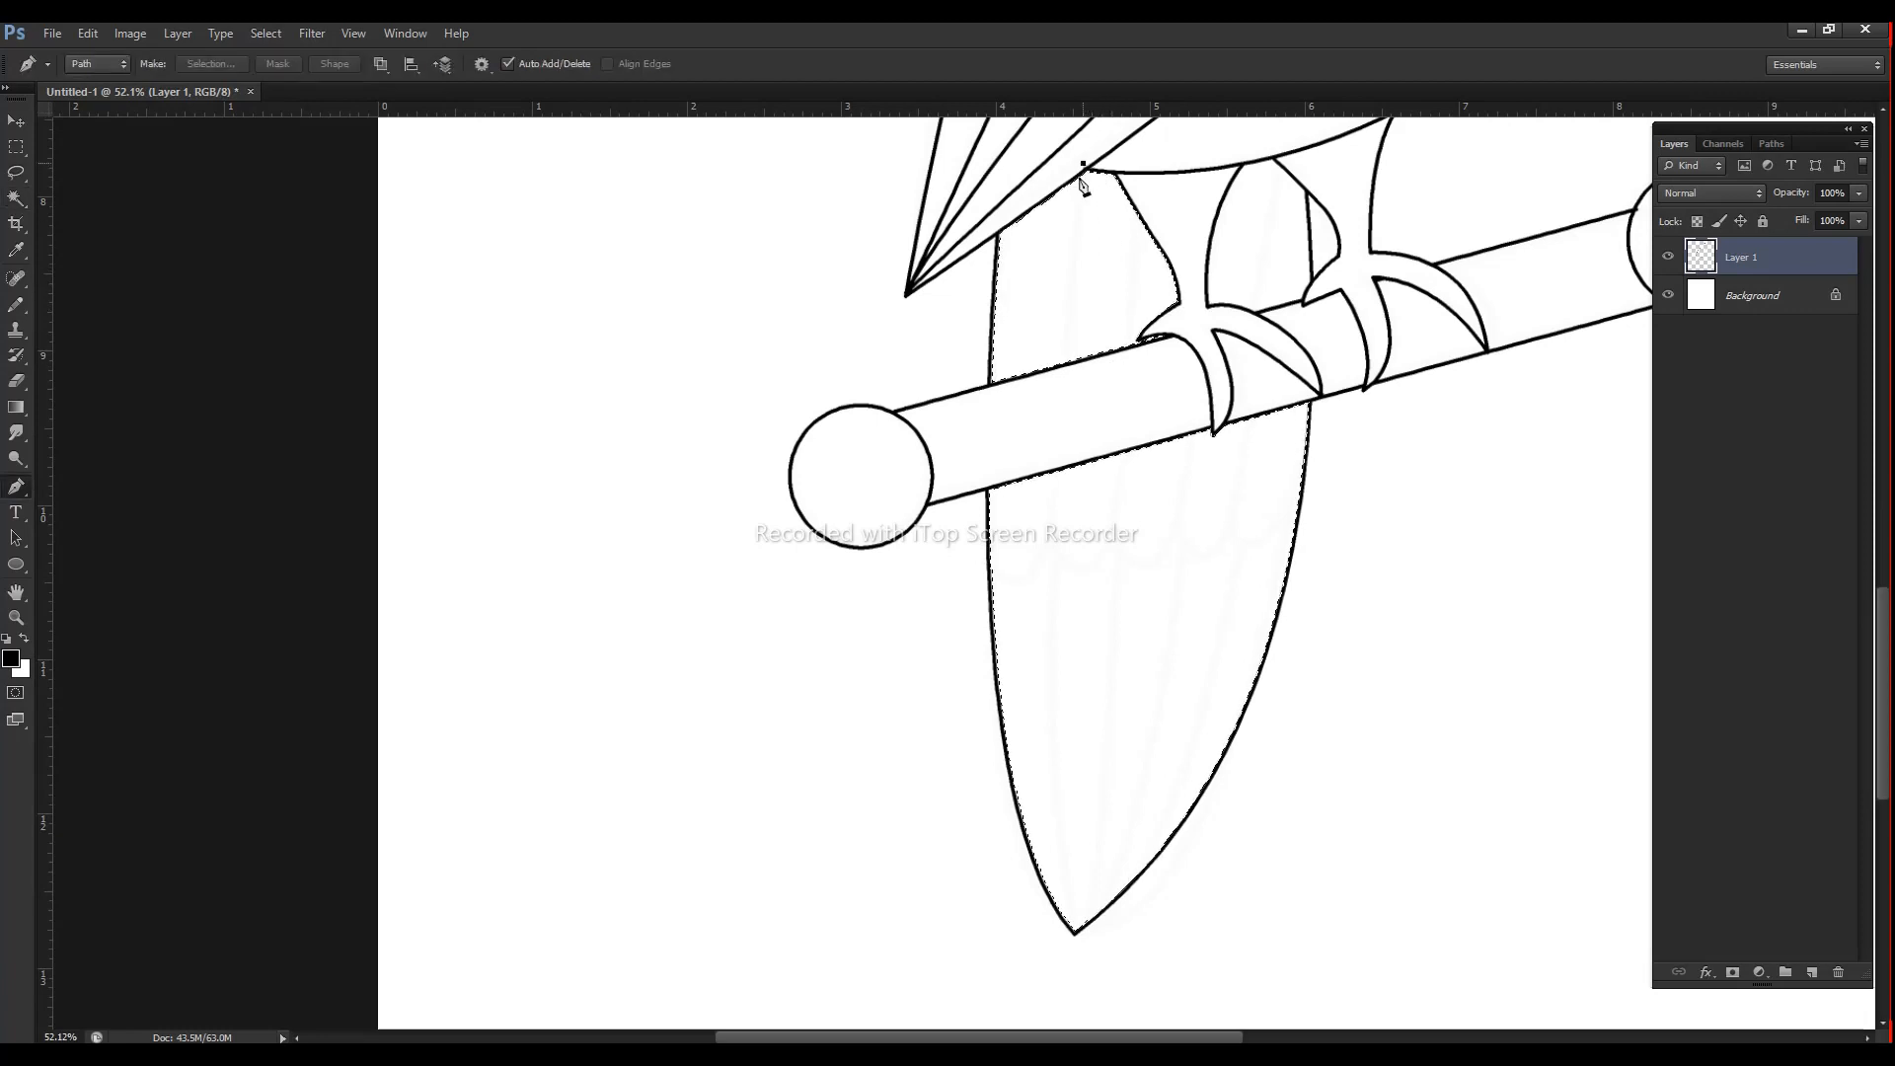
{"action": "left_click_drag", "start_coordinate": [1069, 333], "coordinate": [1073, 407]}
{"action": "left_click_drag", "start_coordinate": [988, 586], "coordinate": [918, 572]}
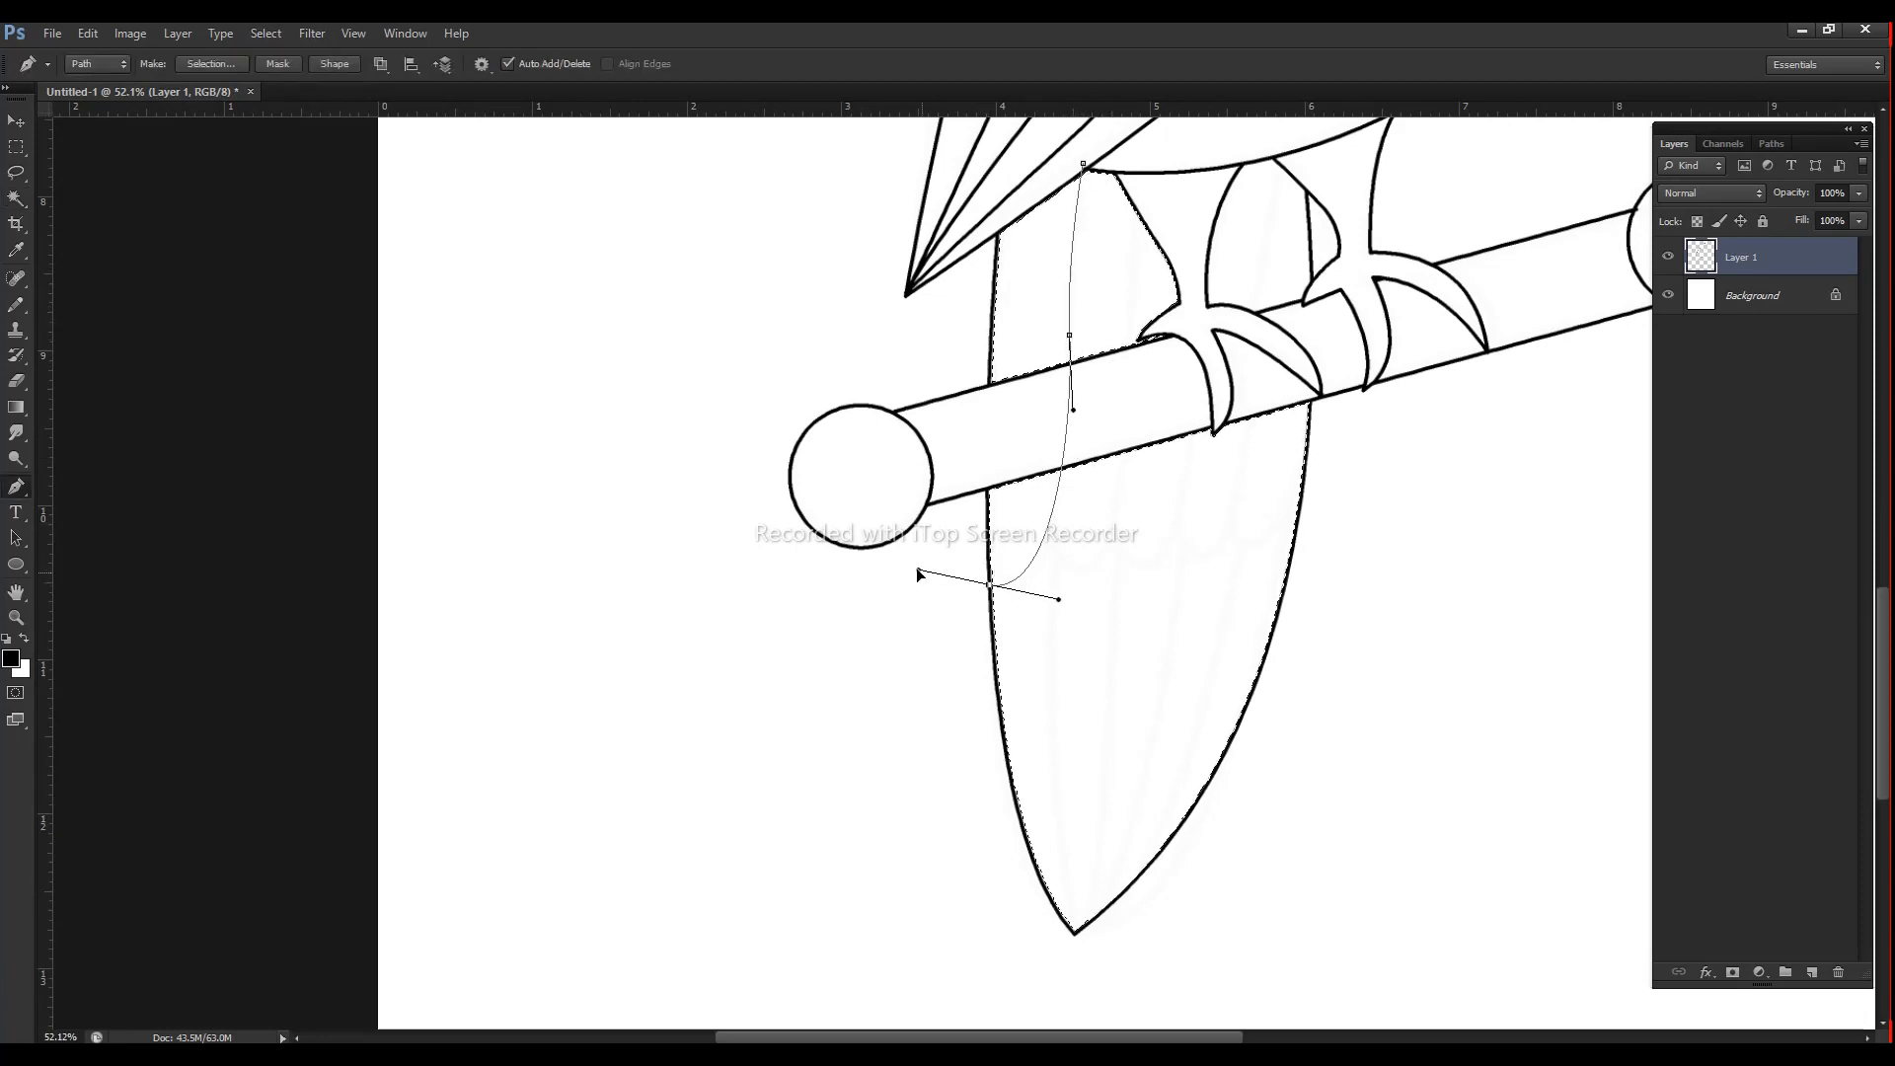
{"action": "key", "text": "b"}
{"action": "key", "text": "Return"}
{"action": "key", "text": "p"}
{"action": "key", "text": "Return"}
Step: Draw the second rounded tail feather, ending it at the first feather's edge, and stroke it in black
{"action": "left_click", "coordinate": [1135, 172]}
{"action": "left_click_drag", "start_coordinate": [1126, 368], "coordinate": [1123, 418]}
{"action": "left_click_drag", "start_coordinate": [1084, 574], "coordinate": [1054, 574]}
{"action": "key", "text": "b"}
{"action": "key", "text": "Return"}
{"action": "key", "text": "p"}
{"action": "key", "text": "Return"}
Step: Draw the third rounded tail feather beside the second one and stroke it in black
{"action": "left_click", "coordinate": [1178, 176]}
{"action": "left_click_drag", "start_coordinate": [1185, 468], "coordinate": [1116, 483]}
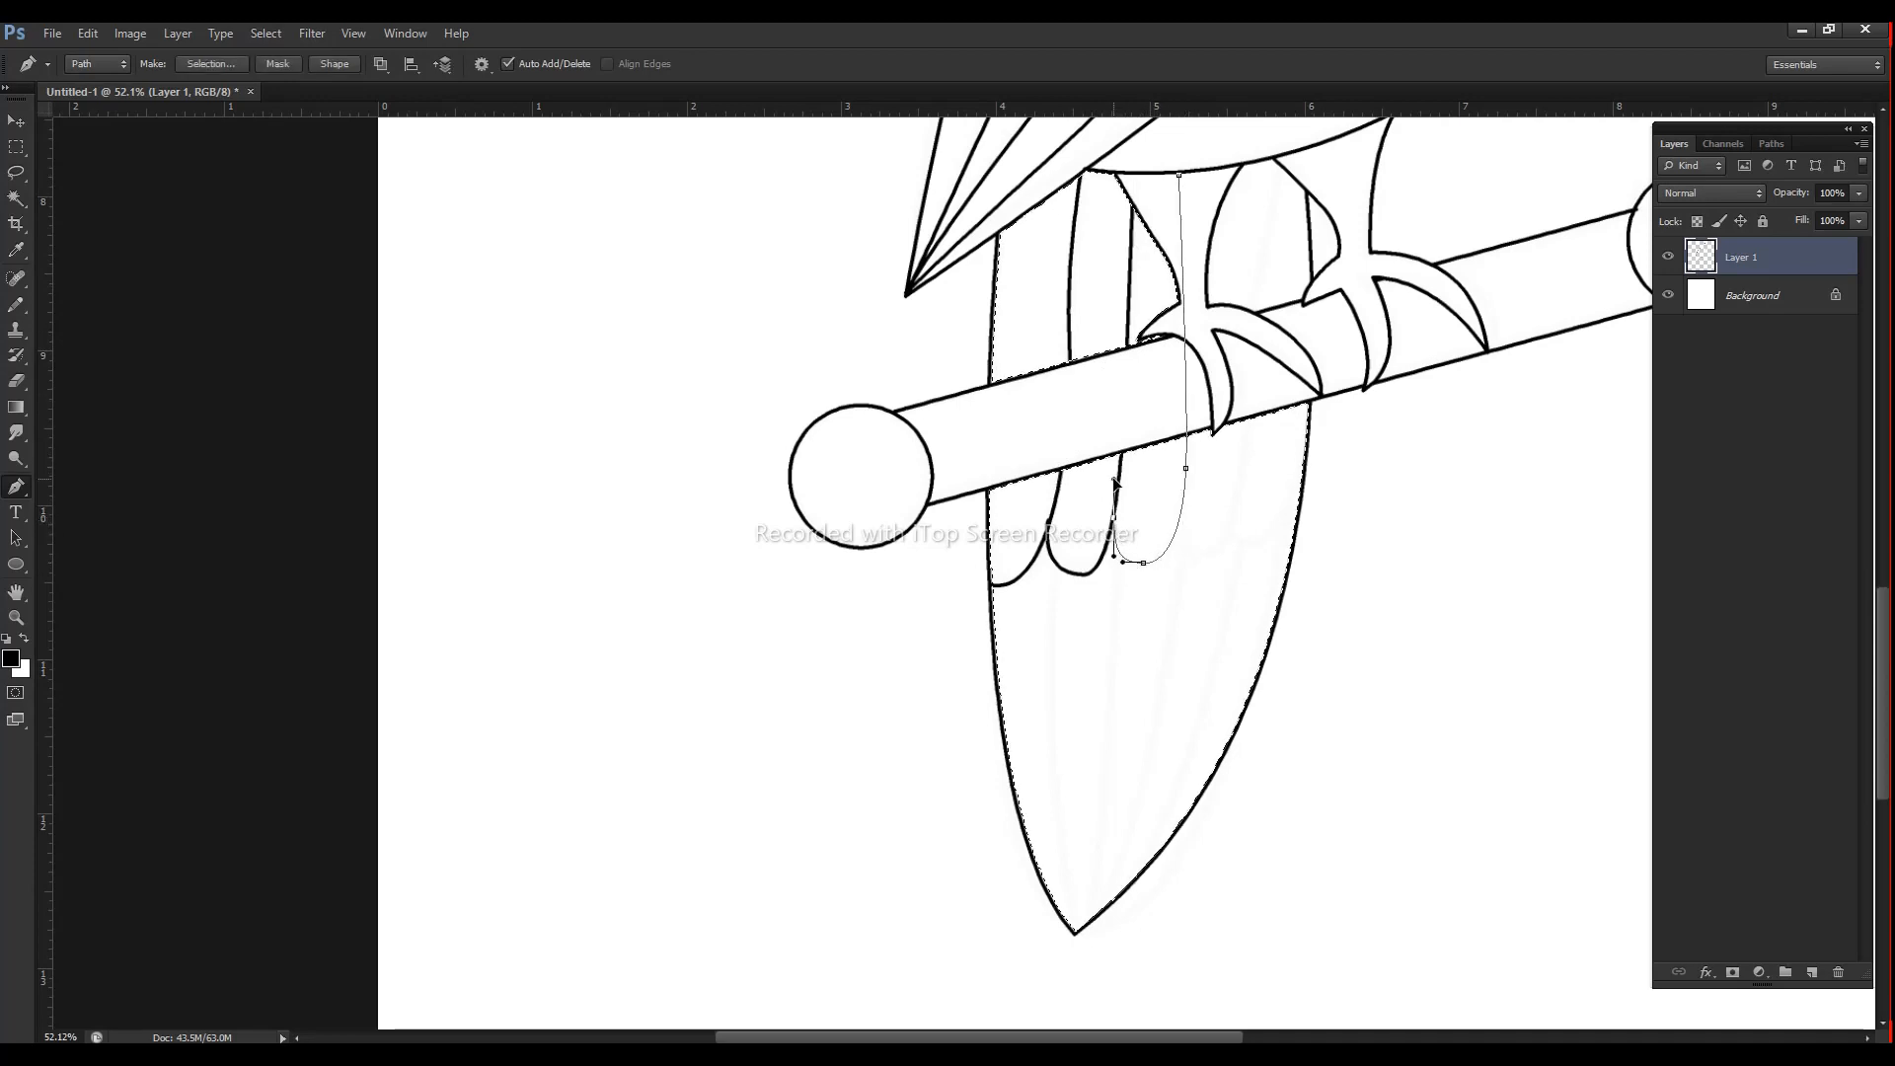
{"action": "key", "text": "b"}
{"action": "key", "text": "Return"}
{"action": "key", "text": "p"}
{"action": "key", "text": "Return"}
Step: Draw the fourth tail feather and stroke it in black, adding the area between the legs to the selection for its upper part
{"action": "left_click", "coordinate": [1281, 151]}
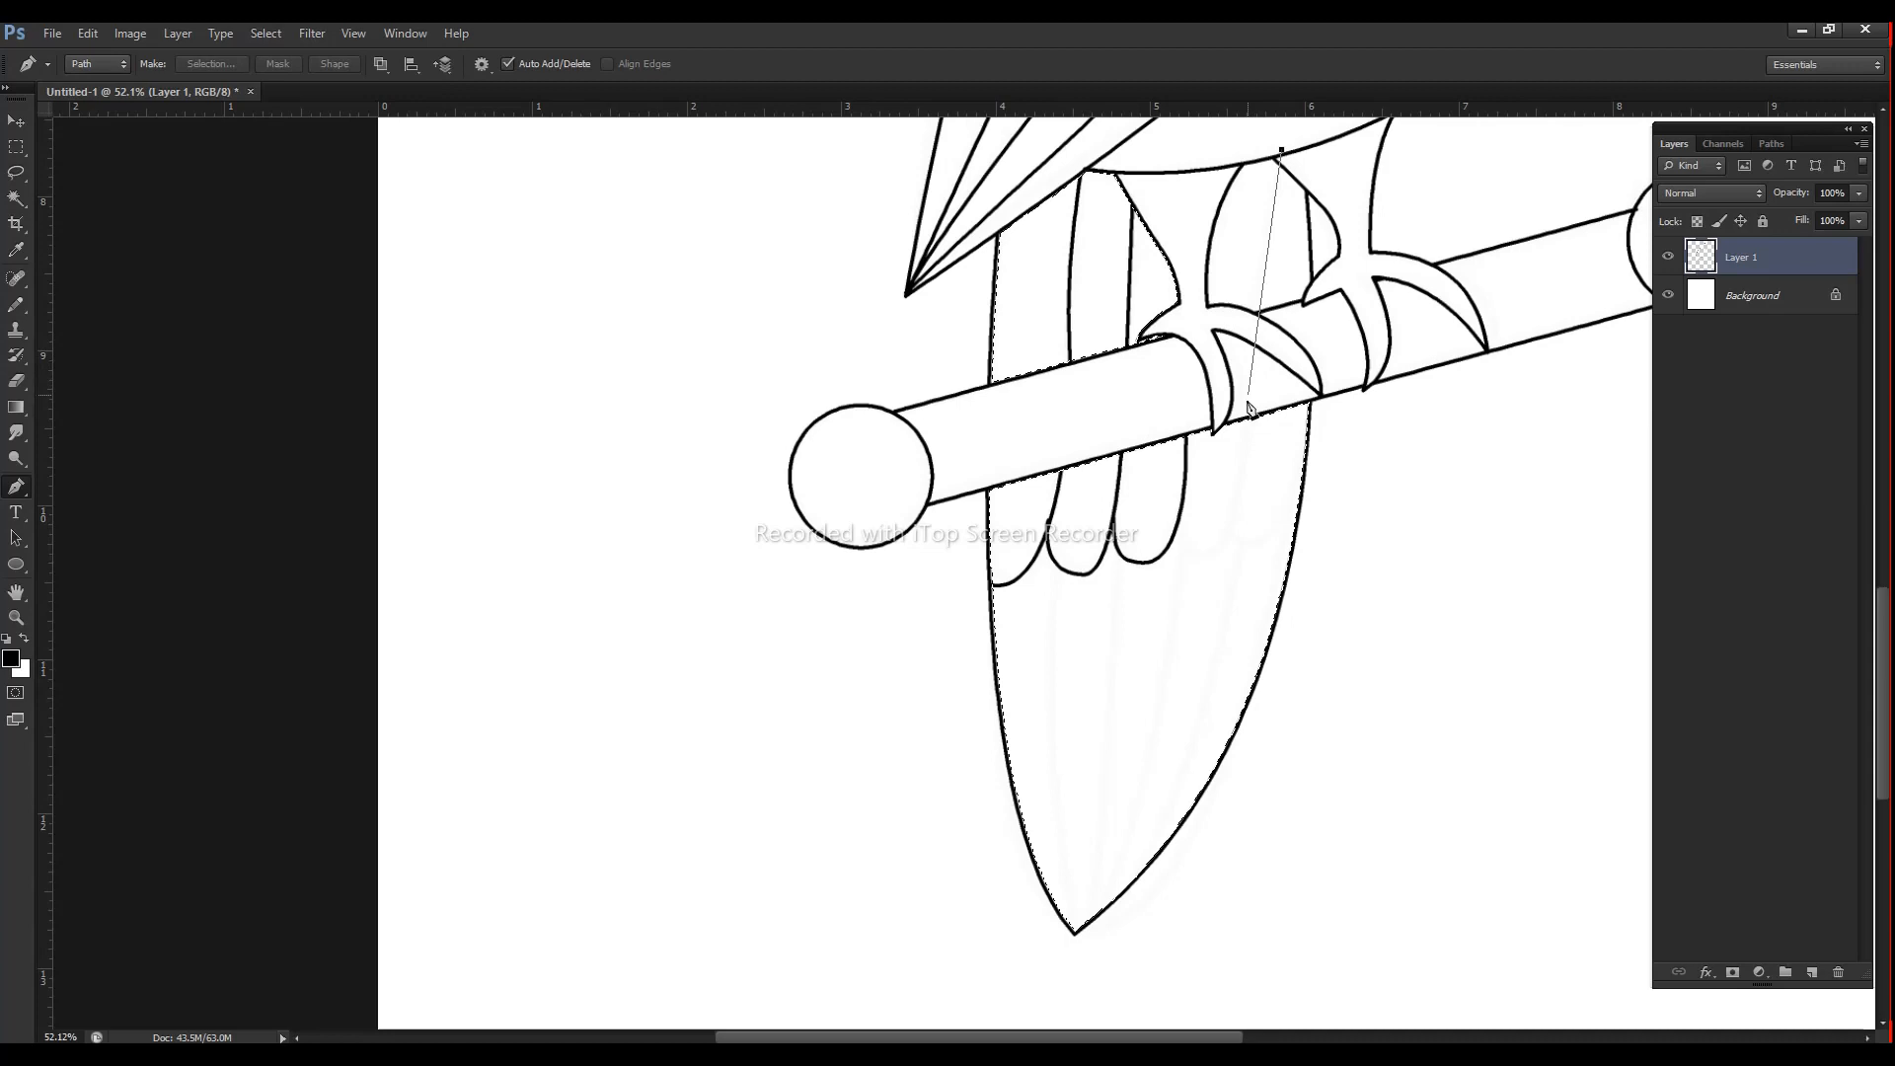
{"action": "left_click_drag", "start_coordinate": [1245, 461], "coordinate": [1245, 458]}
{"action": "left_click_drag", "start_coordinate": [1212, 552], "coordinate": [1190, 565]}
{"action": "left_click", "coordinate": [1175, 534]}
{"action": "key", "text": "b"}
{"action": "key", "text": "Return"}
{"action": "key", "text": "p"}
{"action": "key", "text": "Return"}
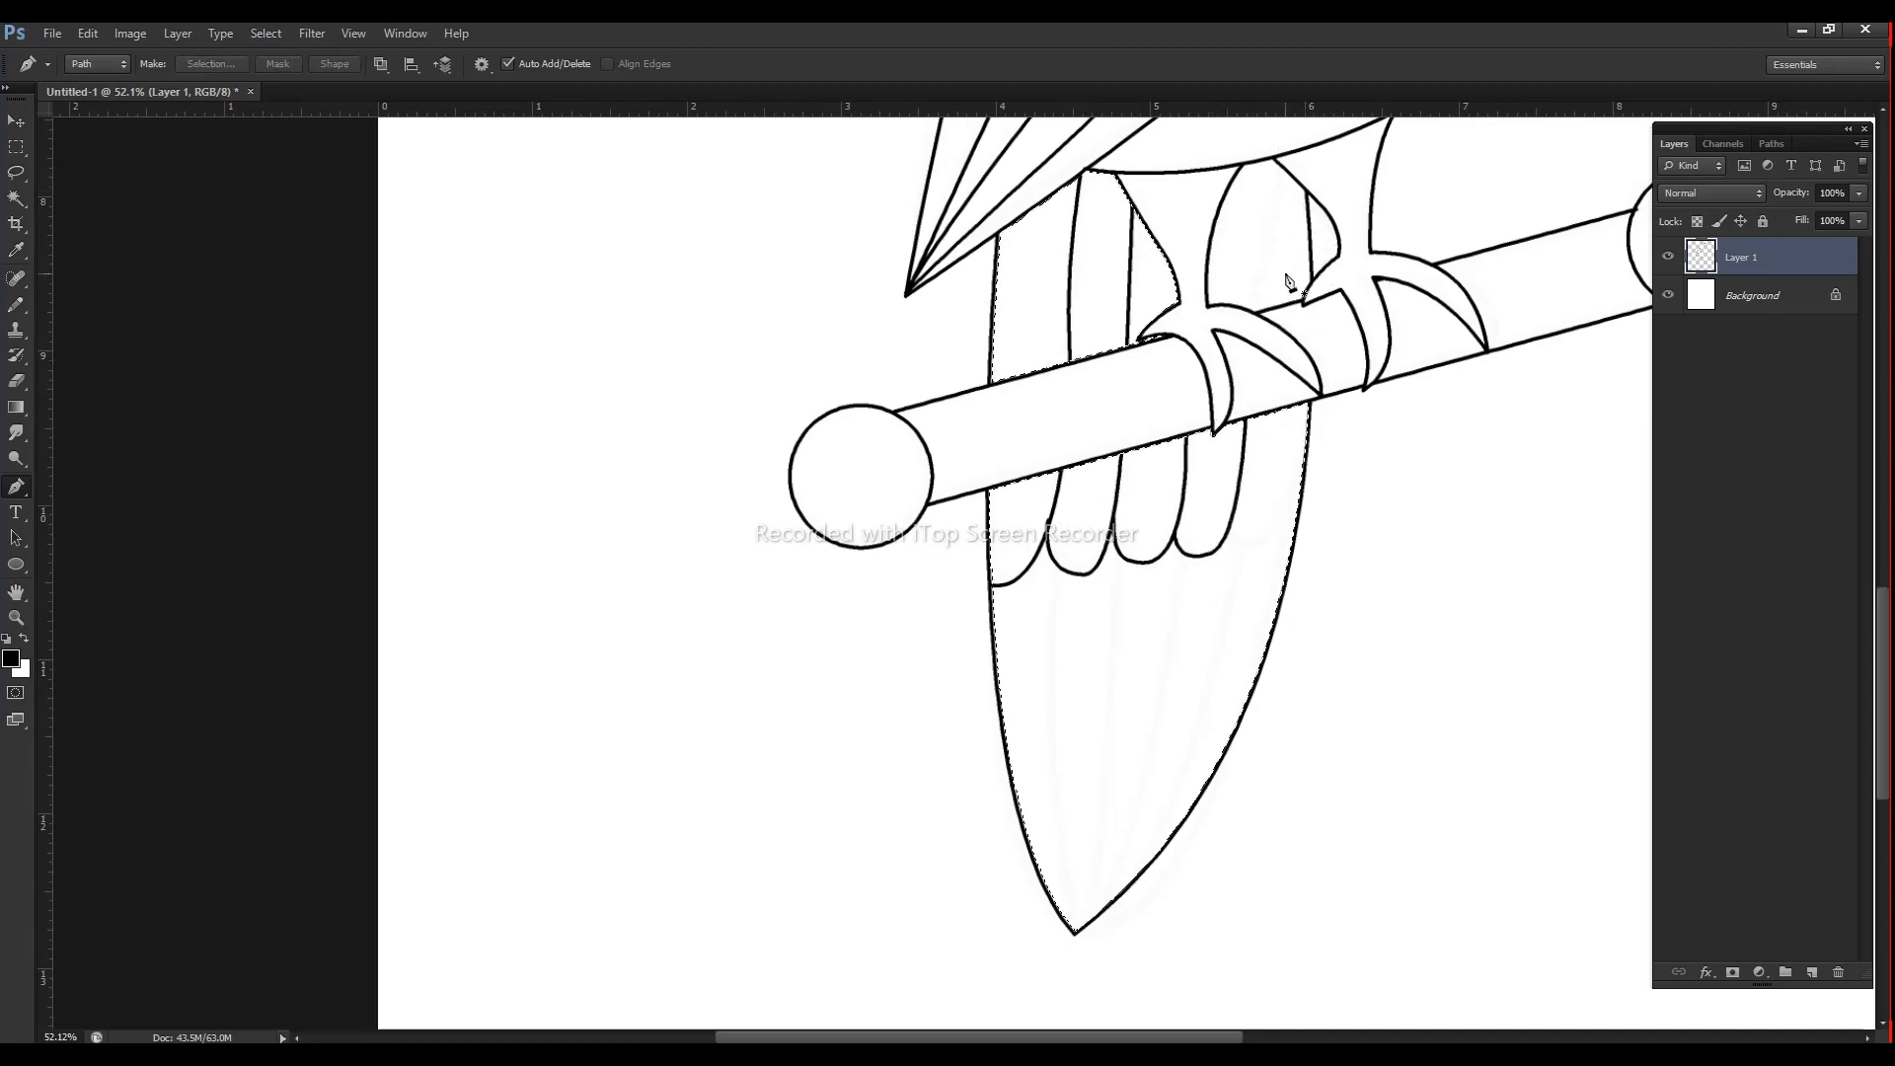
{"action": "key", "text": "w"}
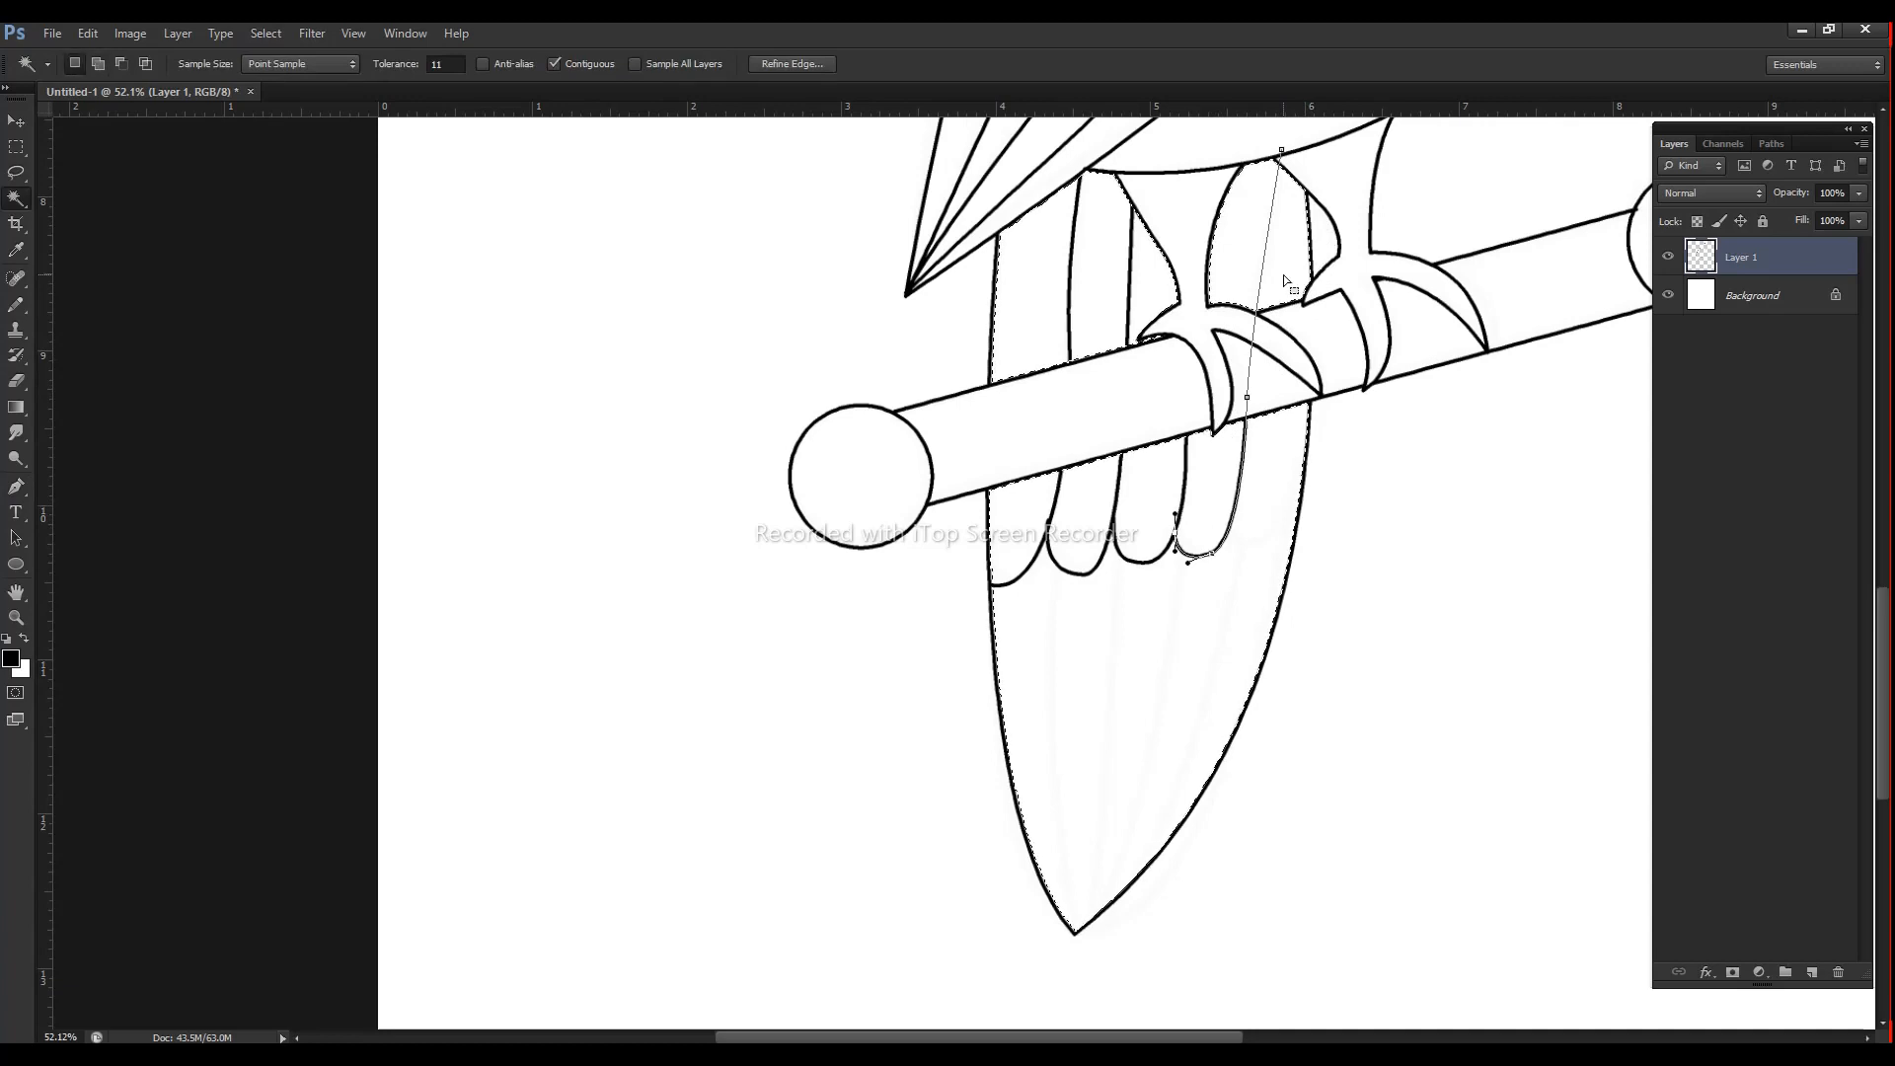
{"action": "key", "text": "Return"}
Step: Clear the selection, then draw the fifth rounded tail feather and stroke it in black
{"action": "key", "text": "ctrl+d"}
{"action": "key", "text": "p"}
{"action": "left_click", "coordinate": [1297, 182]}
{"action": "left_click_drag", "start_coordinate": [1274, 477], "coordinate": [1208, 502]}
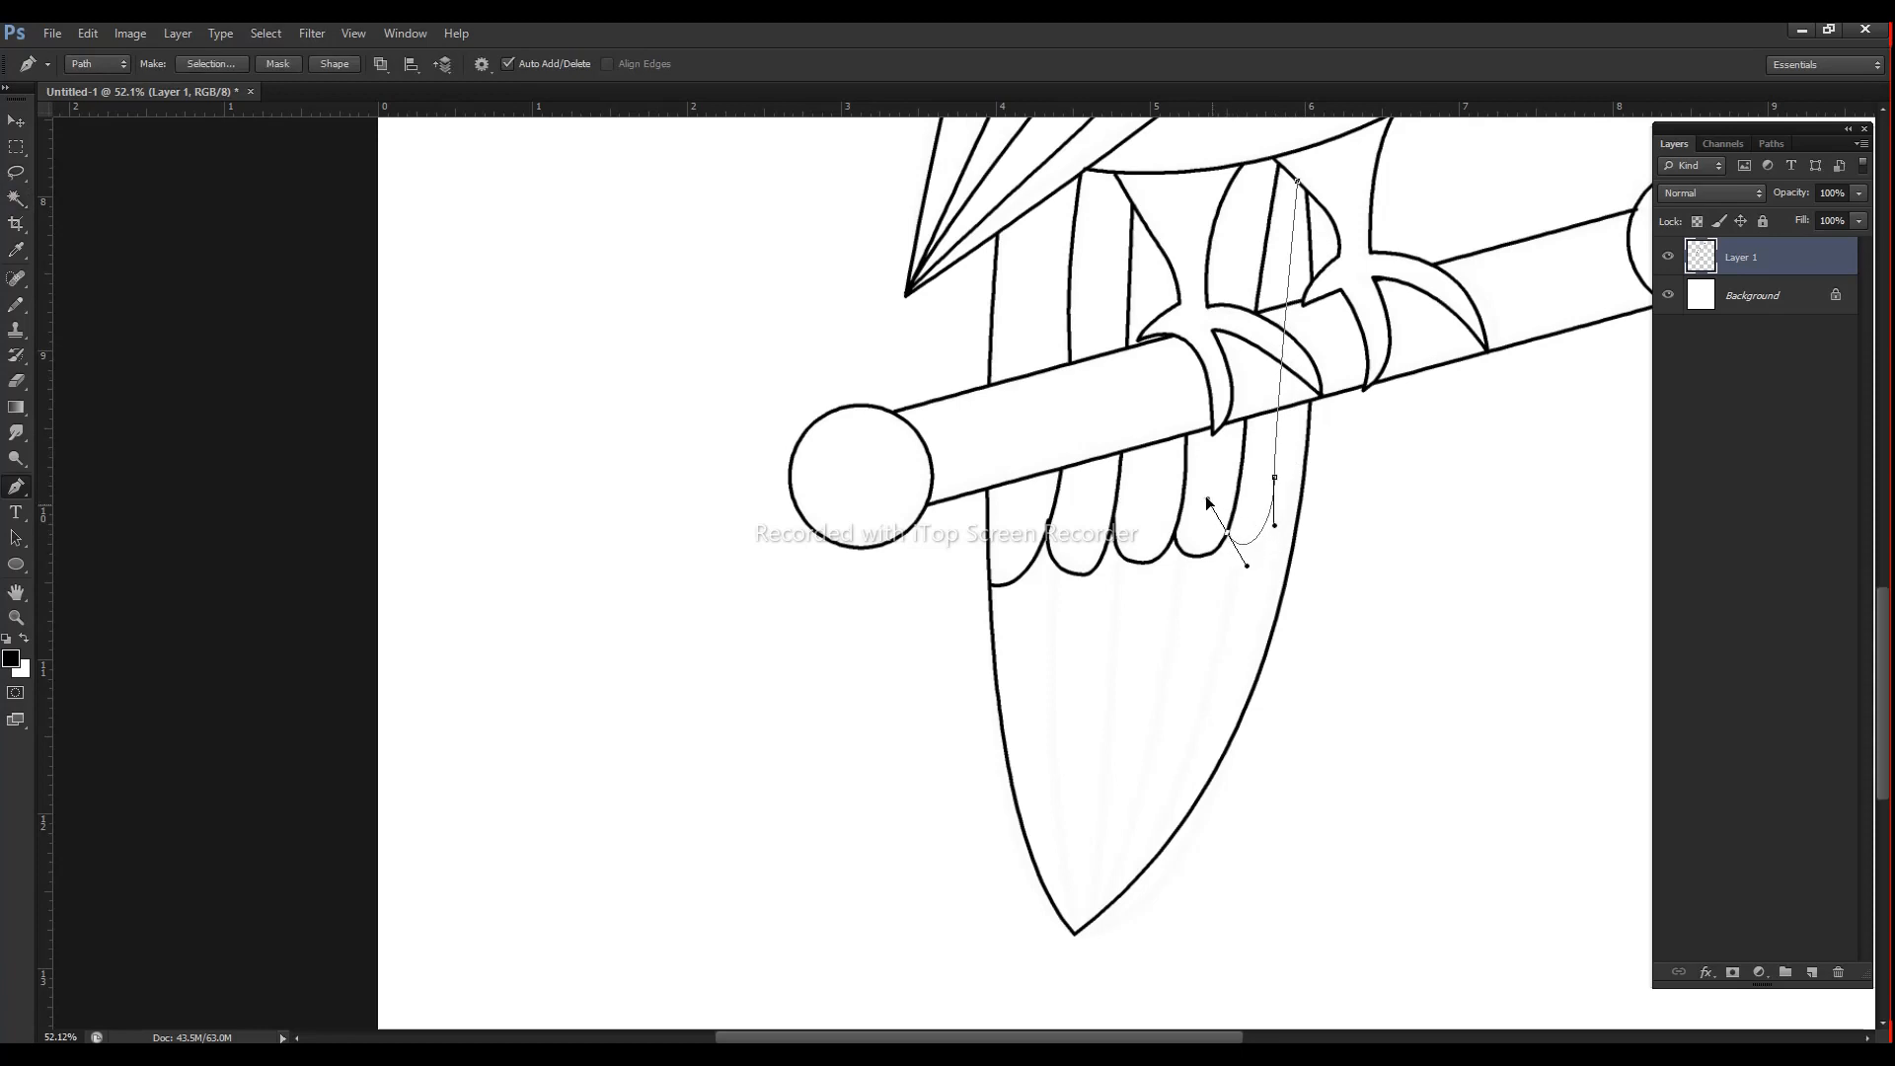
{"action": "key", "text": "Return"}
Step: Select the tail area beneath the rounded feathers with the Magic Wand and stroke a feather line down to the tail tip
{"action": "key", "text": "w"}
{"action": "left_click", "coordinate": [1189, 699]}
{"action": "key", "text": "p"}
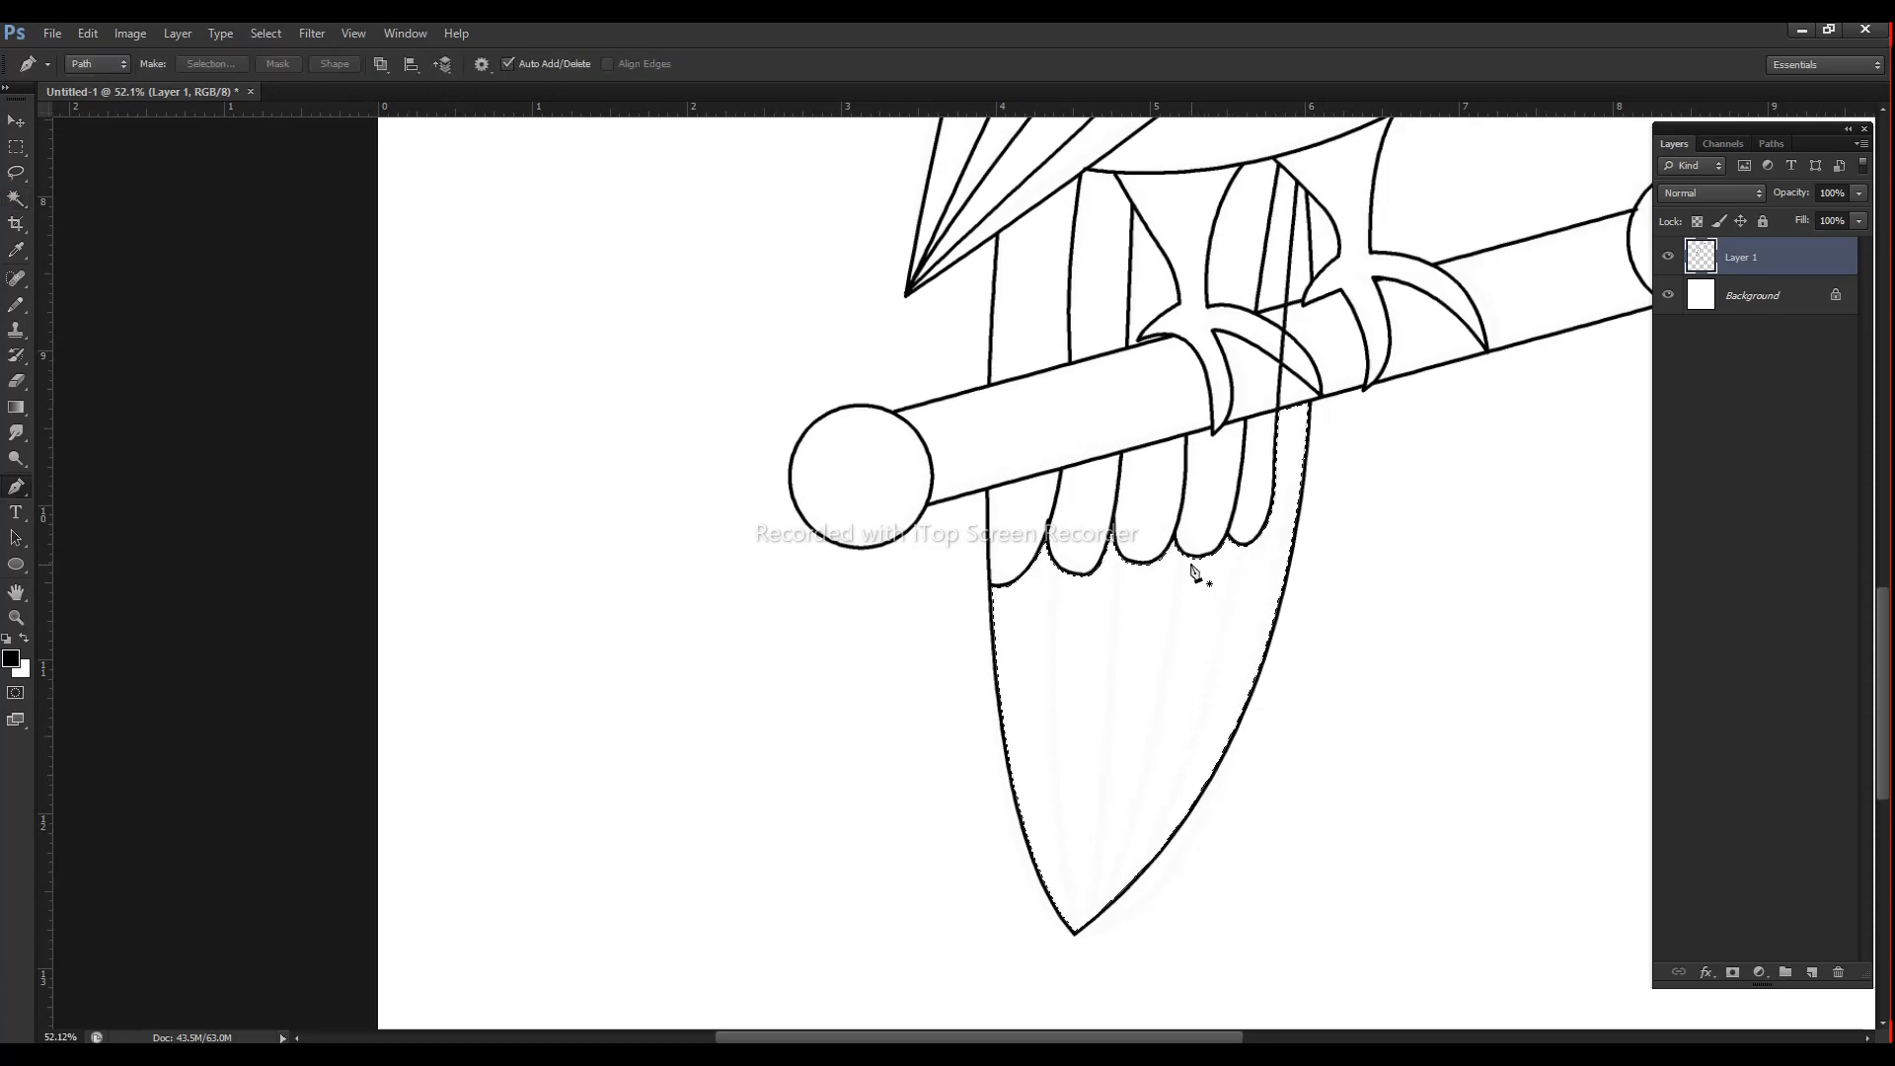
{"action": "left_click", "coordinate": [1176, 536]}
{"action": "key", "text": "space"}
{"action": "left_click_drag", "start_coordinate": [1085, 950], "coordinate": [1071, 808]}
{"action": "key", "text": "ctrl+z"}
{"action": "left_click", "coordinate": [1153, 255]}
{"action": "key", "text": "Return"}
Step: Draw three more curved feather lines from the scallop joints to the tail tip and stroke each in black
{"action": "left_click", "coordinate": [1083, 255]}
{"action": "left_click_drag", "start_coordinate": [1119, 675], "coordinate": [1159, 782]}
{"action": "key", "text": "Return"}
{"action": "left_click", "coordinate": [1218, 257]}
{"action": "left_click_drag", "start_coordinate": [1103, 681], "coordinate": [1006, 798]}
{"action": "key", "text": "Return"}
{"action": "left_click", "coordinate": [1271, 246]}
{"action": "left_click_drag", "start_coordinate": [1109, 673], "coordinate": [950, 814]}
{"action": "key", "text": "Return"}
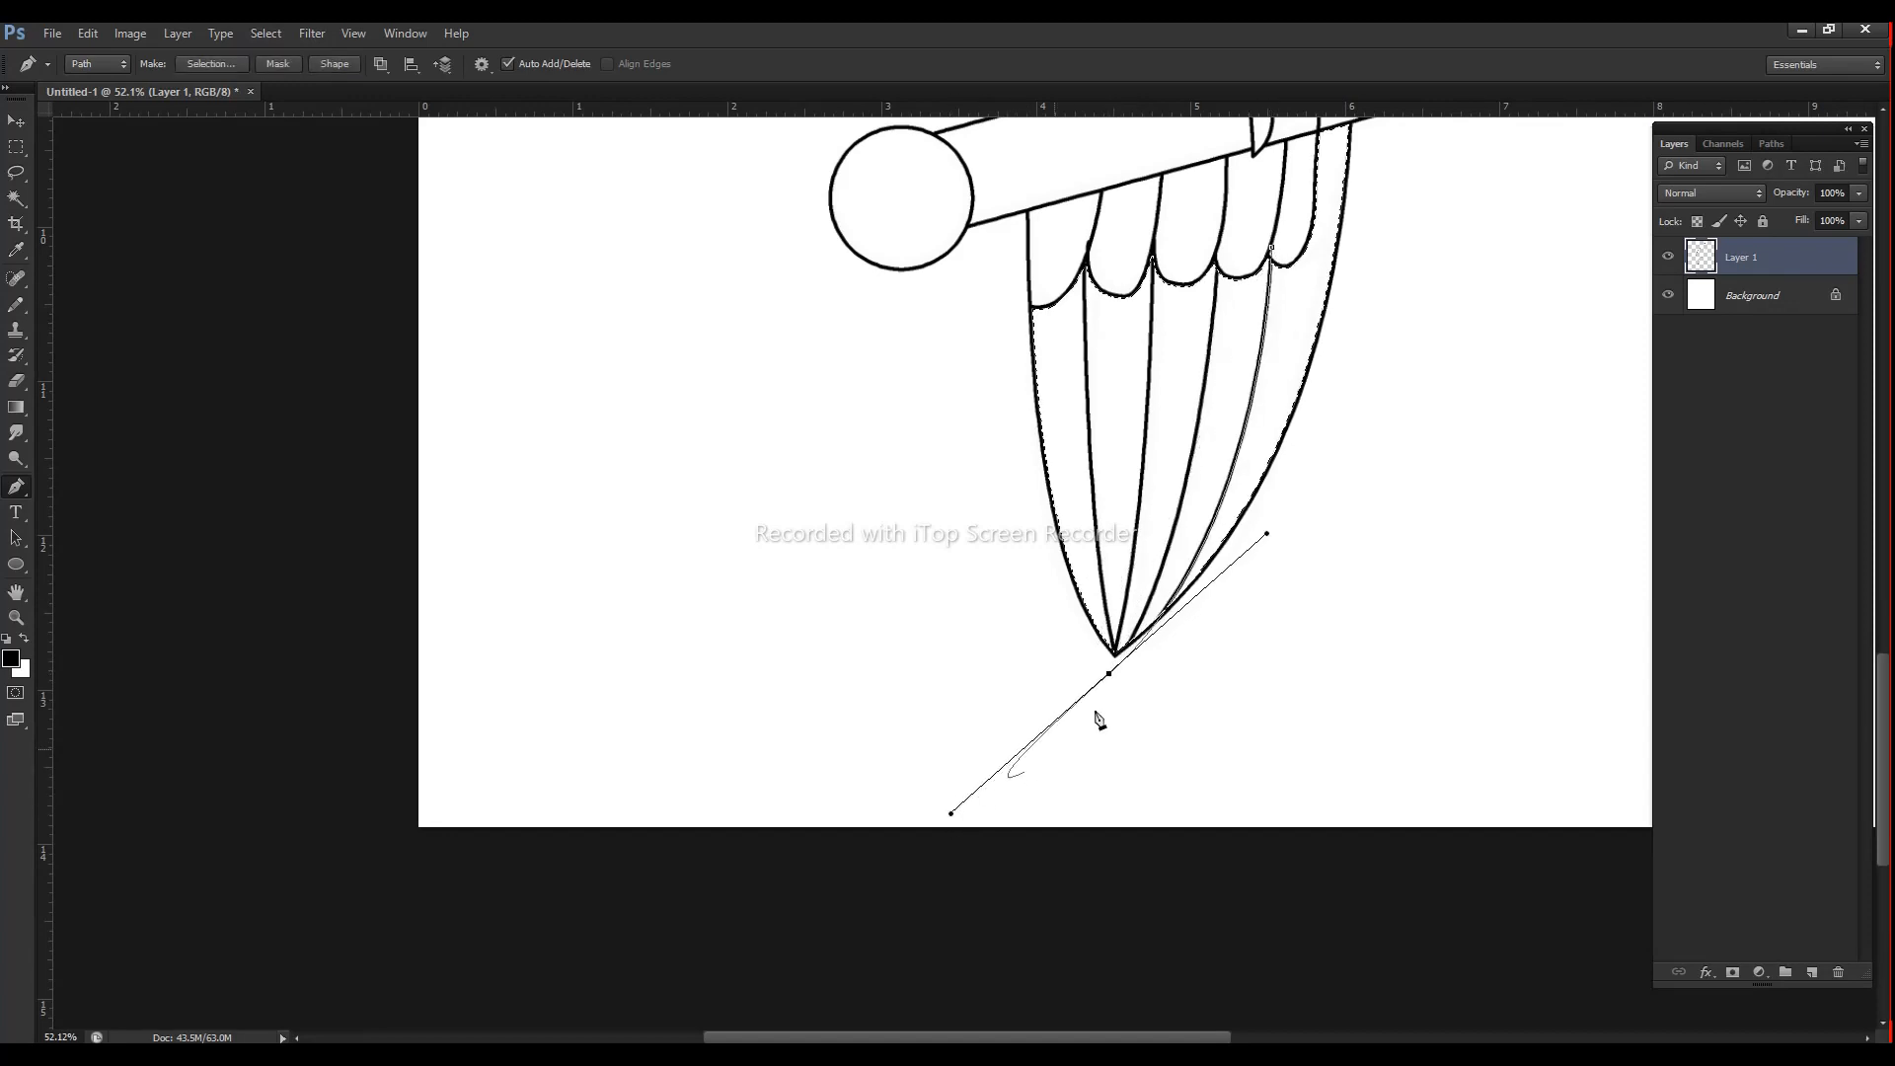
Step: Hide and show Layer 1 to check the line art across the whole canvas
{"action": "mouse_move", "coordinate": [1126, 691]}
{"action": "left_mouse_down"}
{"action": "mouse_move", "coordinate": [1056, 695]}
{"action": "mouse_move", "coordinate": [1116, 675]}
{"action": "mouse_move", "coordinate": [1094, 675]}
{"action": "left_mouse_up"}
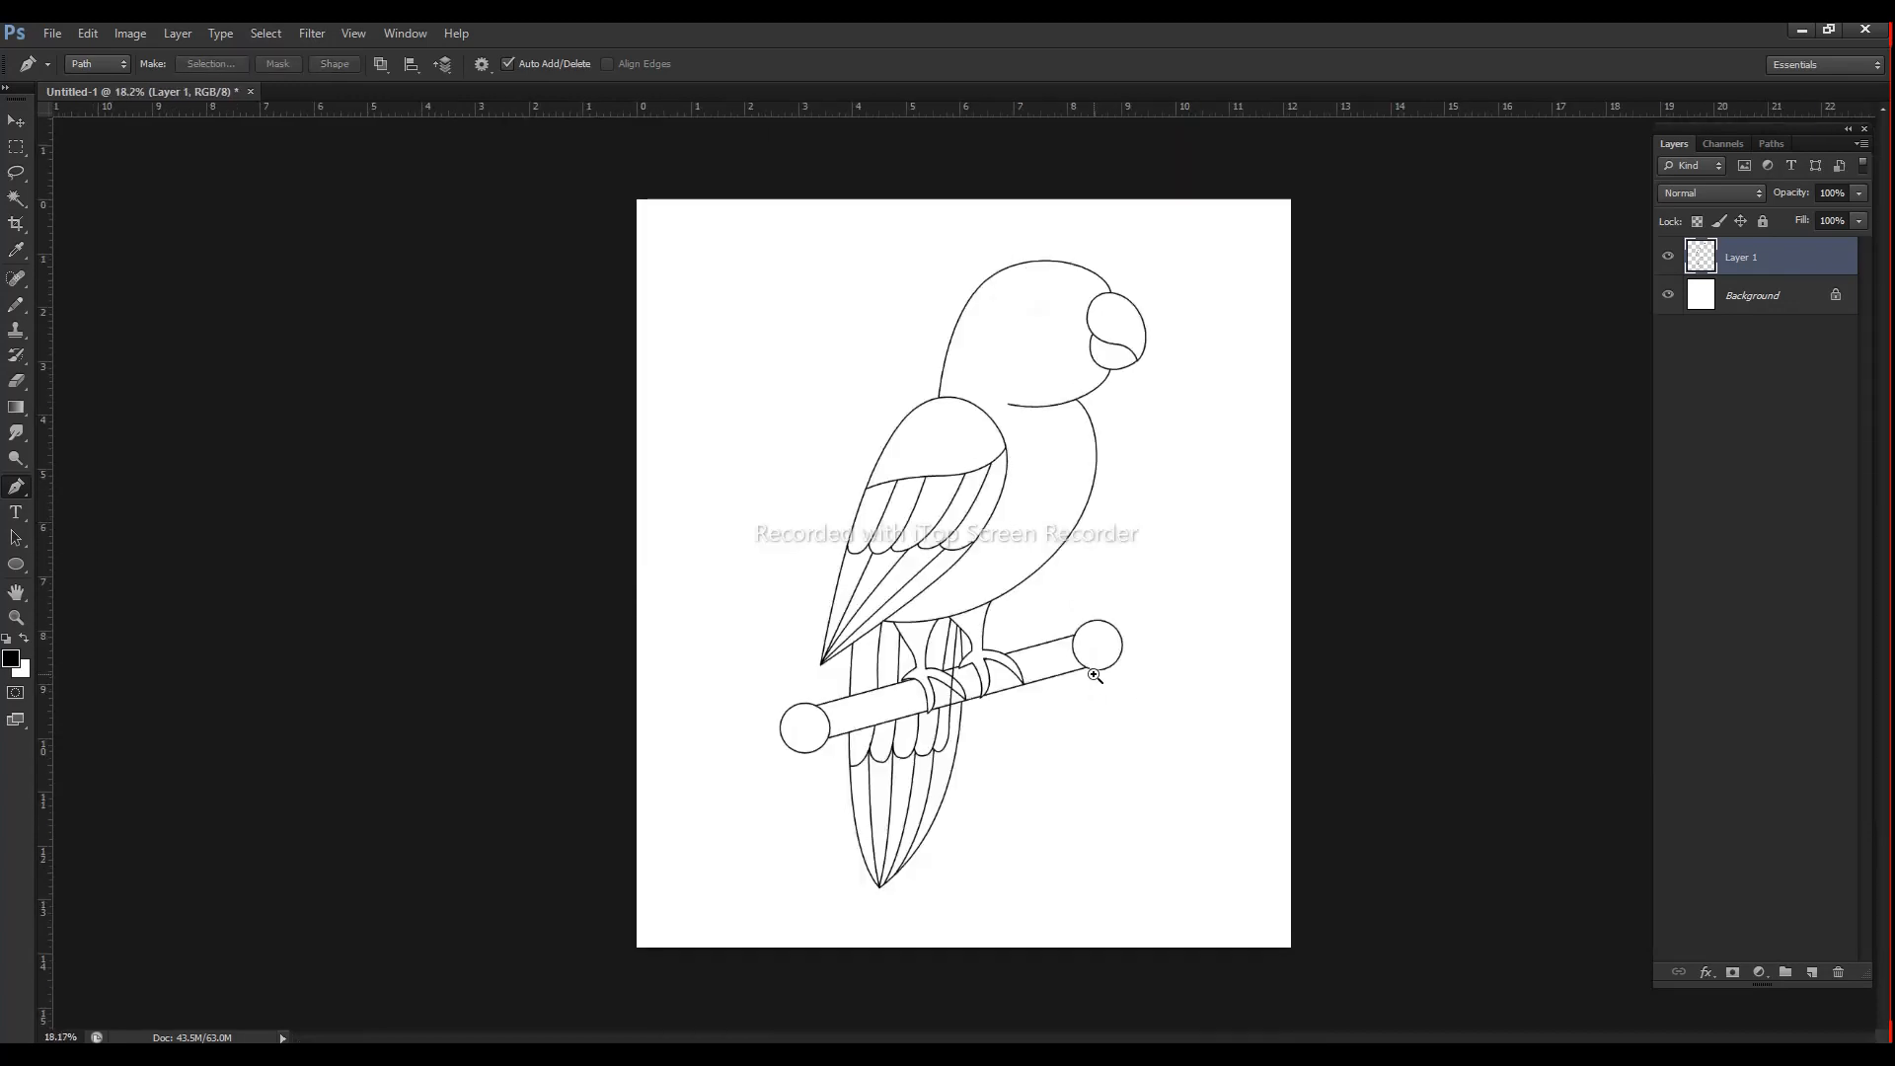
{"action": "left_click", "coordinate": [1667, 254]}
{"action": "left_click", "coordinate": [1667, 254]}
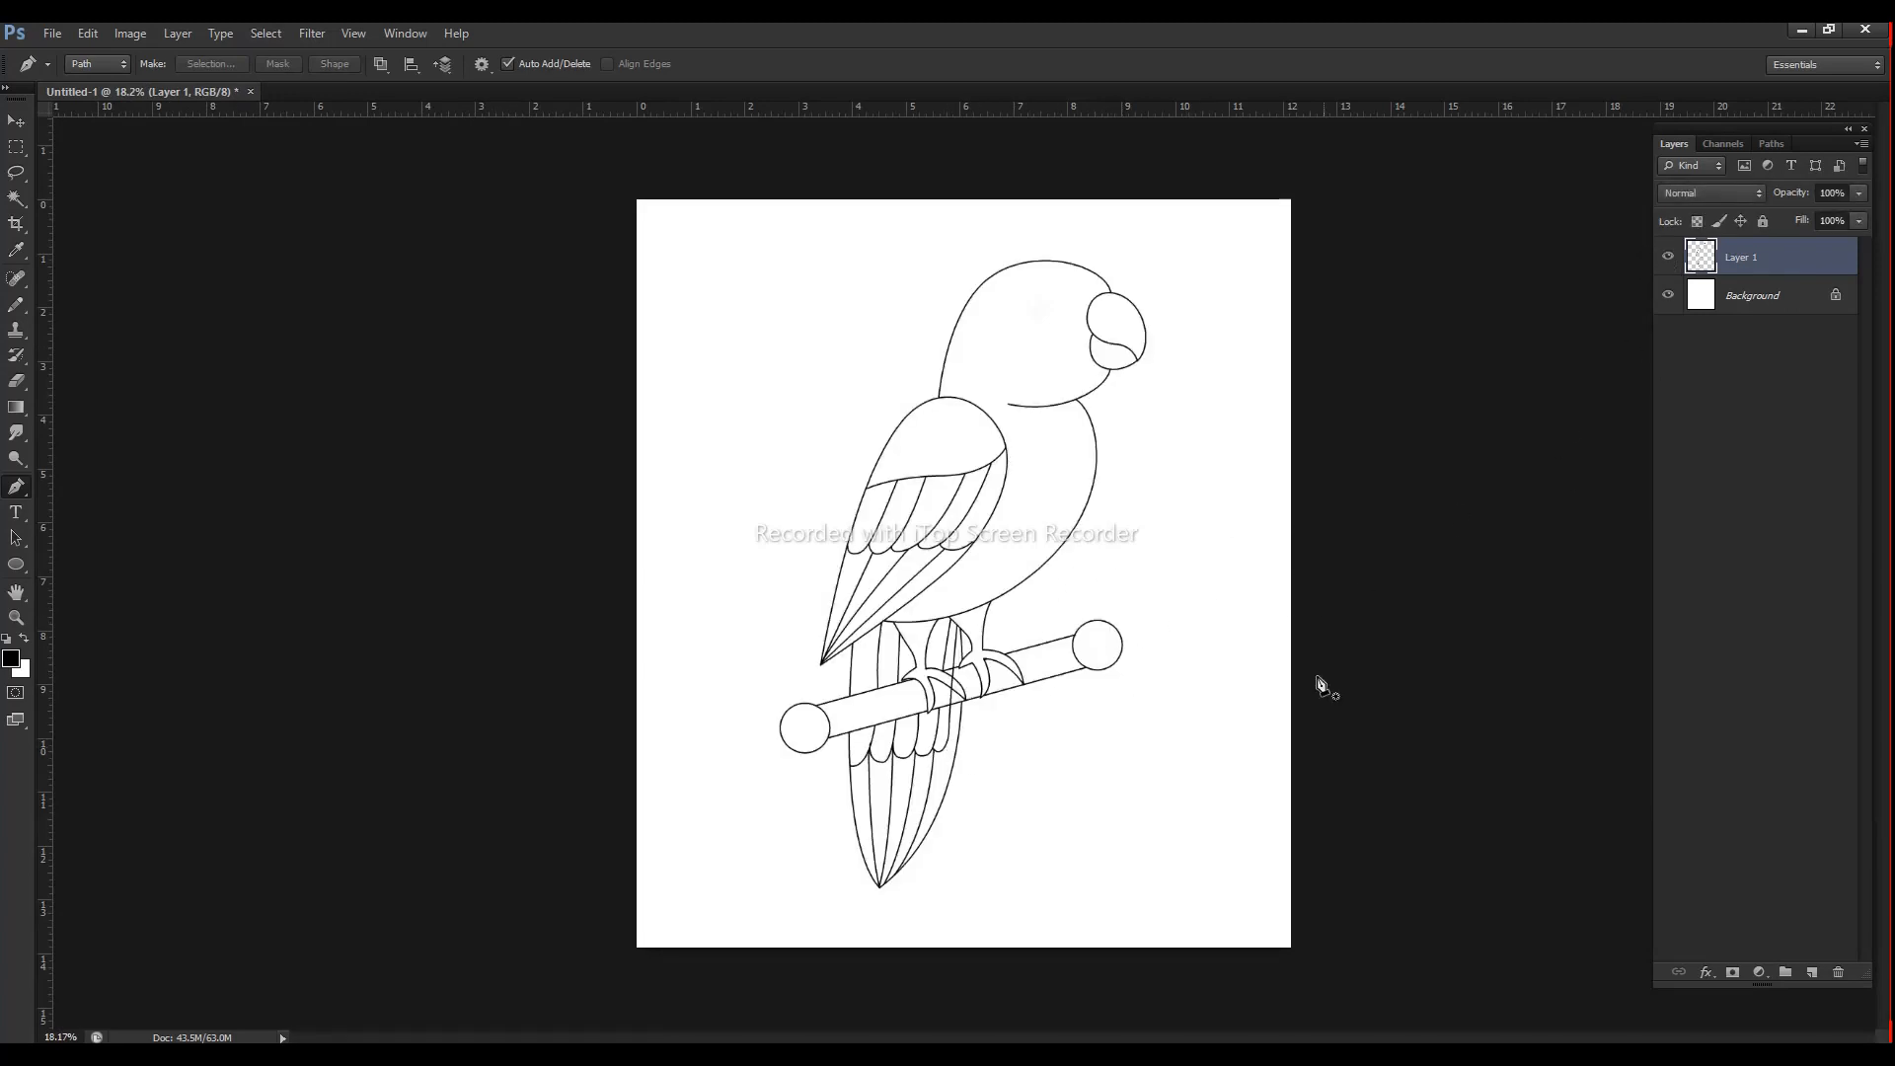
Step: Draw a circle over the sketched eye, stroke it in black, and add a smaller circle path inside its upper part
{"action": "left_click_drag", "start_coordinate": [1089, 313], "coordinate": [1264, 313]}
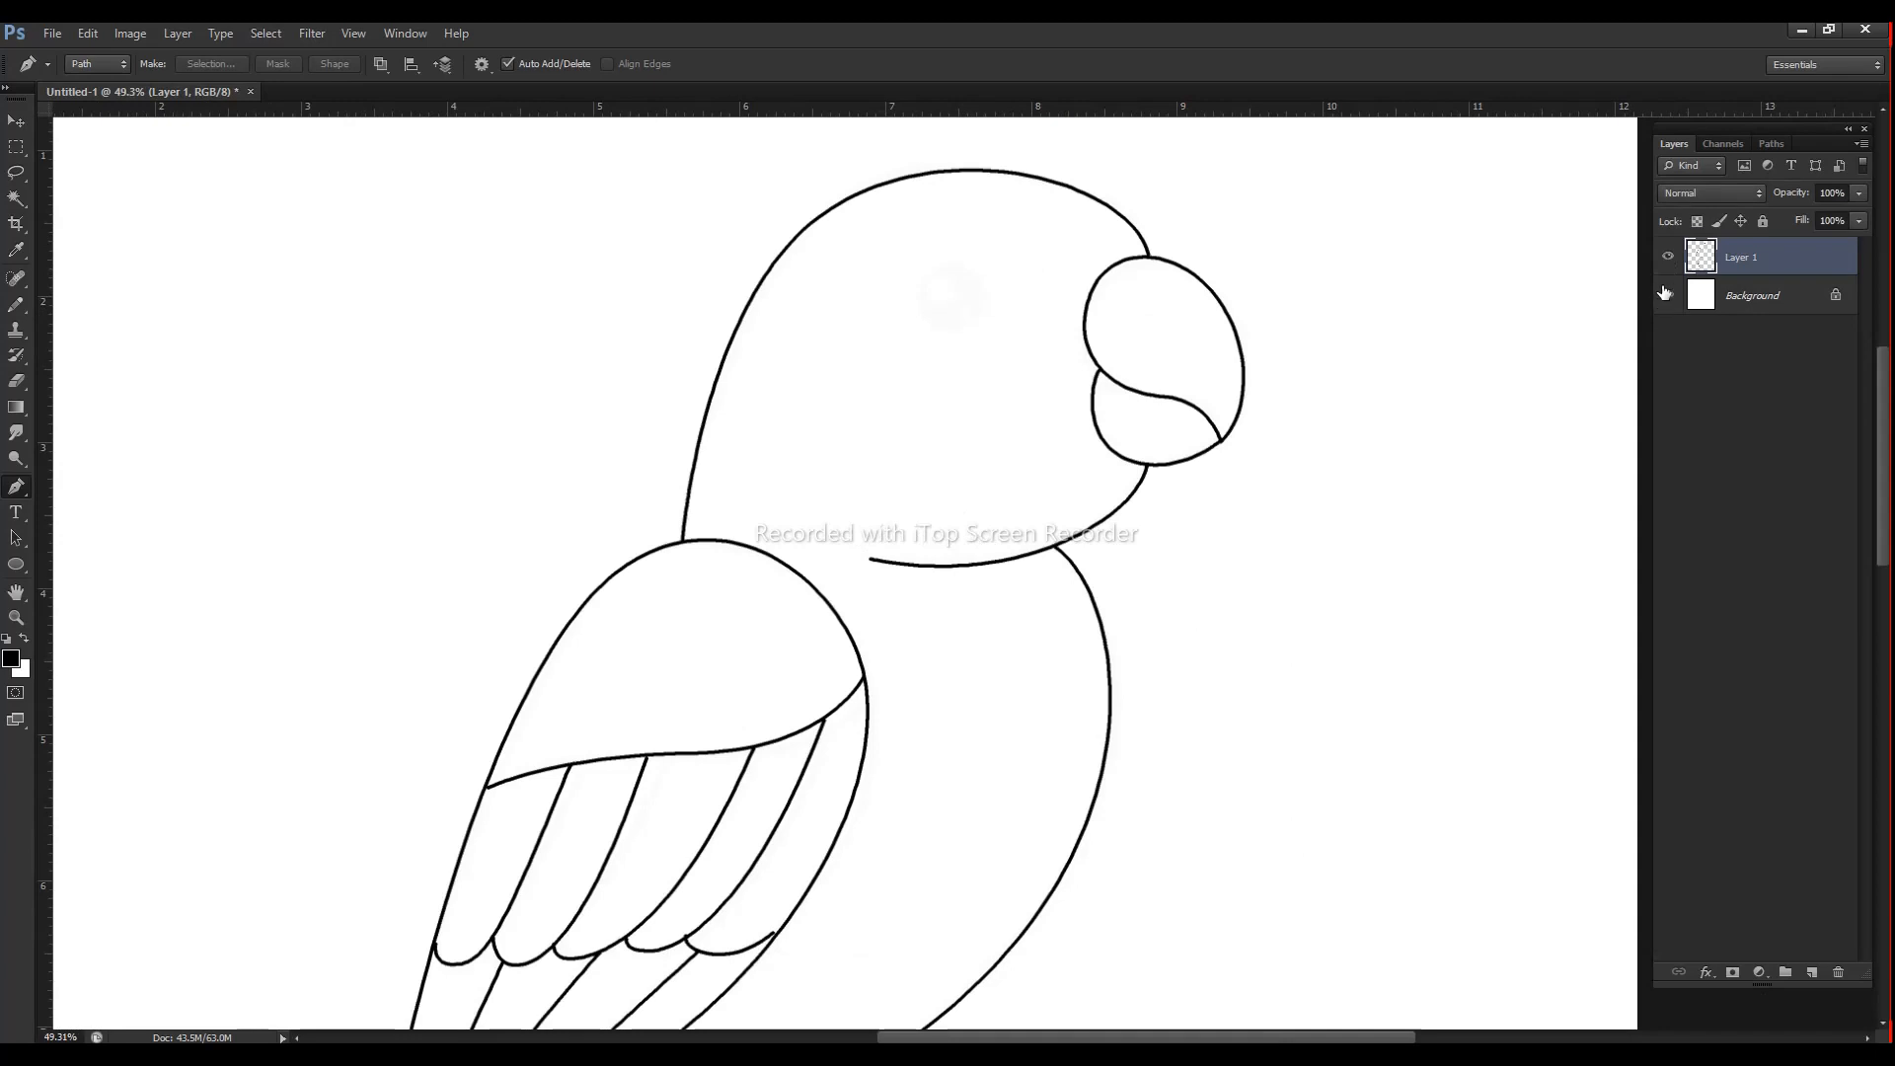
{"action": "left_click_drag", "start_coordinate": [939, 296], "coordinate": [1050, 296]}
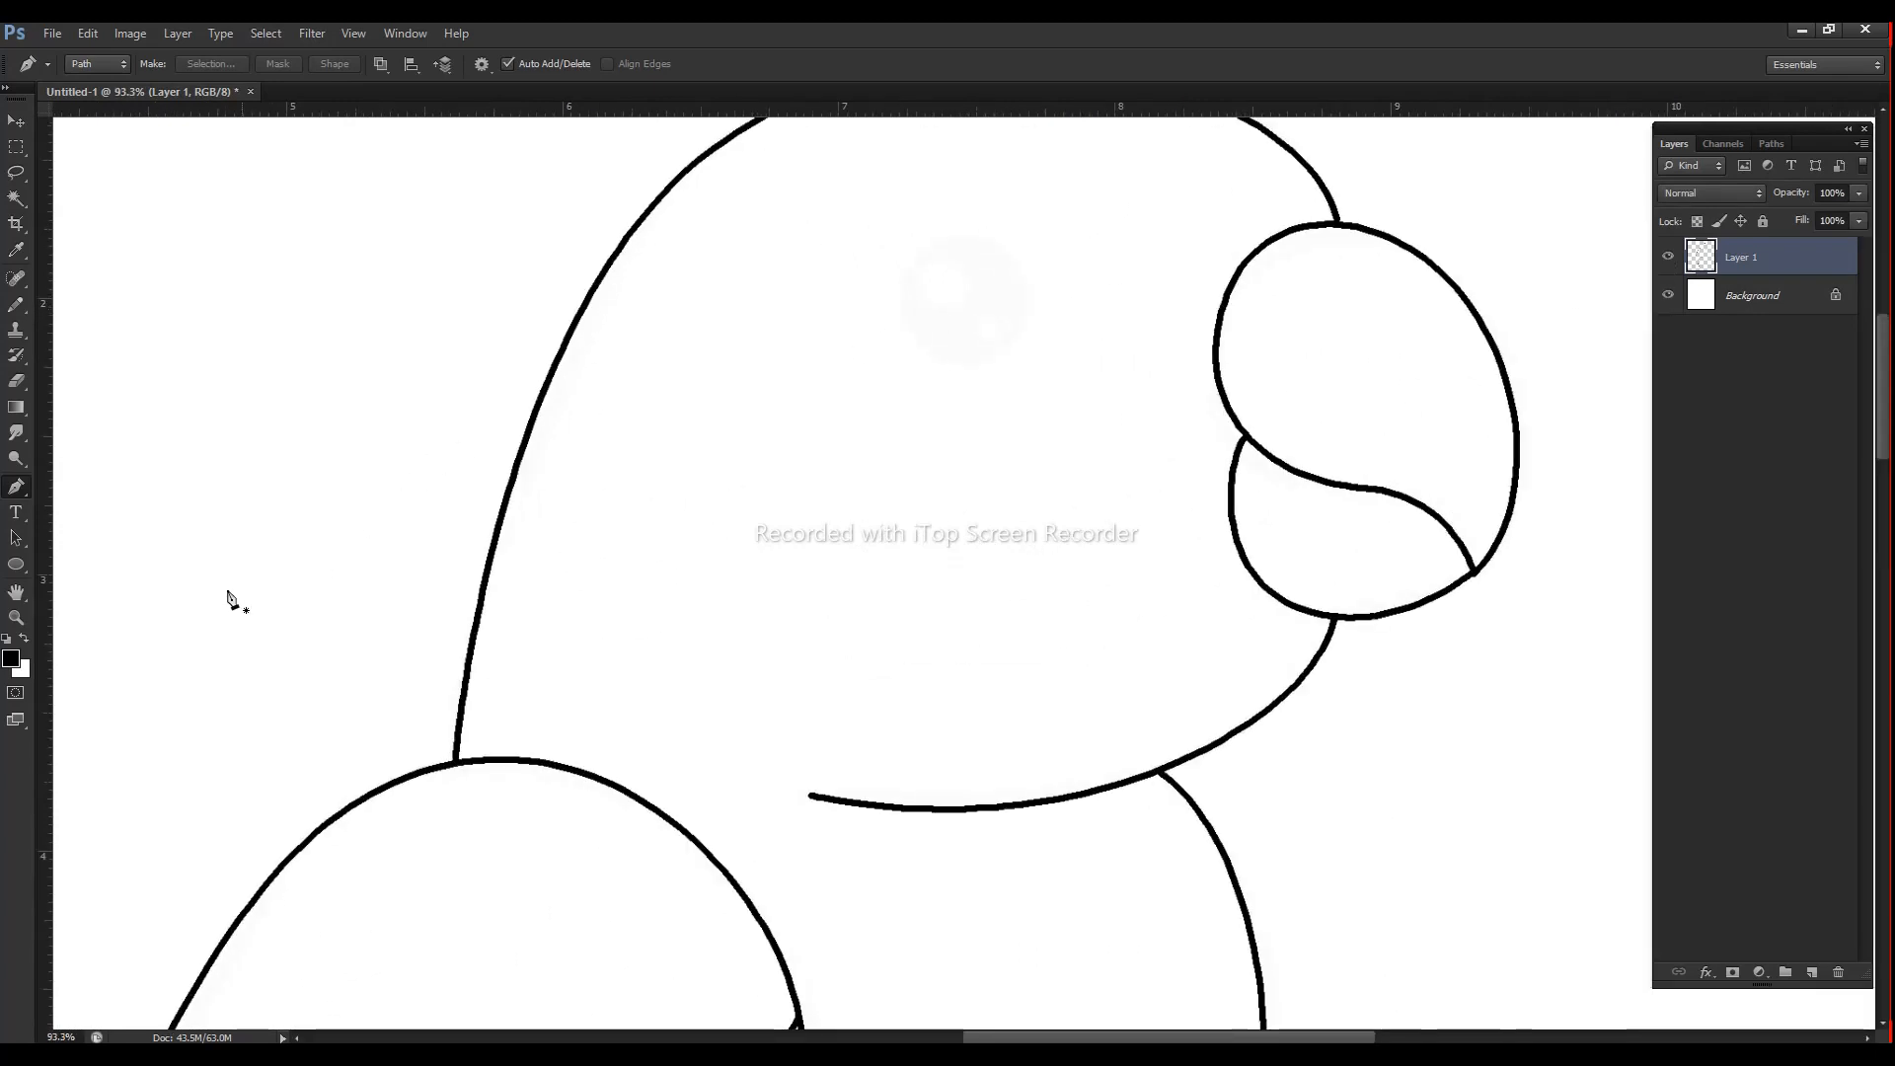
{"action": "left_click", "coordinate": [16, 564]}
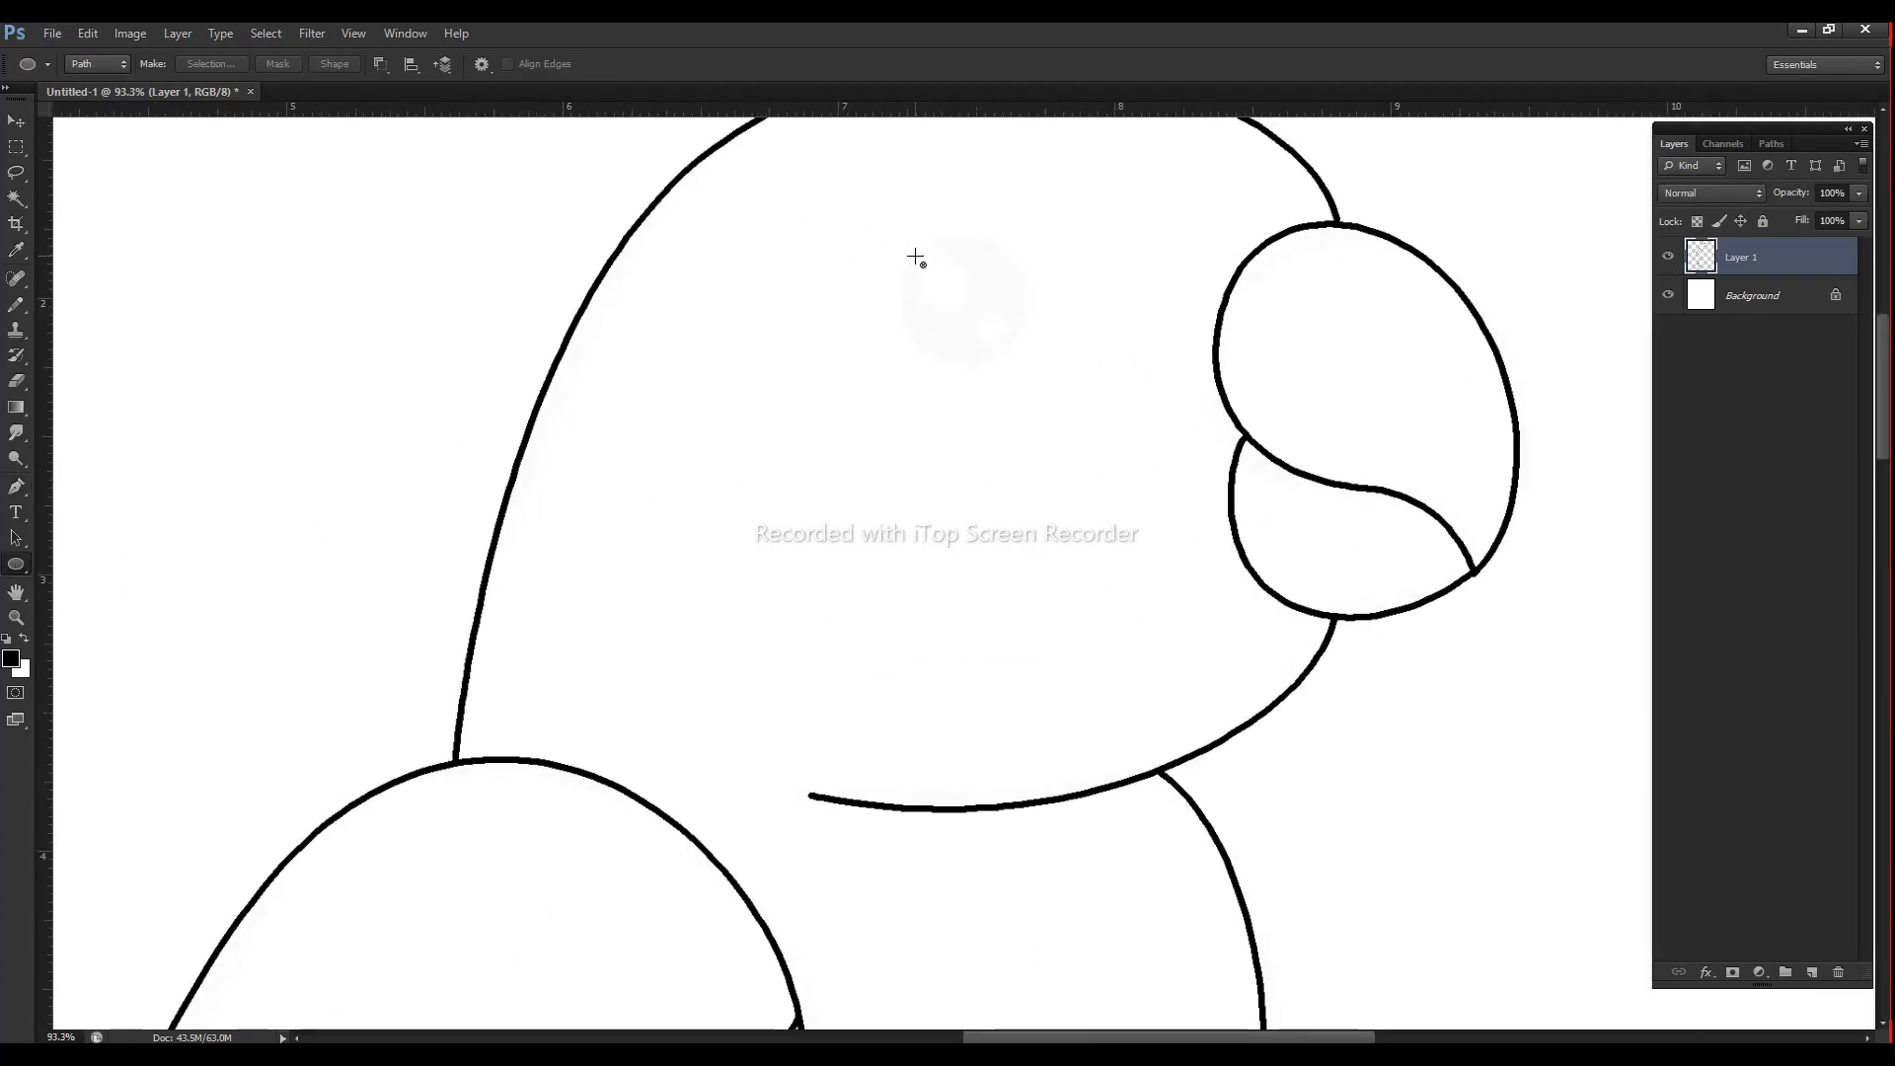
{"action": "left_click_drag", "start_coordinate": [956, 300], "coordinate": [1007, 346]}
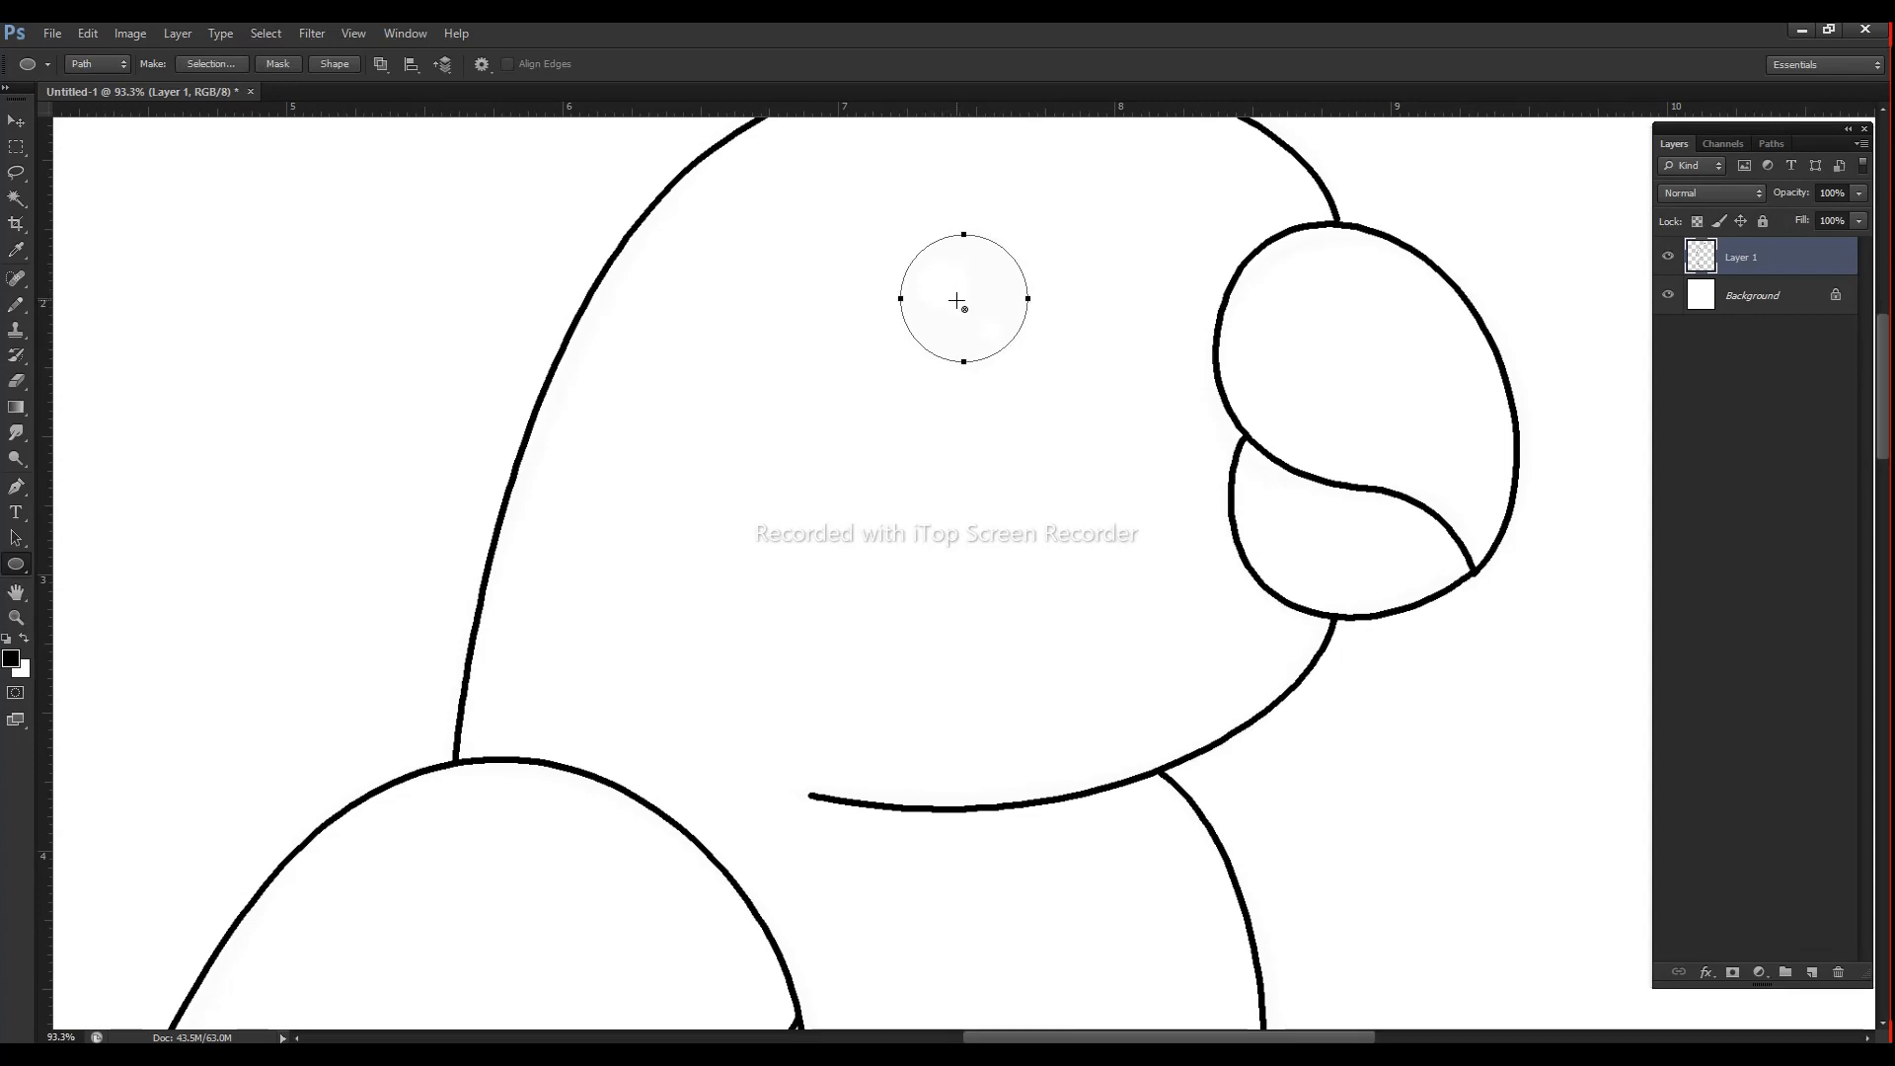
{"action": "key", "text": "Return"}
{"action": "left_click_drag", "start_coordinate": [943, 282], "coordinate": [974, 321]}
{"action": "key", "text": "ctrl+Return"}
{"action": "key", "text": "alt+BackSpace"}
{"action": "key", "text": "ctrl+d"}
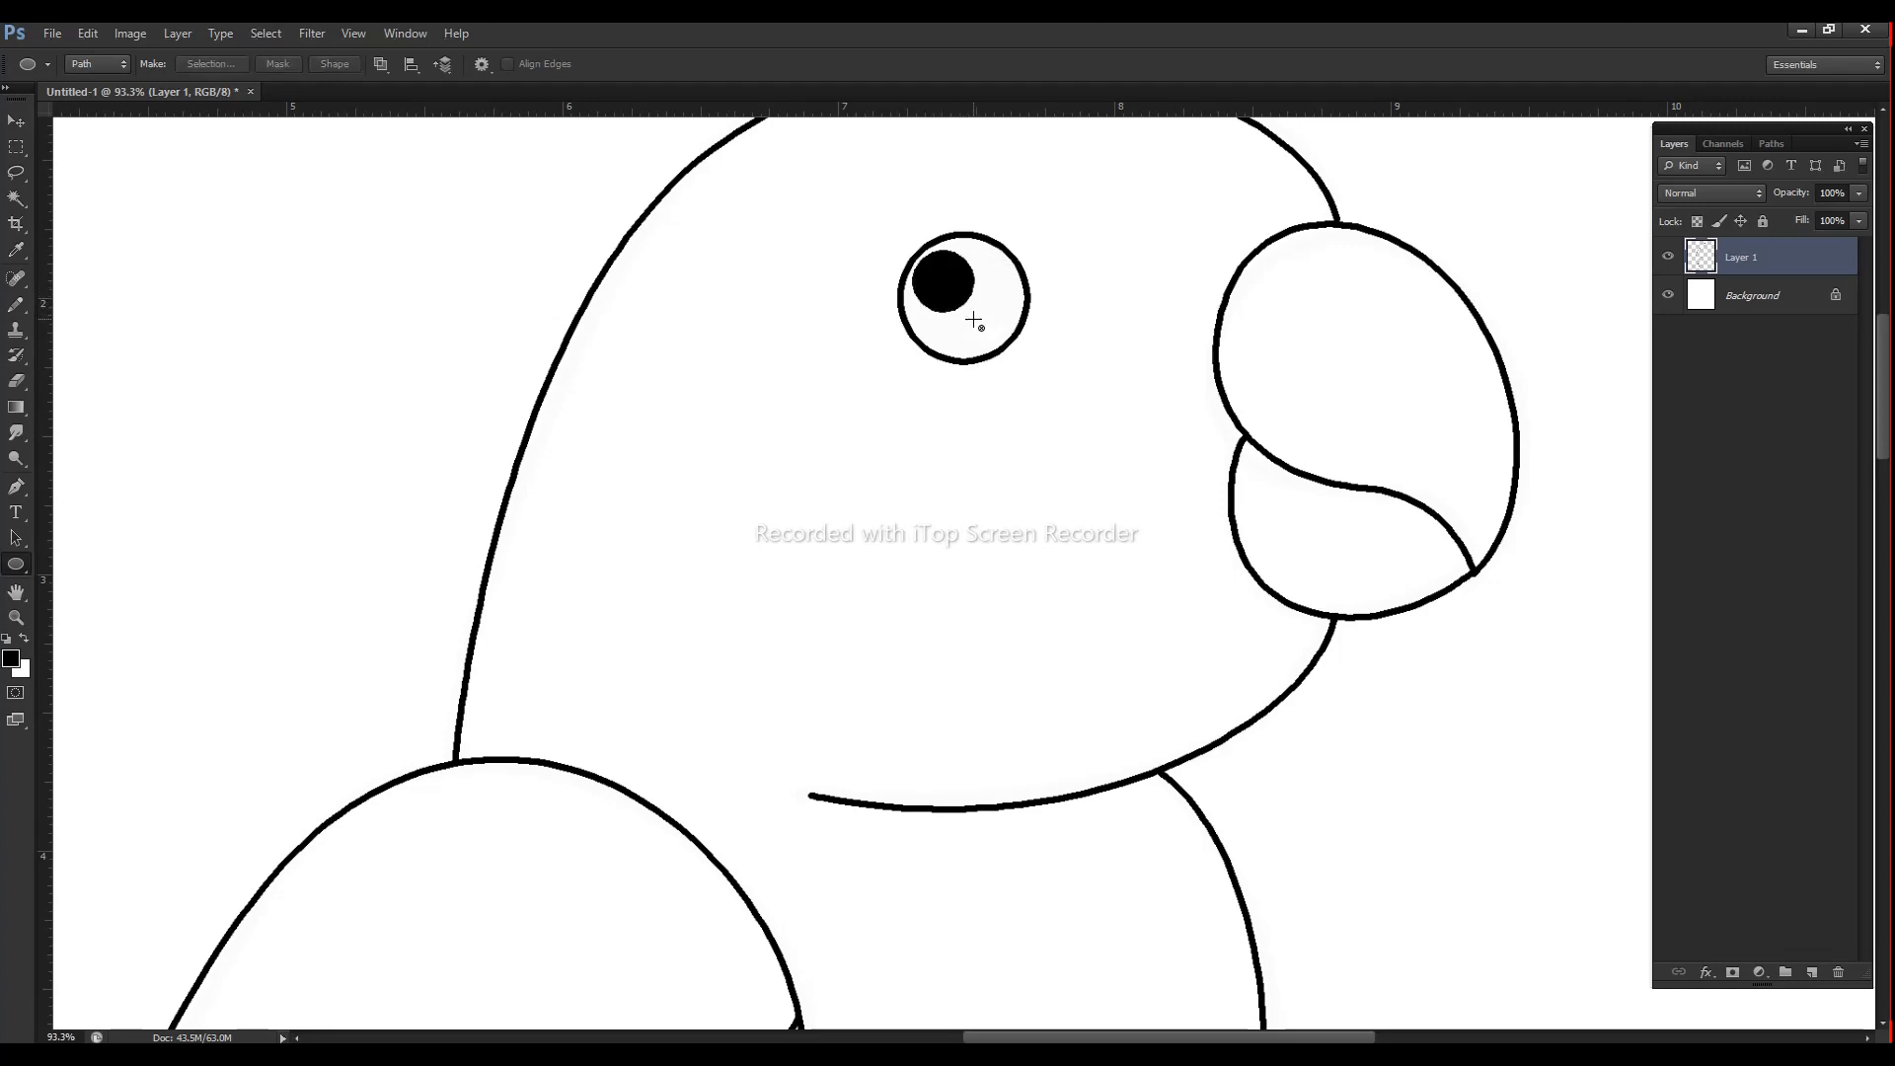
{"action": "key", "text": "ctrl+z"}
{"action": "key", "text": "Return"}
{"action": "key", "text": "ctrl+alt+z"}
{"action": "key", "text": "ctrl+alt+z"}
{"action": "key", "text": "ctrl+alt+z"}
Step: Stroke the eye's small inner circle in black and fill the eye around it with black
{"action": "key", "text": "Return"}
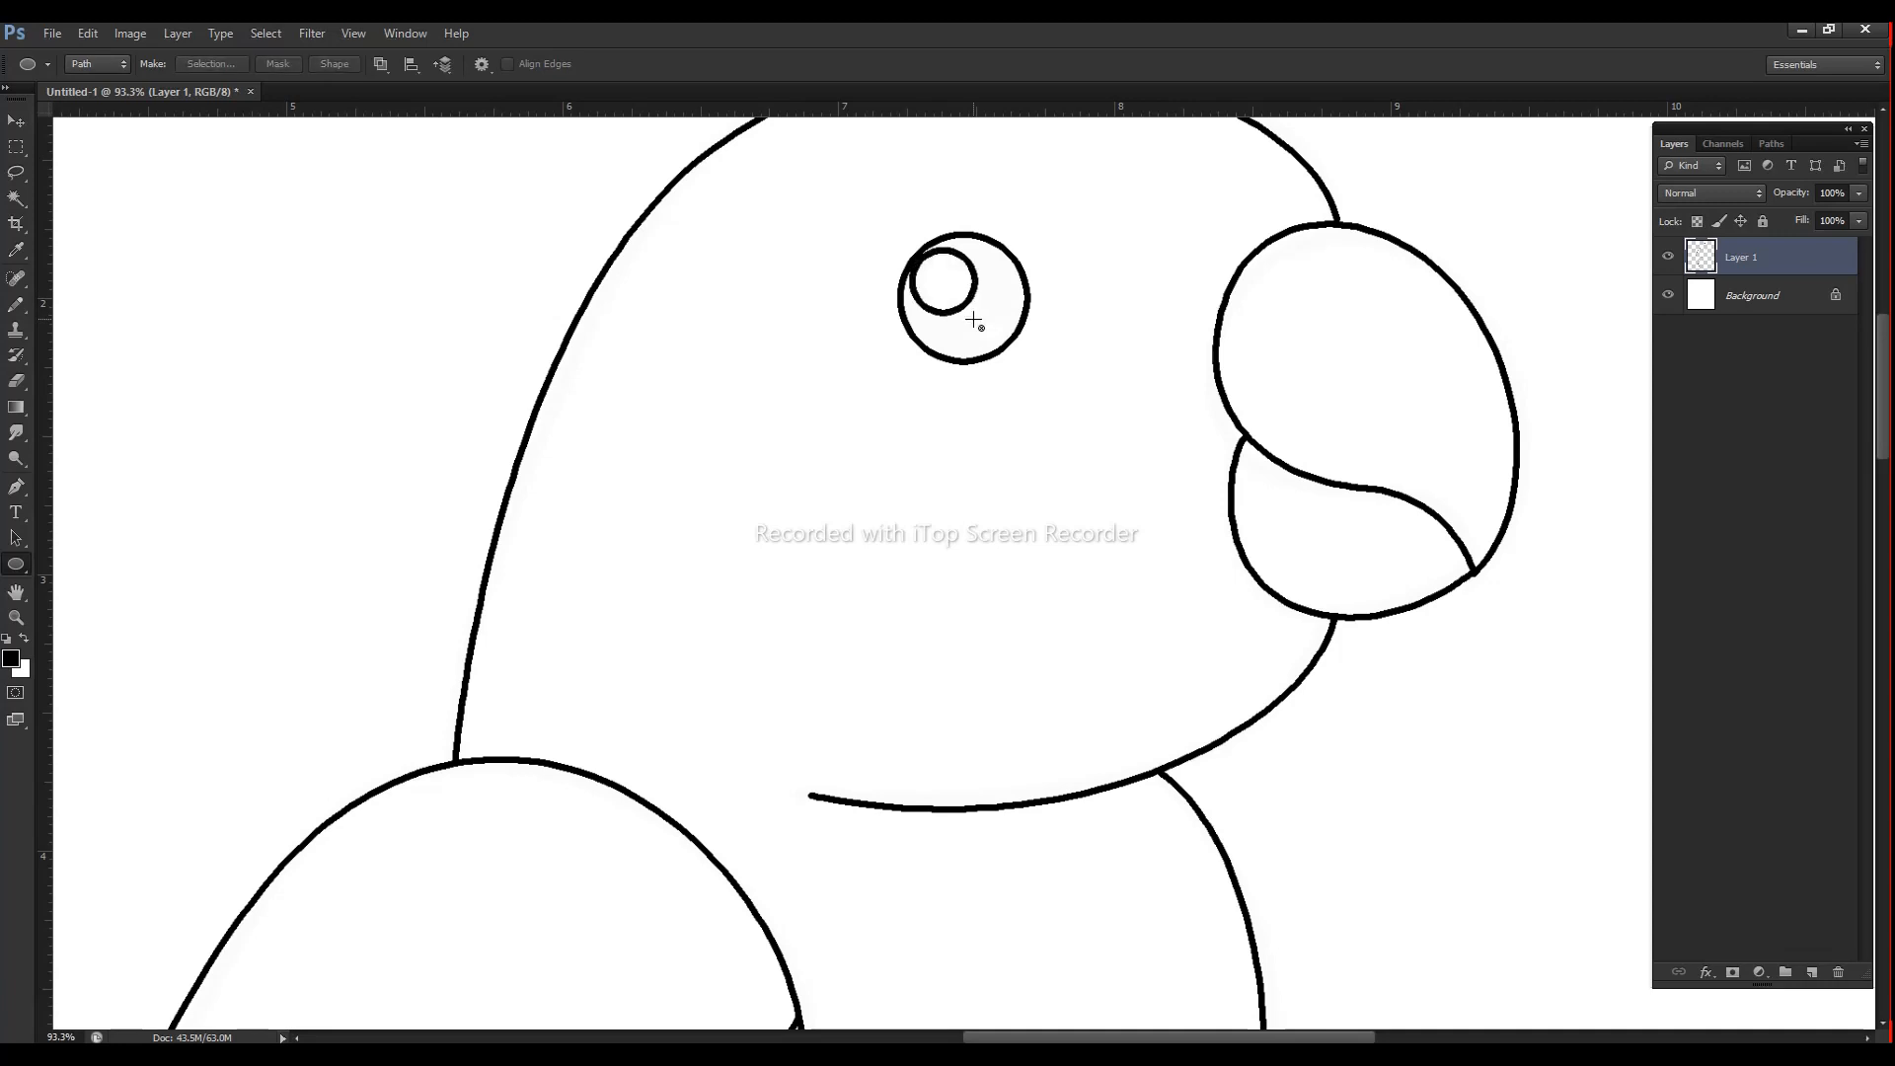
{"action": "key", "text": "g"}
{"action": "left_click", "coordinate": [973, 318]}
Step: Touch up the white specks in the eye's black fill with the Pencil tool
{"action": "mouse_move", "coordinate": [973, 318]}
{"action": "left_mouse_down"}
{"action": "mouse_move", "coordinate": [837, 309]}
{"action": "mouse_move", "coordinate": [1046, 325]}
{"action": "left_mouse_up"}
{"action": "key", "text": "b"}
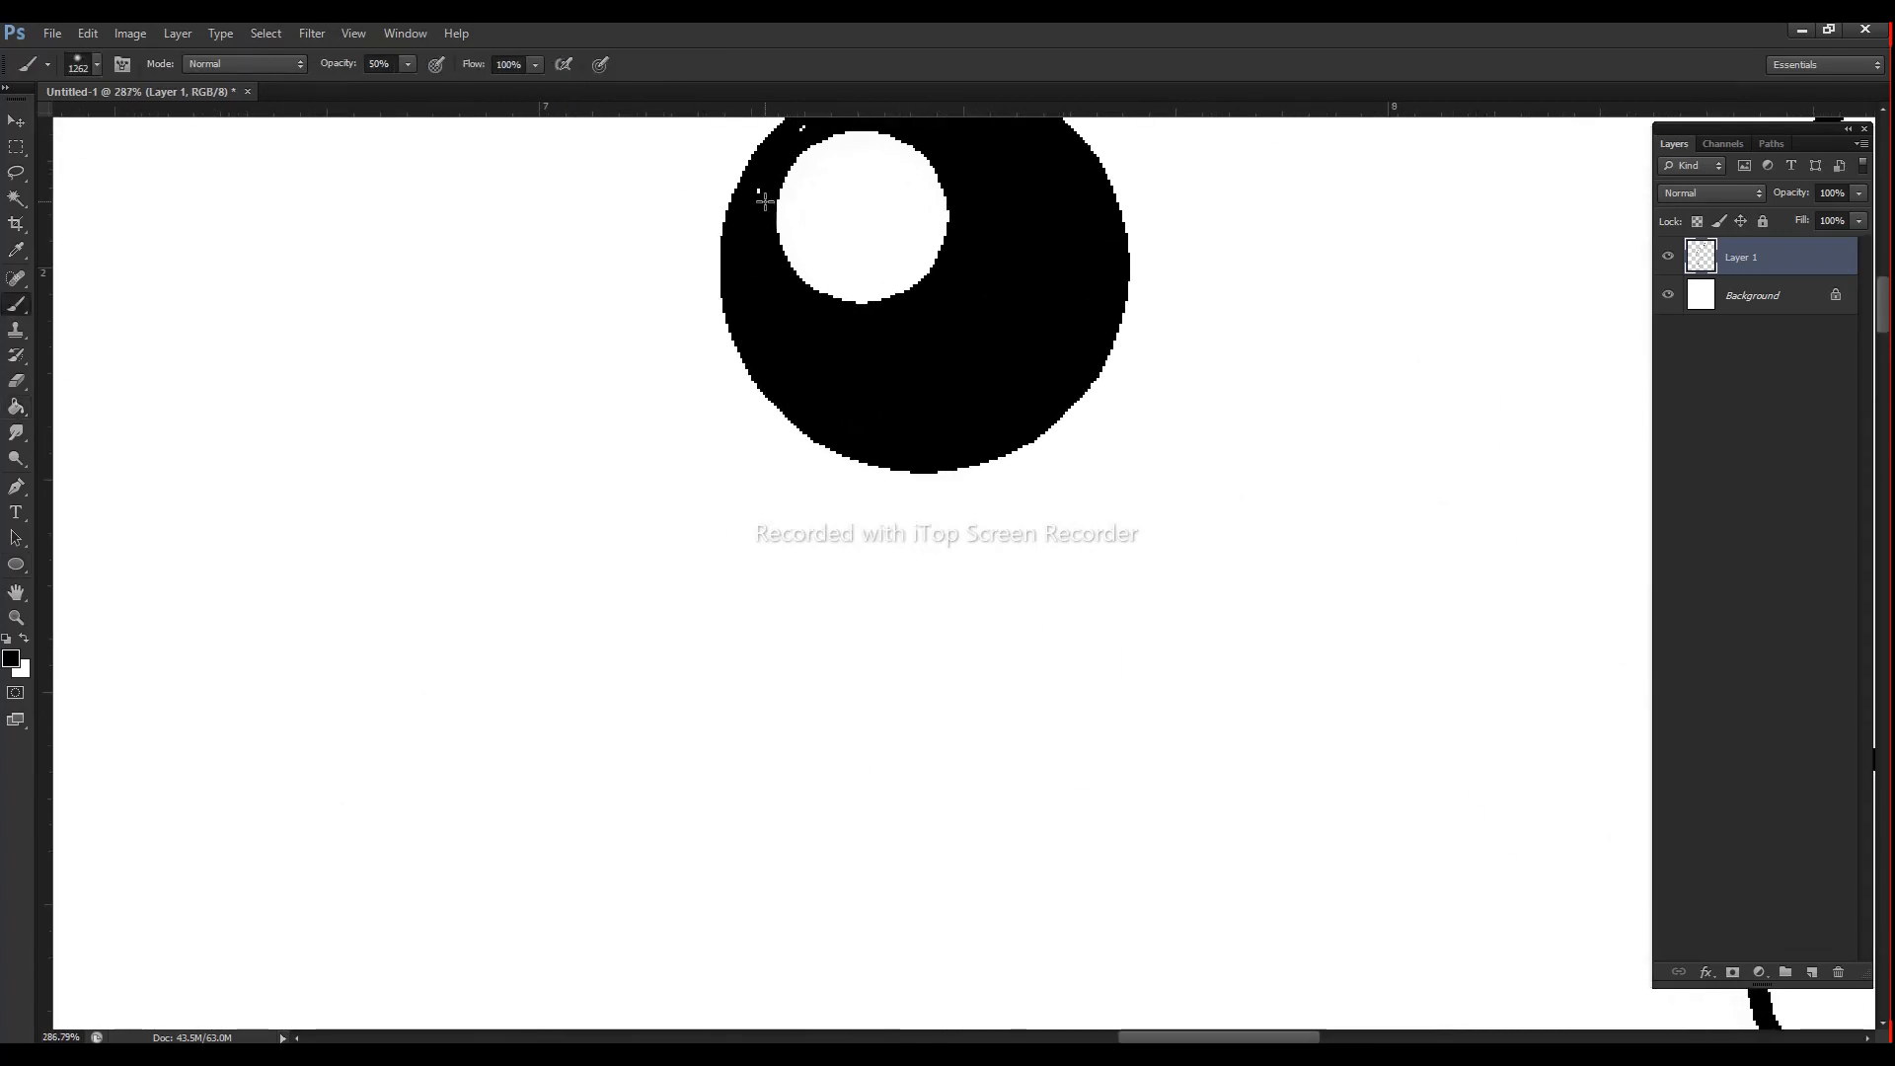
{"action": "key", "text": "shift+b"}
{"action": "left_click_drag", "start_coordinate": [1049, 286], "coordinate": [850, 323]}
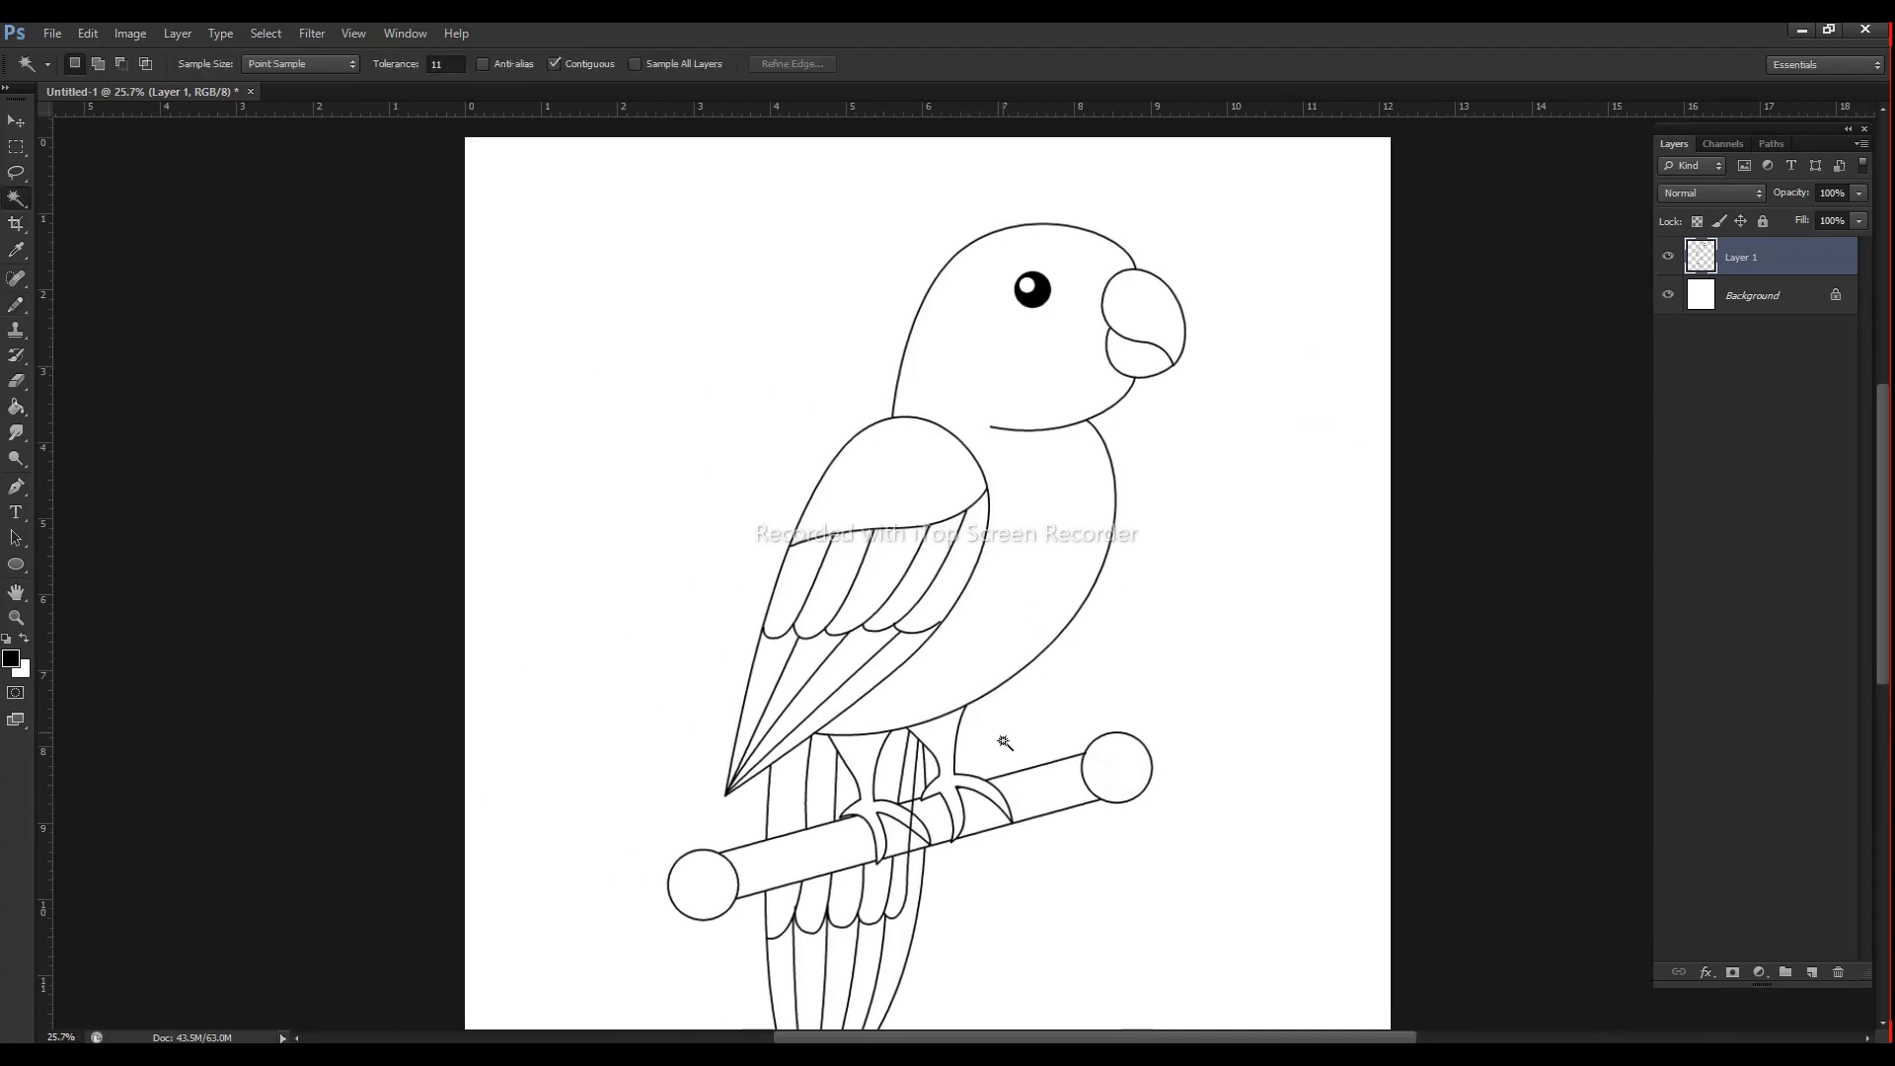
Step: Paint over the stray tail line on the perch below the toe in white with the Pencil tool
{"action": "key", "text": "w"}
{"action": "left_click_drag", "start_coordinate": [981, 766], "coordinate": [994, 694]}
{"action": "left_click_drag", "start_coordinate": [951, 534], "coordinate": [1107, 549]}
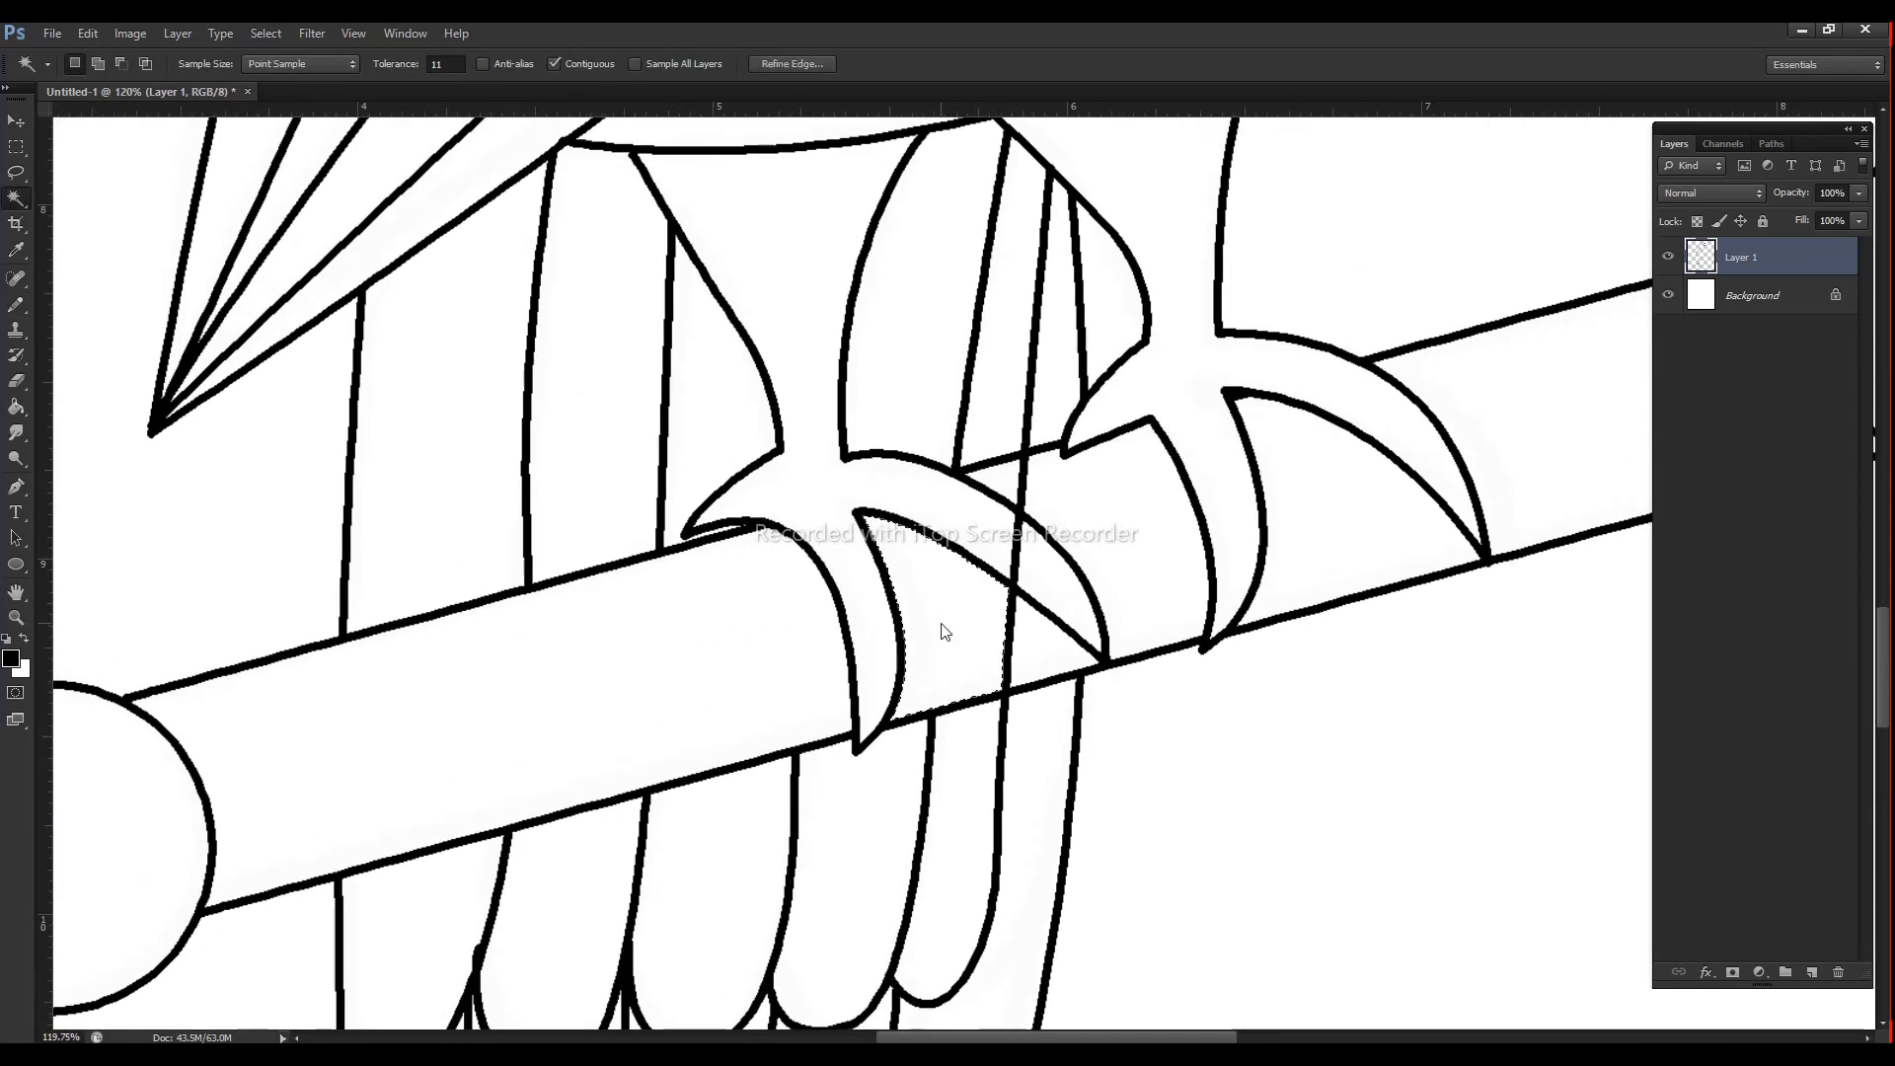
{"action": "key", "text": "b"}
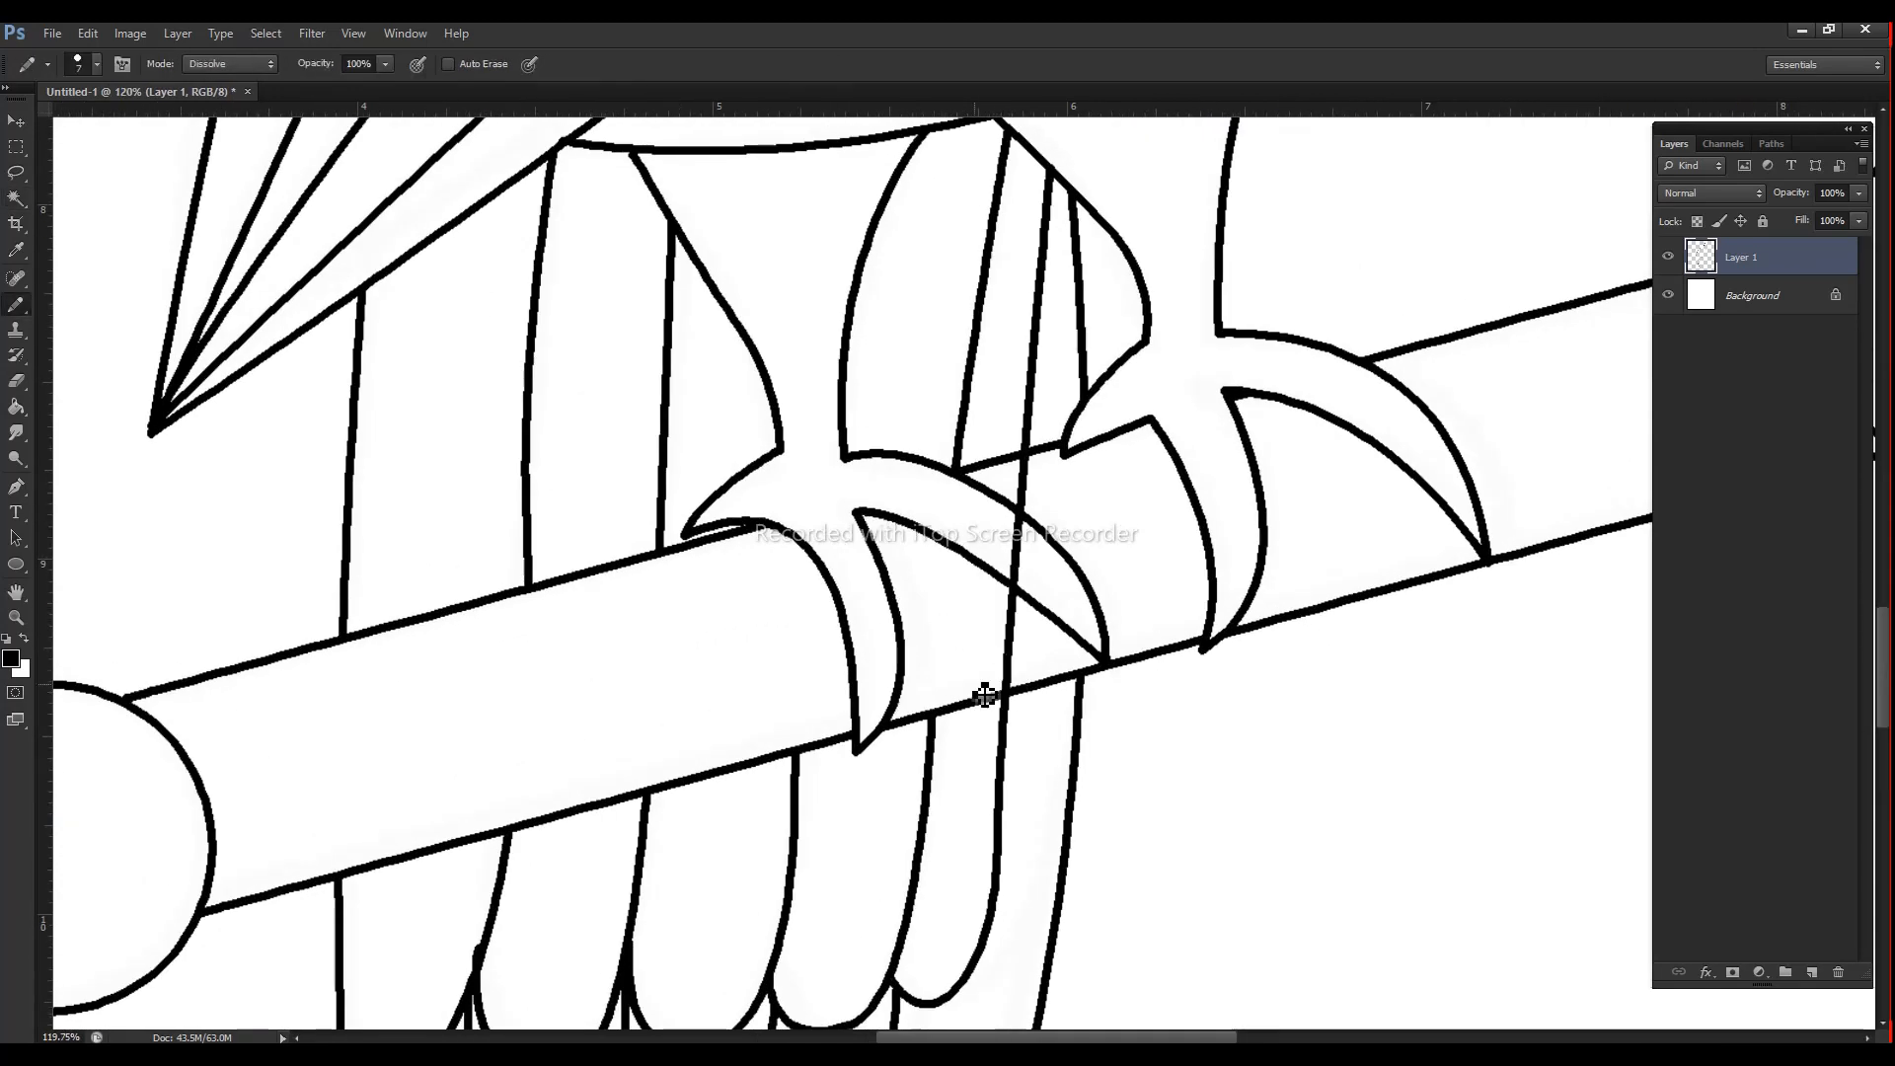
{"action": "left_click_drag", "start_coordinate": [1001, 689], "coordinate": [1027, 647]}
{"action": "key", "text": "x"}
{"action": "mouse_move", "coordinate": [1014, 718]}
{"action": "left_mouse_down"}
{"action": "mouse_move", "coordinate": [1030, 568]}
{"action": "mouse_move", "coordinate": [1040, 654]}
{"action": "mouse_move", "coordinate": [1001, 709]}
{"action": "mouse_move", "coordinate": [1033, 599]}
{"action": "mouse_move", "coordinate": [1032, 718]}
{"action": "mouse_move", "coordinate": [1034, 641]}
{"action": "left_mouse_up"}
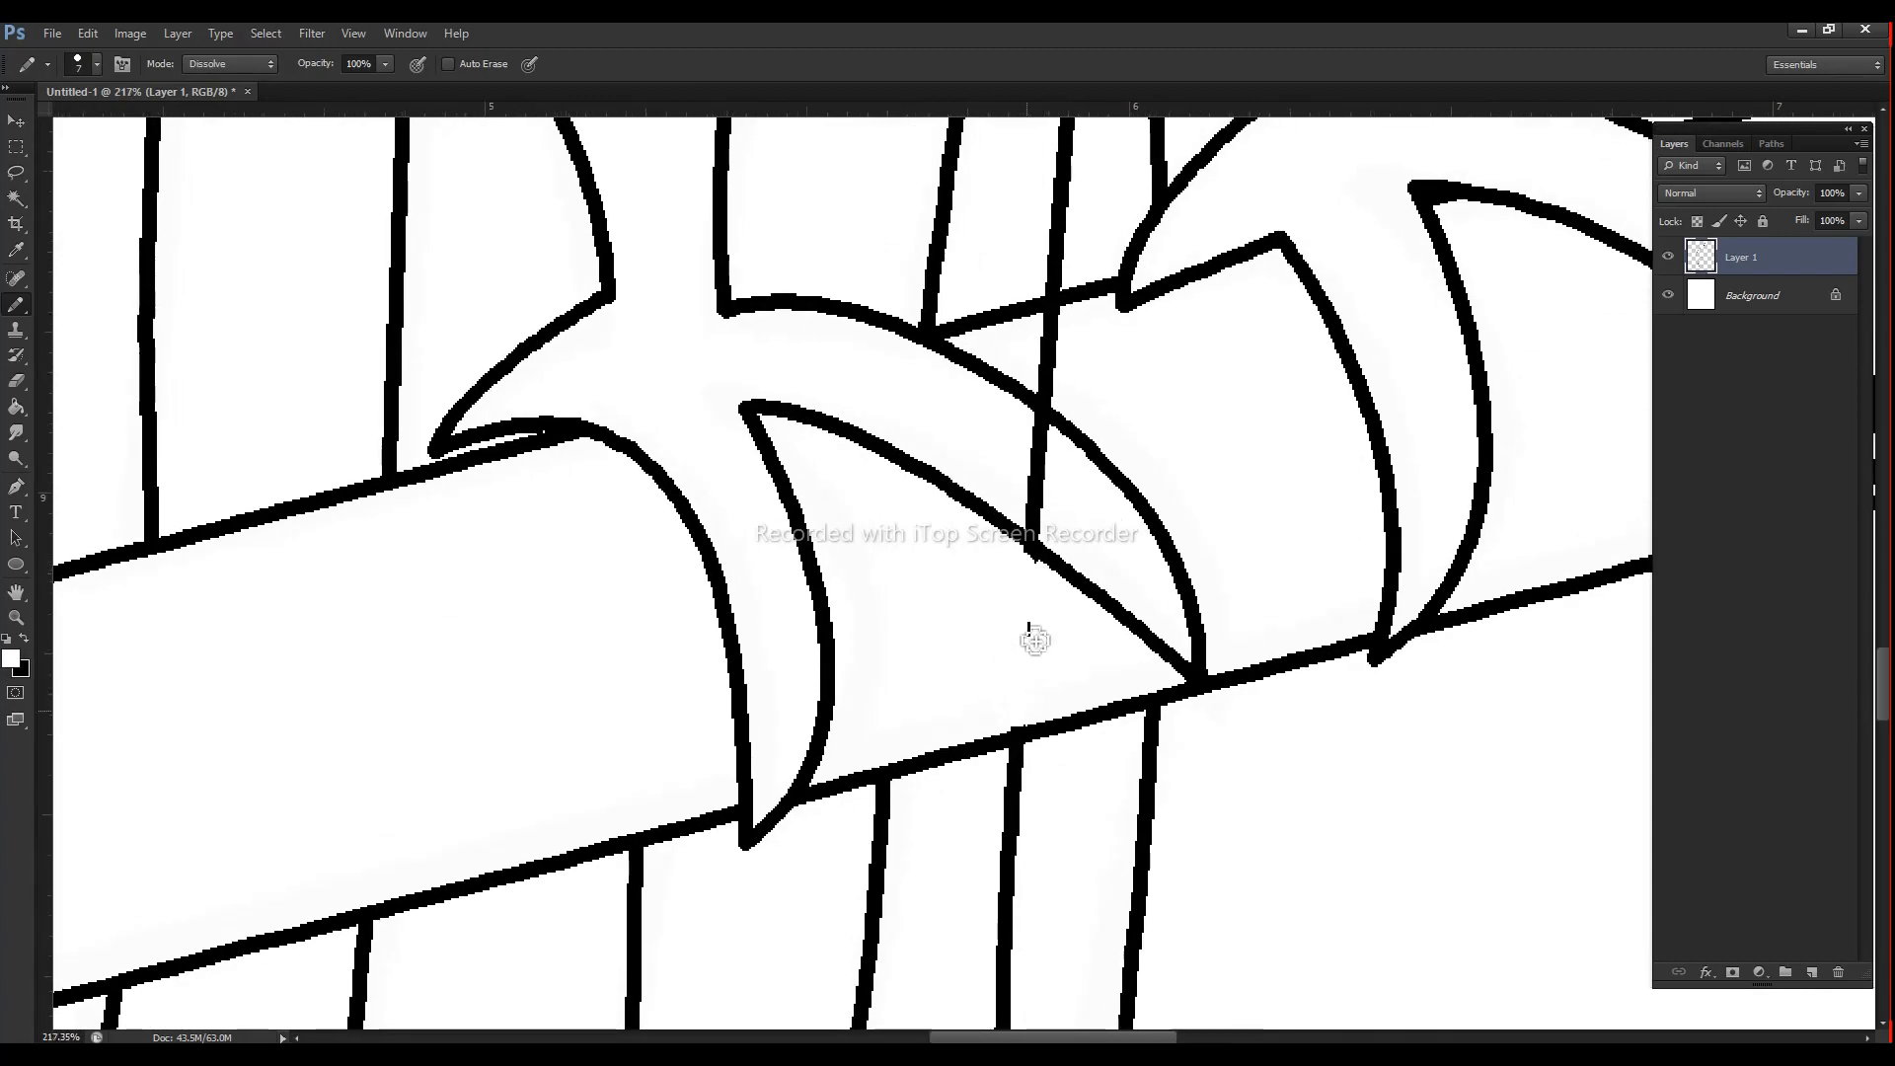
Step: Paint out the rest of the stray line across the toe and up to the perch's upper edge in white
{"action": "mouse_move", "coordinate": [1042, 539]}
{"action": "left_mouse_down"}
{"action": "mouse_move", "coordinate": [1046, 432]}
{"action": "mouse_move", "coordinate": [1043, 592]}
{"action": "left_mouse_up"}
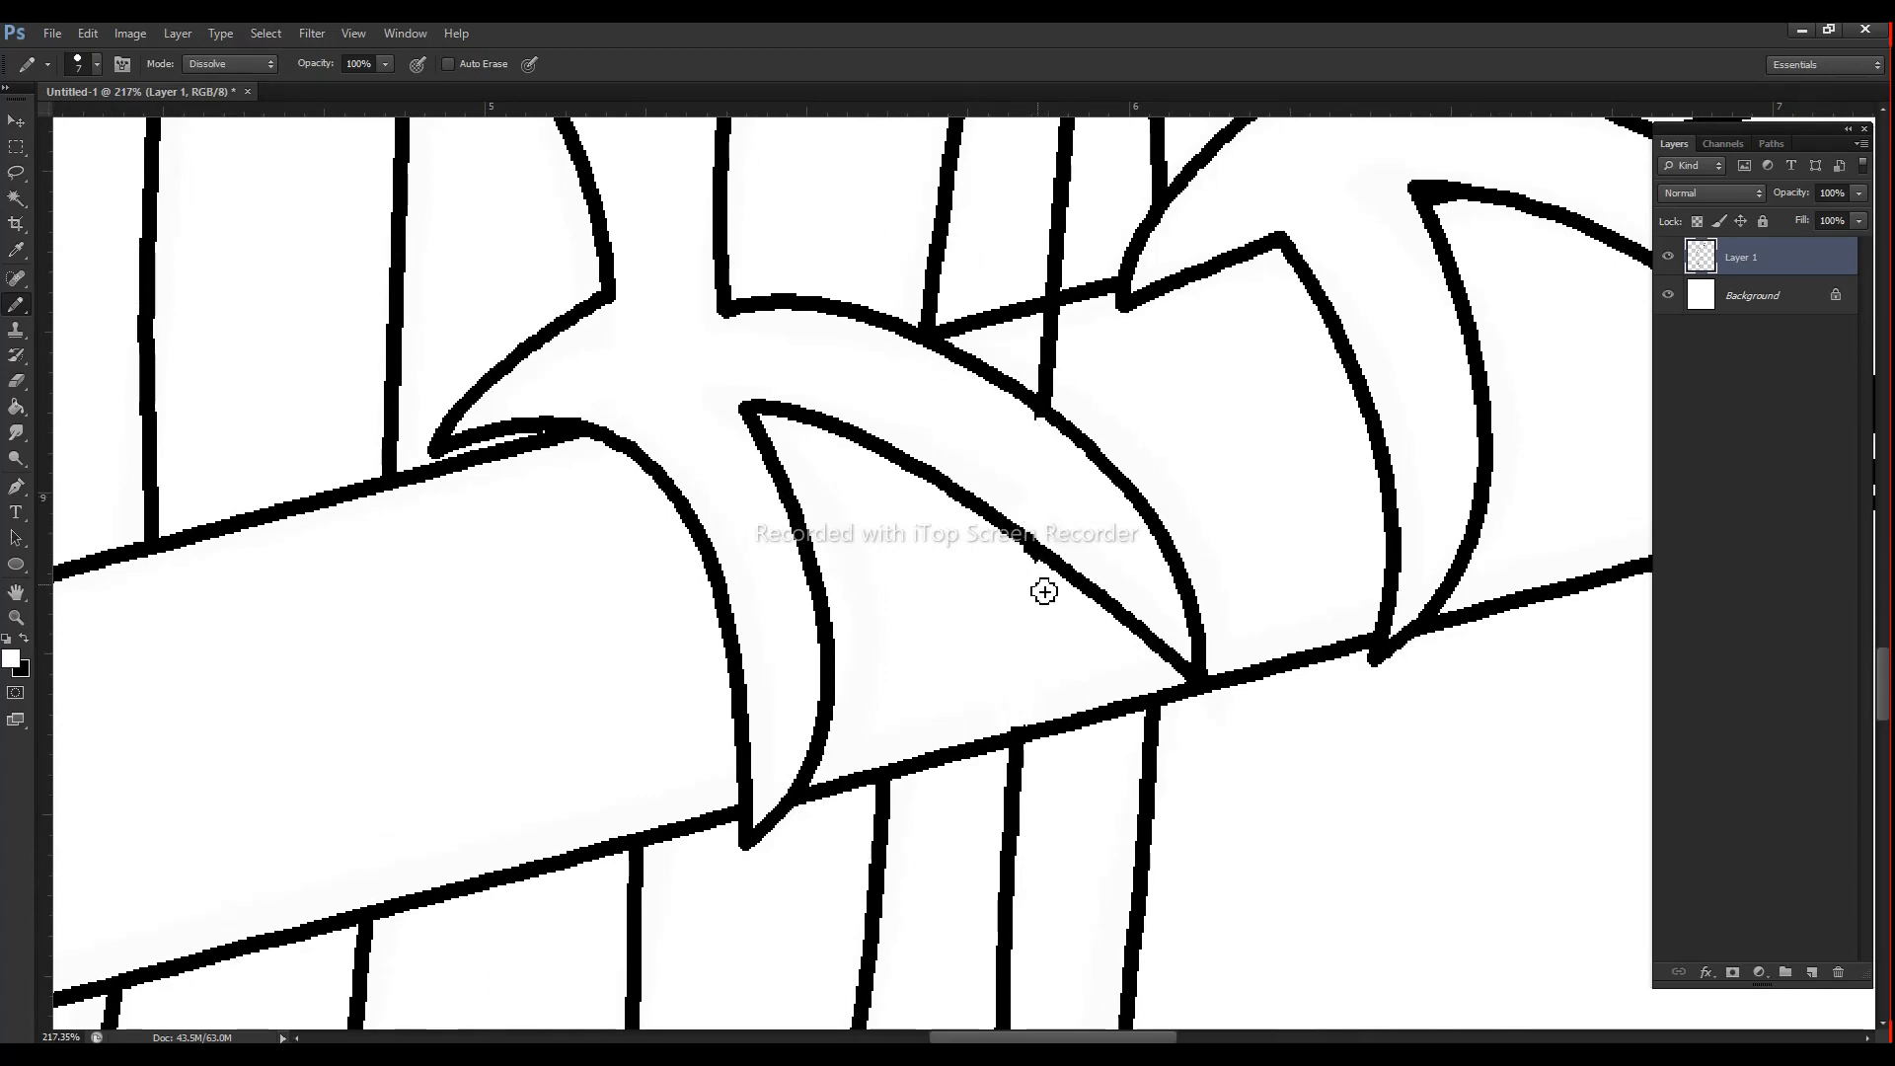
{"action": "mouse_move", "coordinate": [1057, 405]}
{"action": "left_mouse_down"}
{"action": "mouse_move", "coordinate": [1066, 322]}
{"action": "mouse_move", "coordinate": [1045, 356]}
{"action": "left_mouse_up"}
{"action": "left_click_drag", "start_coordinate": [1052, 489], "coordinate": [1023, 884]}
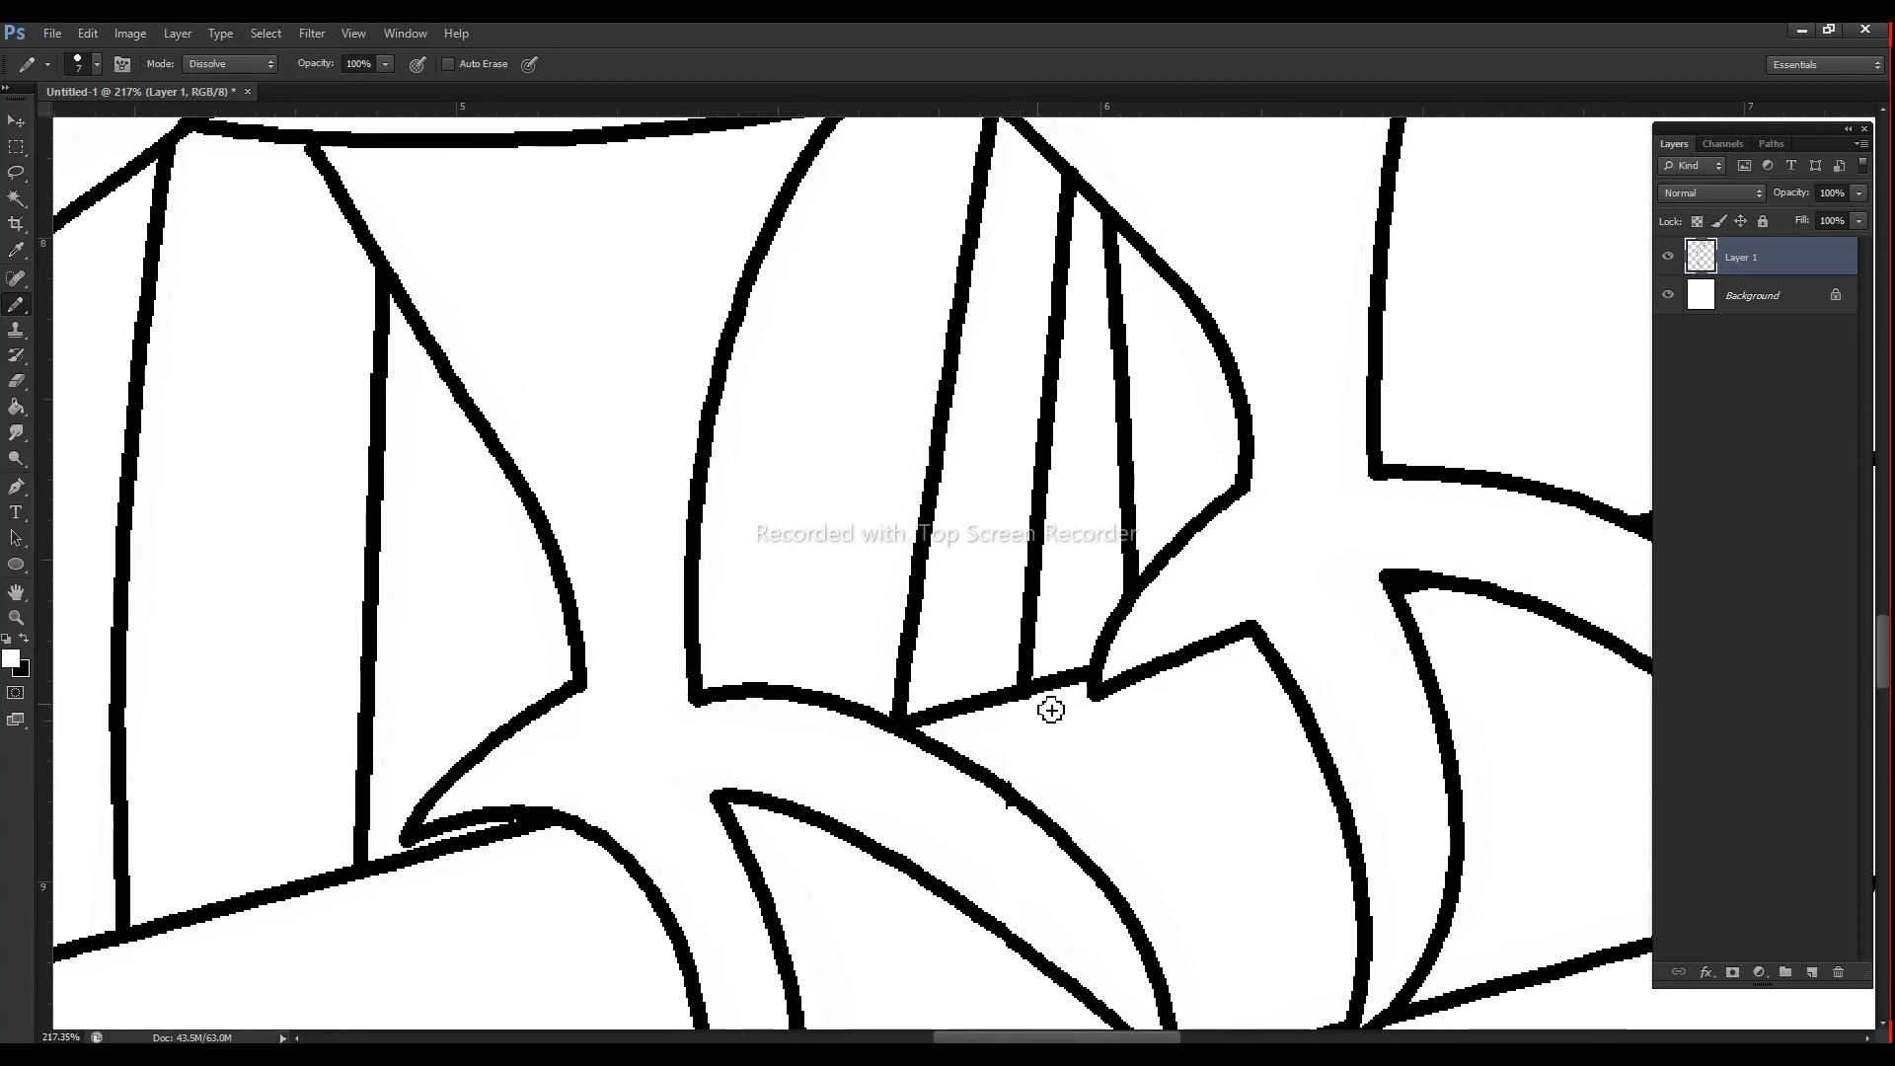
{"action": "mouse_move", "coordinate": [1008, 679]}
{"action": "left_mouse_down"}
{"action": "mouse_move", "coordinate": [1037, 665]}
{"action": "mouse_move", "coordinate": [1057, 309]}
{"action": "left_mouse_up"}
{"action": "key", "text": "ctrl+z"}
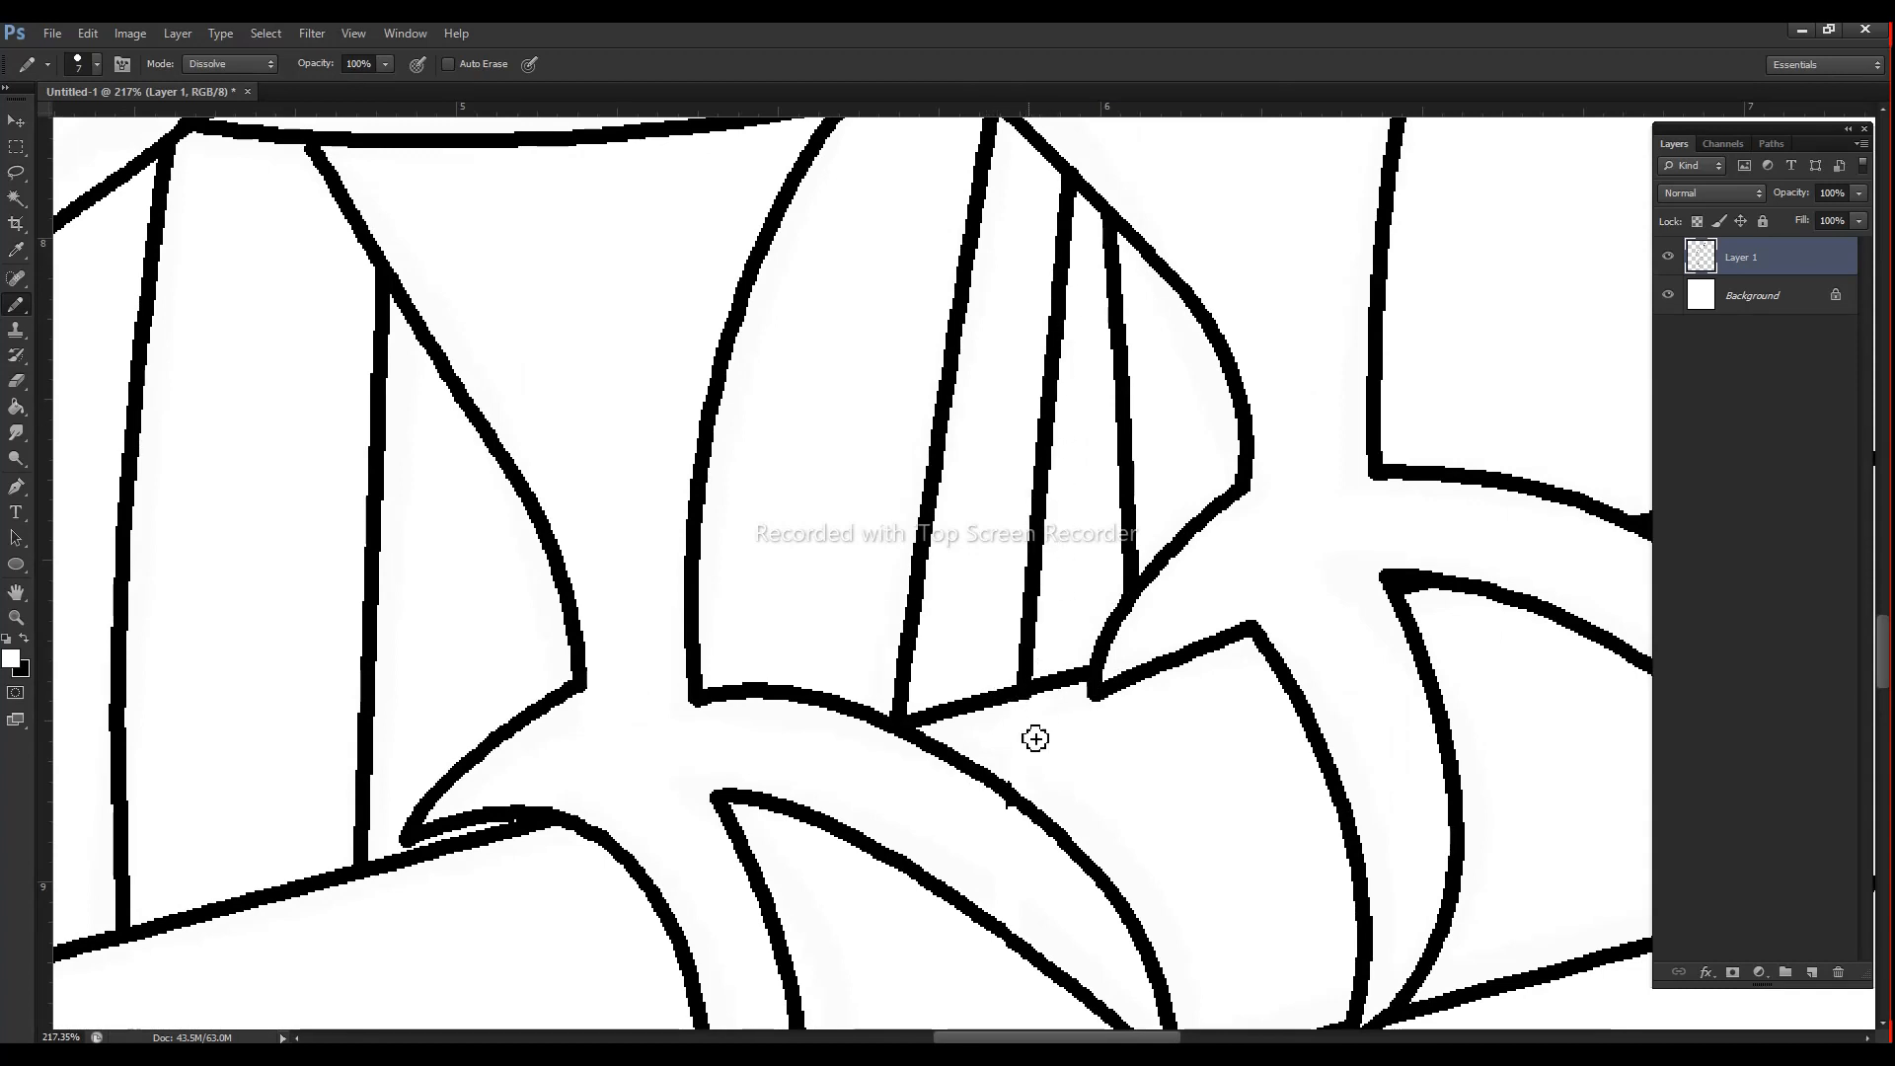
{"action": "left_click_drag", "start_coordinate": [1045, 631], "coordinate": [851, 639]}
{"action": "left_click_drag", "start_coordinate": [997, 690], "coordinate": [937, 693]}
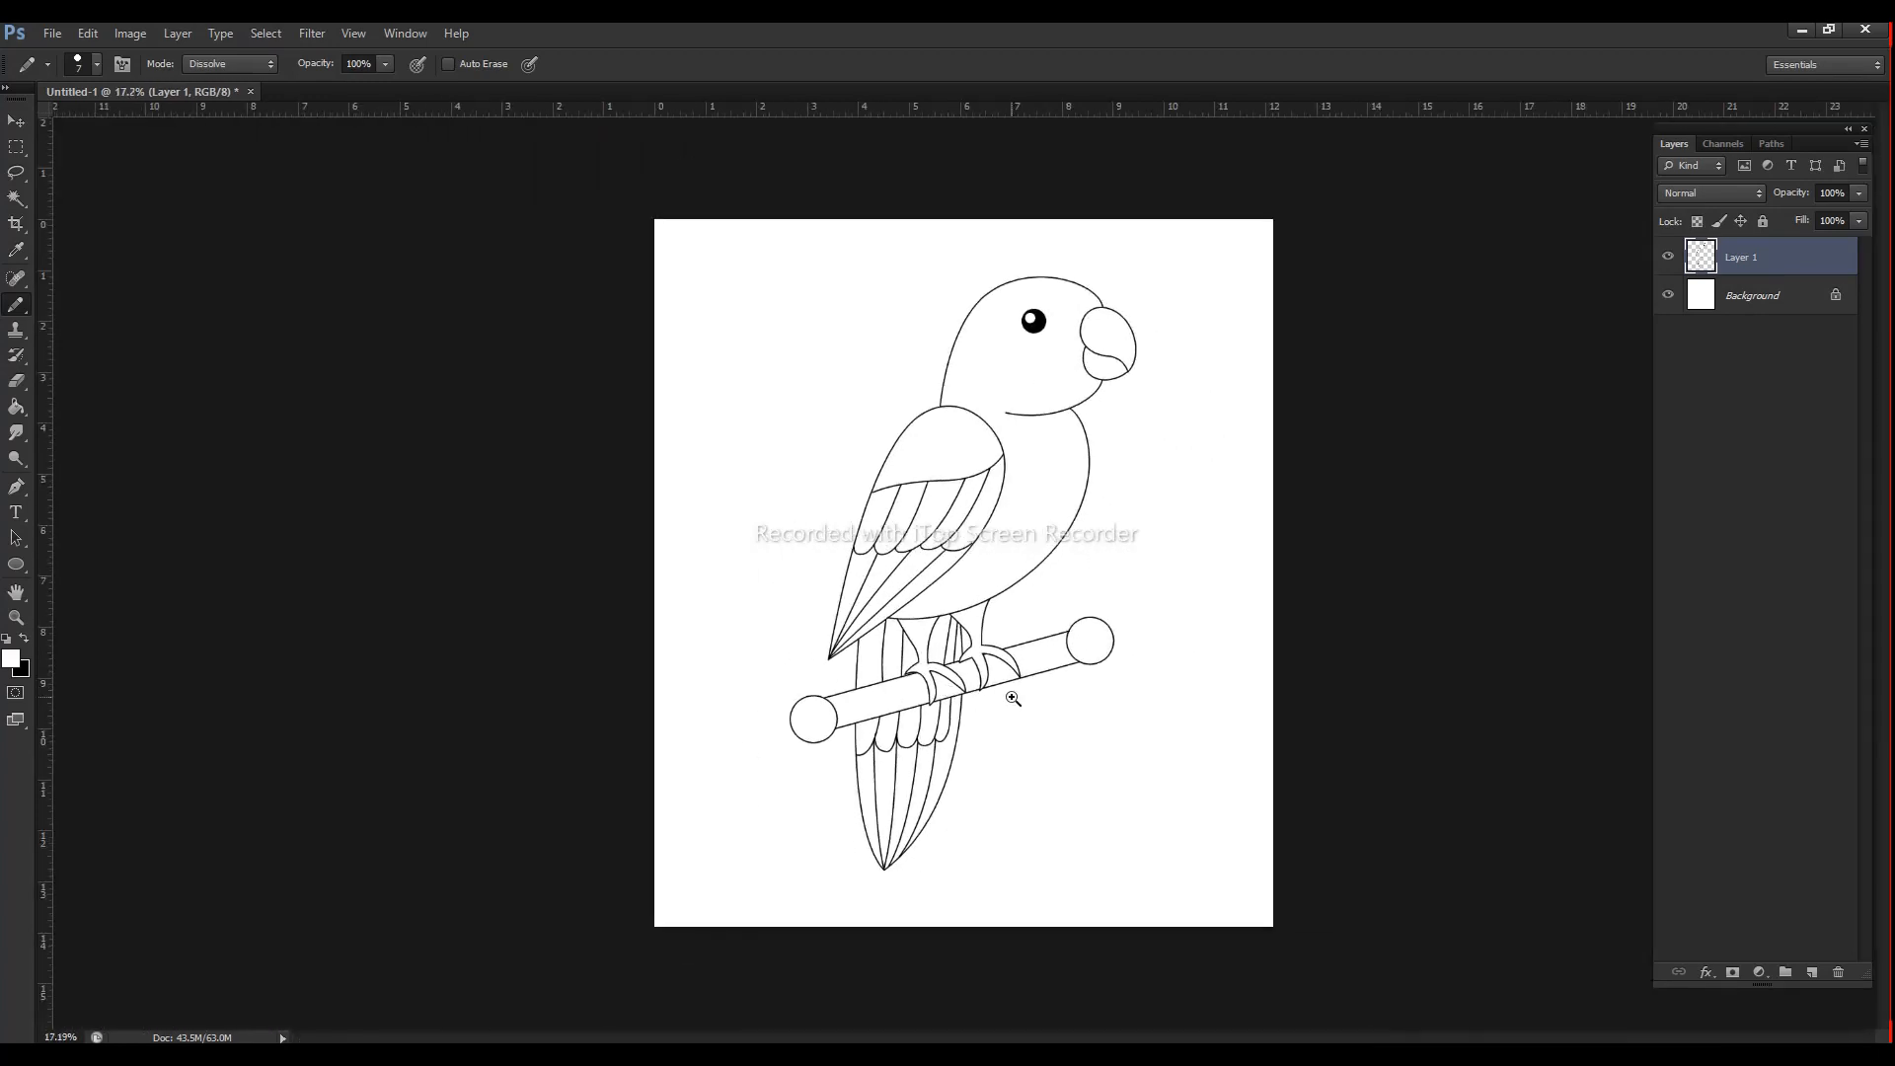
Step: Fill the parrot's head, body, wing feathers and legs with light green using the Paint Bucket
{"action": "key", "text": "w"}
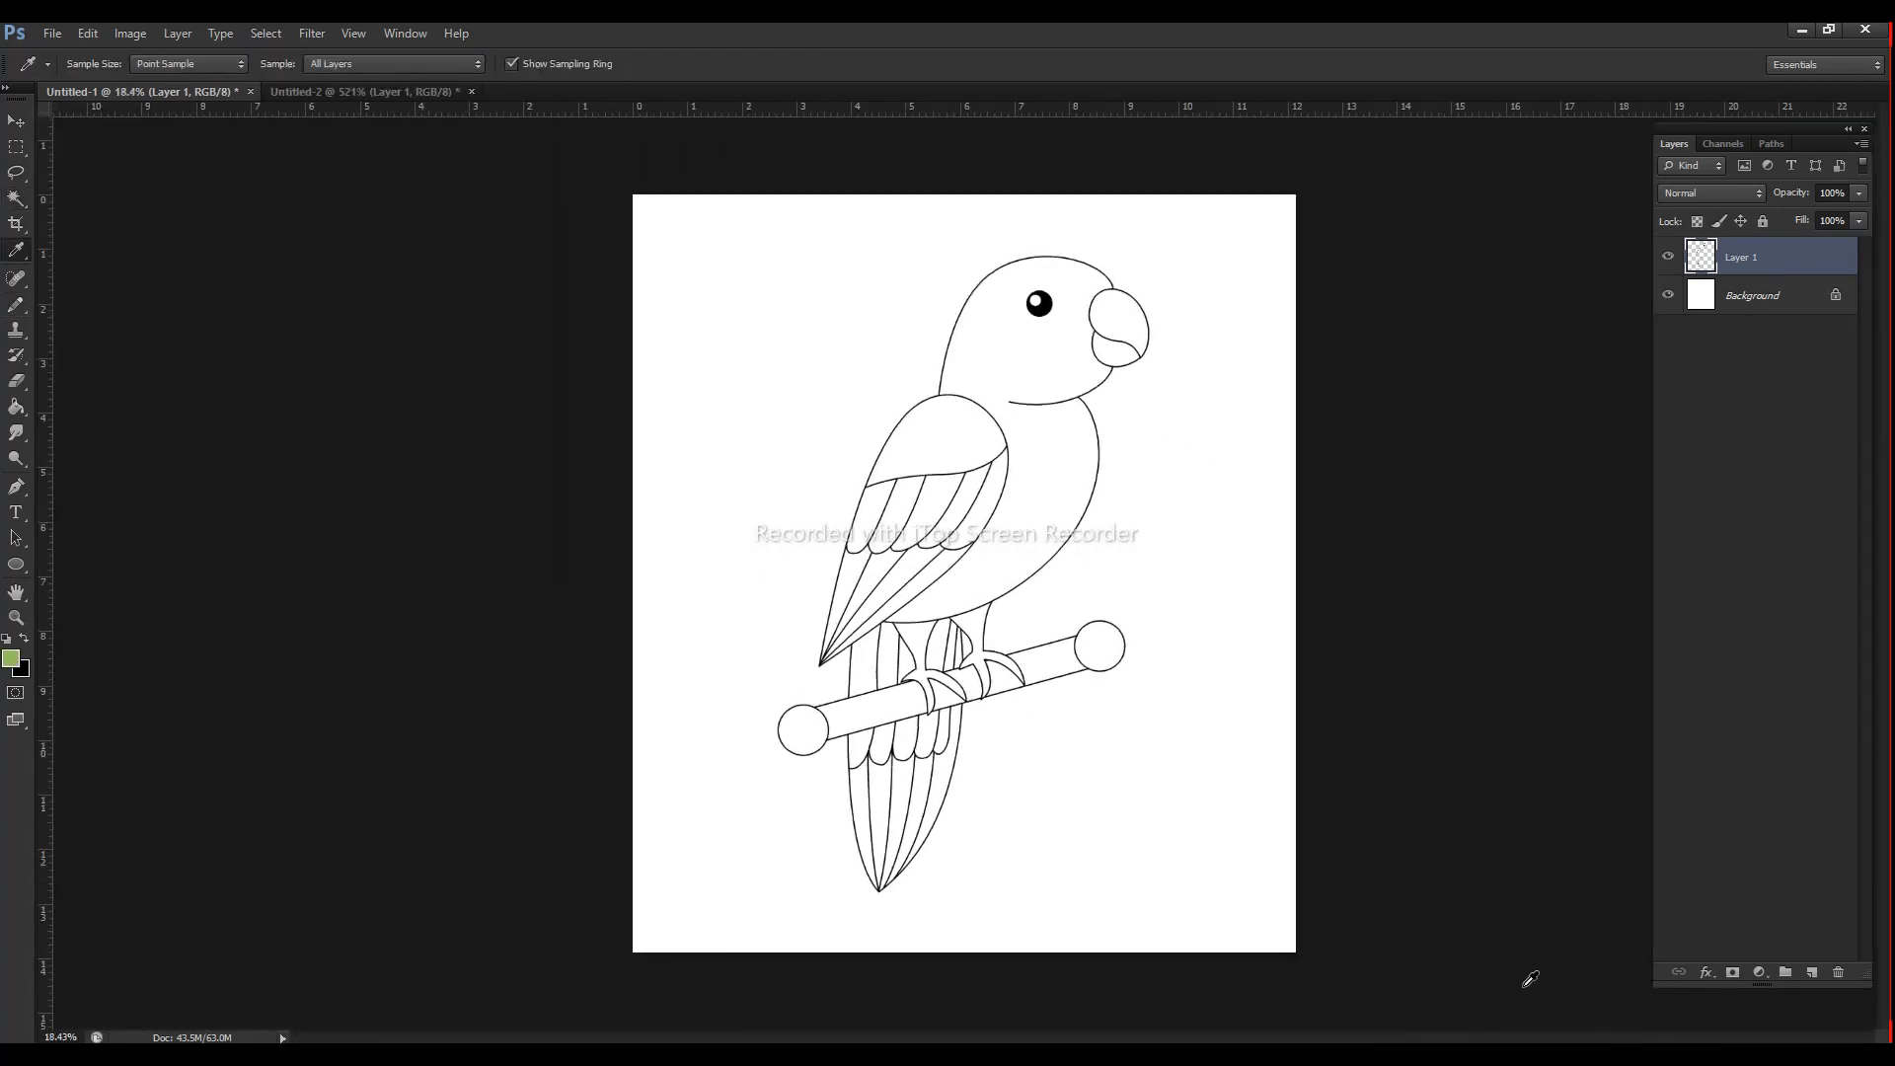
{"action": "left_click", "coordinate": [23, 409]}
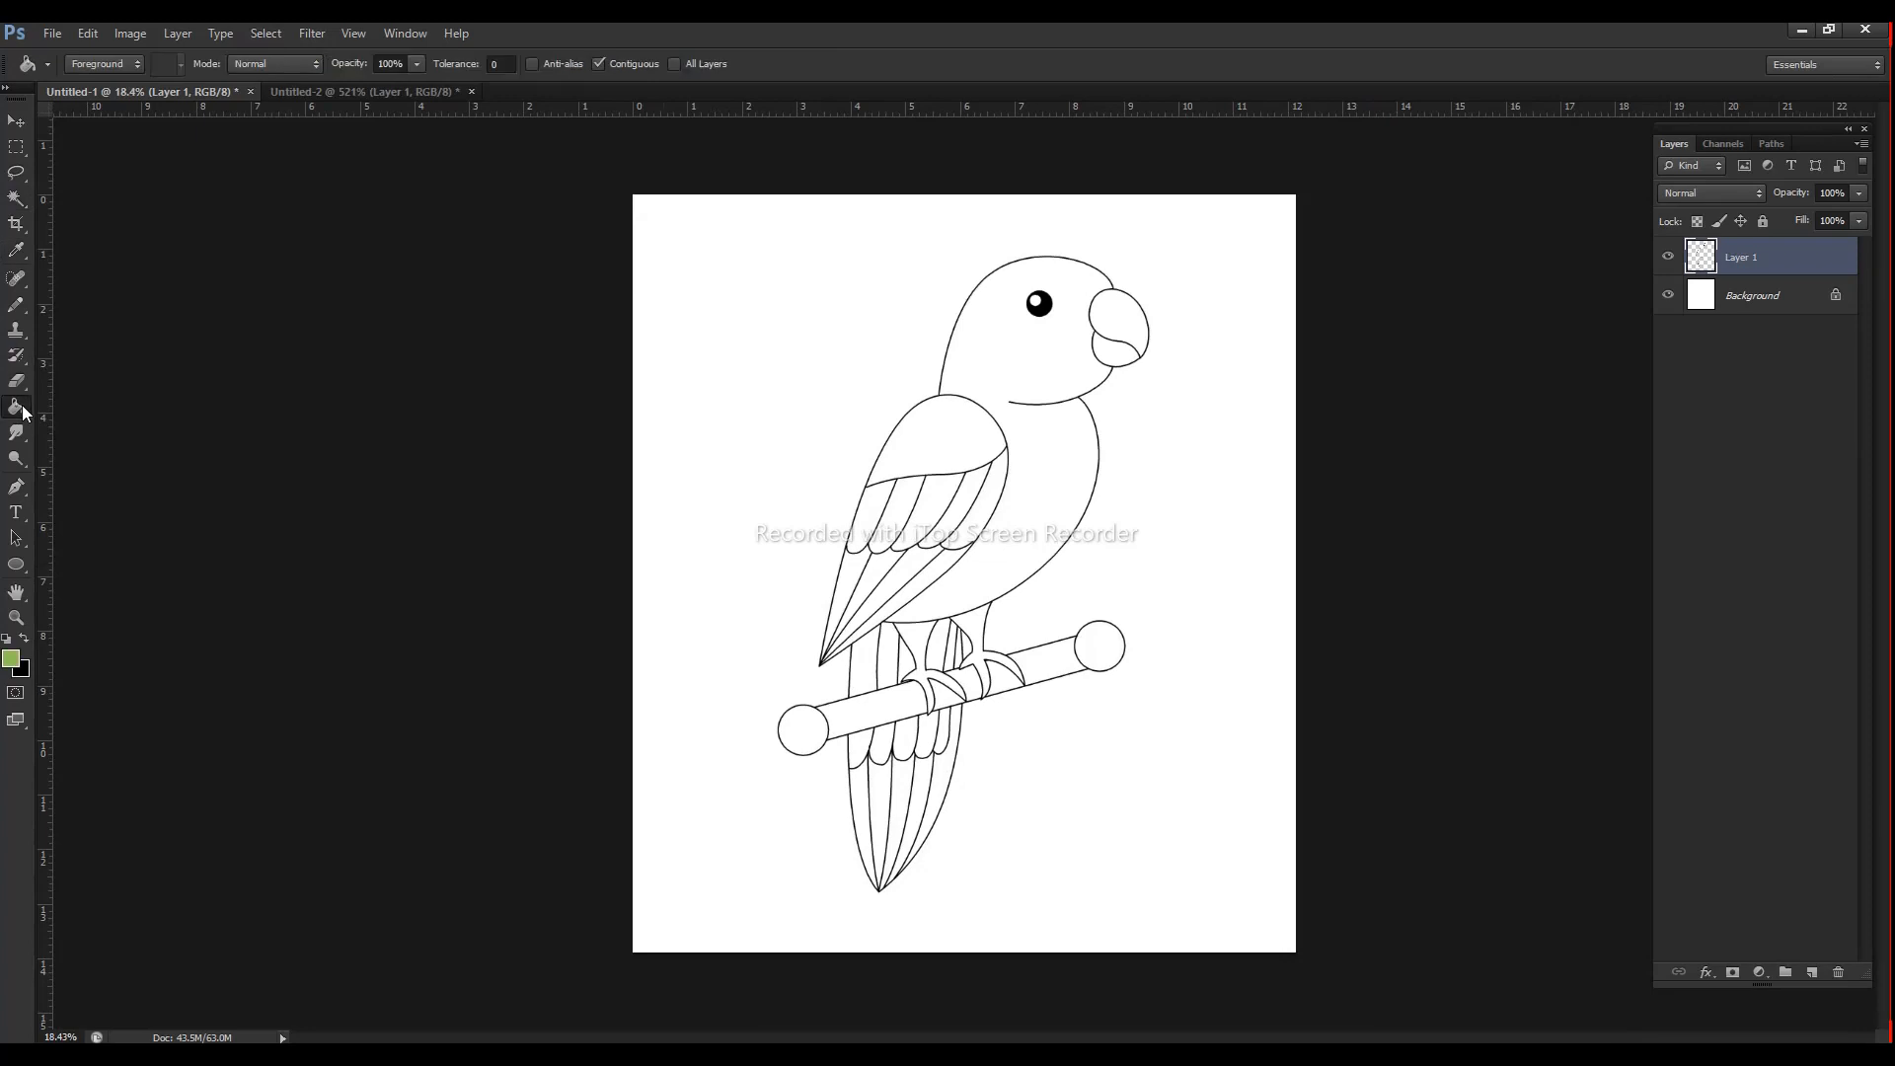
{"action": "left_click", "coordinate": [1046, 541]}
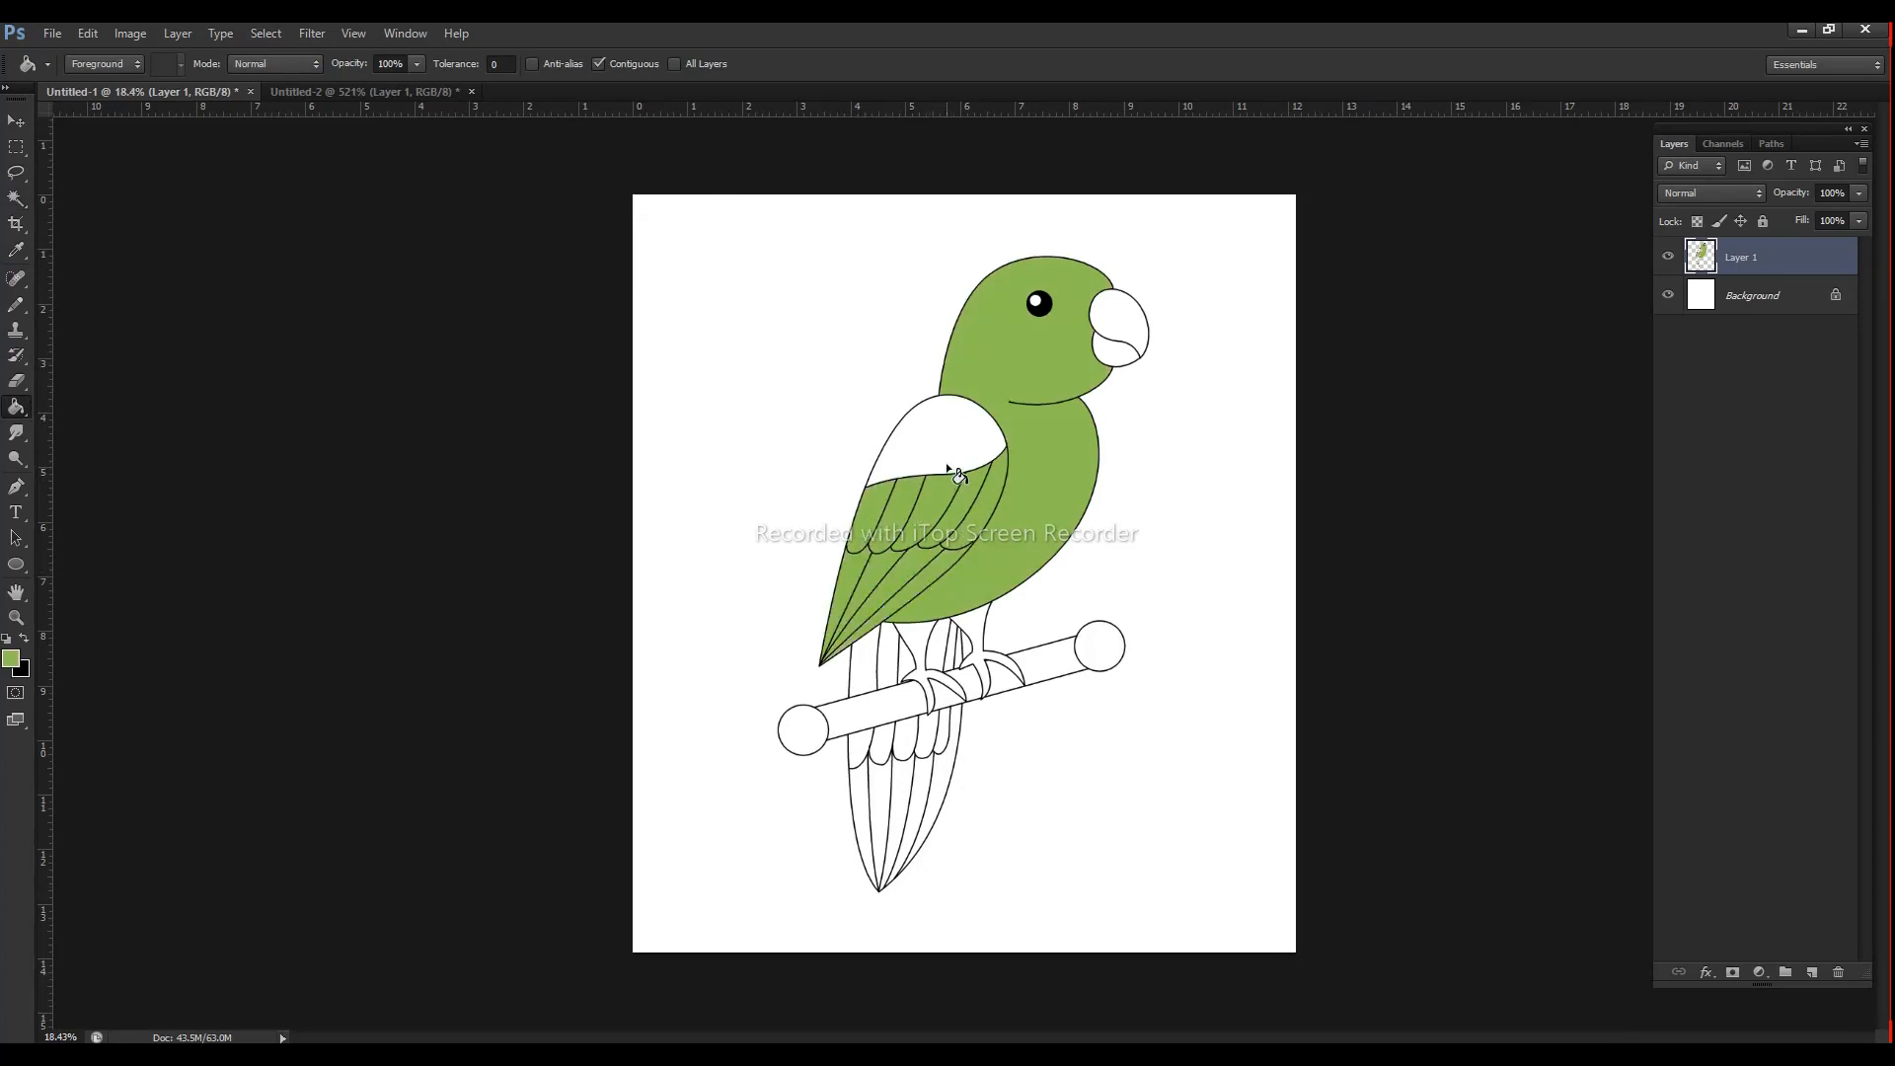
{"action": "left_click", "coordinate": [980, 635]}
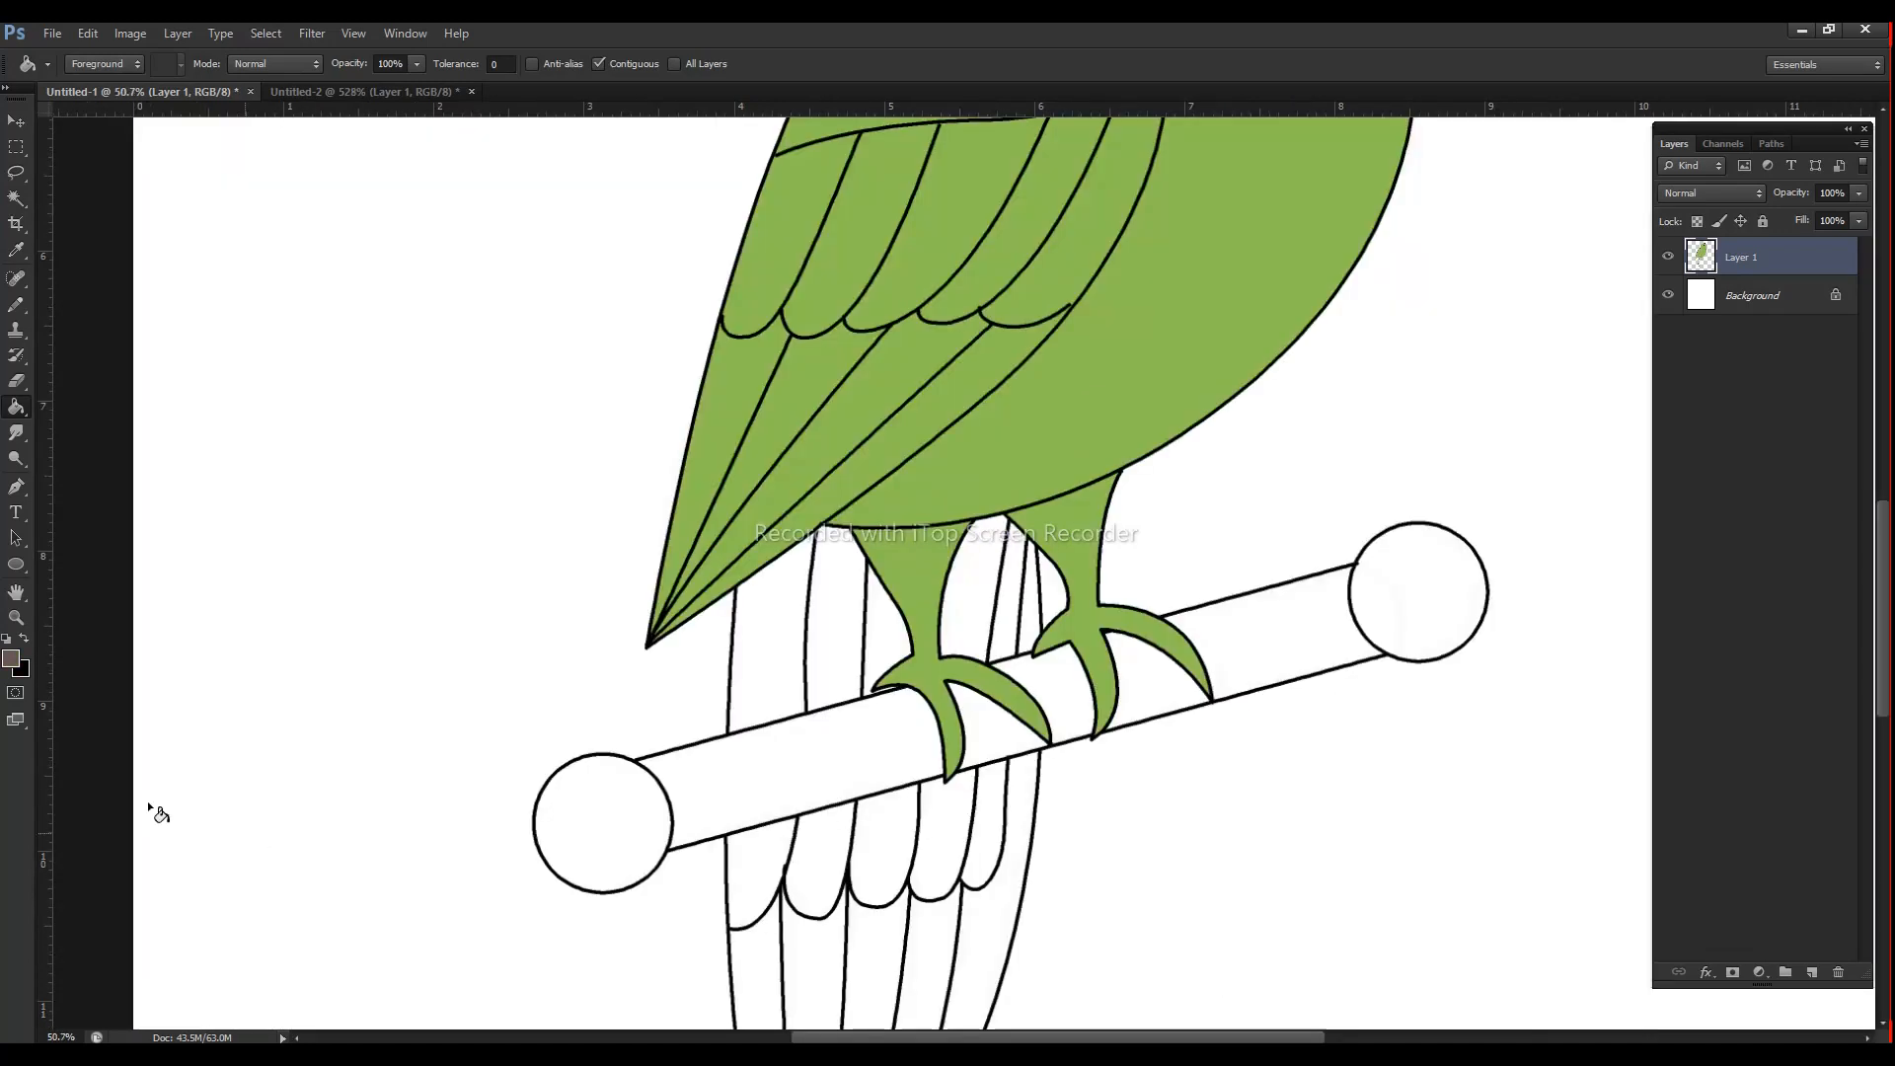
Step: Set the foreground colour to dark brown (674646) and fill both of the parrot's legs and feet with it
{"action": "left_click", "coordinate": [11, 657]}
{"action": "left_click_drag", "start_coordinate": [1347, 334], "coordinate": [1361, 346]}
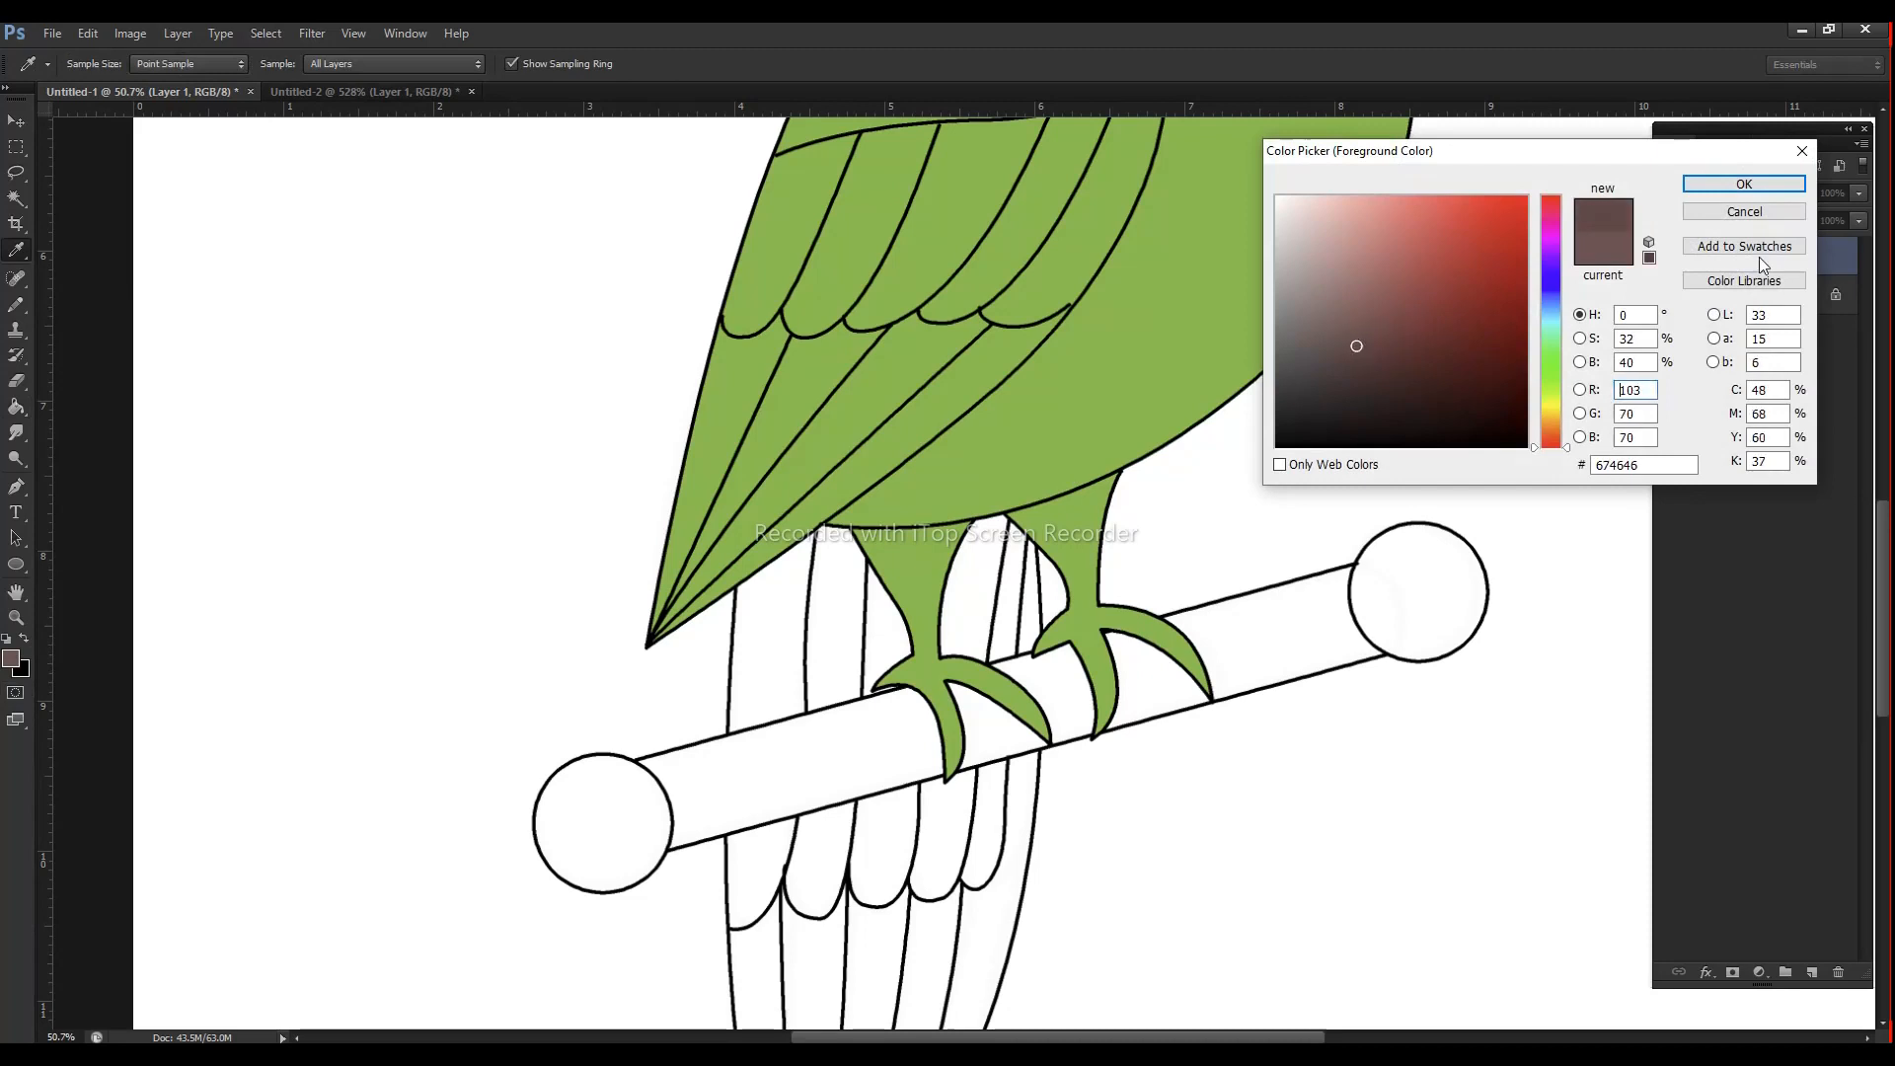
{"action": "left_click", "coordinate": [1743, 185]}
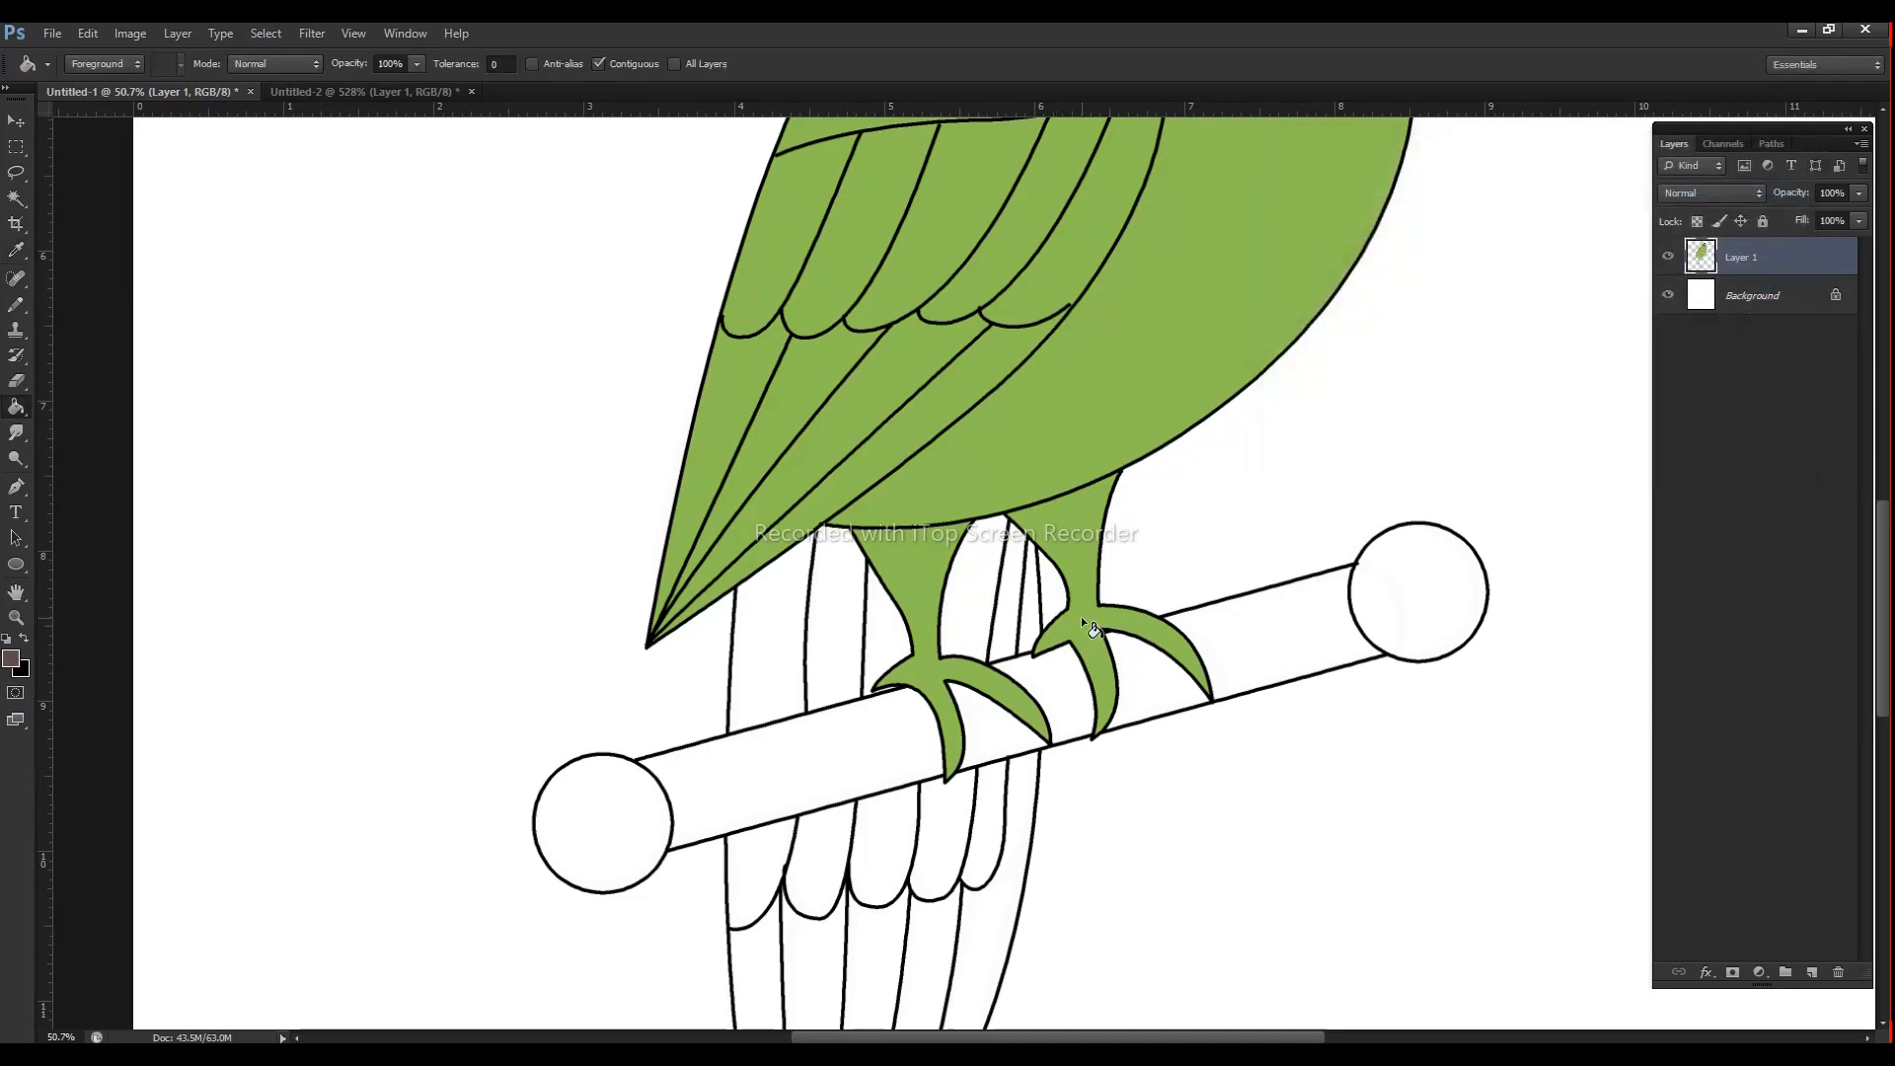
{"action": "left_click", "coordinate": [1081, 618]}
{"action": "left_click", "coordinate": [914, 634]}
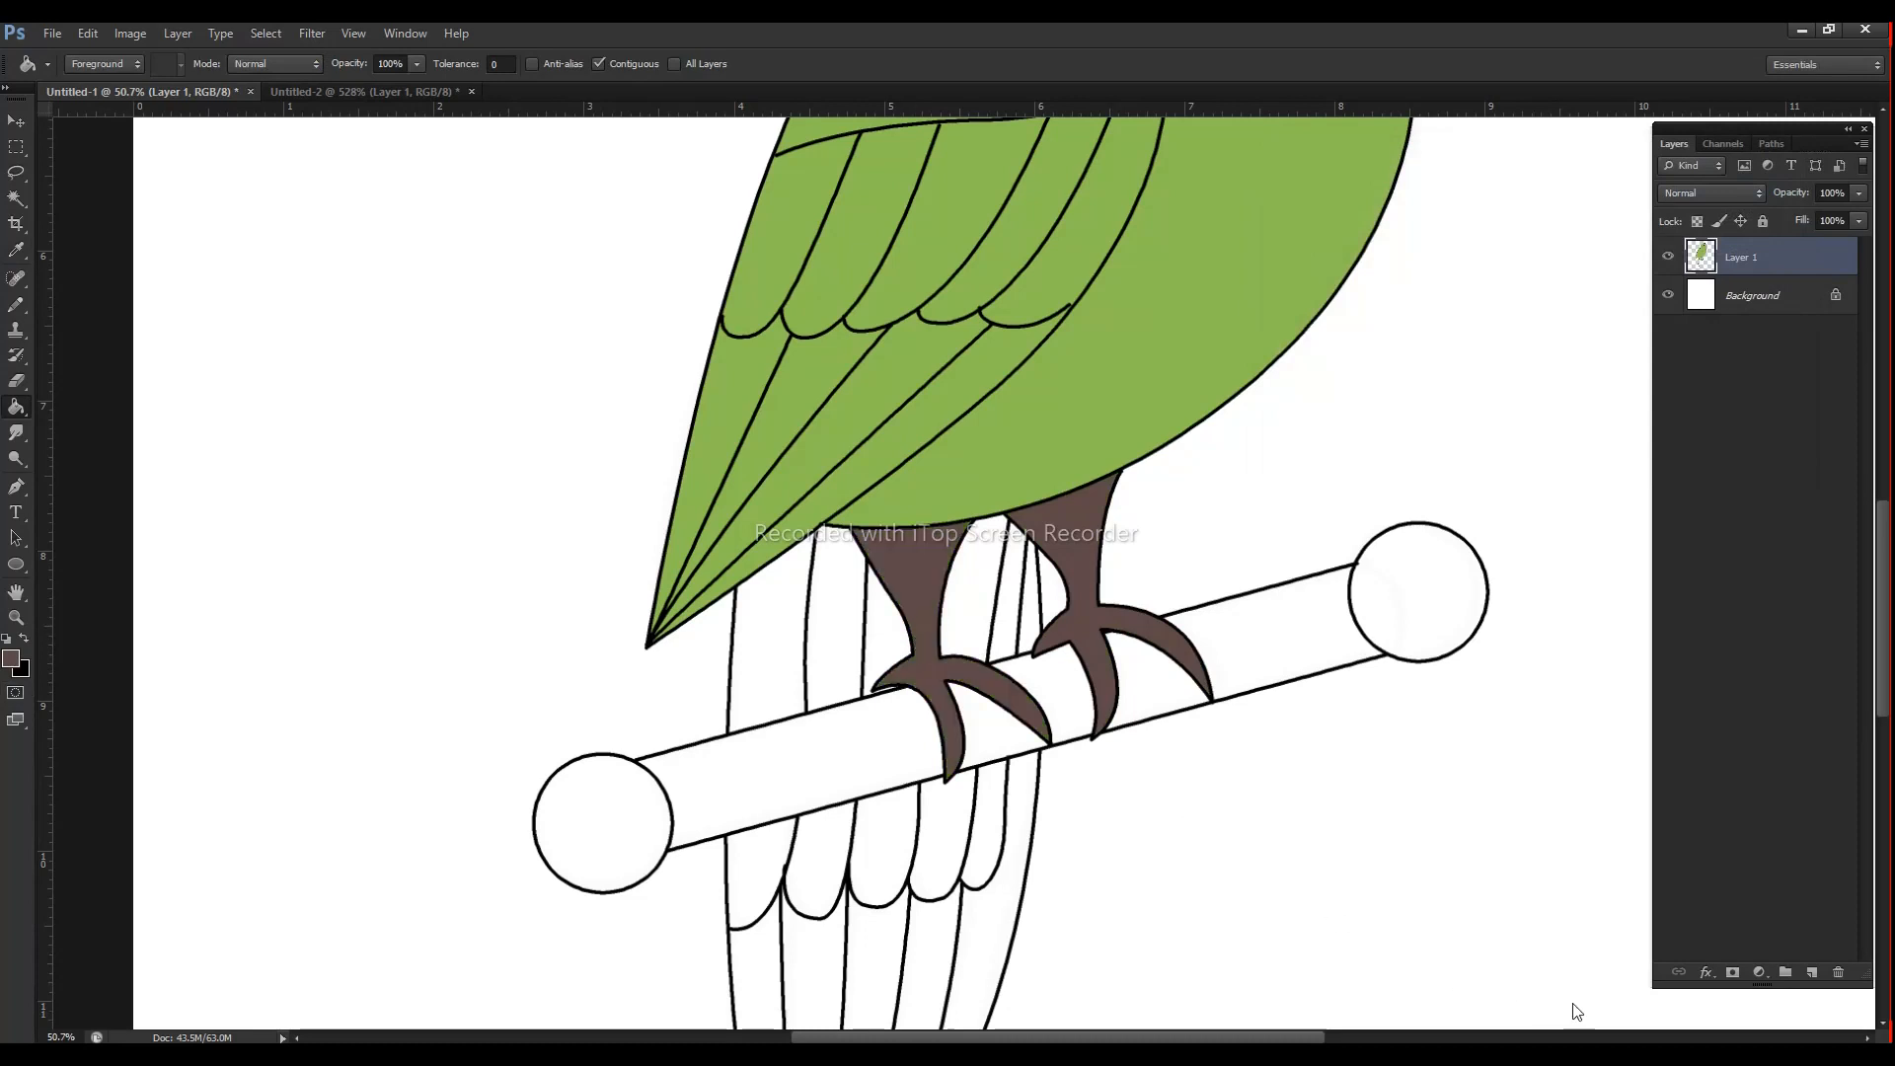
Step: Fill the perch's upper end knob, the adjoining rod and the gaps between the toes with light brown
{"action": "left_click", "coordinate": [1357, 637]}
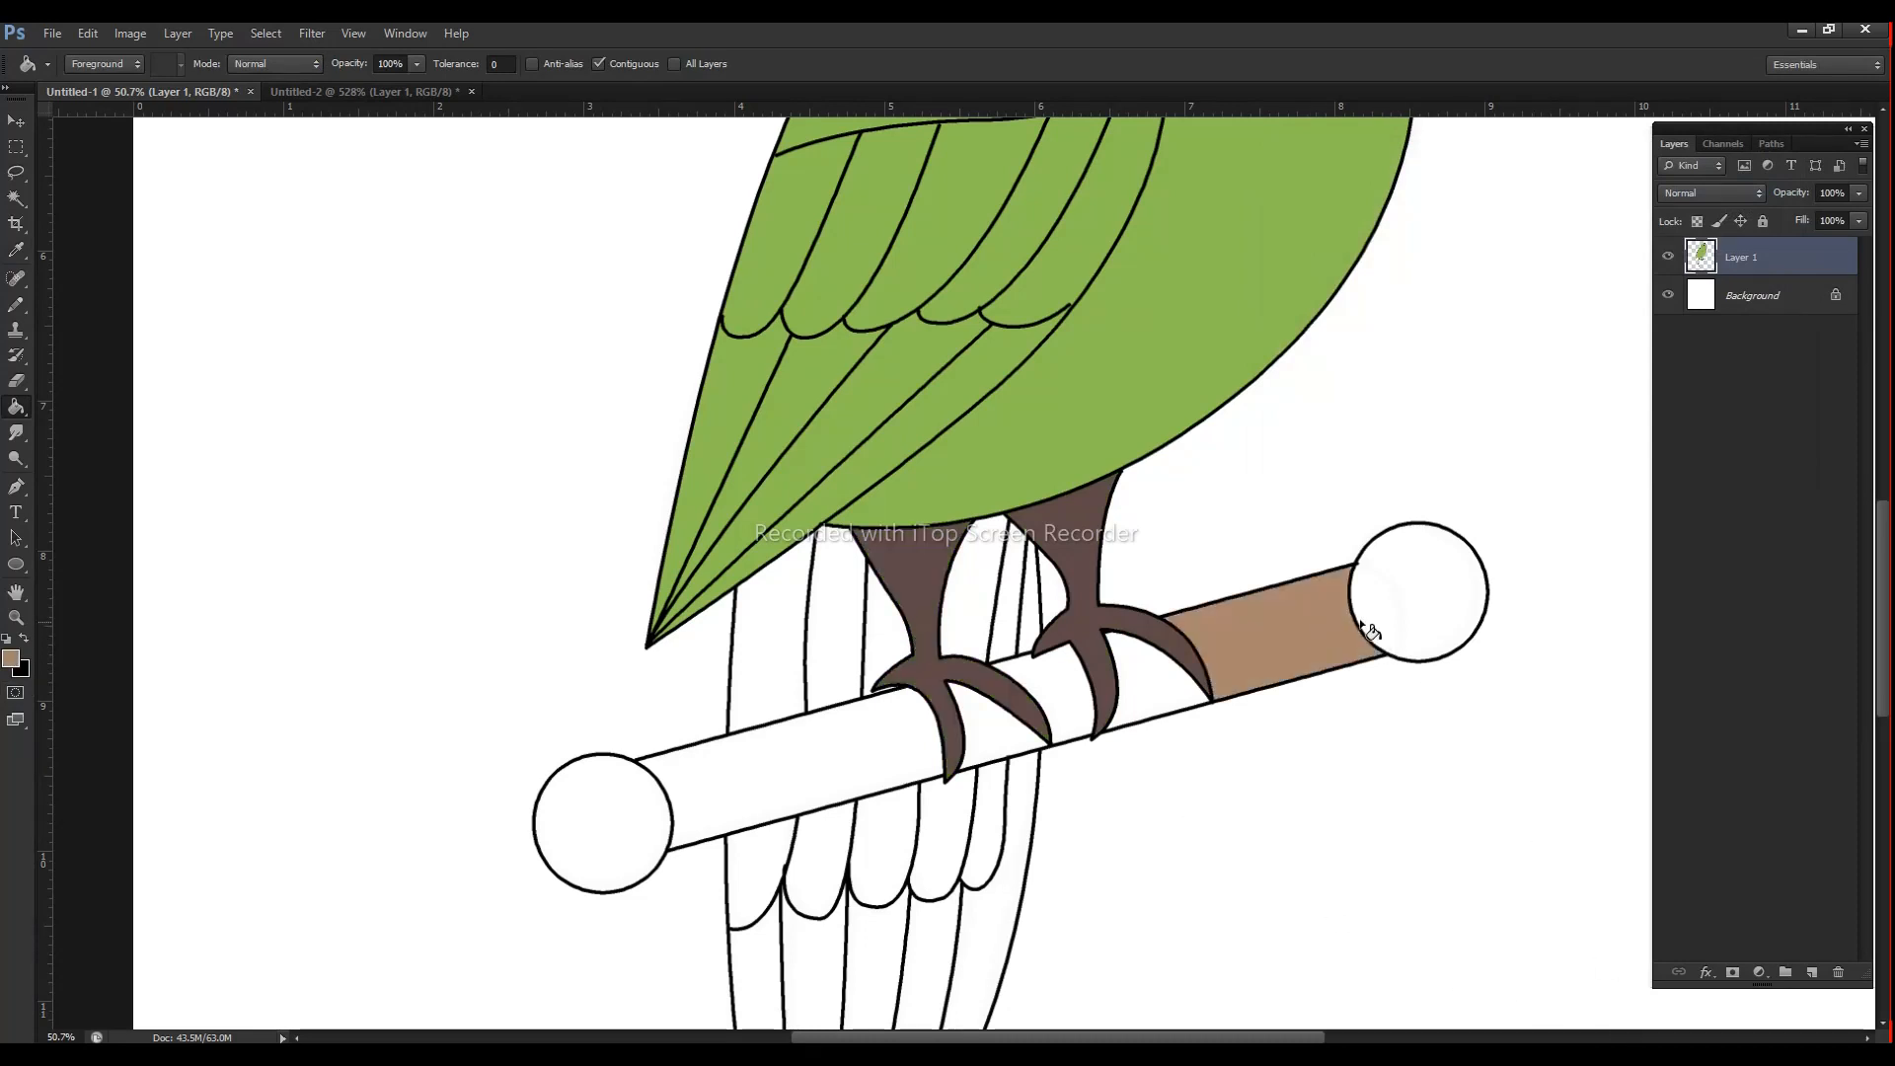
{"action": "left_click", "coordinate": [1377, 624]}
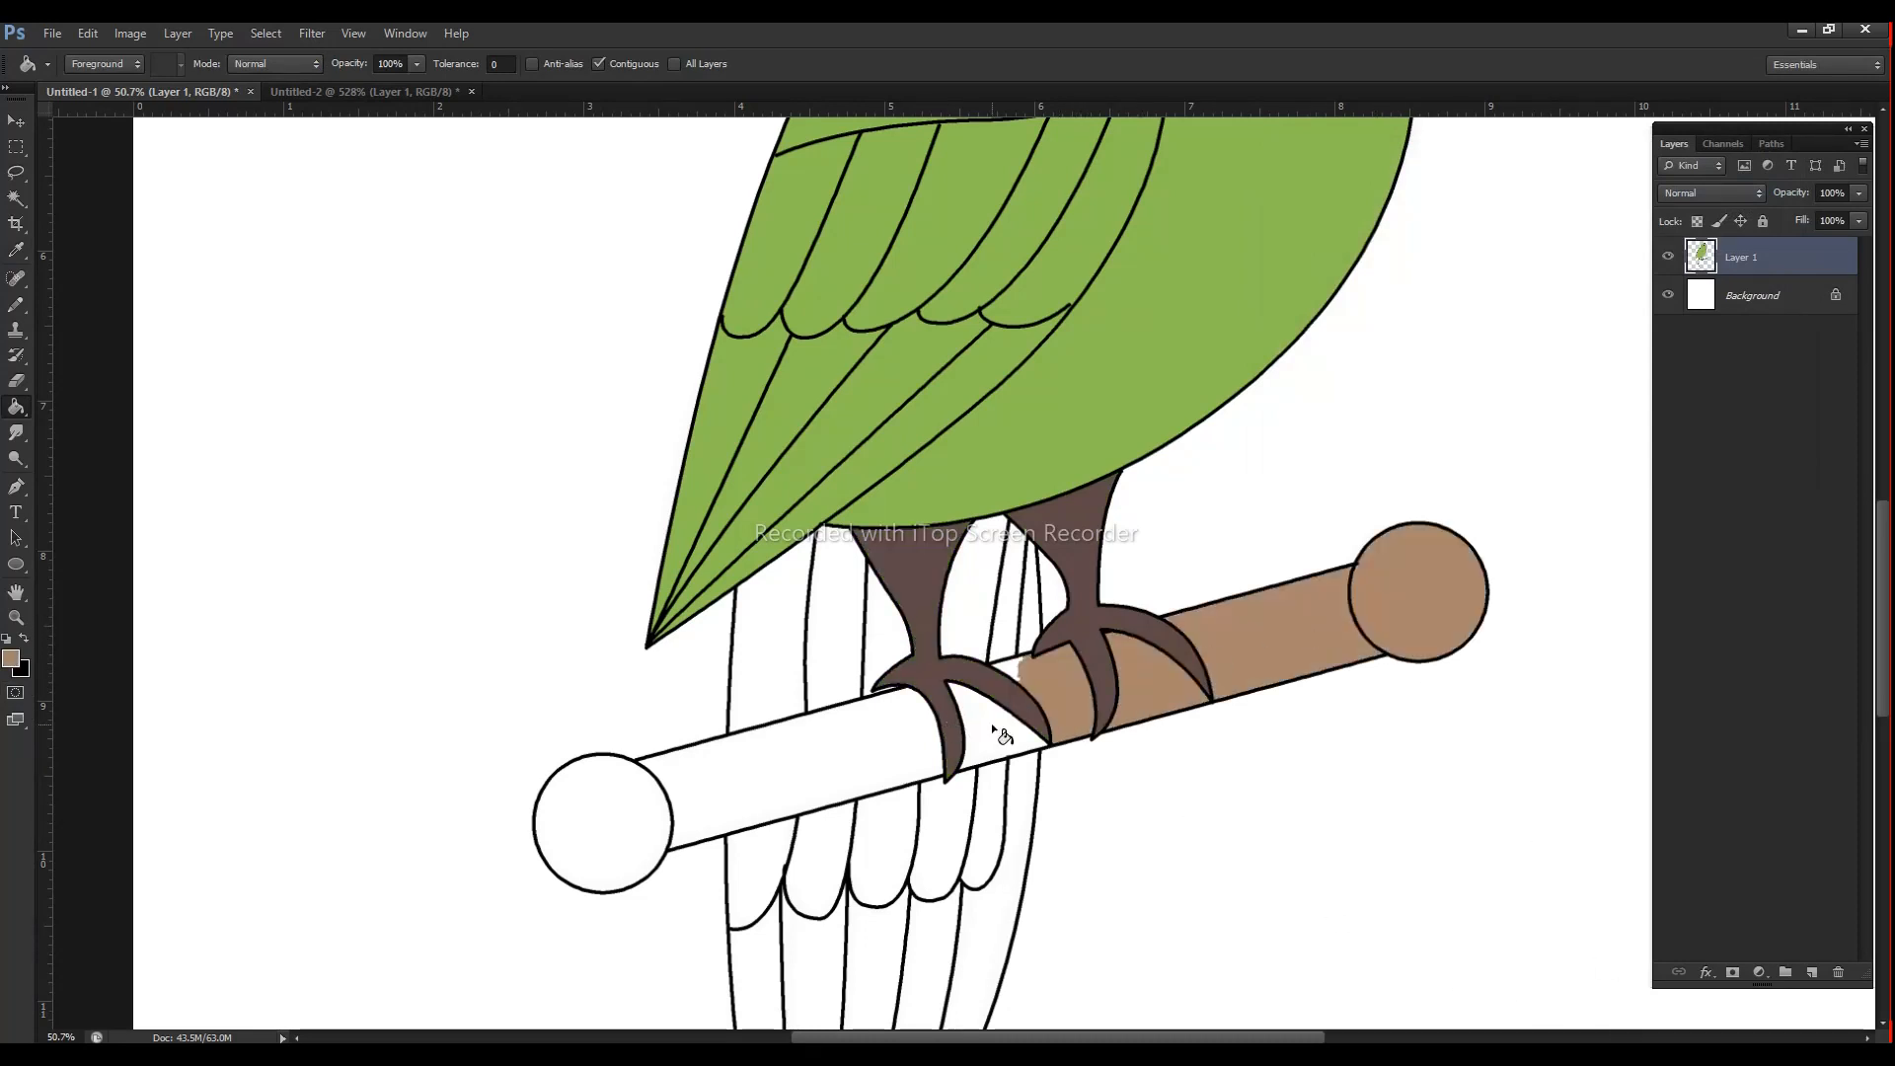
{"action": "left_click", "coordinate": [1005, 673]}
{"action": "key", "text": "ctrl+z"}
{"action": "key", "text": "ctrl+z"}
{"action": "left_click_drag", "start_coordinate": [1031, 734], "coordinate": [1043, 742]}
{"action": "key", "text": "ctrl+z"}
{"action": "left_click", "coordinate": [1041, 742]}
{"action": "left_click", "coordinate": [985, 714]}
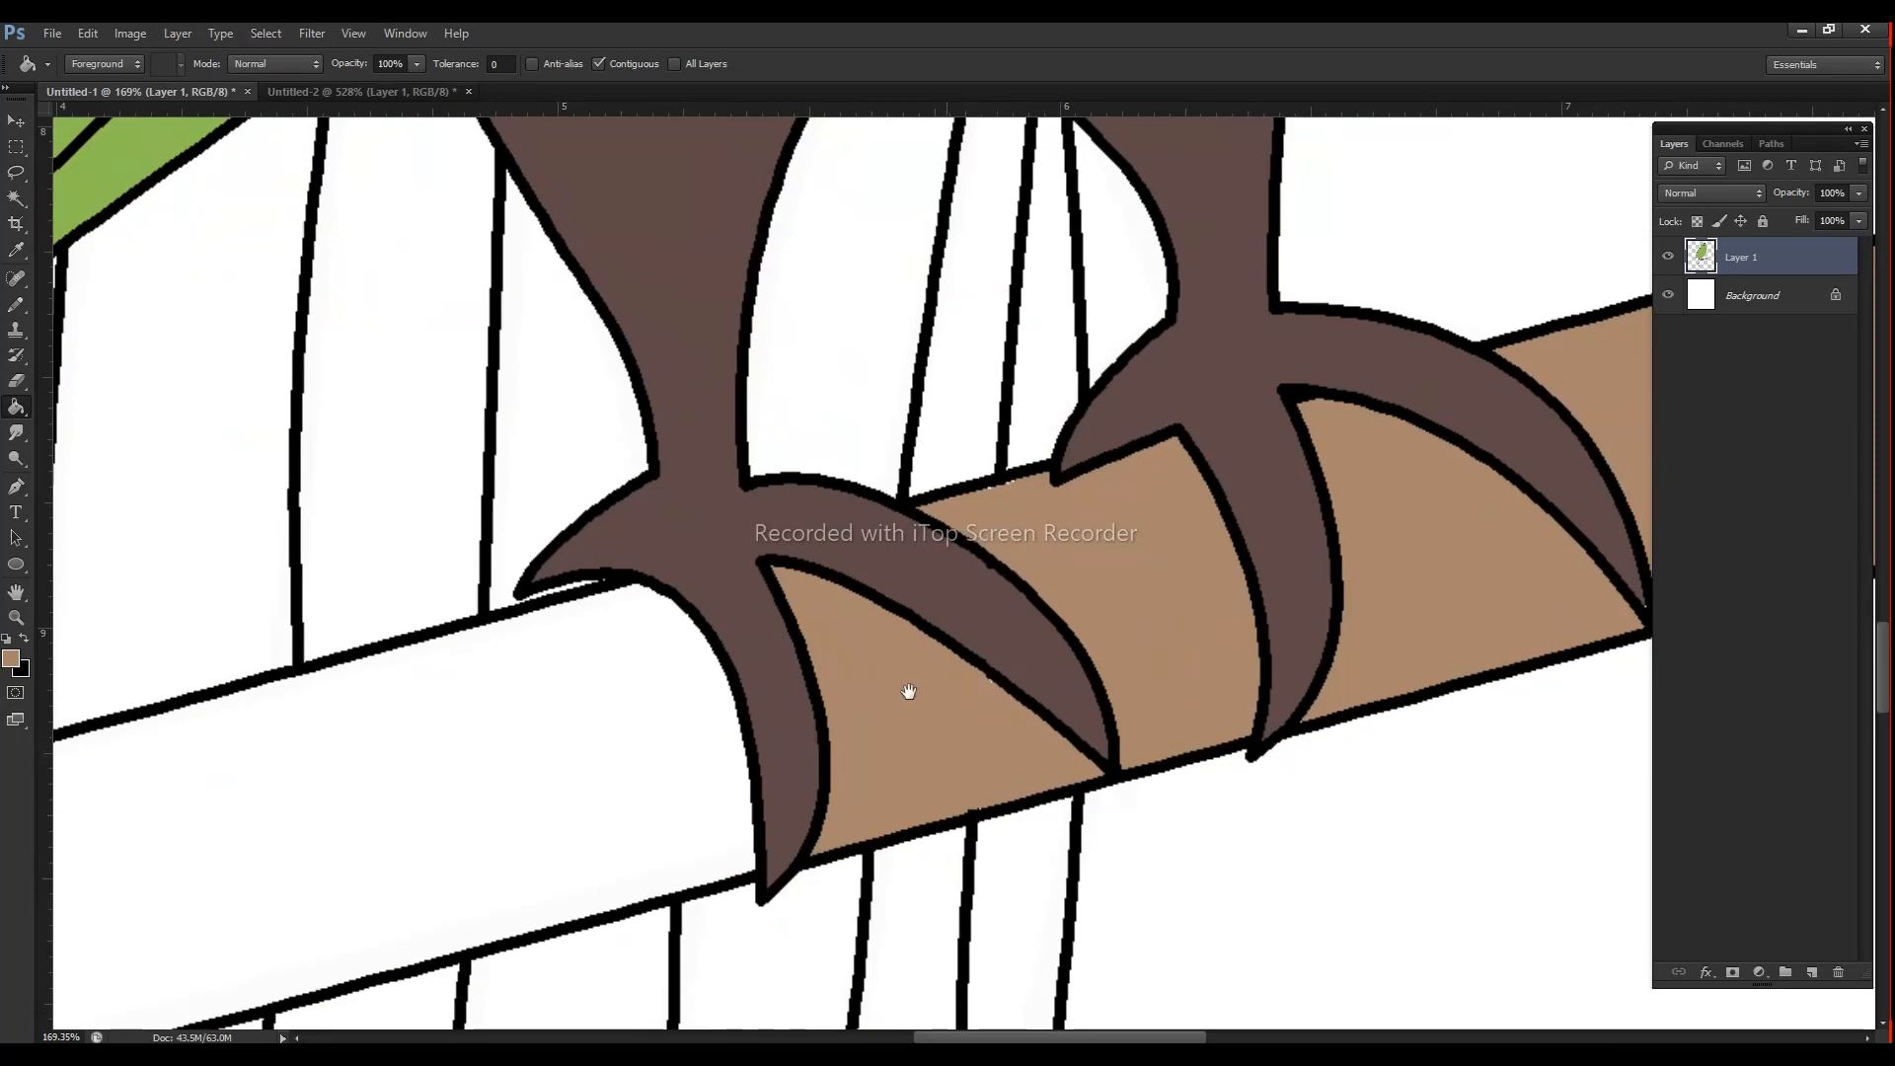
Step: Fill the remaining rod section and the lower end knob of the perch with the same light brown
{"action": "left_click_drag", "start_coordinate": [938, 678], "coordinate": [1057, 668]}
{"action": "left_click", "coordinate": [1058, 667]}
{"action": "key", "text": "ctrl+0"}
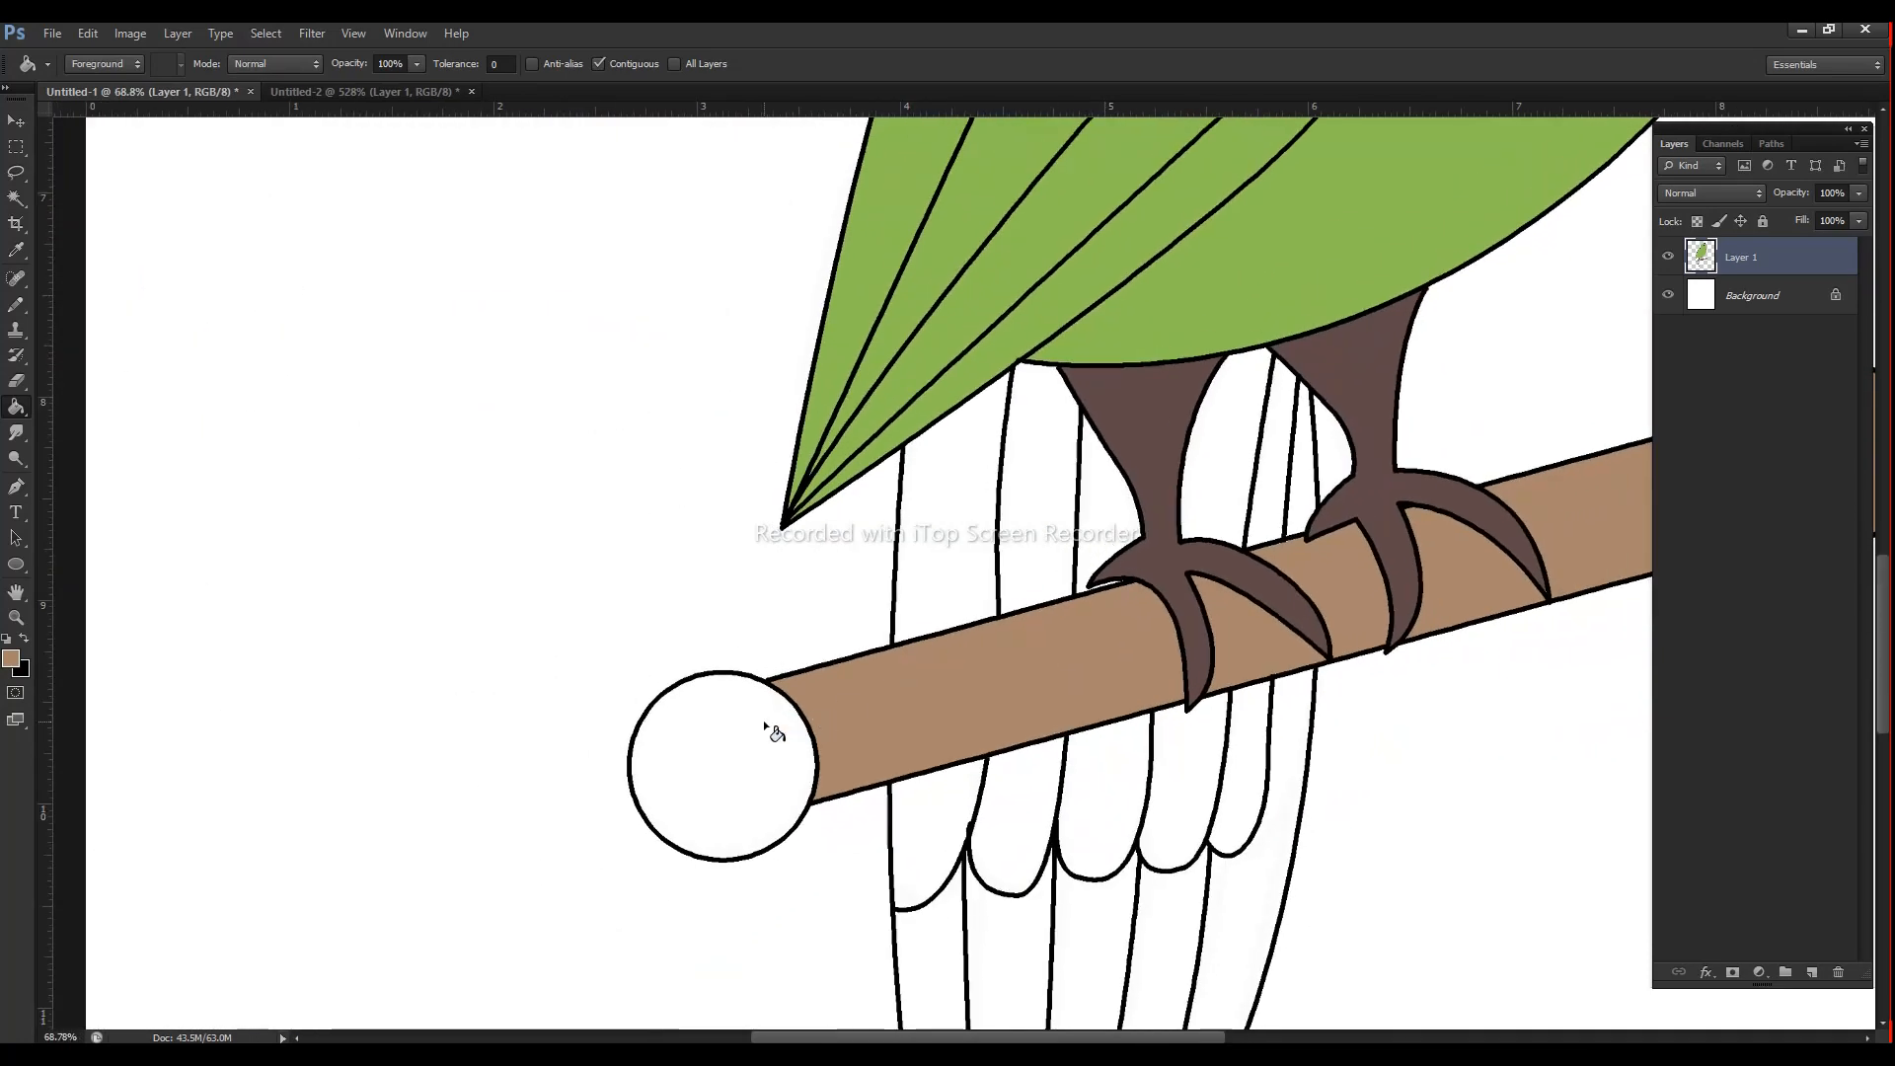
{"action": "left_click", "coordinate": [774, 732]}
{"action": "key", "text": "ctrl+0"}
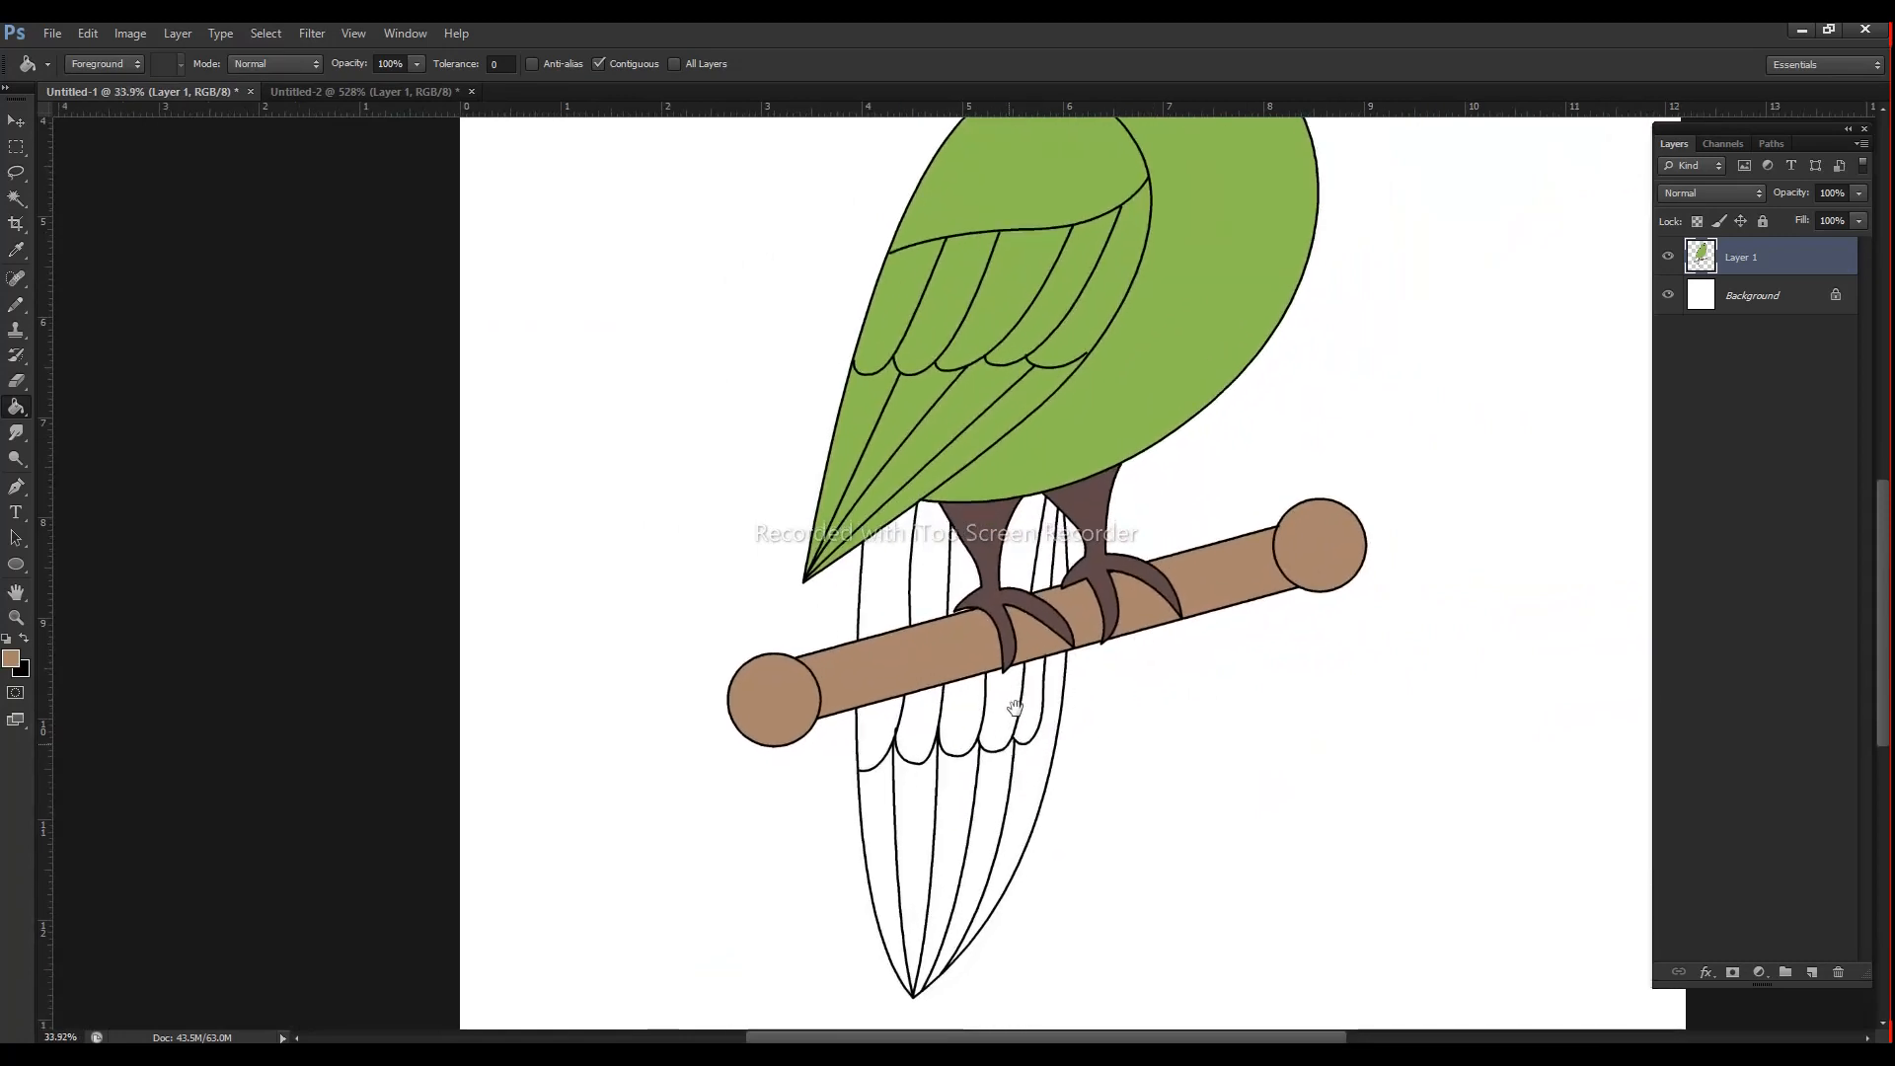
Step: Sample the parrot's light green and fill all the tail feathers above and below the perch with it
{"action": "left_click_drag", "start_coordinate": [1014, 707], "coordinate": [1026, 629]}
{"action": "left_click", "coordinate": [1007, 395], "text": "alt"}
{"action": "left_click", "coordinate": [1073, 492]}
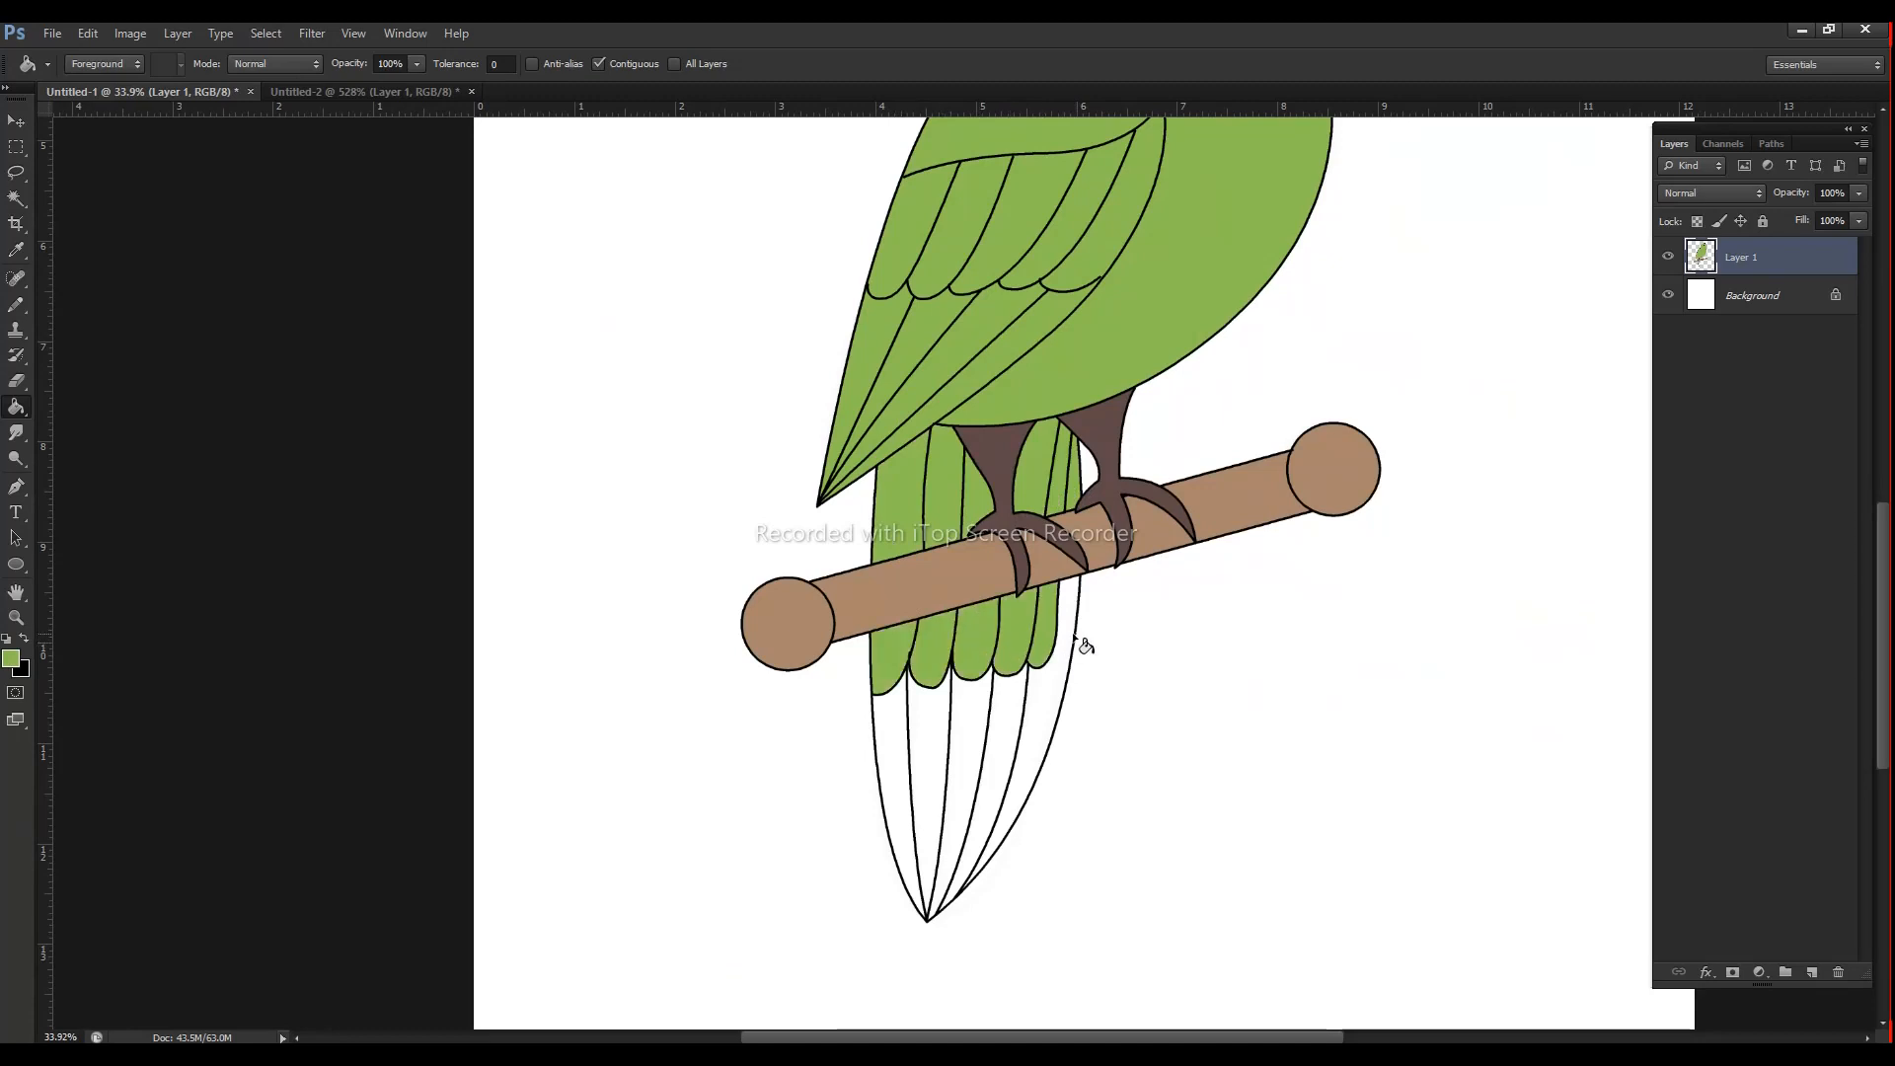
{"action": "left_click", "coordinate": [1036, 710]}
{"action": "left_click", "coordinate": [999, 721]}
{"action": "left_click", "coordinate": [960, 728]}
{"action": "left_click", "coordinate": [920, 729]}
{"action": "left_click", "coordinate": [884, 728]}
Step: Set the foreground colour to red (d80532) and fill both parts of the parrot's beak with it
{"action": "left_click_drag", "start_coordinate": [964, 612], "coordinate": [1028, 405]}
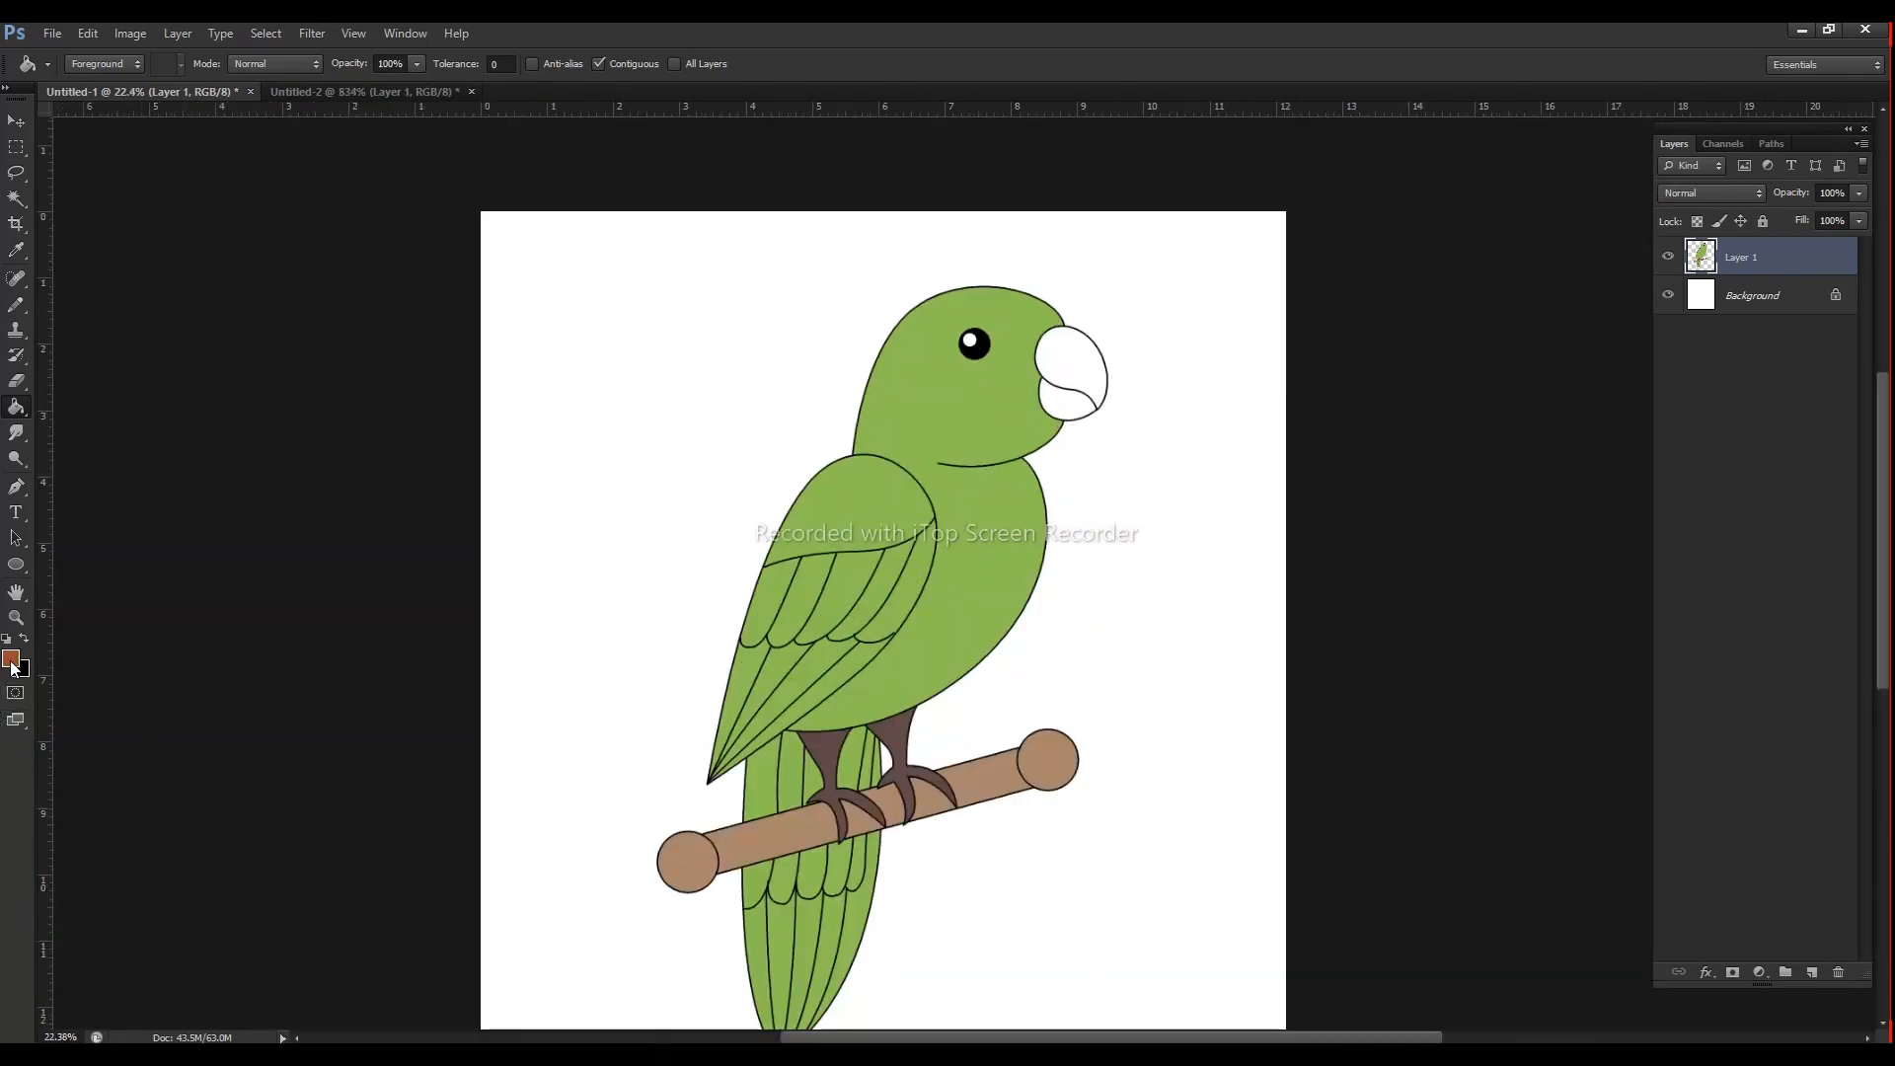
{"action": "left_click", "coordinate": [11, 658]}
{"action": "left_click", "coordinate": [1499, 254]}
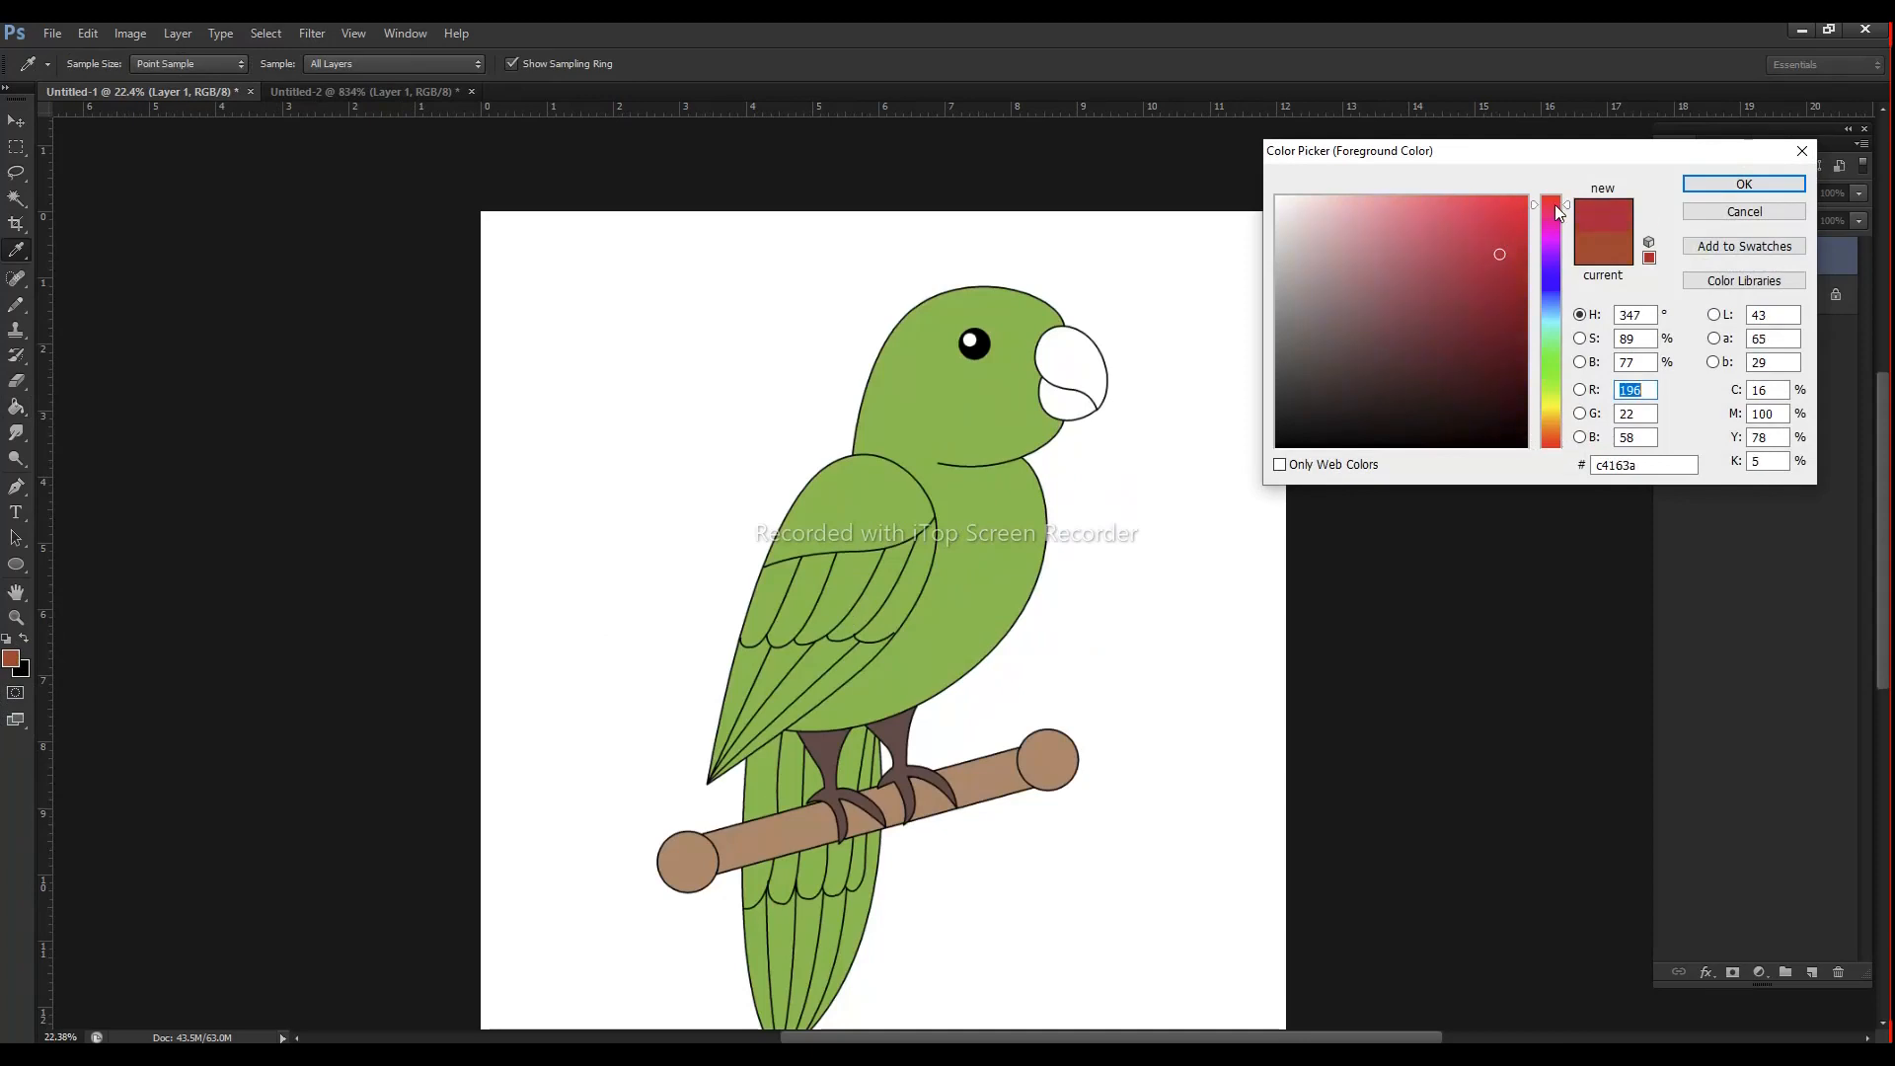
{"action": "left_click", "coordinate": [1516, 223]}
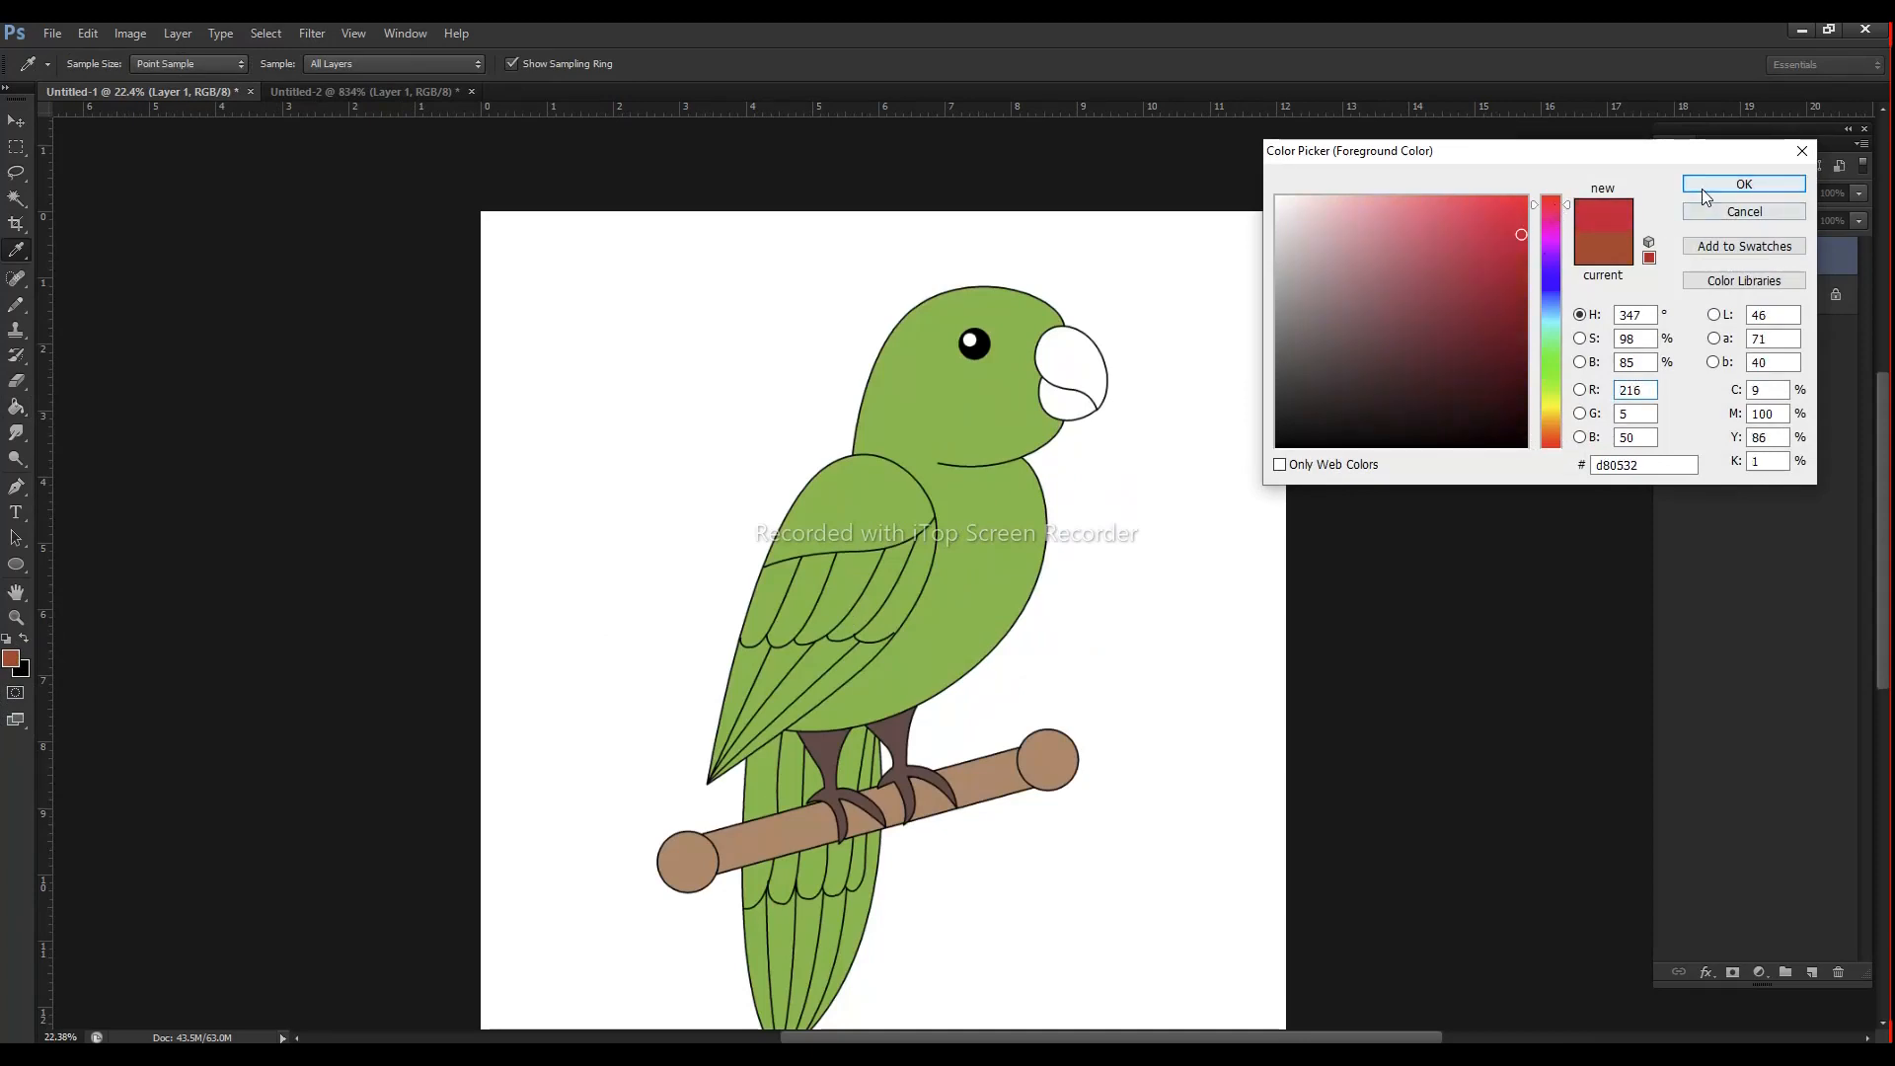
{"action": "left_click", "coordinate": [1743, 184]}
{"action": "key", "text": "g"}
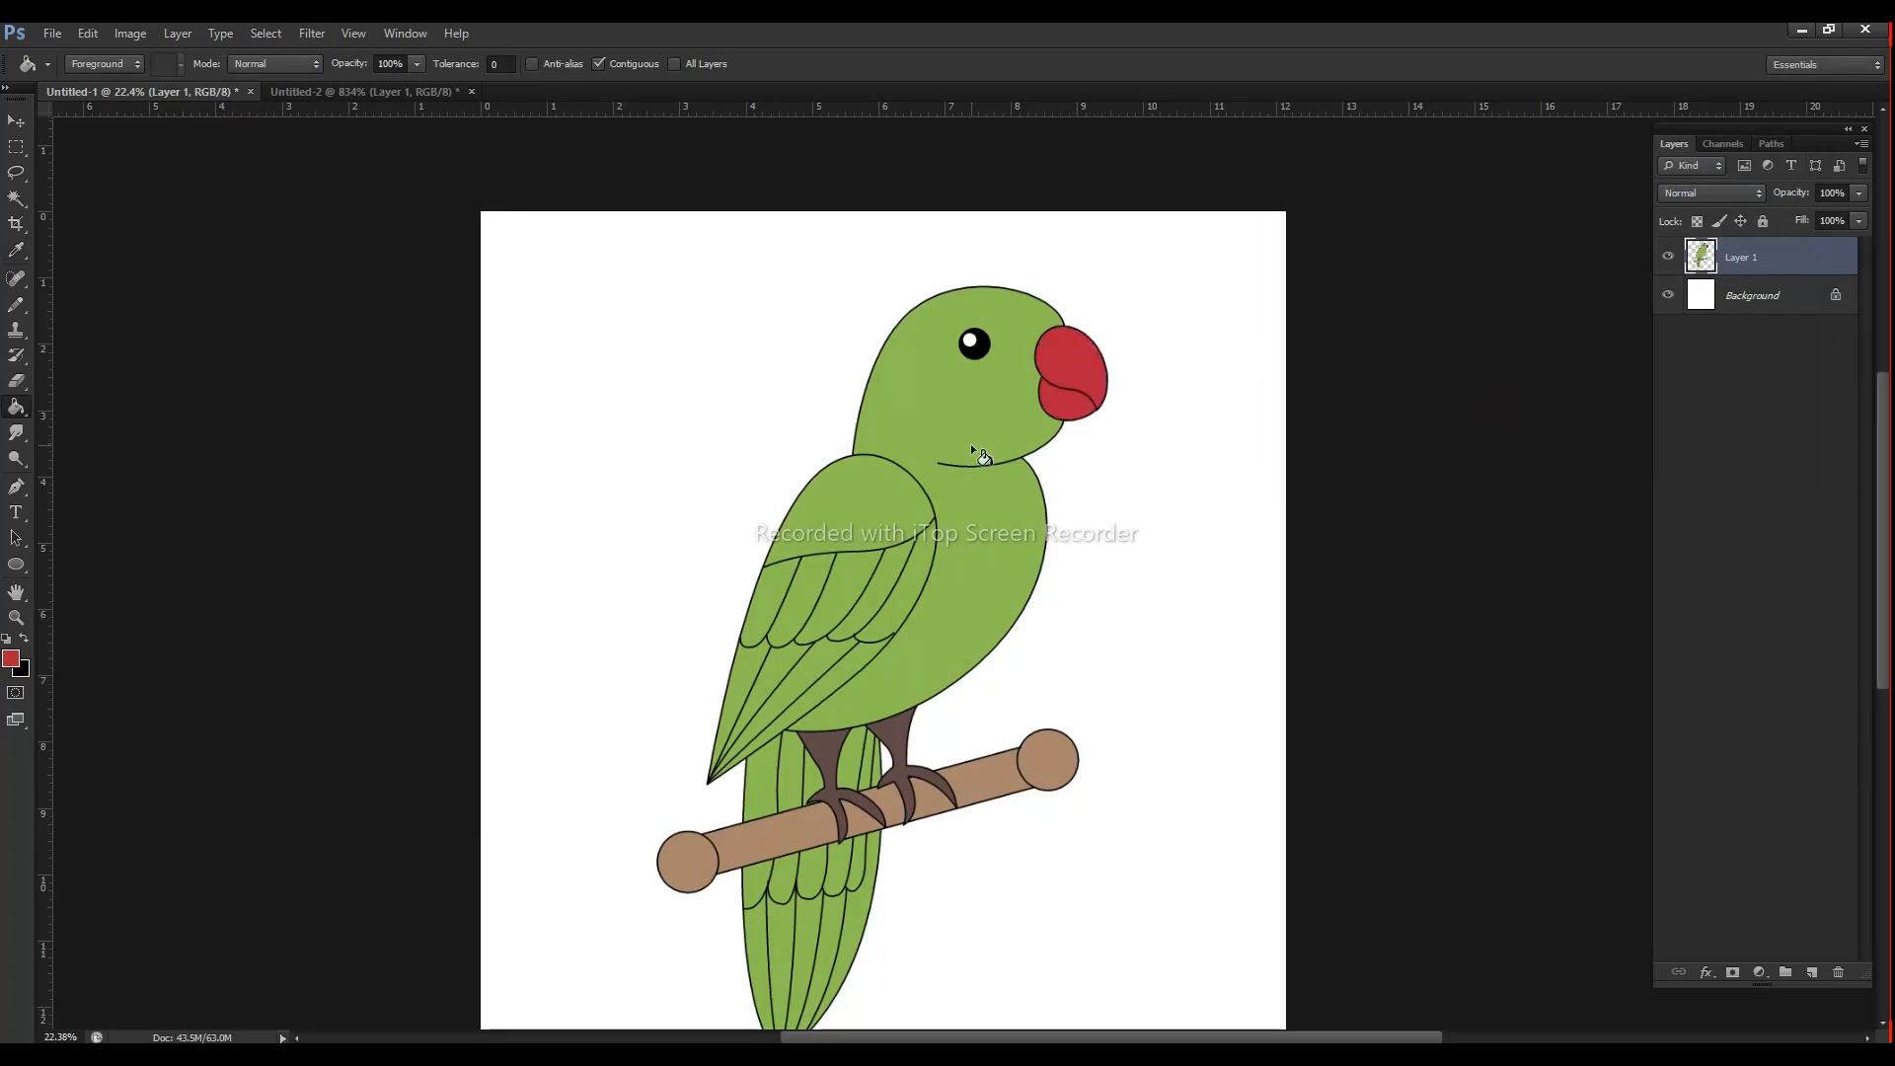
Step: Add a new layer above the artwork with black as the foreground colour, and make Layer 1 active for the Magic Wand
{"action": "left_click_drag", "start_coordinate": [1030, 441], "coordinate": [1010, 609]}
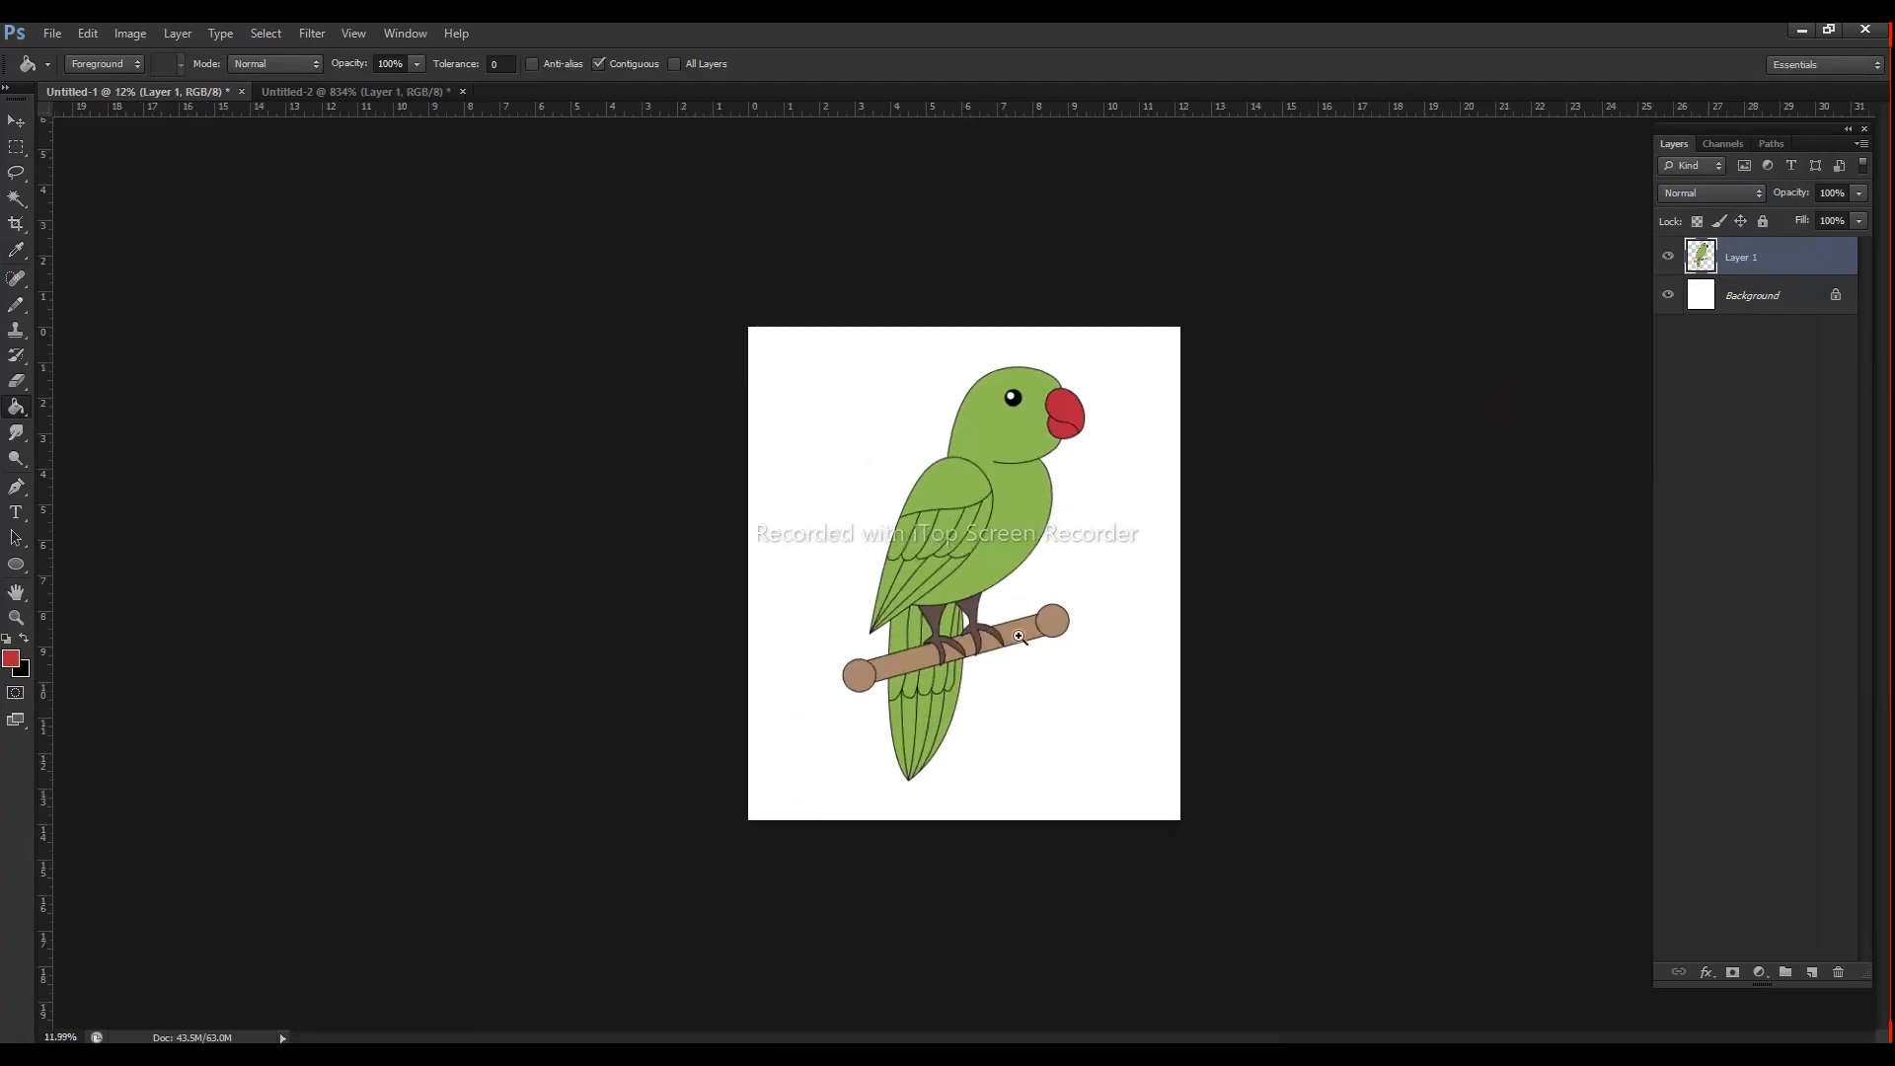
{"action": "left_click", "coordinate": [1030, 682], "text": "ctrl"}
{"action": "left_click", "coordinate": [975, 610], "text": "ctrl"}
{"action": "right_click", "coordinate": [975, 610]}
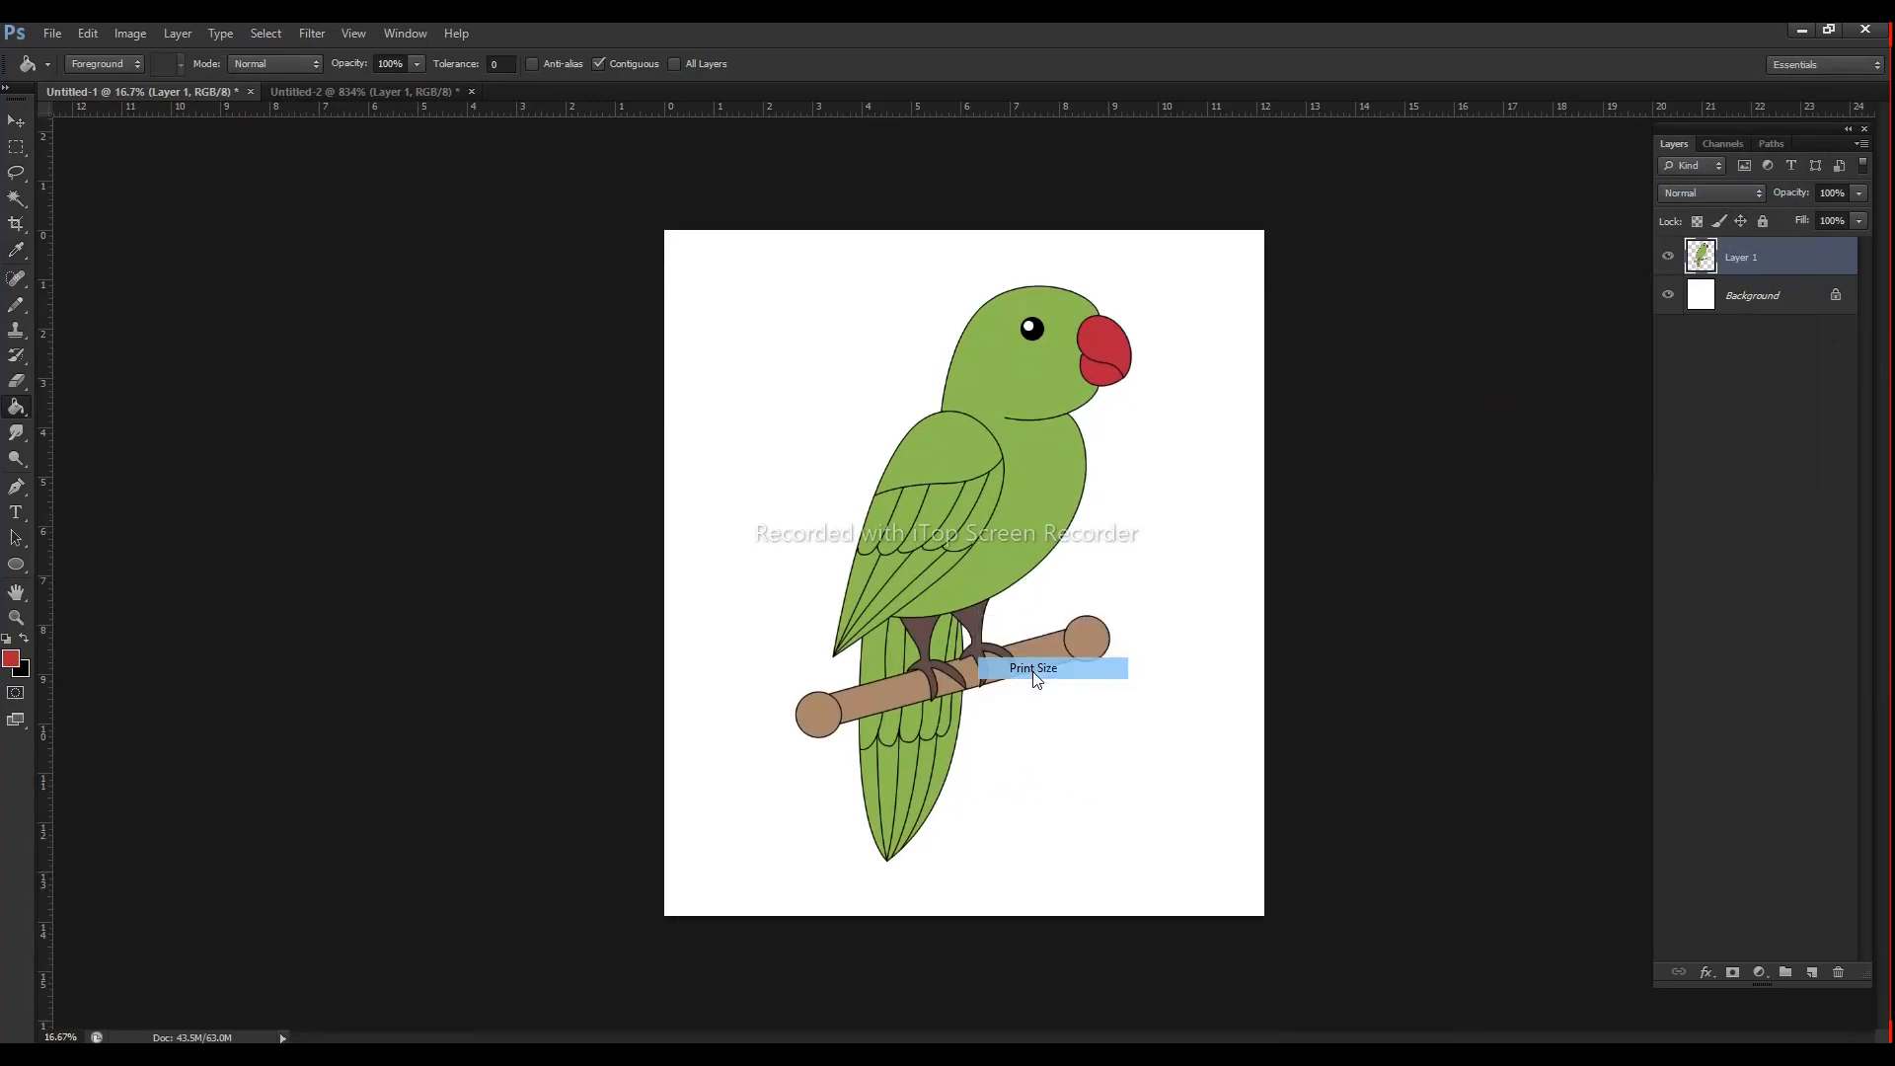
{"action": "left_click", "coordinate": [1034, 670]}
{"action": "left_click_drag", "start_coordinate": [1168, 628], "coordinate": [956, 683]}
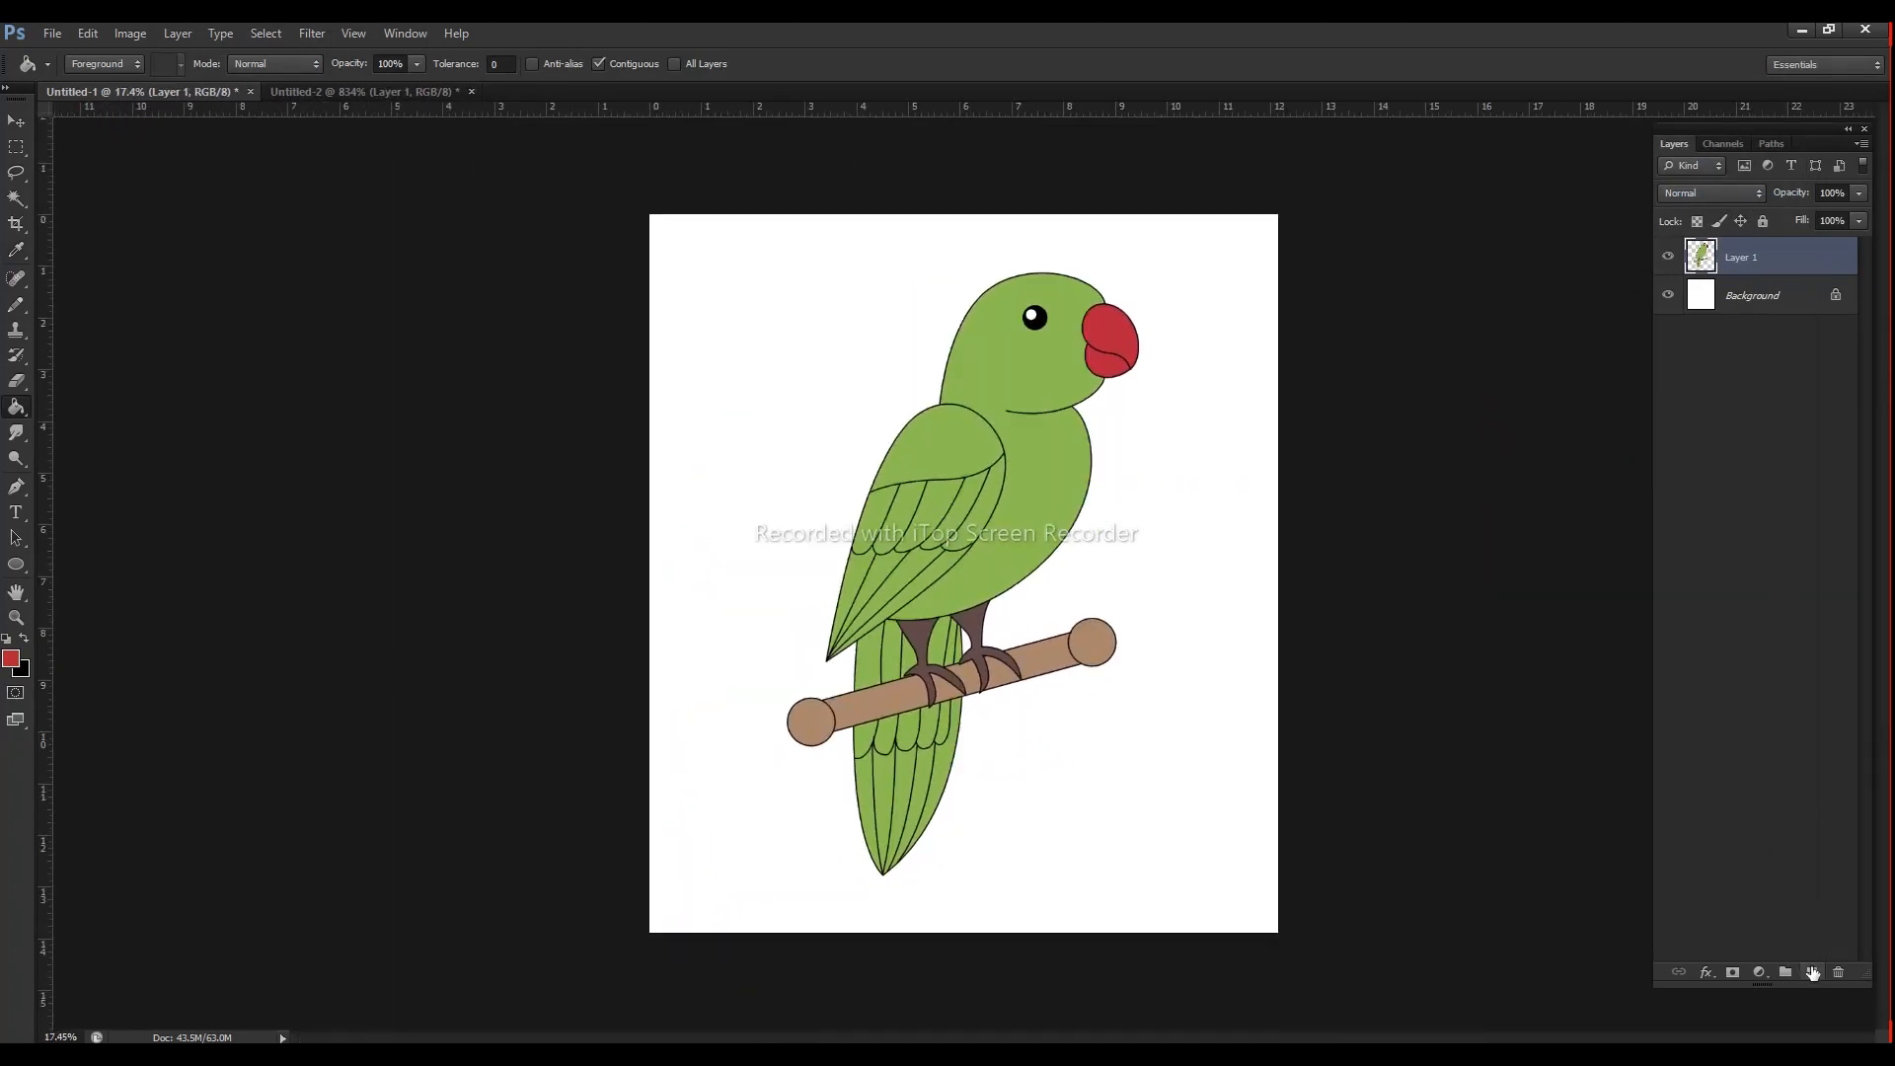
{"action": "left_click", "coordinate": [1814, 973]}
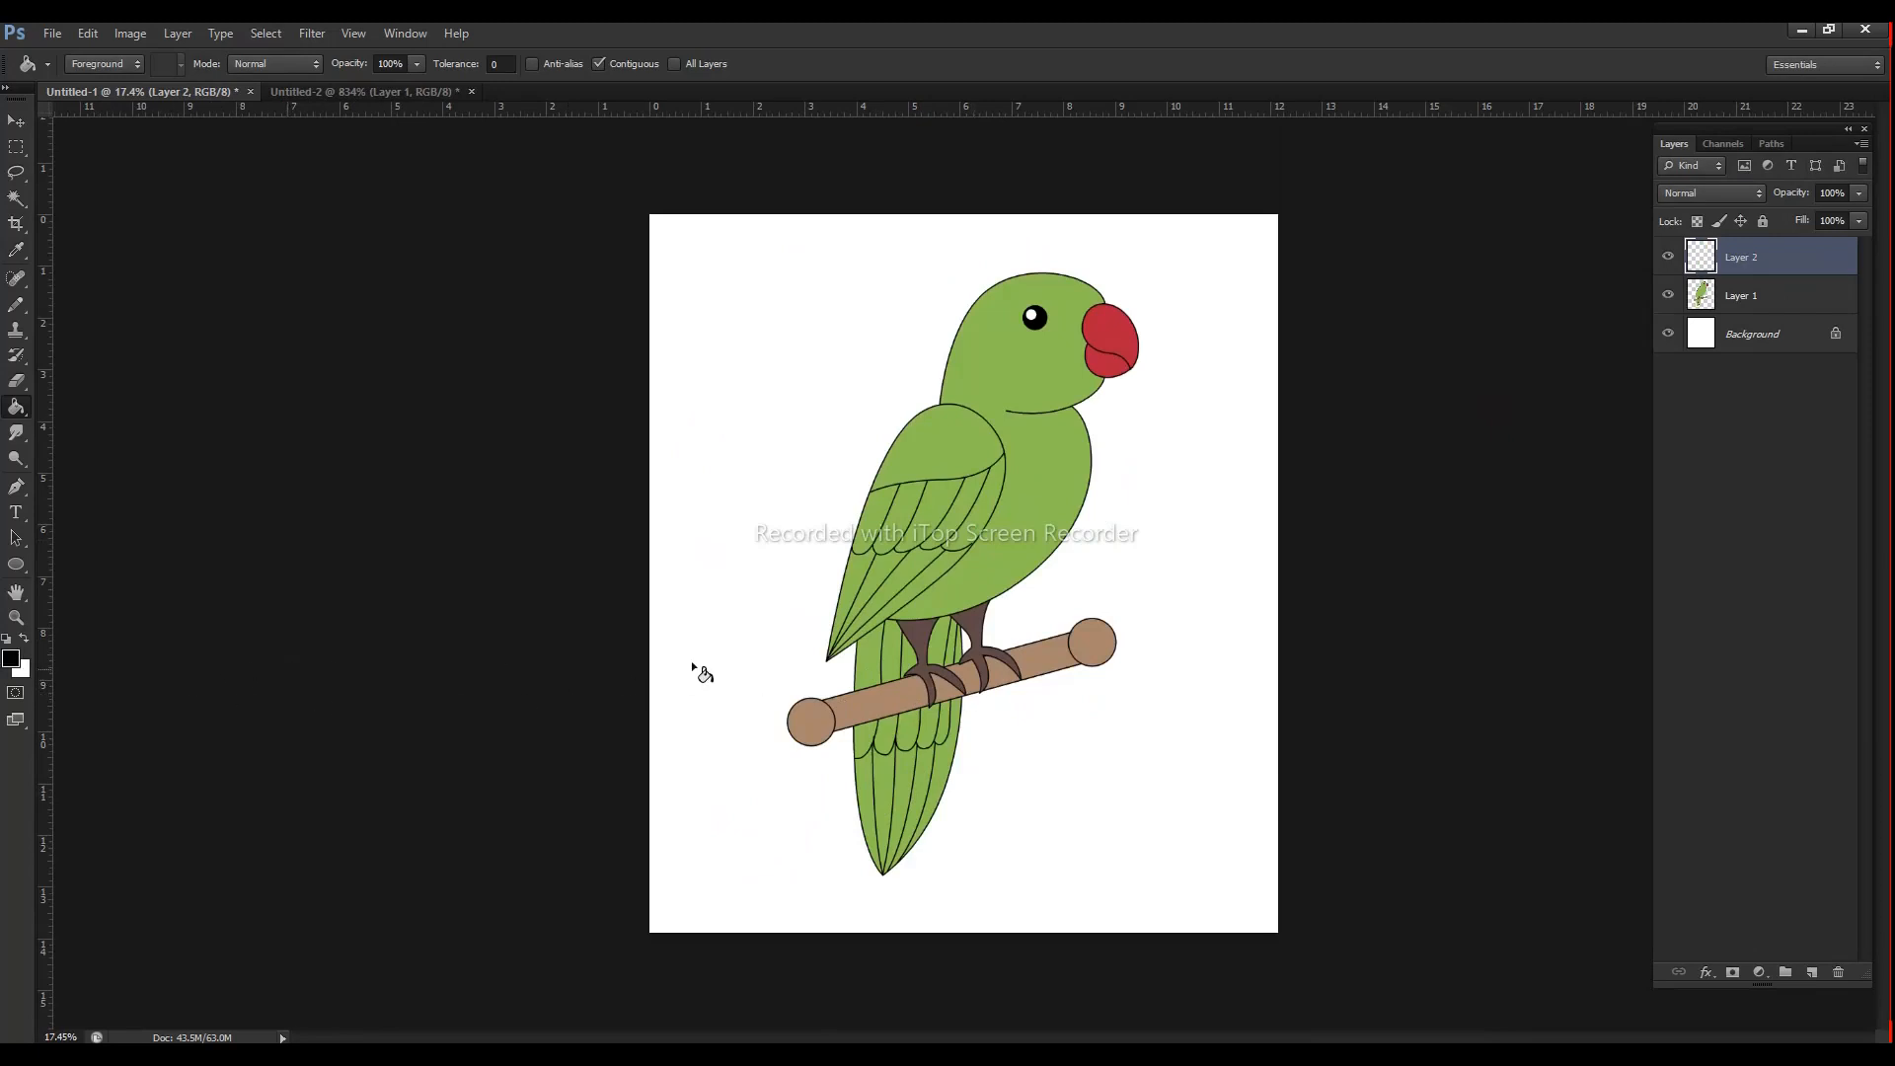
{"action": "key", "text": "w"}
{"action": "key", "text": "shift+w"}
{"action": "key", "text": "ctrl+d"}
{"action": "left_click_drag", "start_coordinate": [930, 506], "coordinate": [987, 506]}
{"action": "left_click", "coordinate": [1695, 305]}
{"action": "left_click", "coordinate": [985, 505], "text": "shift"}
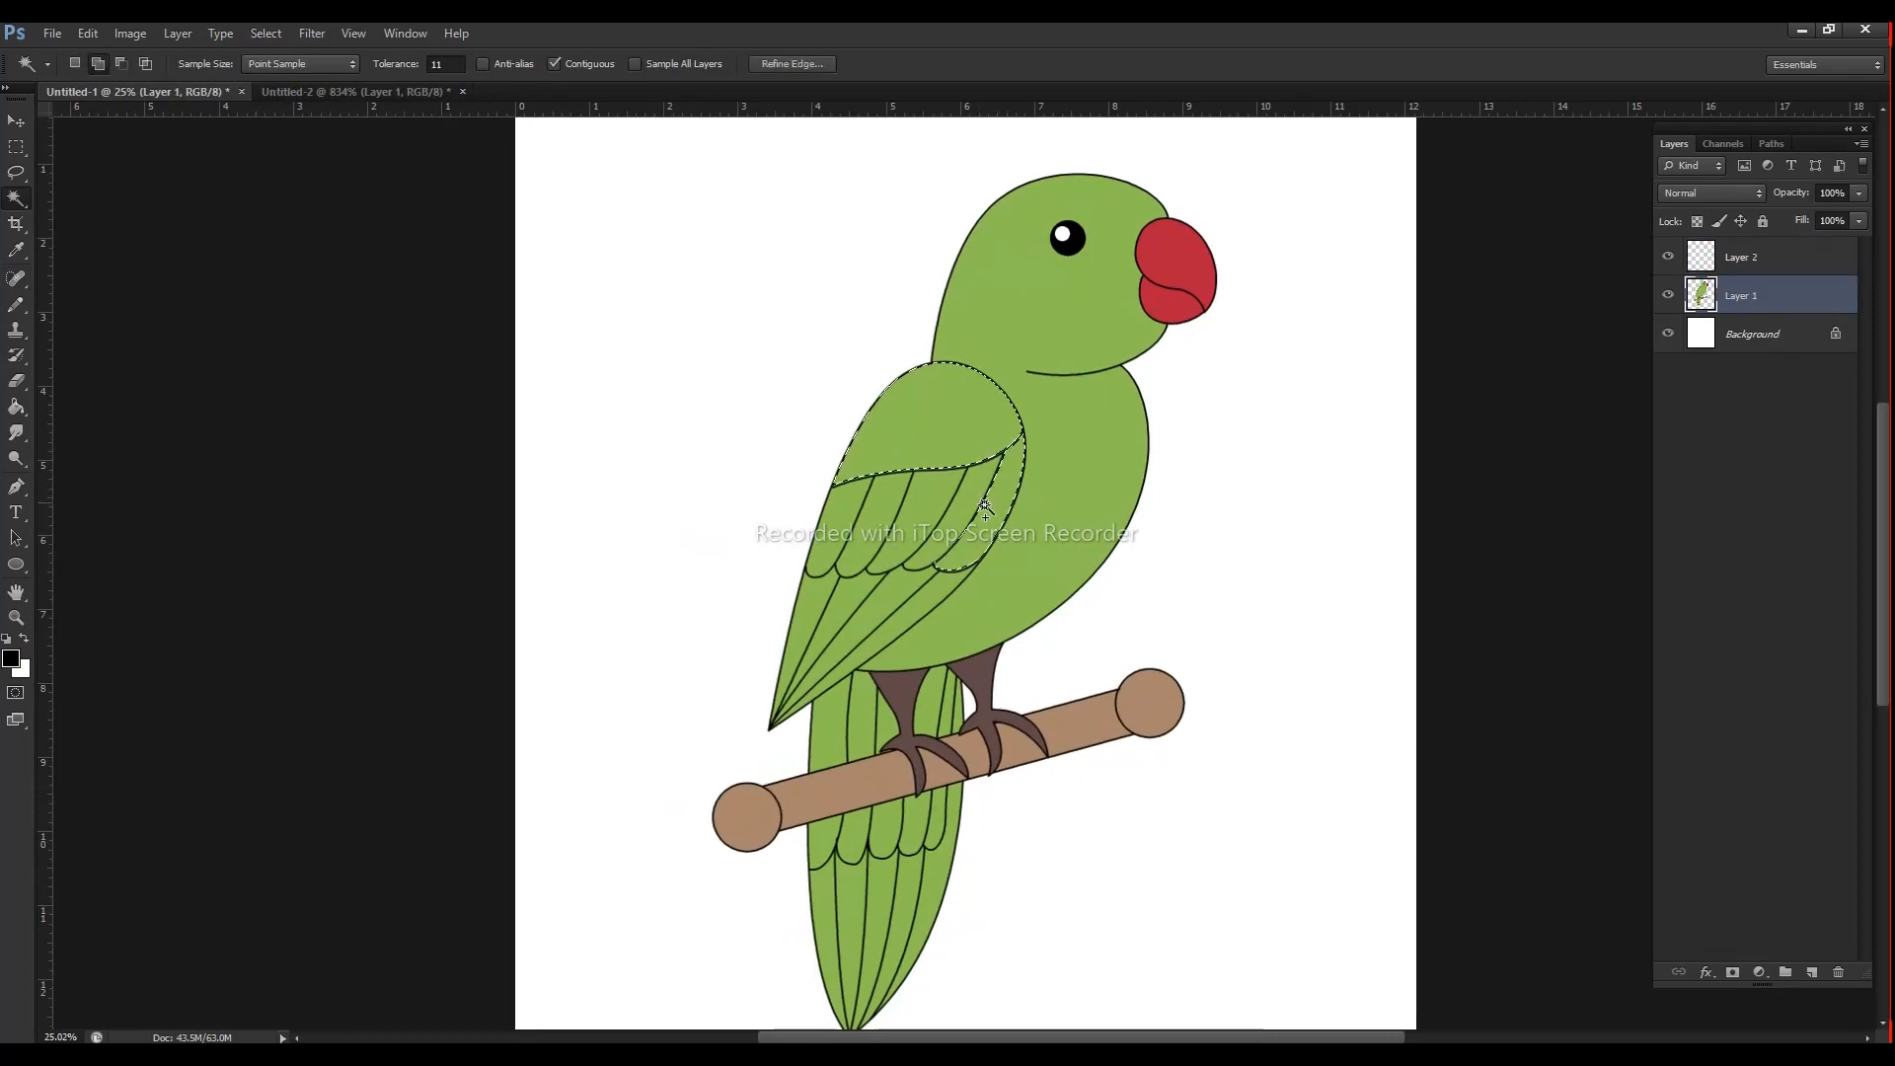
{"action": "left_click", "coordinate": [923, 549], "text": "shift"}
{"action": "left_click", "coordinate": [859, 545], "text": "shift"}
{"action": "left_click", "coordinate": [807, 546], "text": "shift"}
{"action": "key", "text": "ctrl+z"}
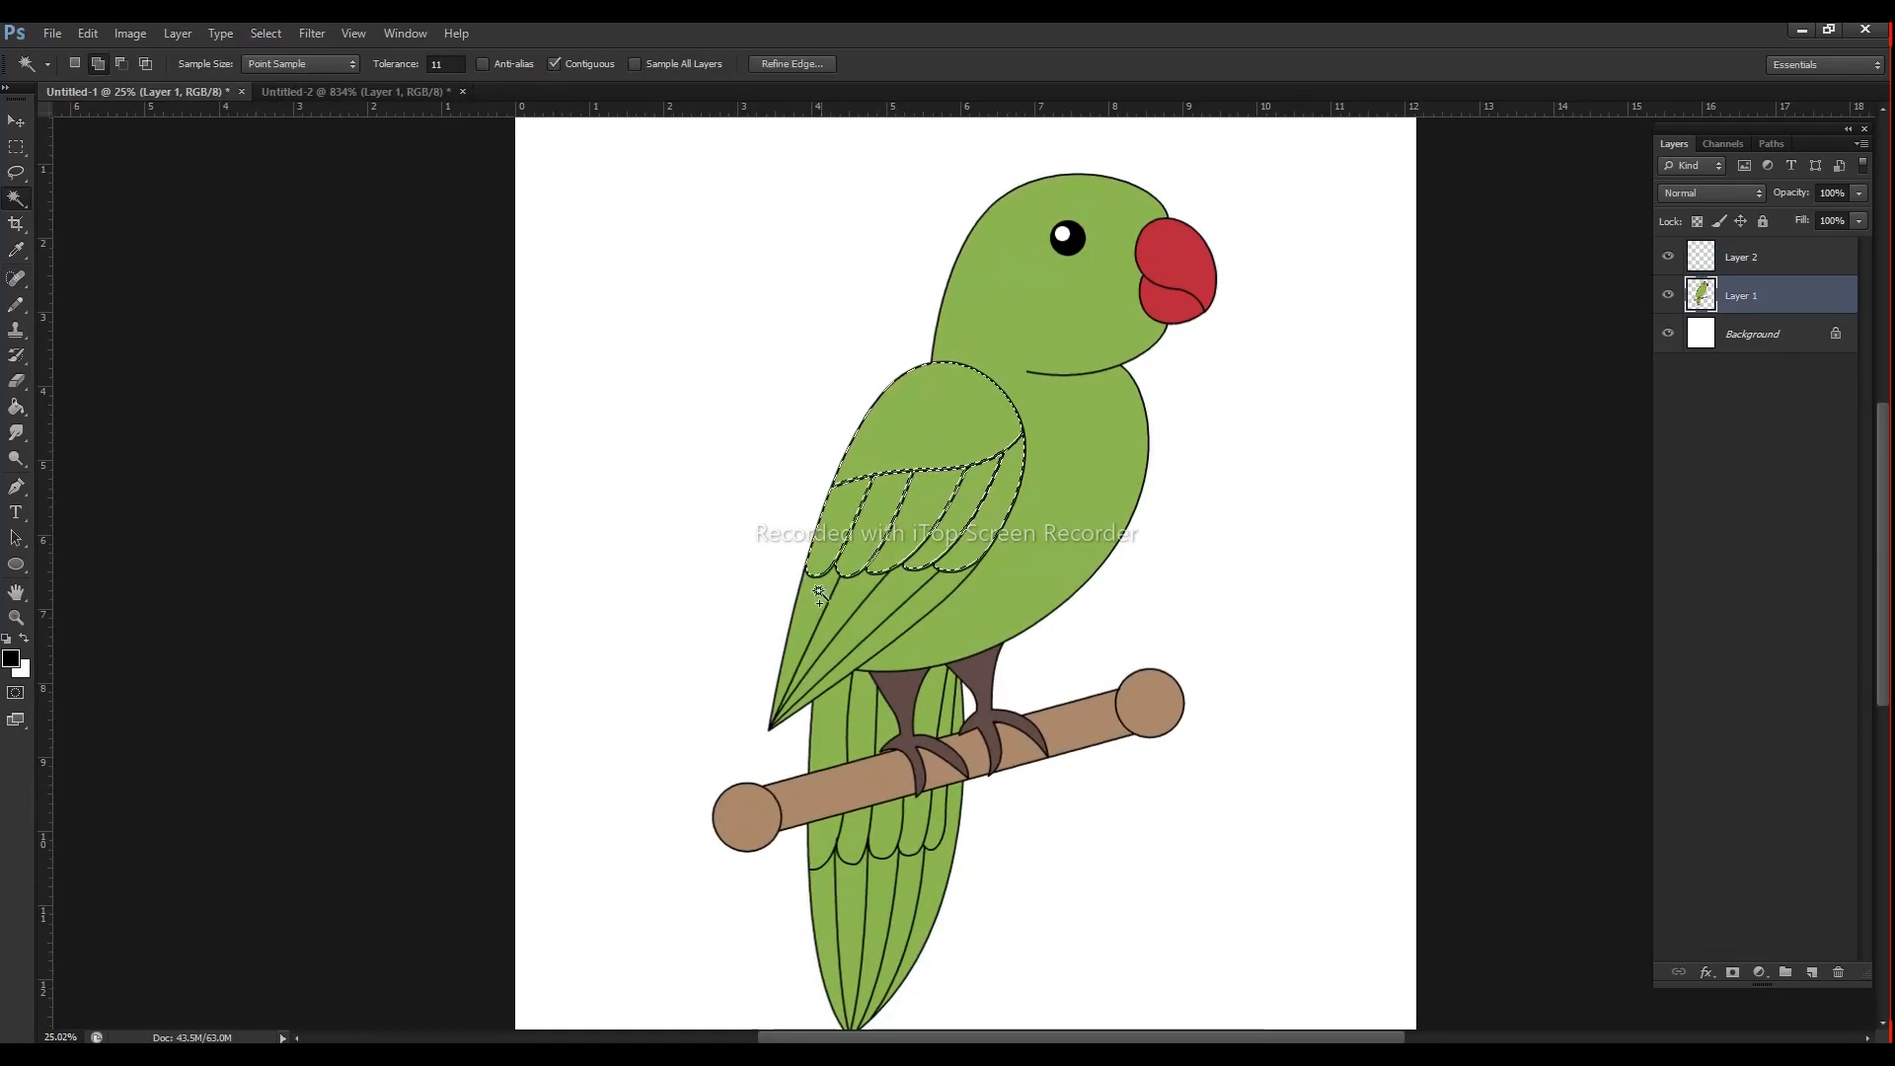
{"action": "left_click", "coordinate": [919, 605], "text": "shift"}
{"action": "key", "text": "ctrl+z"}
{"action": "key", "text": "ctrl+d"}
Step: Select all the feathers of the wing's middle row on Layer 1 with the Magic Wand
{"action": "left_click", "coordinate": [882, 505], "text": "shift"}
{"action": "left_click", "coordinate": [935, 501], "text": "shift"}
{"action": "left_click", "coordinate": [980, 496], "text": "shift"}
{"action": "left_click", "coordinate": [1009, 487], "text": "shift"}
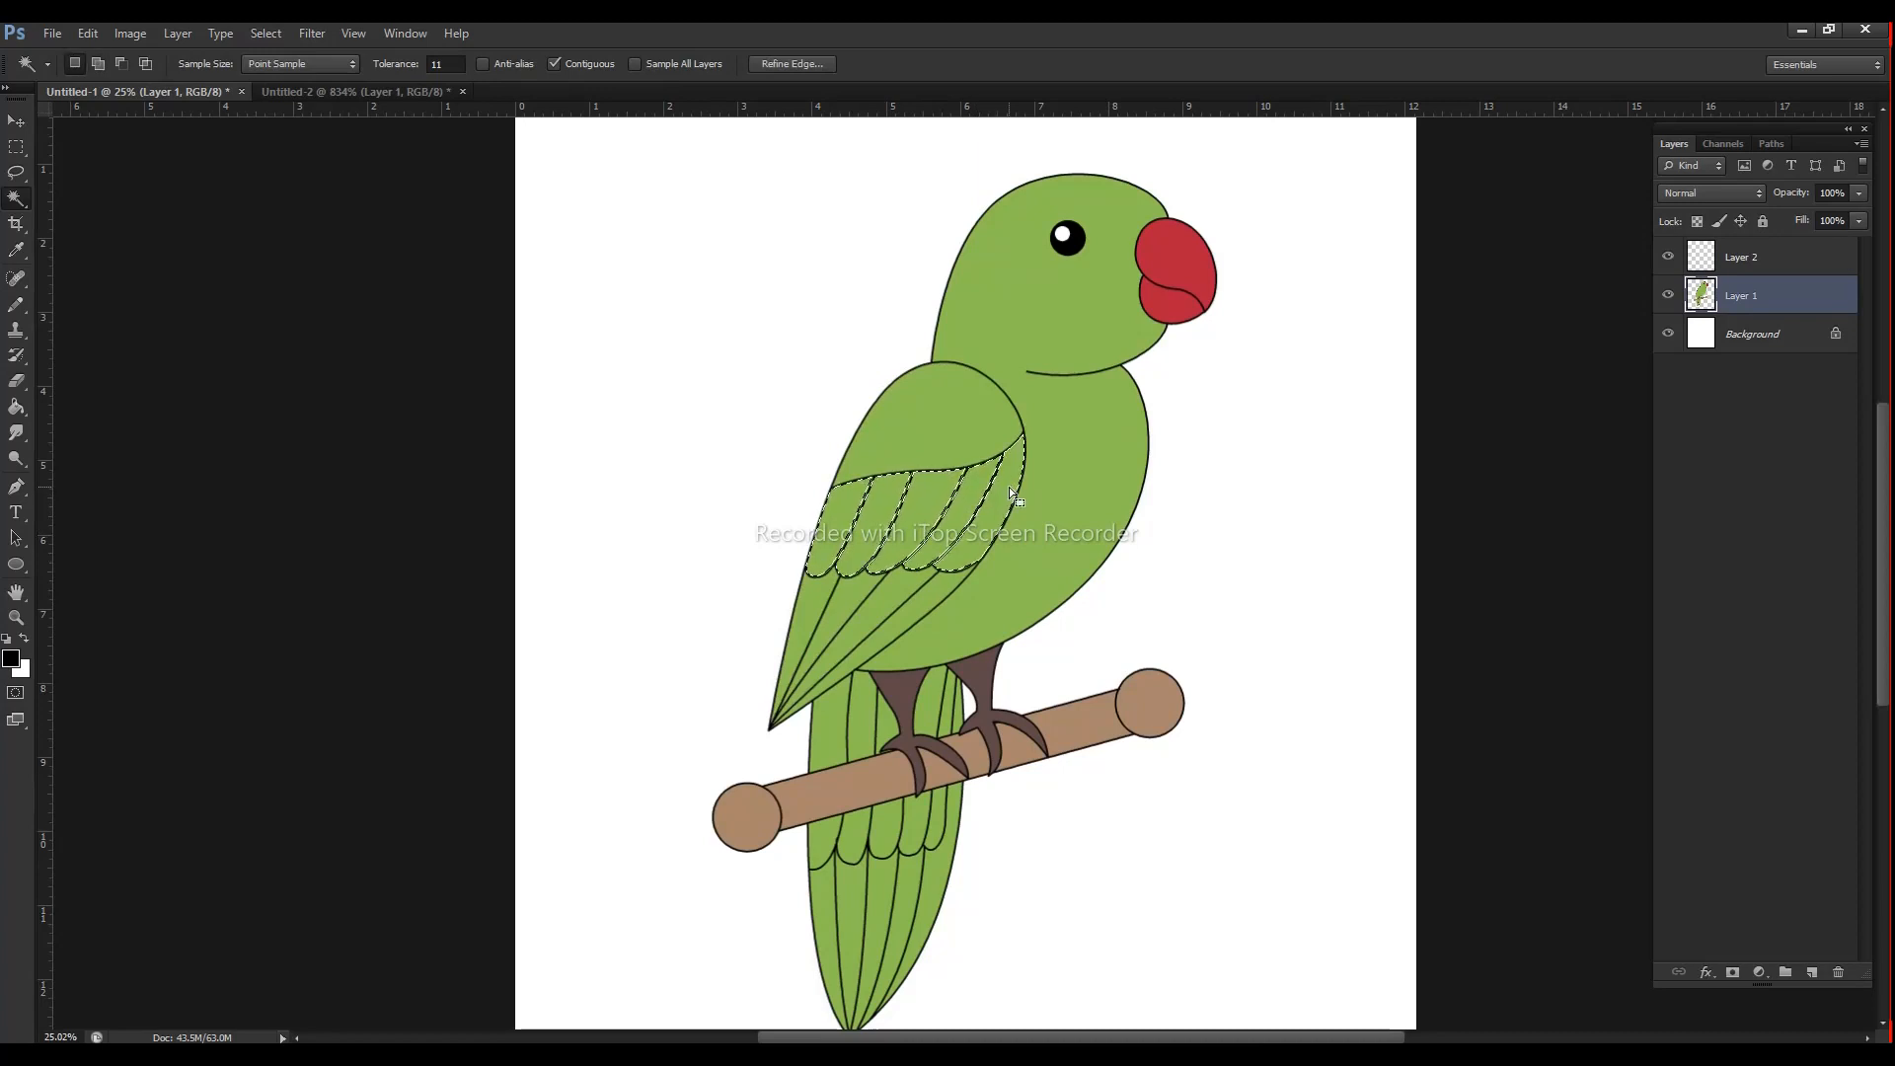
Step: Make Layer 2 active and set its blend mode to Soft Light
{"action": "key", "text": "j"}
{"action": "left_click", "coordinate": [1747, 256]}
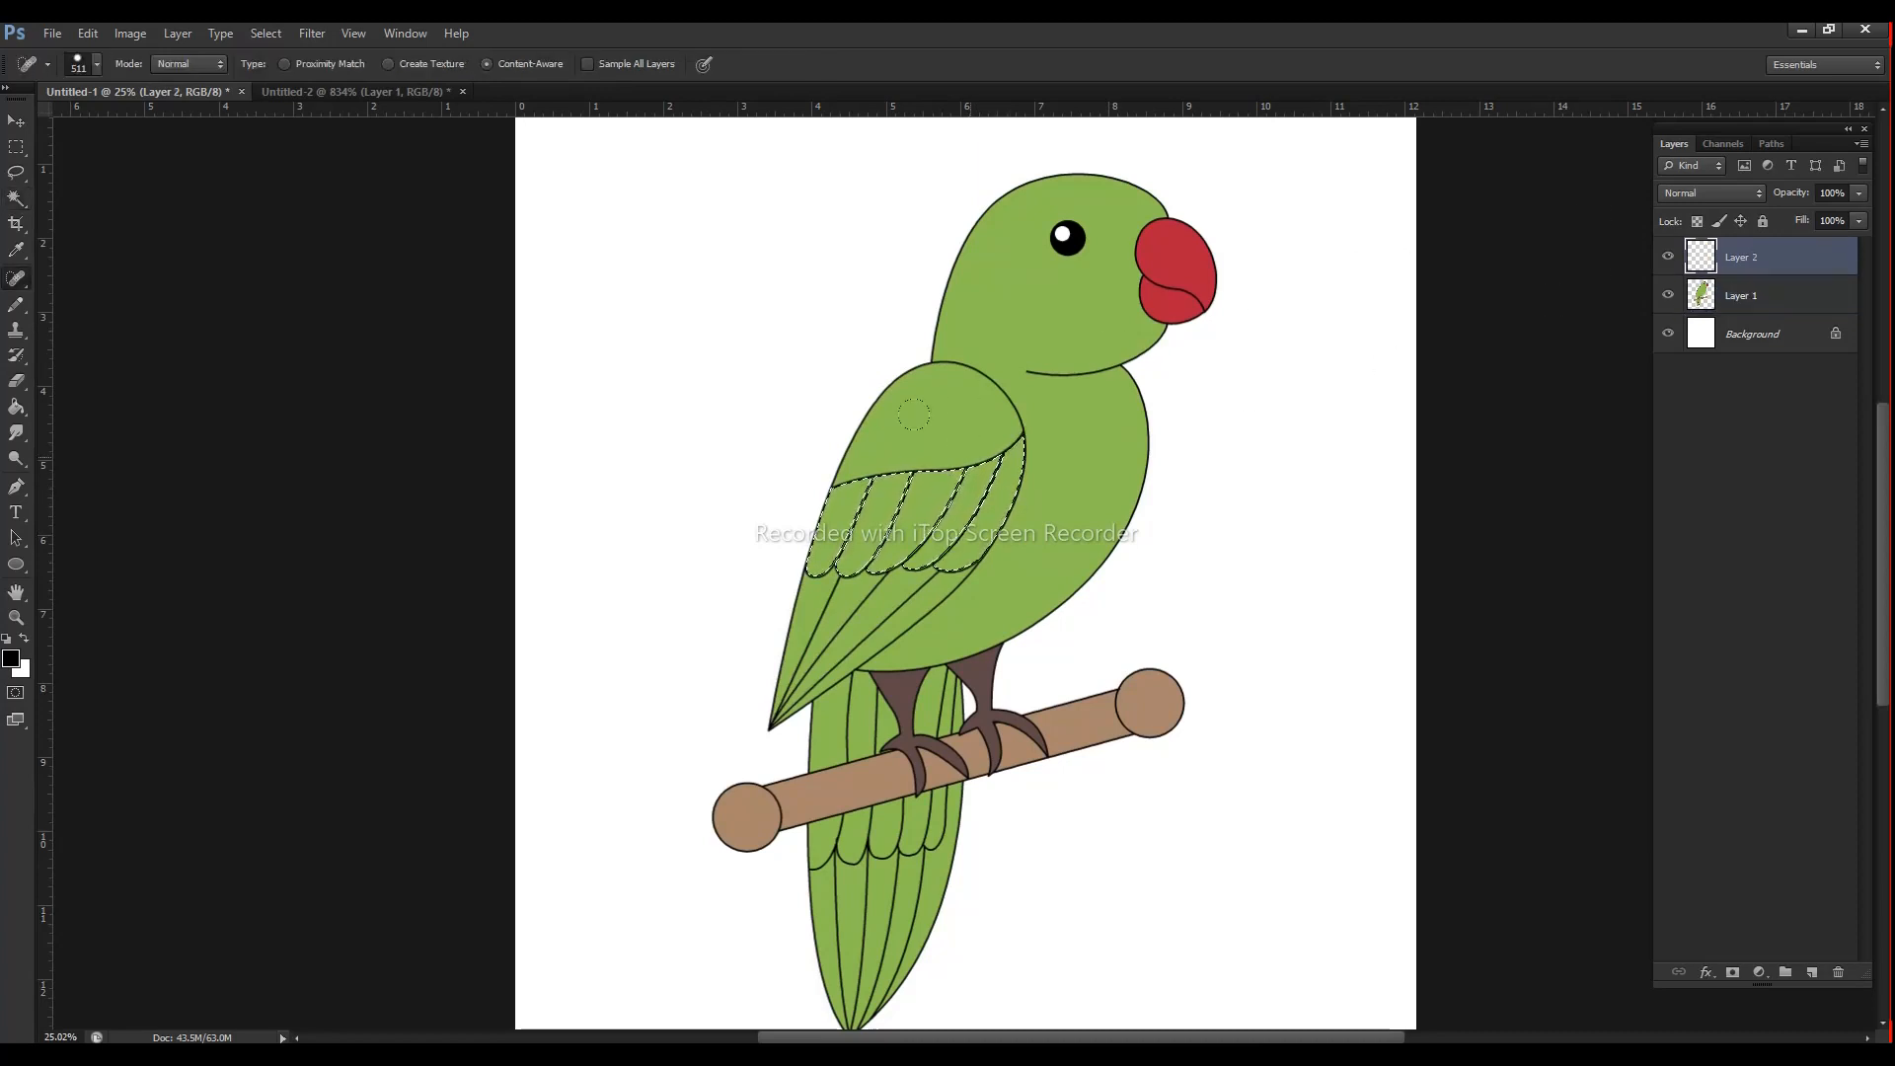
{"action": "left_click", "coordinate": [1726, 191]}
{"action": "left_click", "coordinate": [1674, 469]}
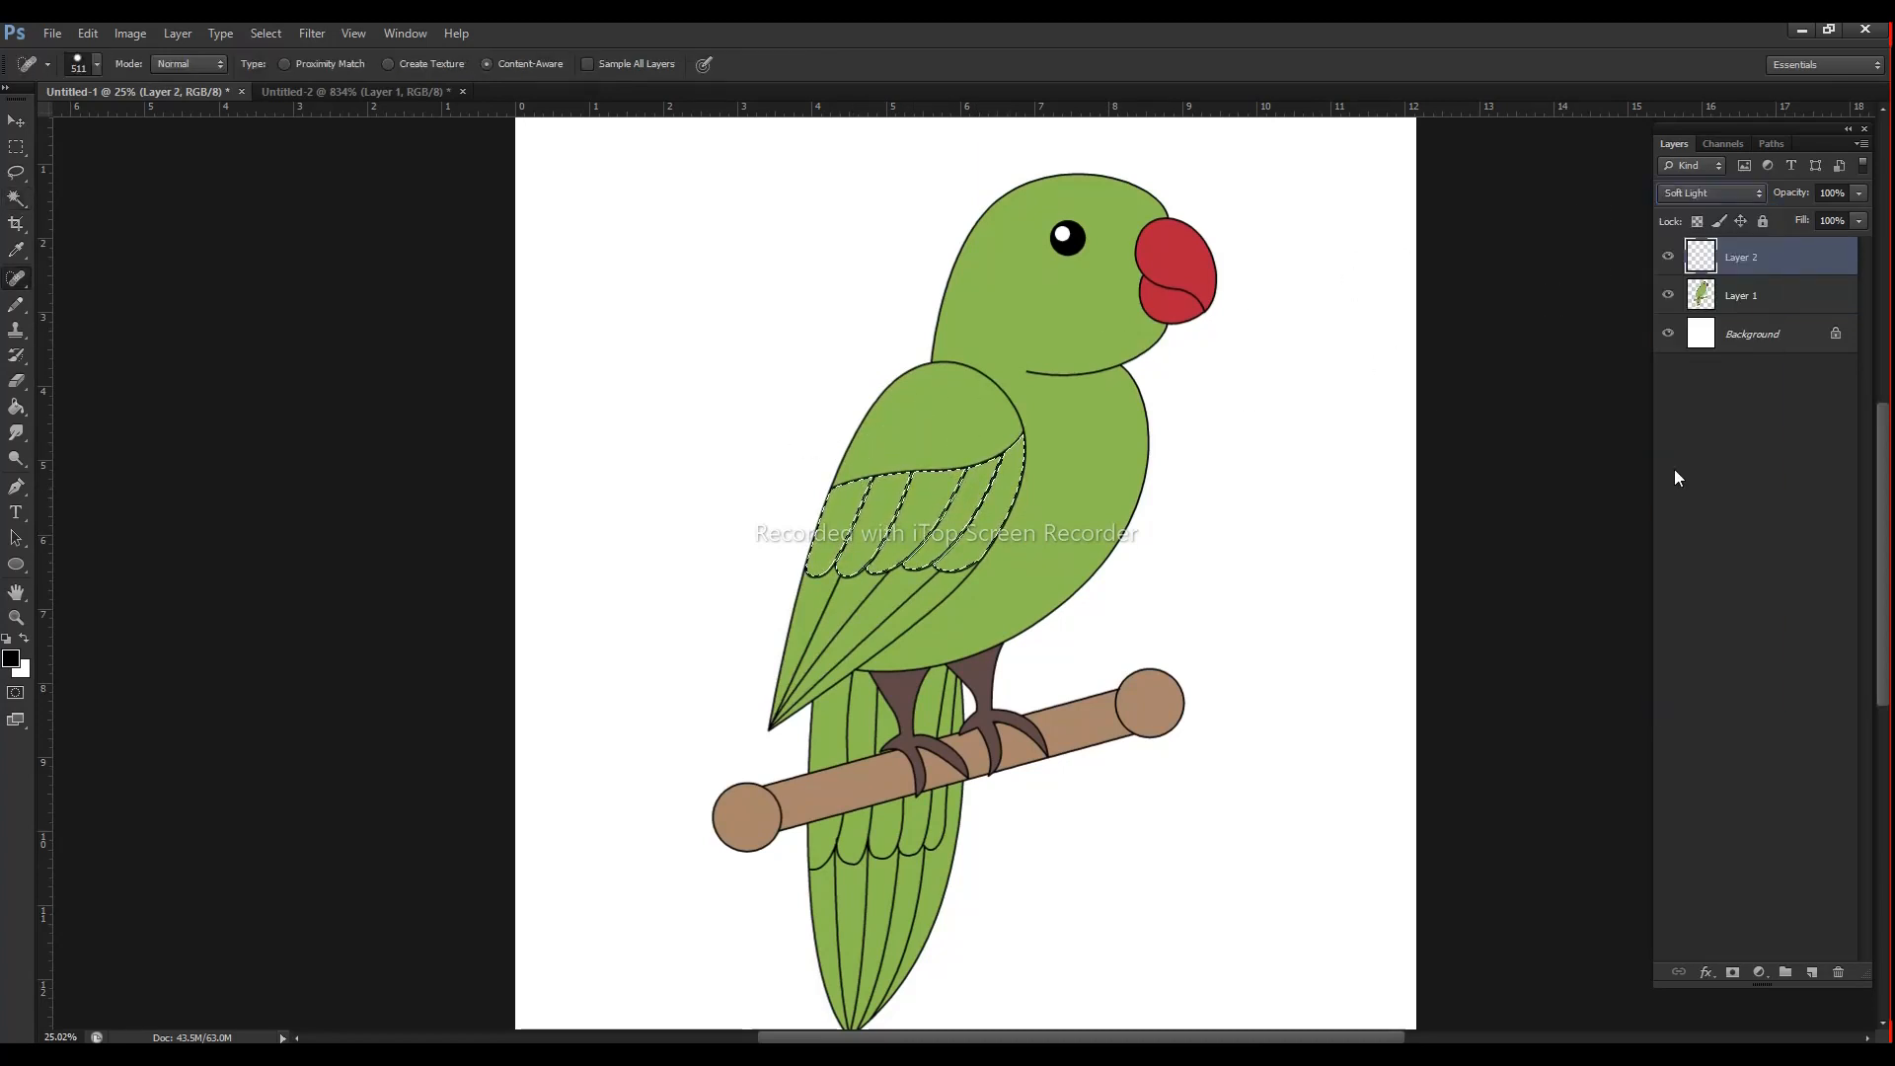
{"action": "left_click_drag", "start_coordinate": [801, 475], "coordinate": [1021, 414]}
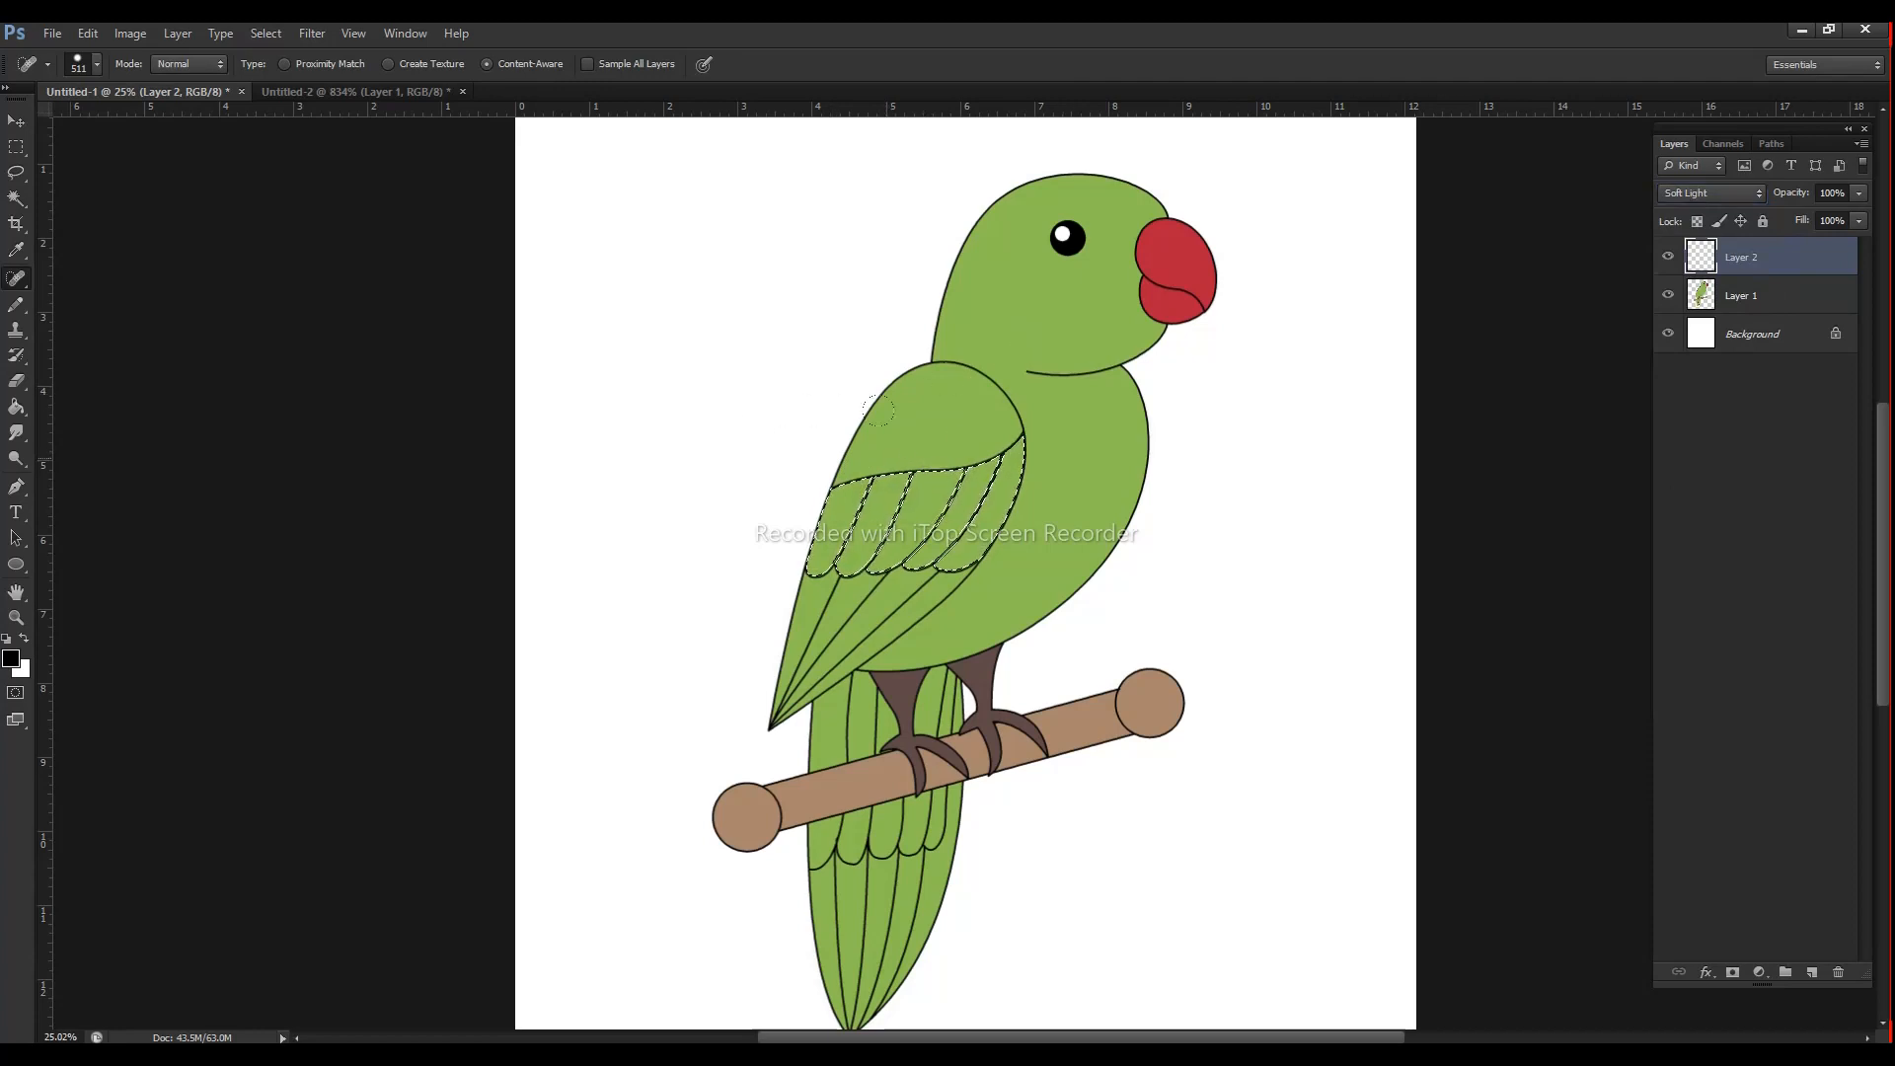
{"action": "left_click_drag", "start_coordinate": [801, 464], "coordinate": [1019, 390]}
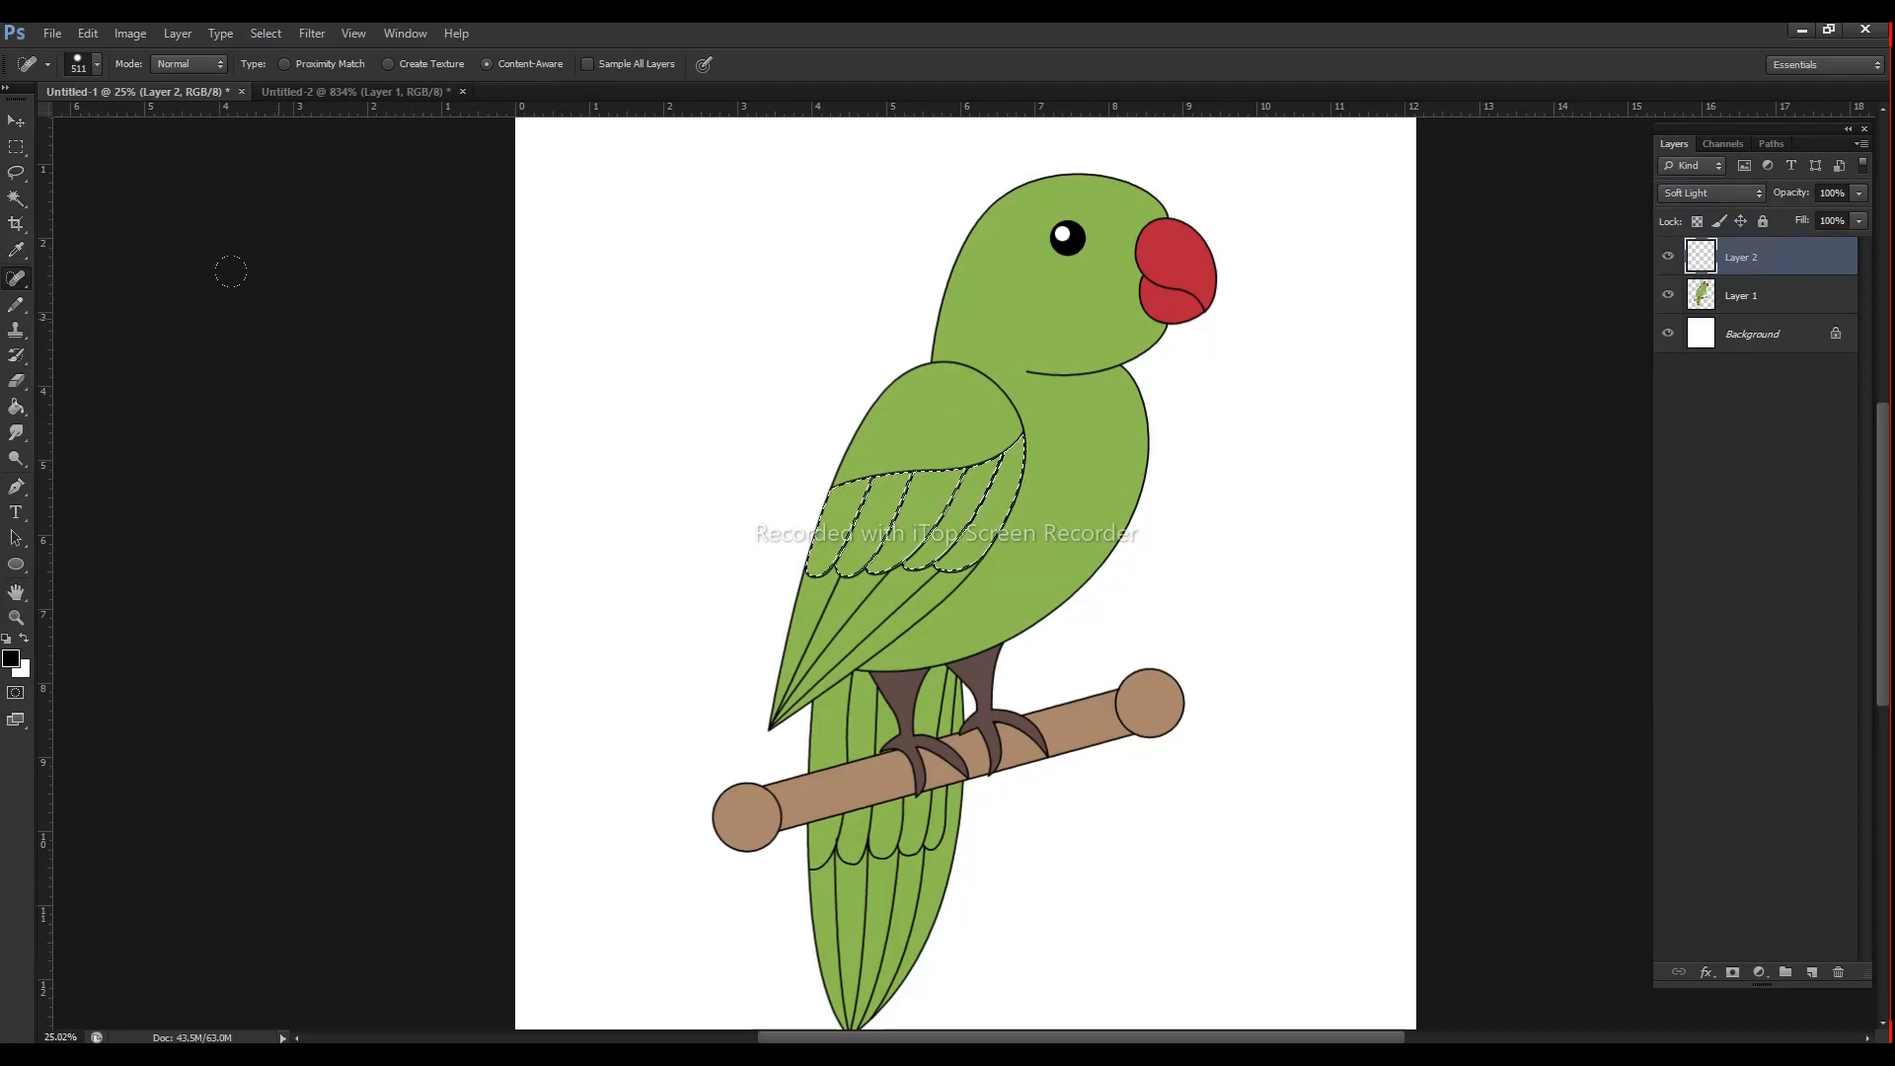
Step: Shade the tops of the selected middle wing feathers in black with a soft Brush at 100% opacity, then deselect
{"action": "left_click", "coordinate": [22, 304]}
{"action": "right_click", "coordinate": [24, 301]}
{"action": "left_click", "coordinate": [83, 304]}
{"action": "left_click_drag", "start_coordinate": [698, 293], "coordinate": [973, 252]}
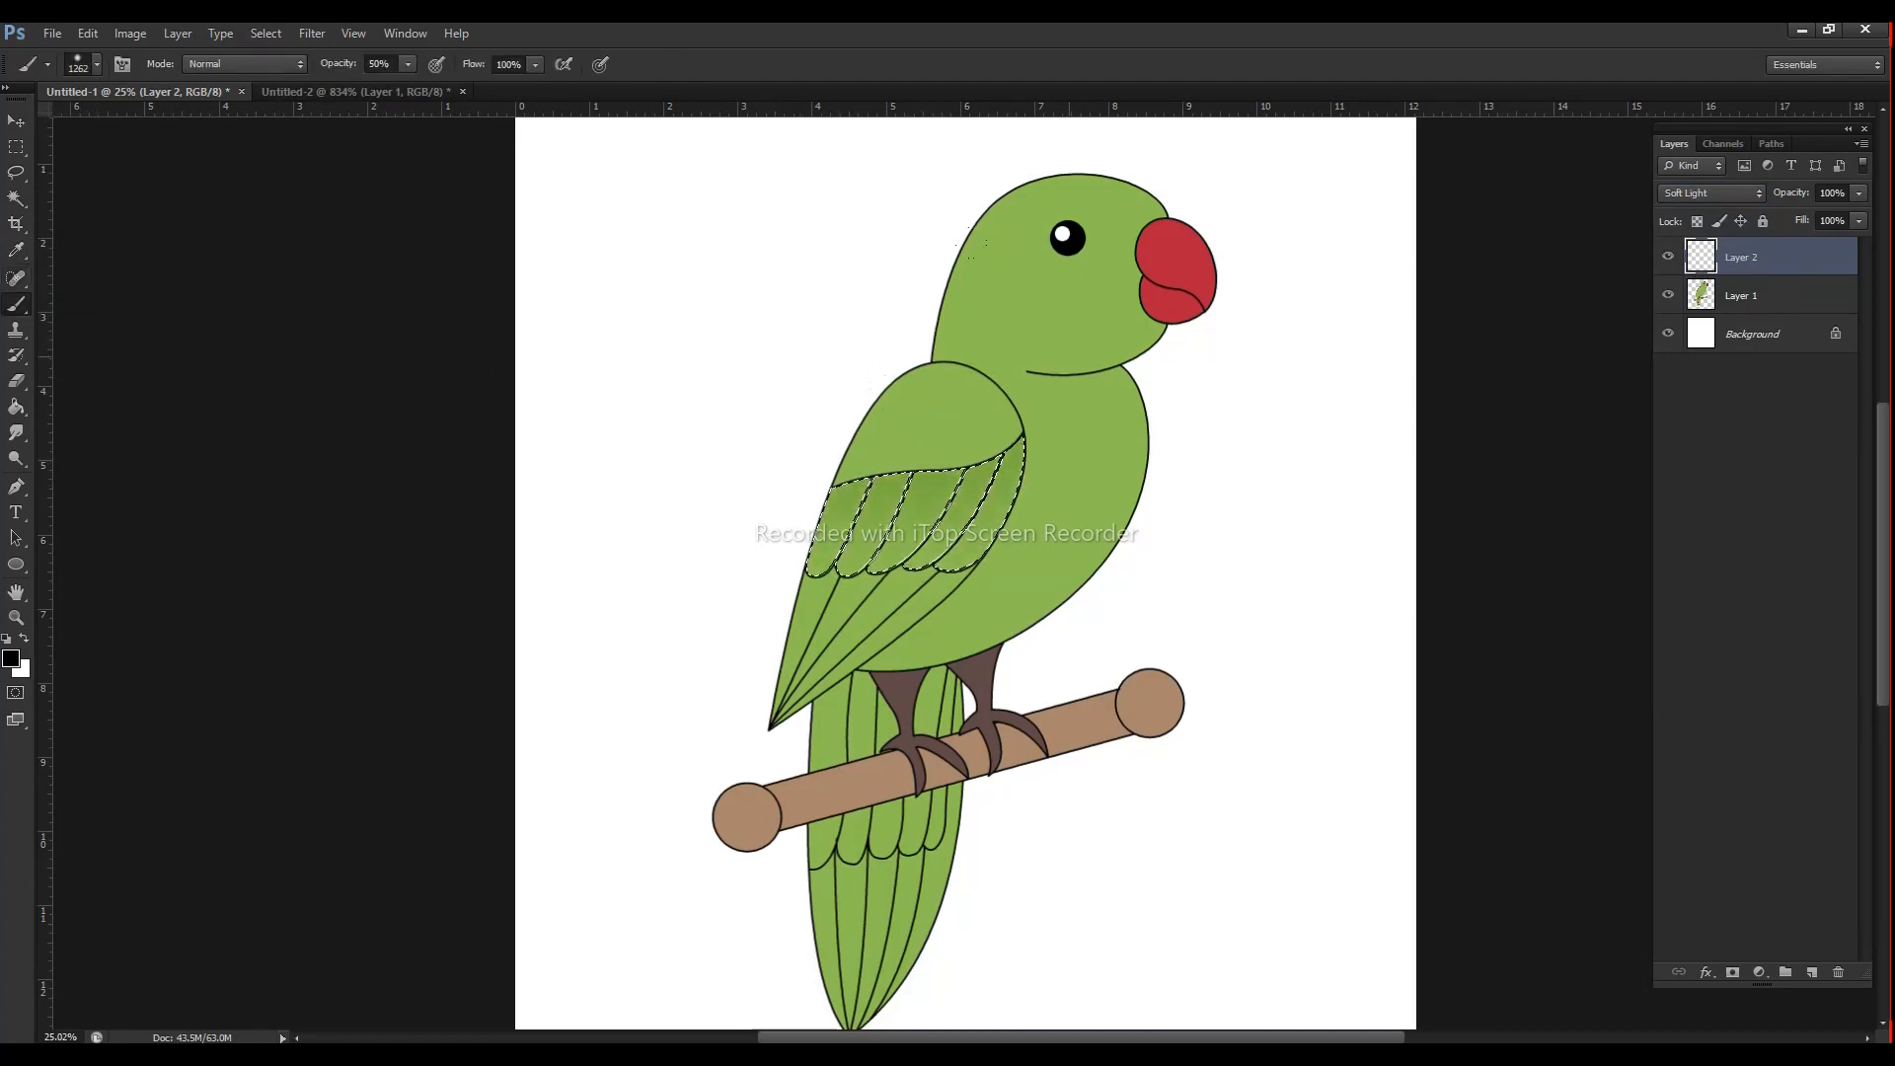
{"action": "key", "text": "ctrl+z"}
{"action": "left_click_drag", "start_coordinate": [1072, 421], "coordinate": [997, 420]}
{"action": "left_click", "coordinate": [408, 64]}
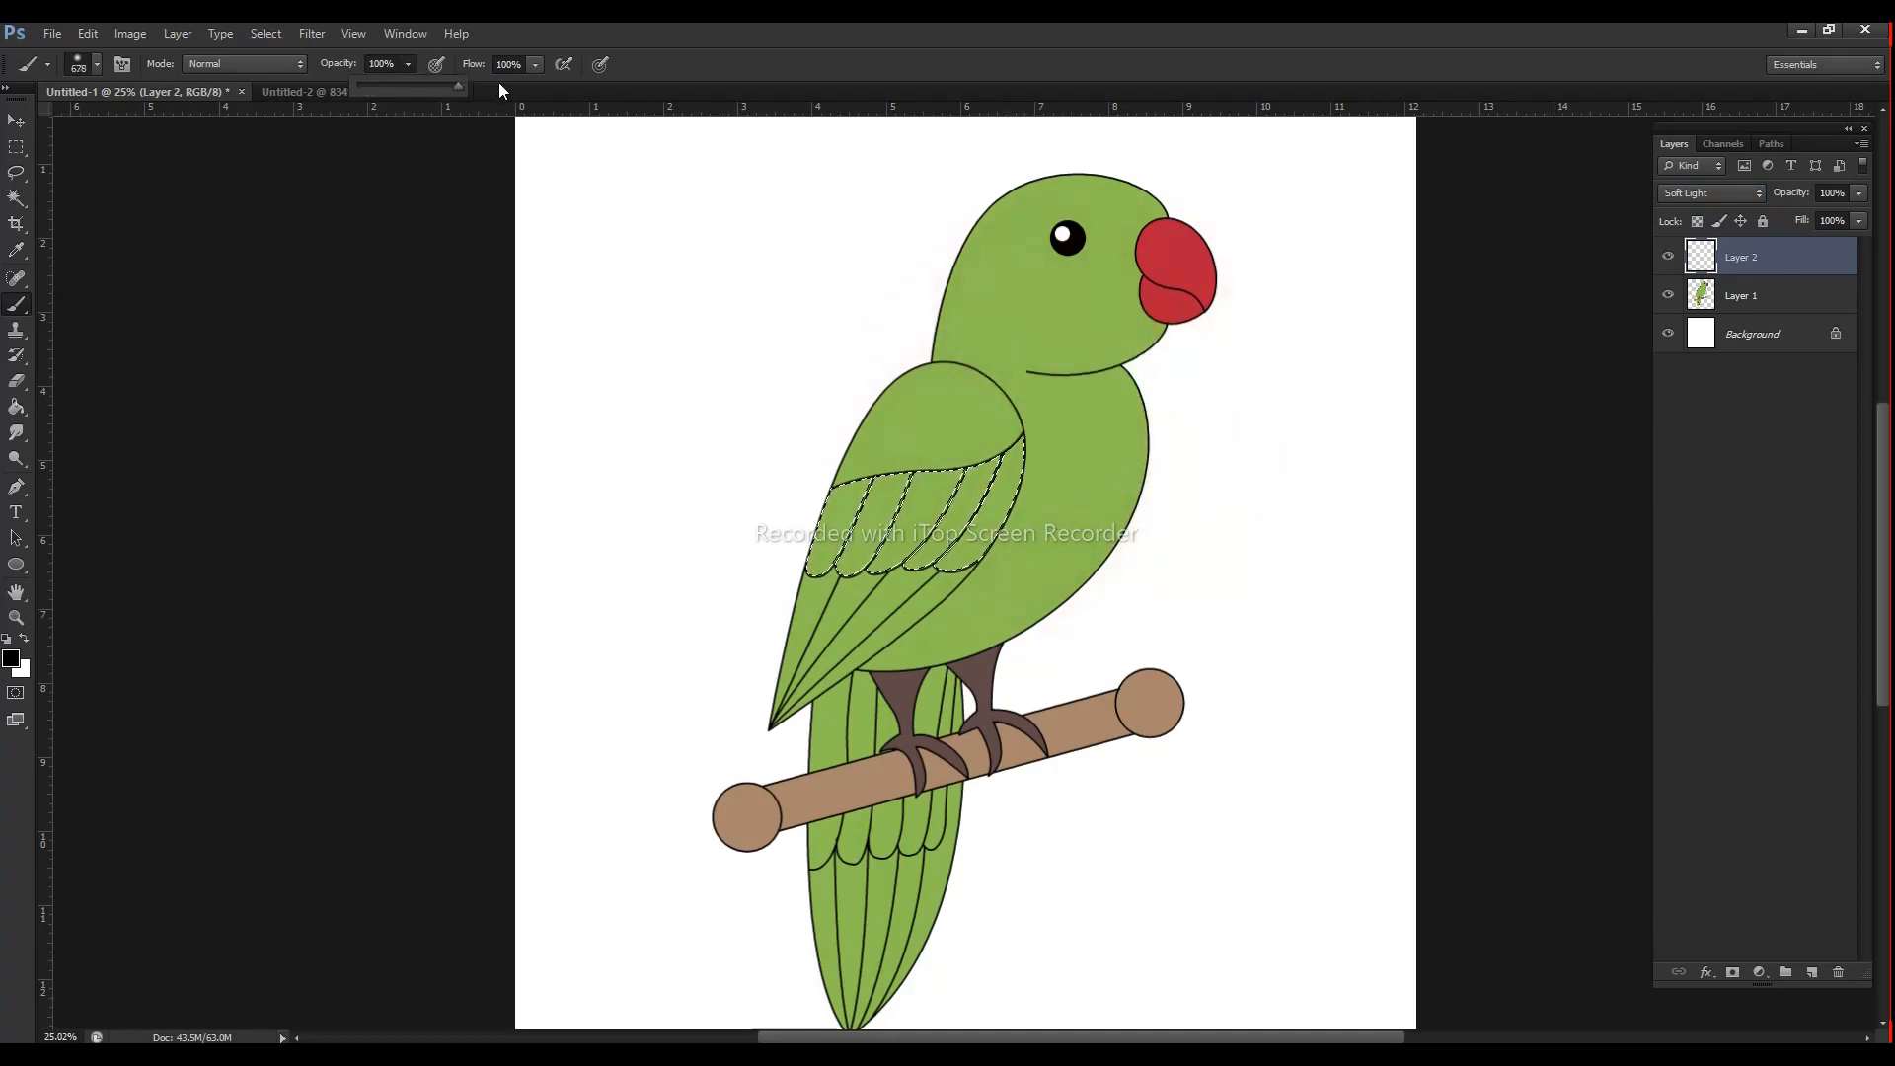
{"action": "left_click_drag", "start_coordinate": [995, 390], "coordinate": [987, 391]}
{"action": "left_click_drag", "start_coordinate": [824, 439], "coordinate": [1040, 389]}
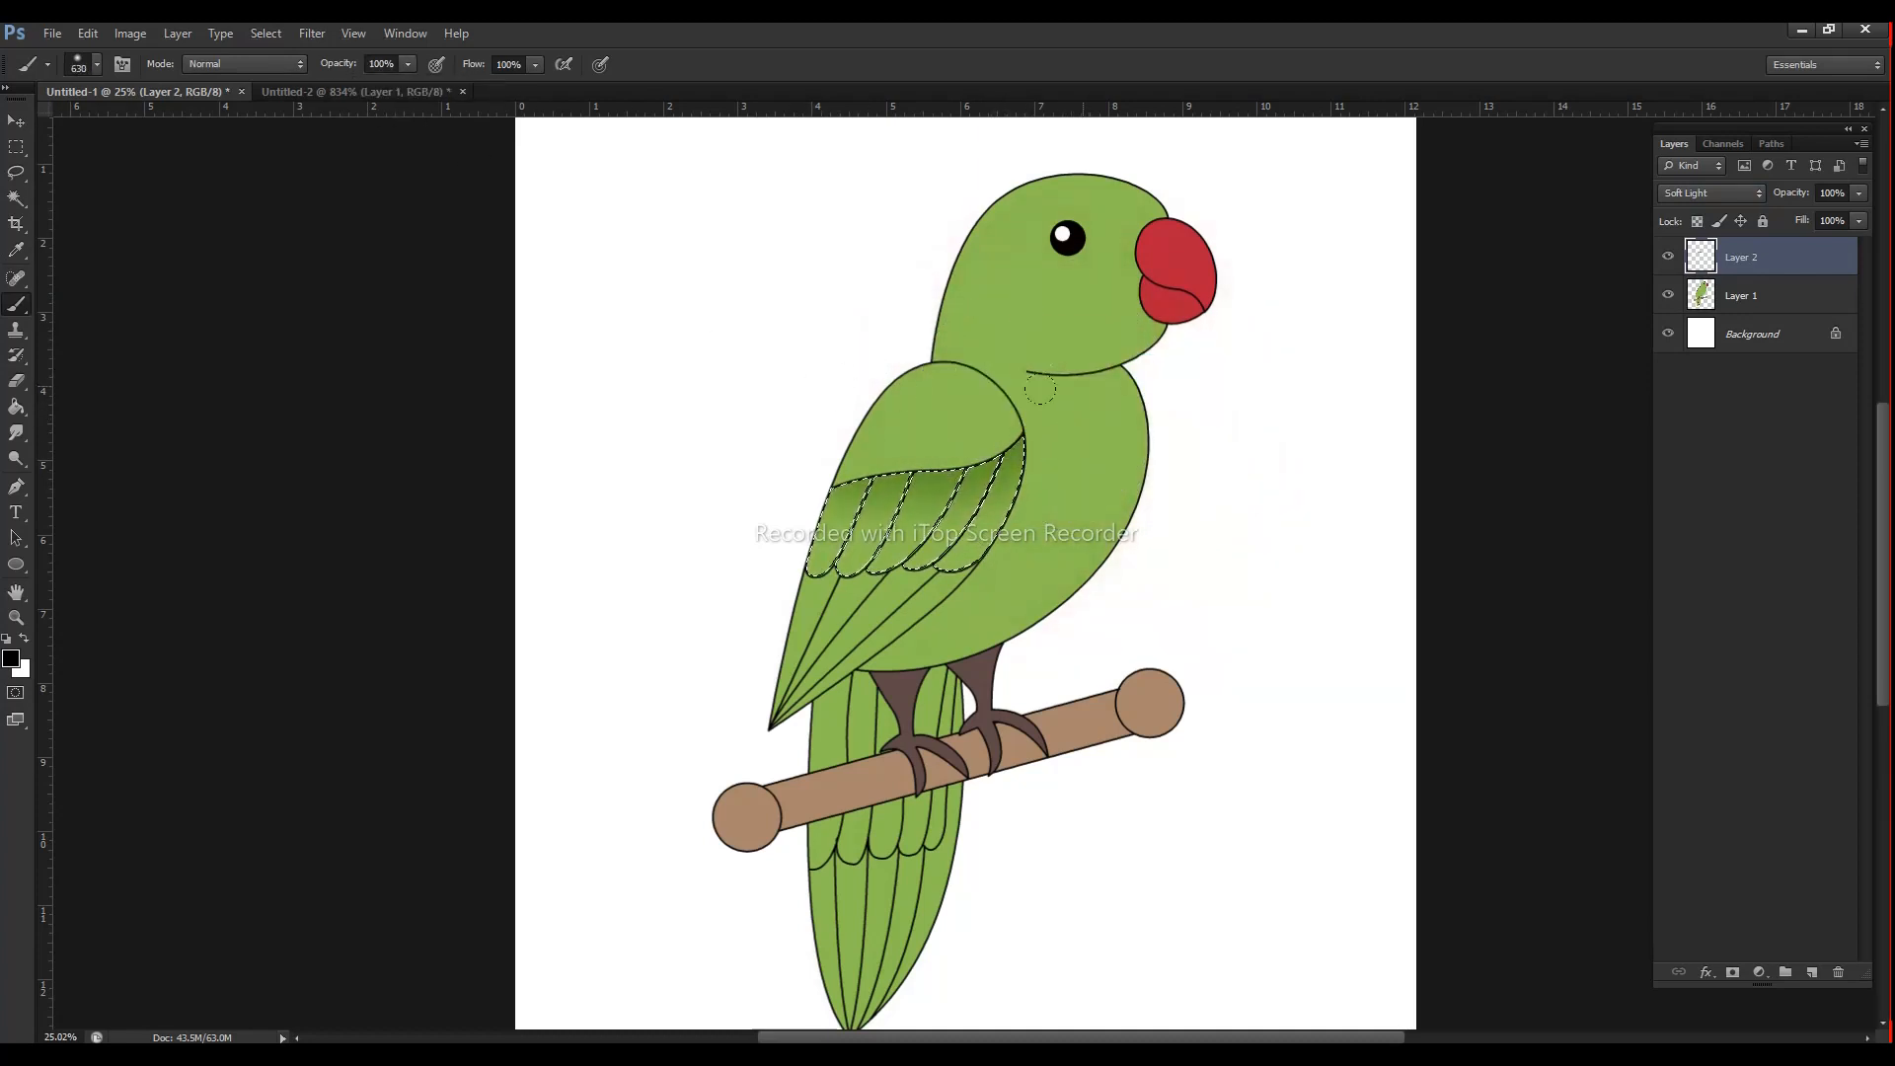
{"action": "left_click_drag", "start_coordinate": [790, 419], "coordinate": [1026, 394]}
{"action": "key", "text": "ctrl+d"}
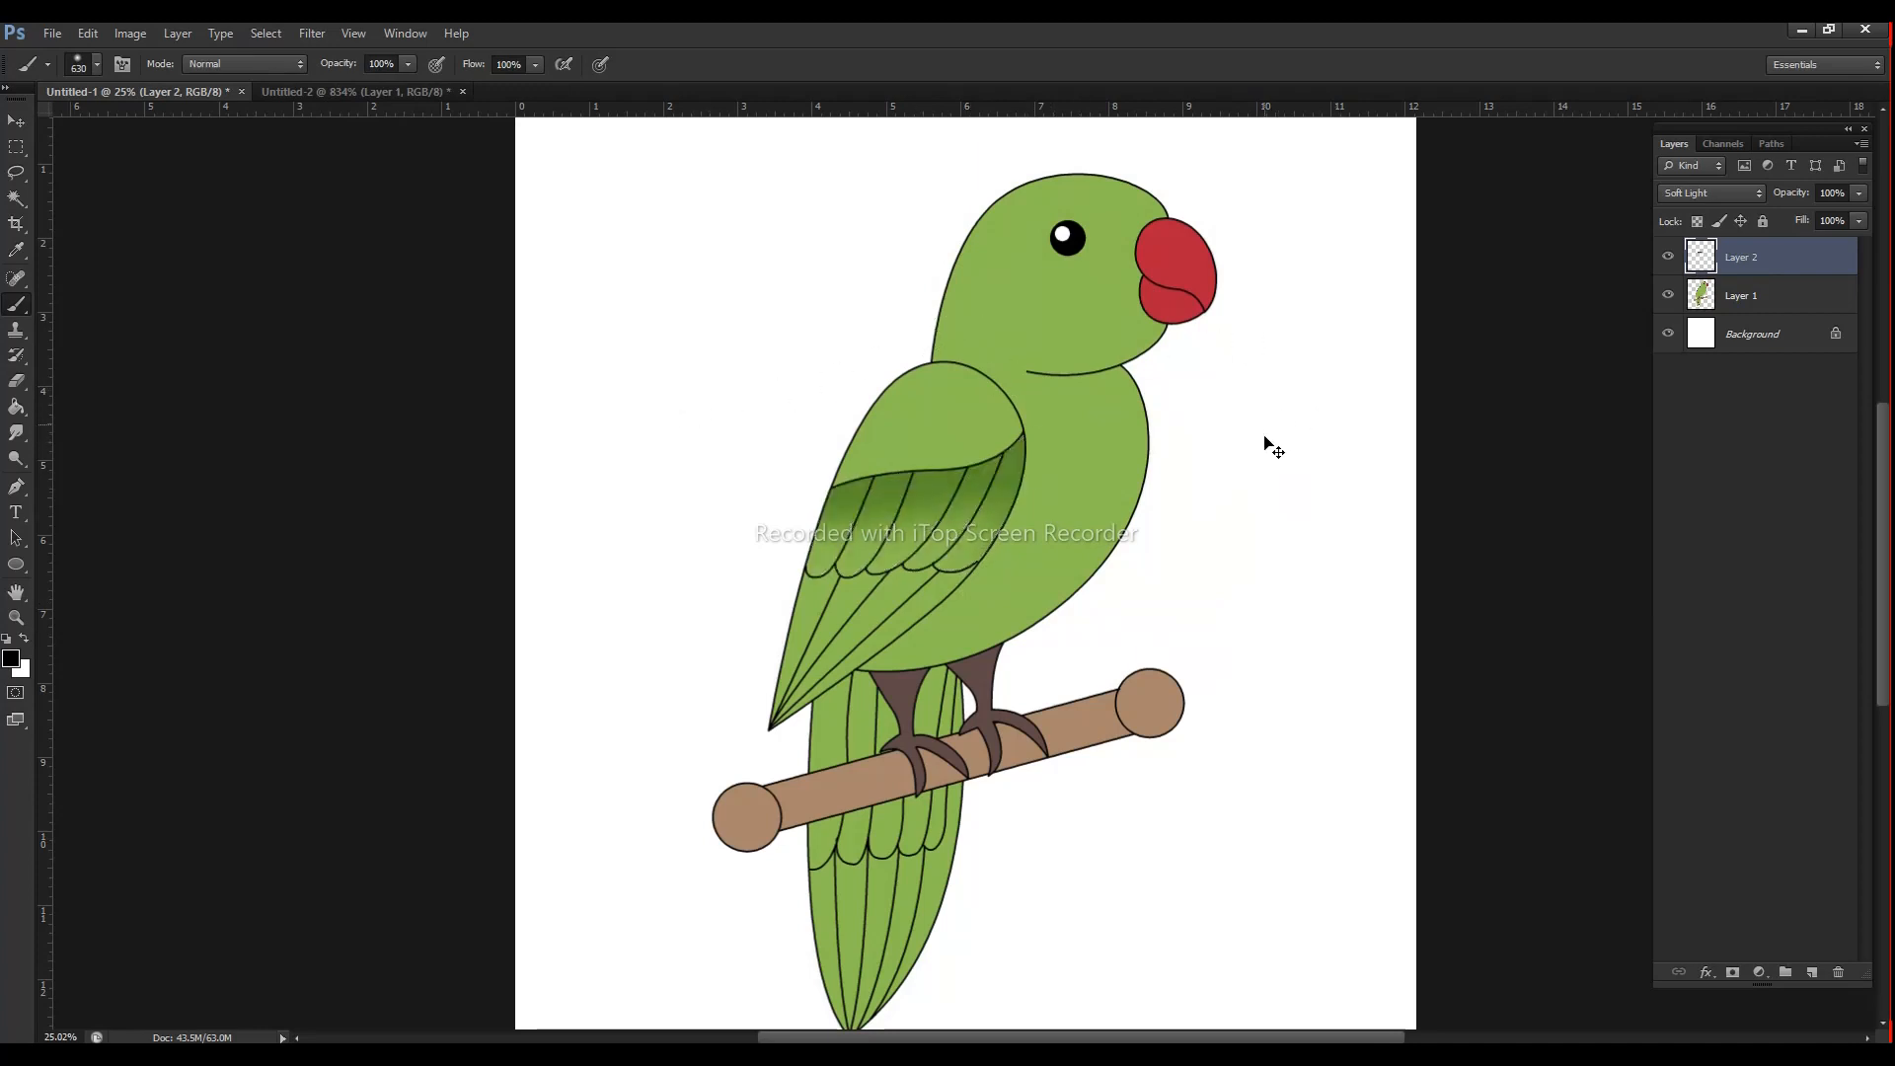
Step: Select the long lower wing feathers on Layer 1 with the Magic Wand
{"action": "left_click_drag", "start_coordinate": [1224, 444], "coordinate": [1188, 446]}
{"action": "left_click", "coordinate": [1732, 304]}
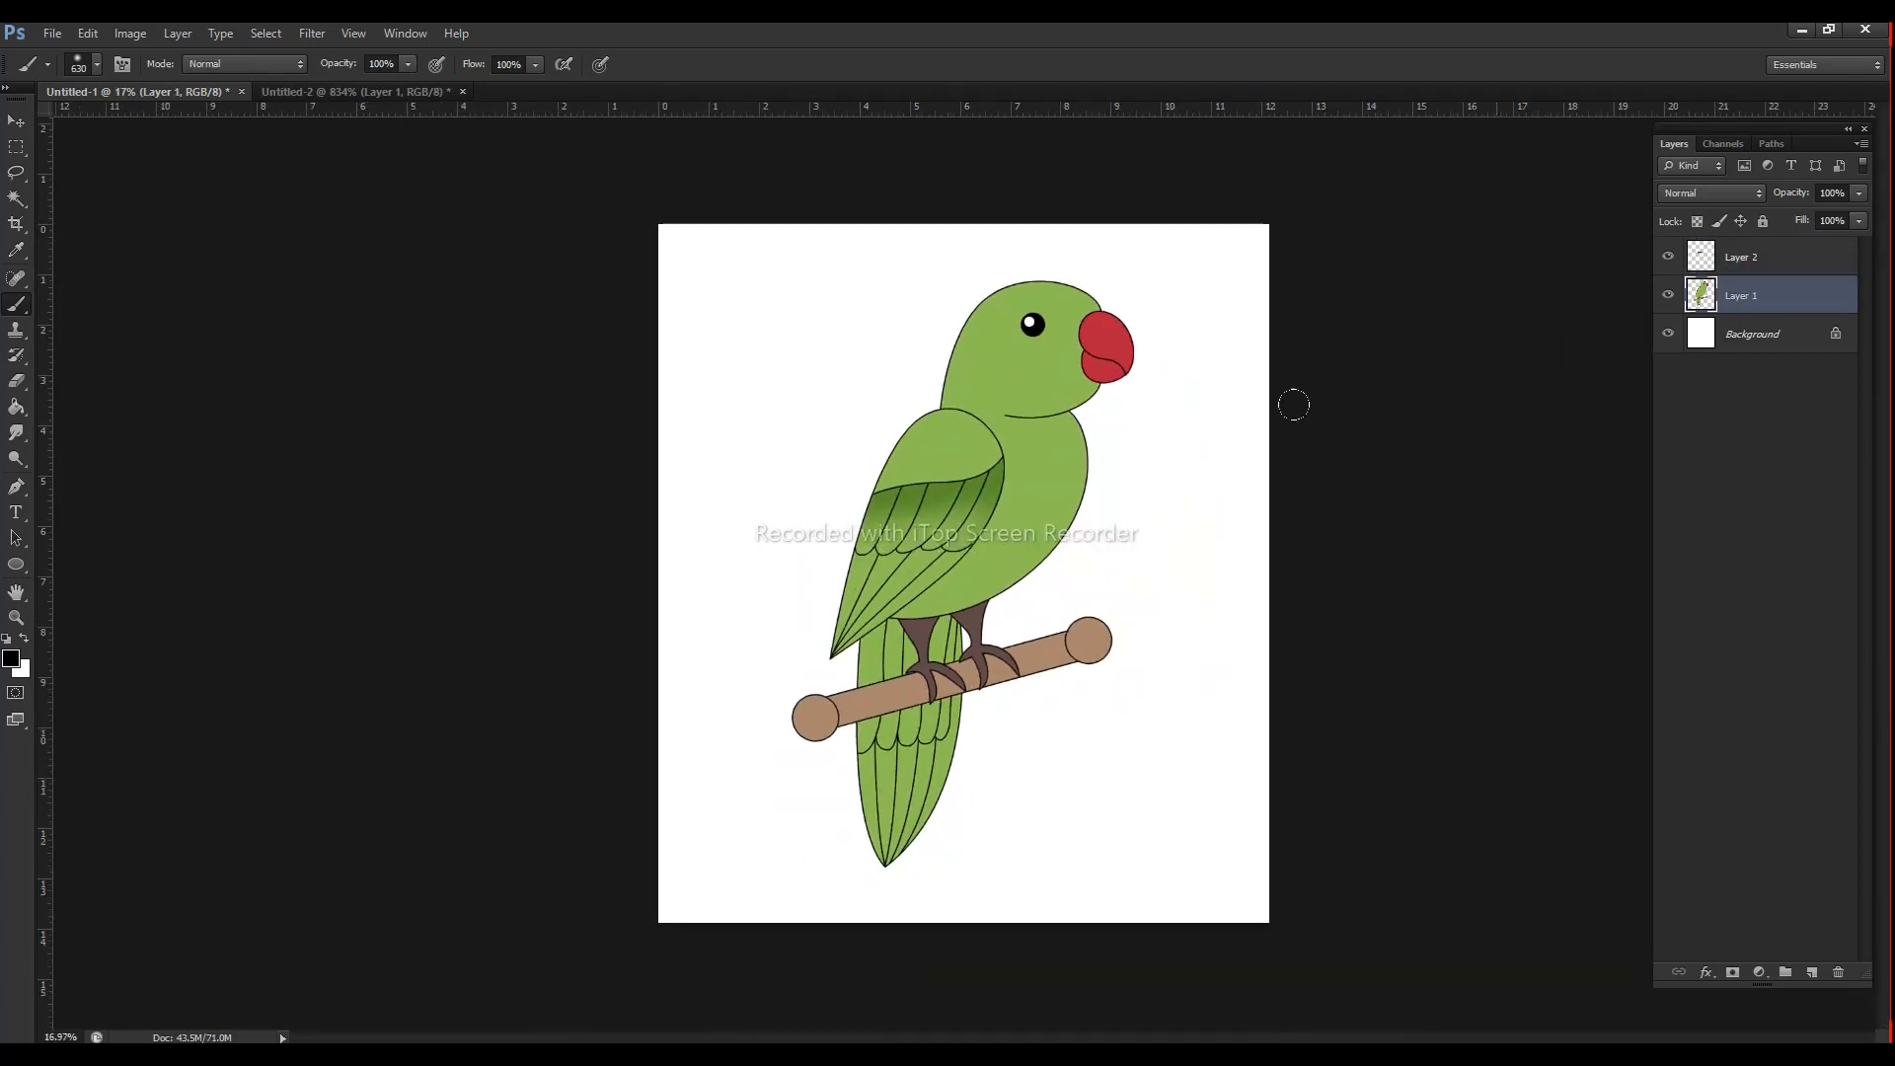
{"action": "key", "text": "w"}
{"action": "left_click", "coordinate": [930, 565]}
{"action": "left_click", "coordinate": [894, 568], "text": "shift"}
{"action": "left_click", "coordinate": [866, 578], "text": "shift"}
Step: Shade the upper part of the selected lower wing feathers in black on Layer 2, then deselect
{"action": "left_click", "coordinate": [1726, 268]}
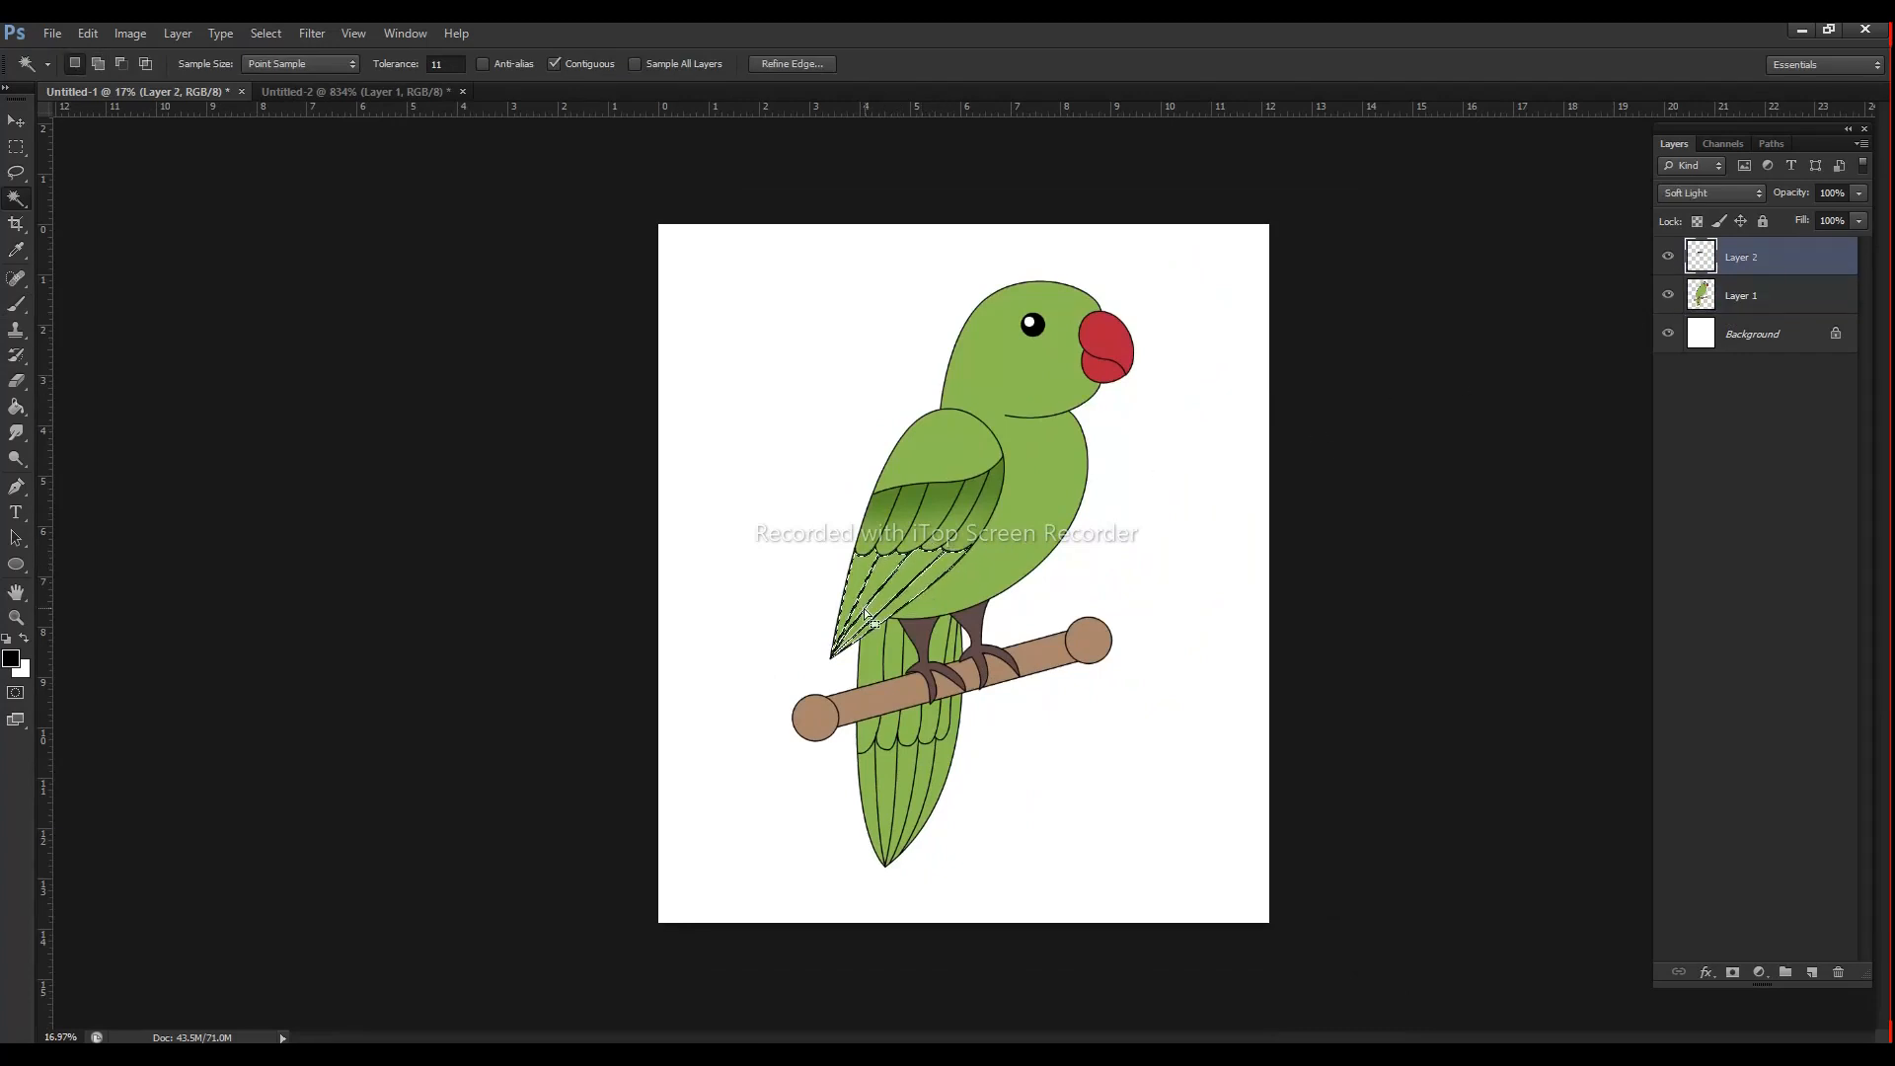
{"action": "key", "text": "b"}
{"action": "mouse_move", "coordinate": [750, 603]}
{"action": "left_mouse_down"}
{"action": "mouse_move", "coordinate": [994, 534]}
{"action": "mouse_move", "coordinate": [820, 653]}
{"action": "mouse_move", "coordinate": [972, 555]}
{"action": "left_mouse_up"}
{"action": "key", "text": "ctrl+d"}
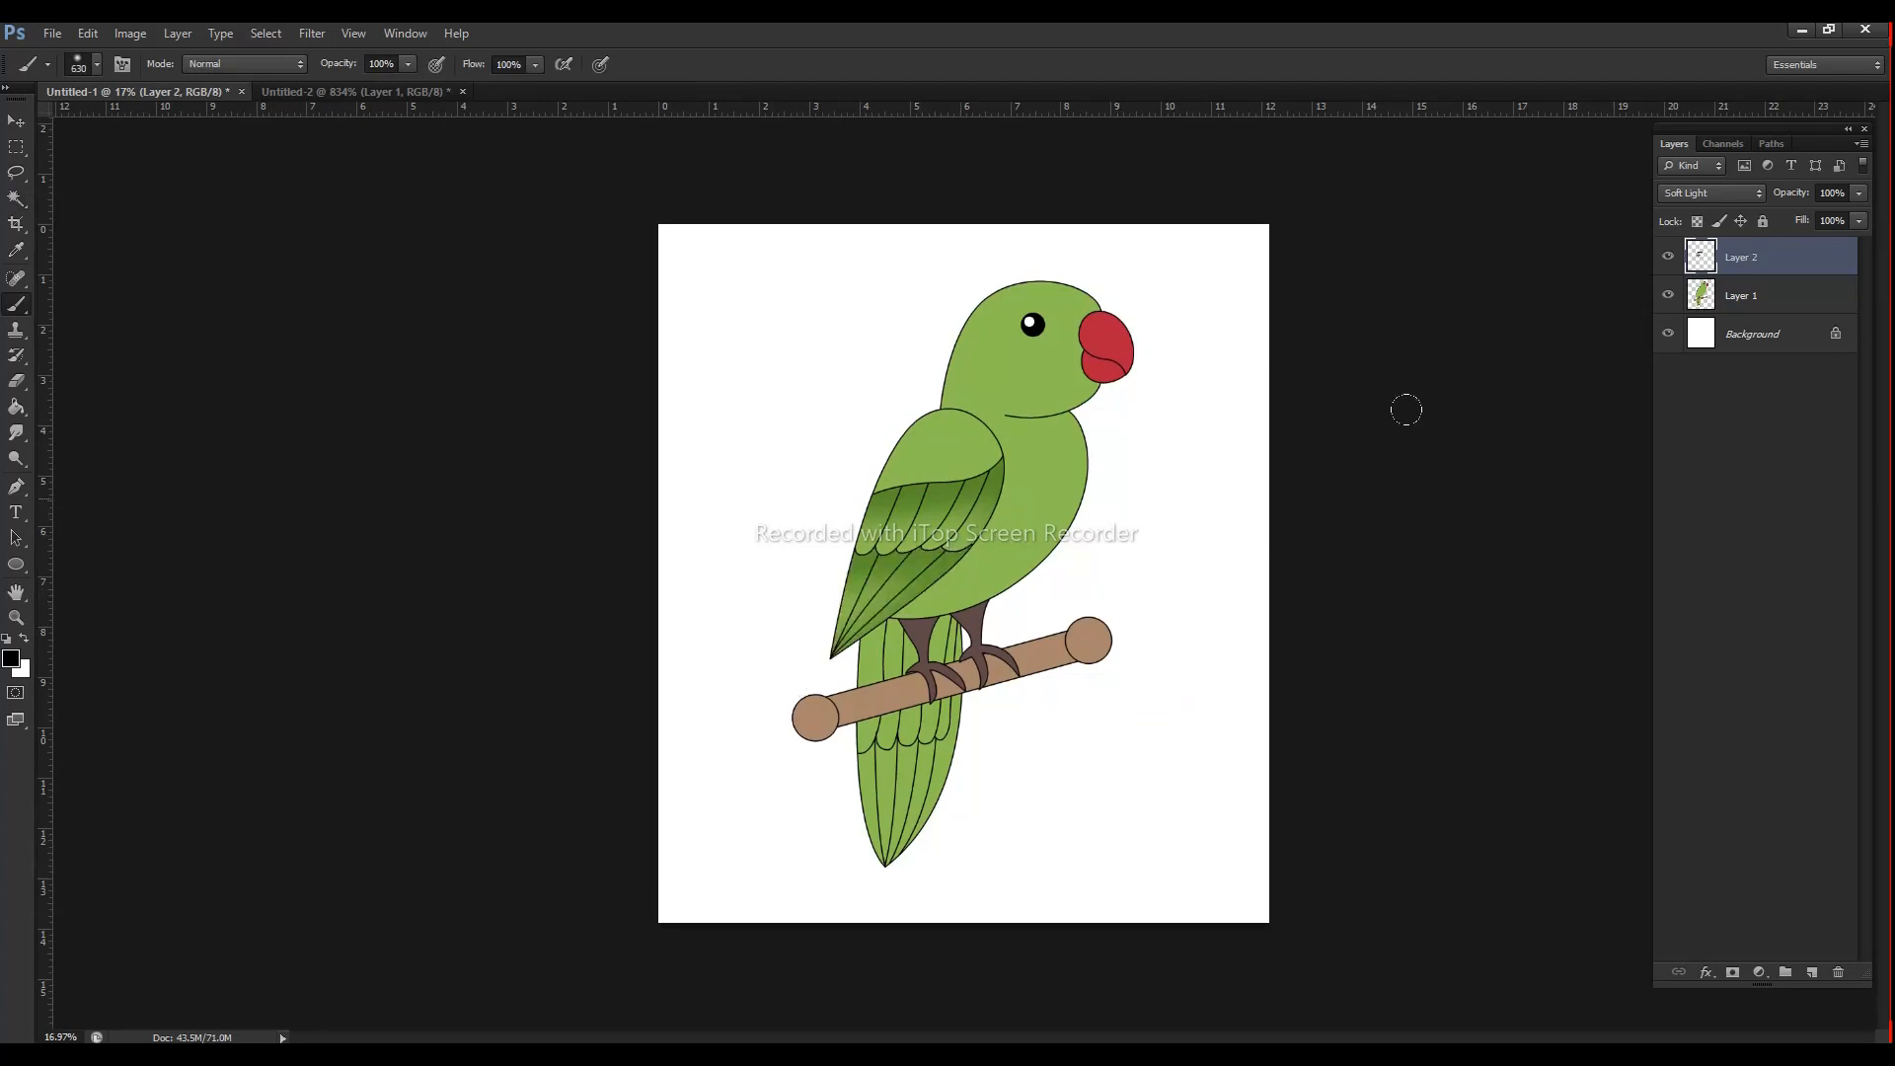
Step: Select the wing's rounded shoulder area on Layer 1 and shade its edges in black on Layer 2 with the Brush
{"action": "left_click", "coordinate": [1722, 299]}
{"action": "key", "text": "w"}
{"action": "left_click", "coordinate": [954, 461]}
{"action": "left_click", "coordinate": [1739, 264]}
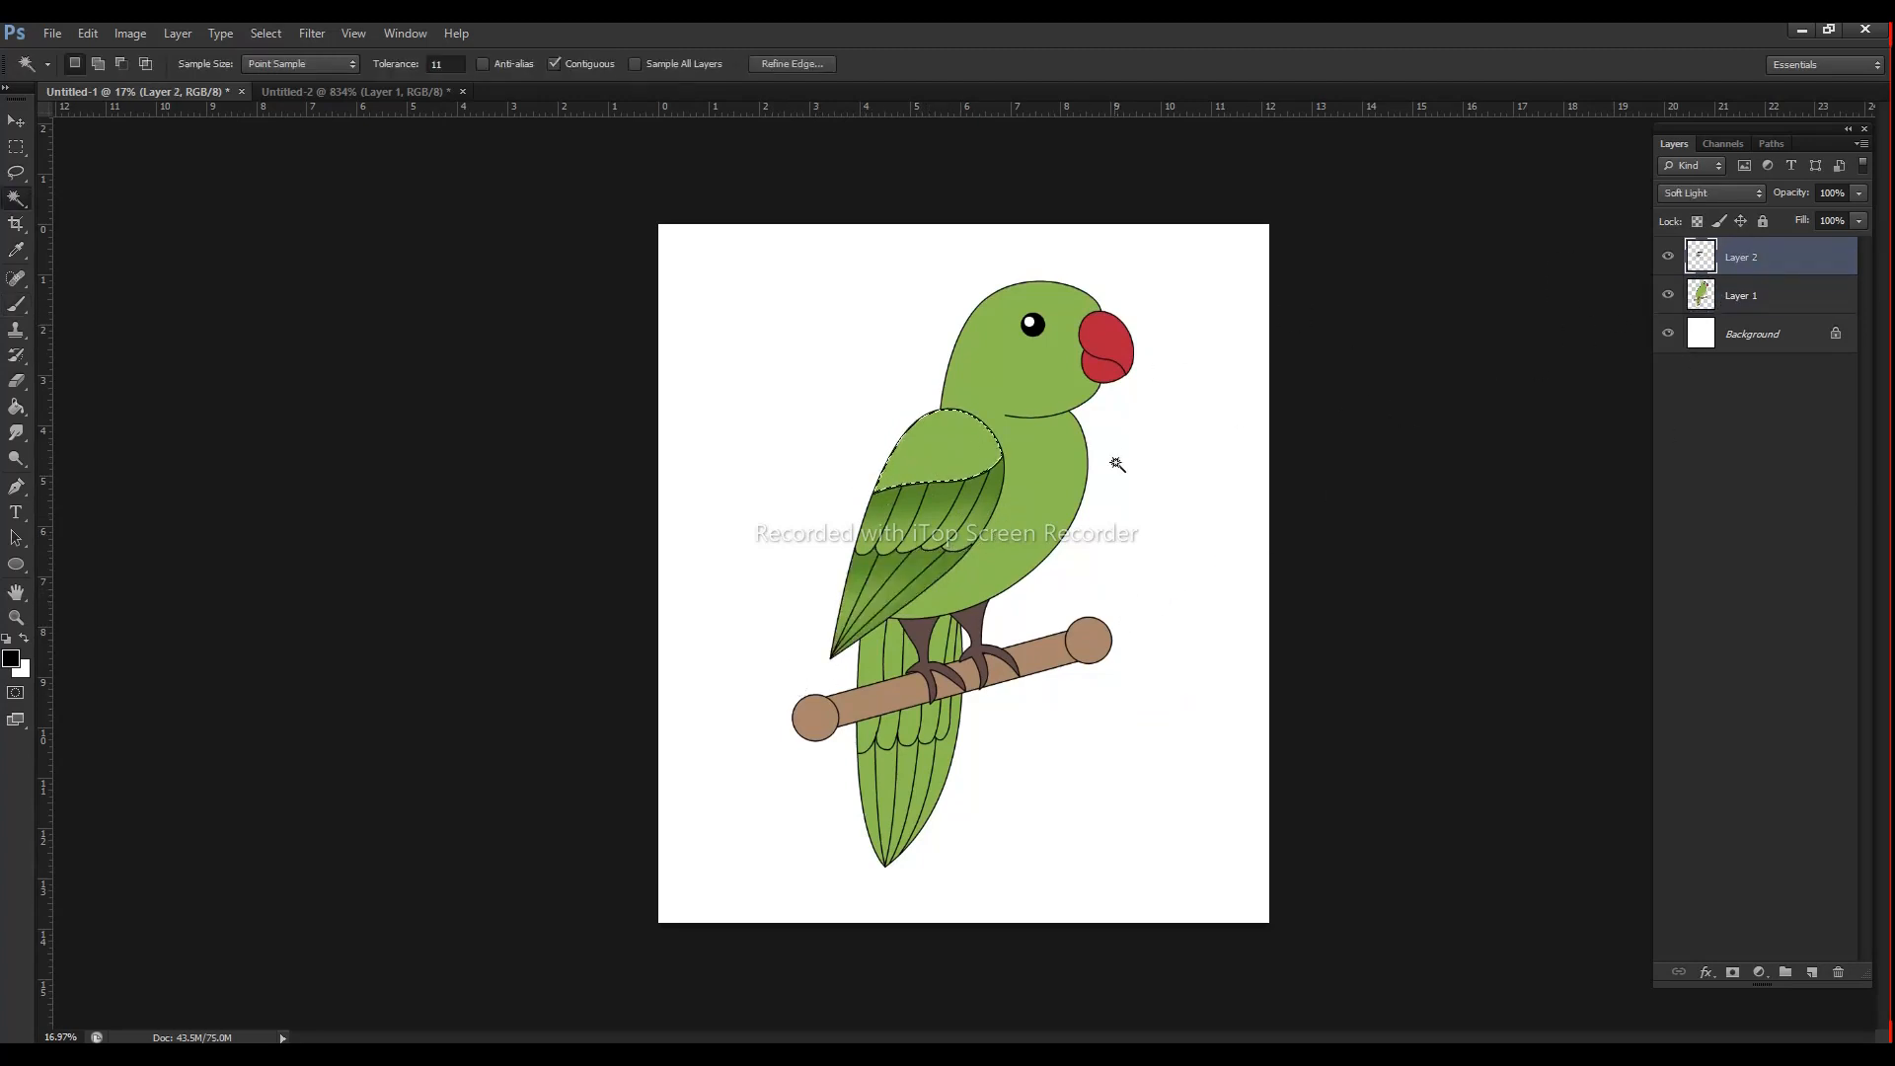
{"action": "key", "text": "b"}
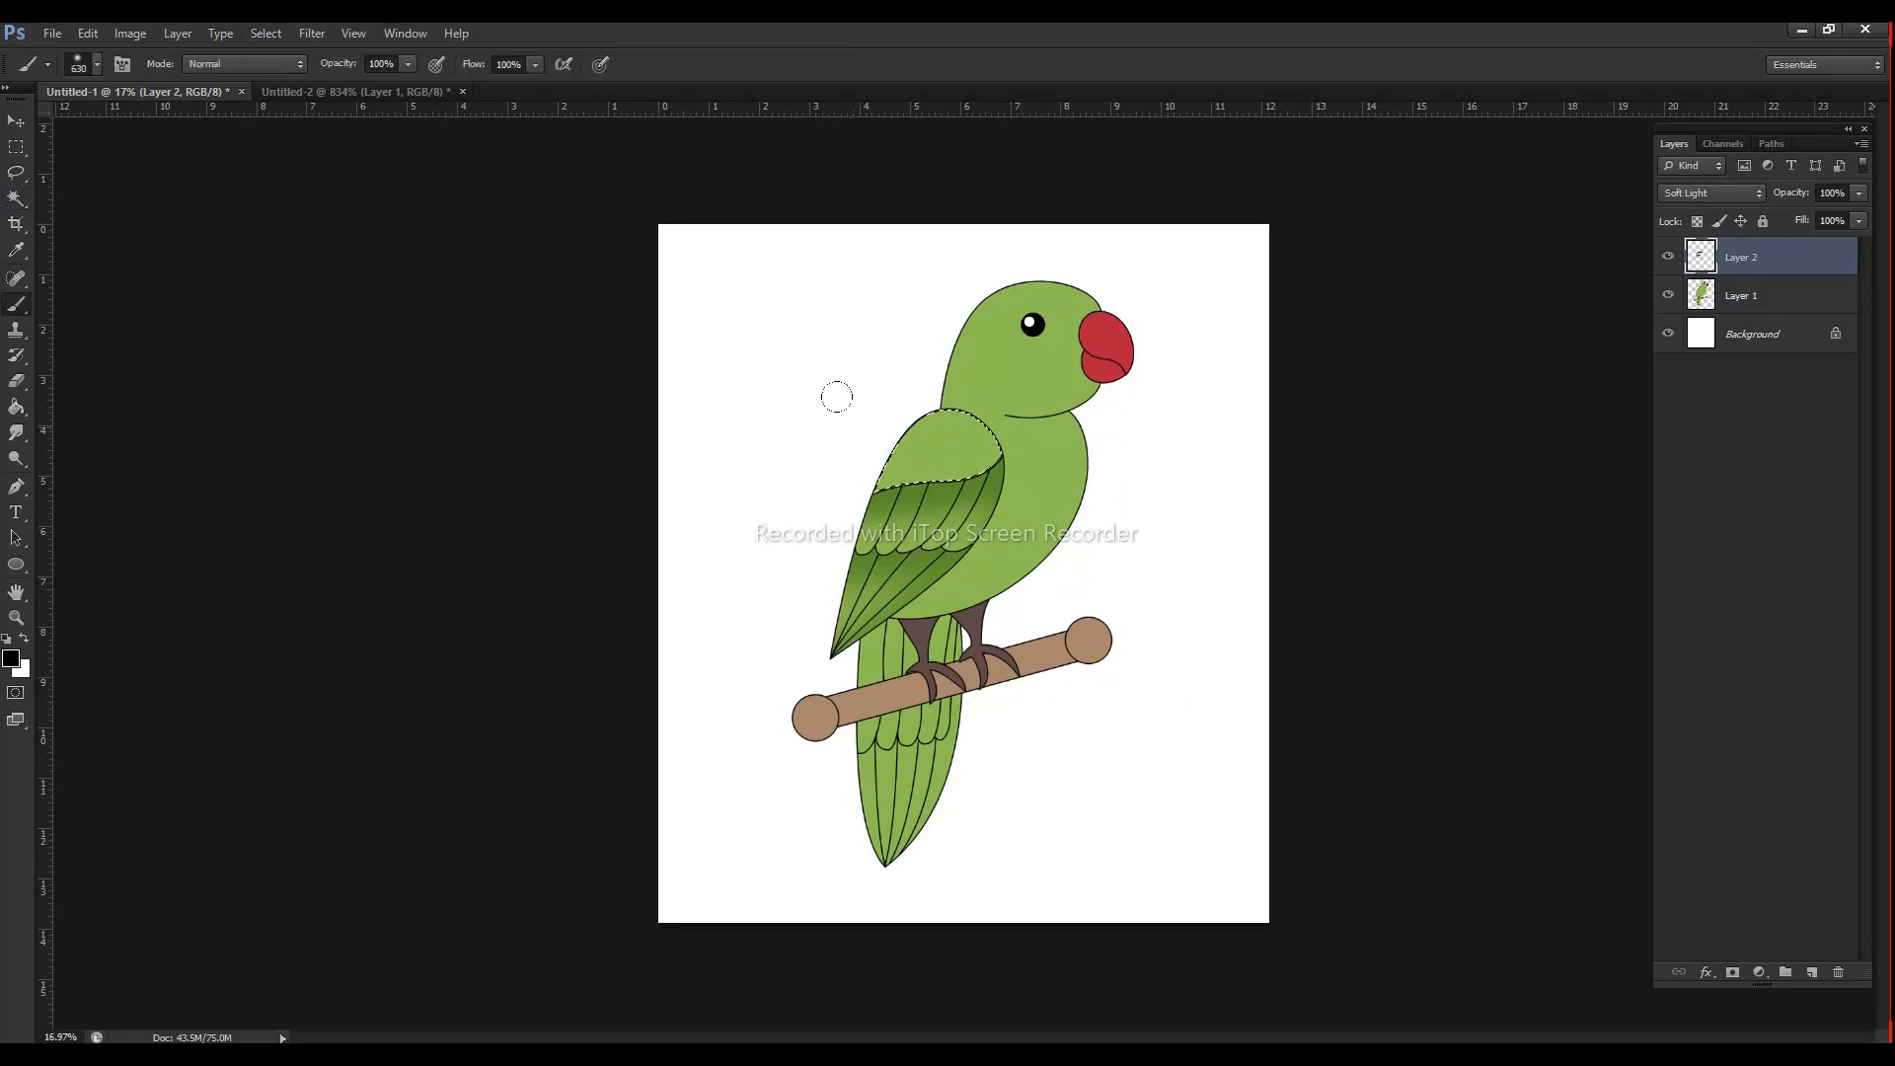
{"action": "left_click_drag", "start_coordinate": [836, 396], "coordinate": [950, 551]}
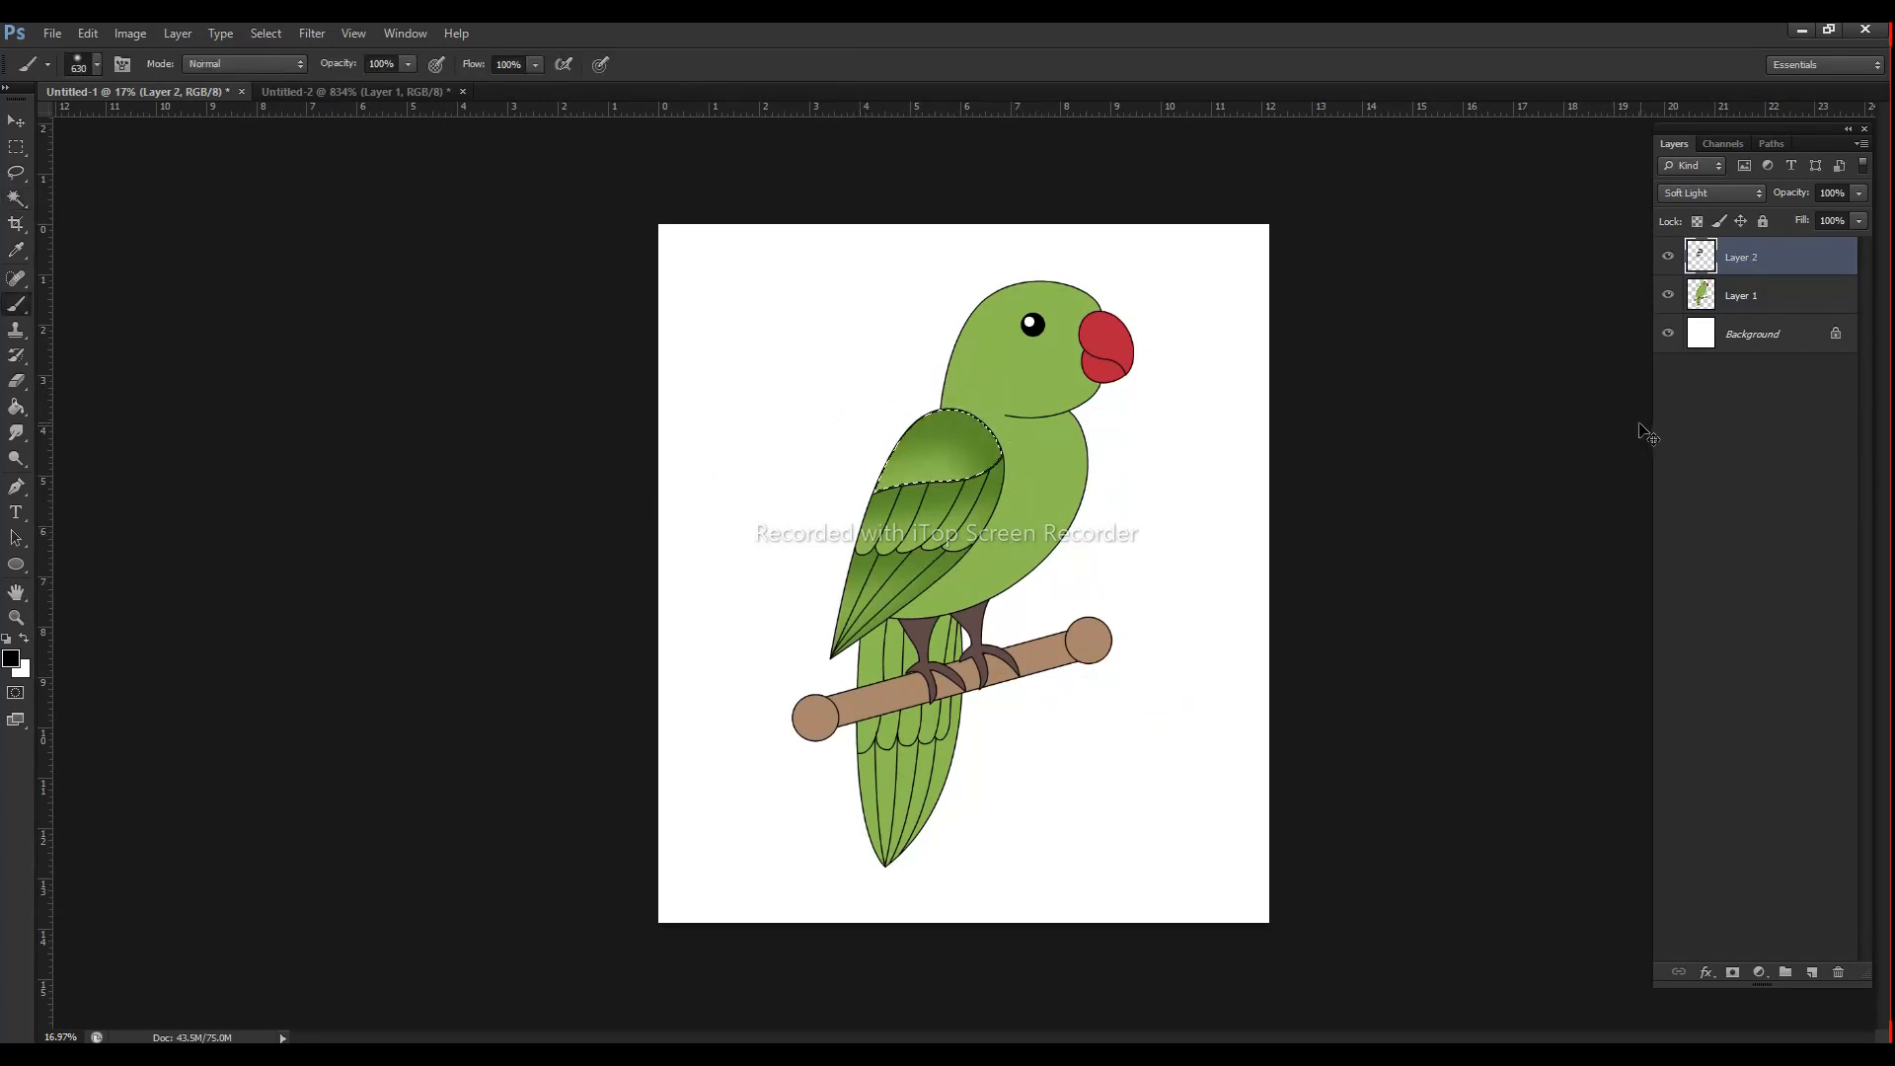
Step: Select the parrot's head and body area on Layer 1 with the Magic Wand
{"action": "left_click", "coordinate": [1768, 303]}
{"action": "key", "text": "w"}
{"action": "left_click", "coordinate": [1054, 510]}
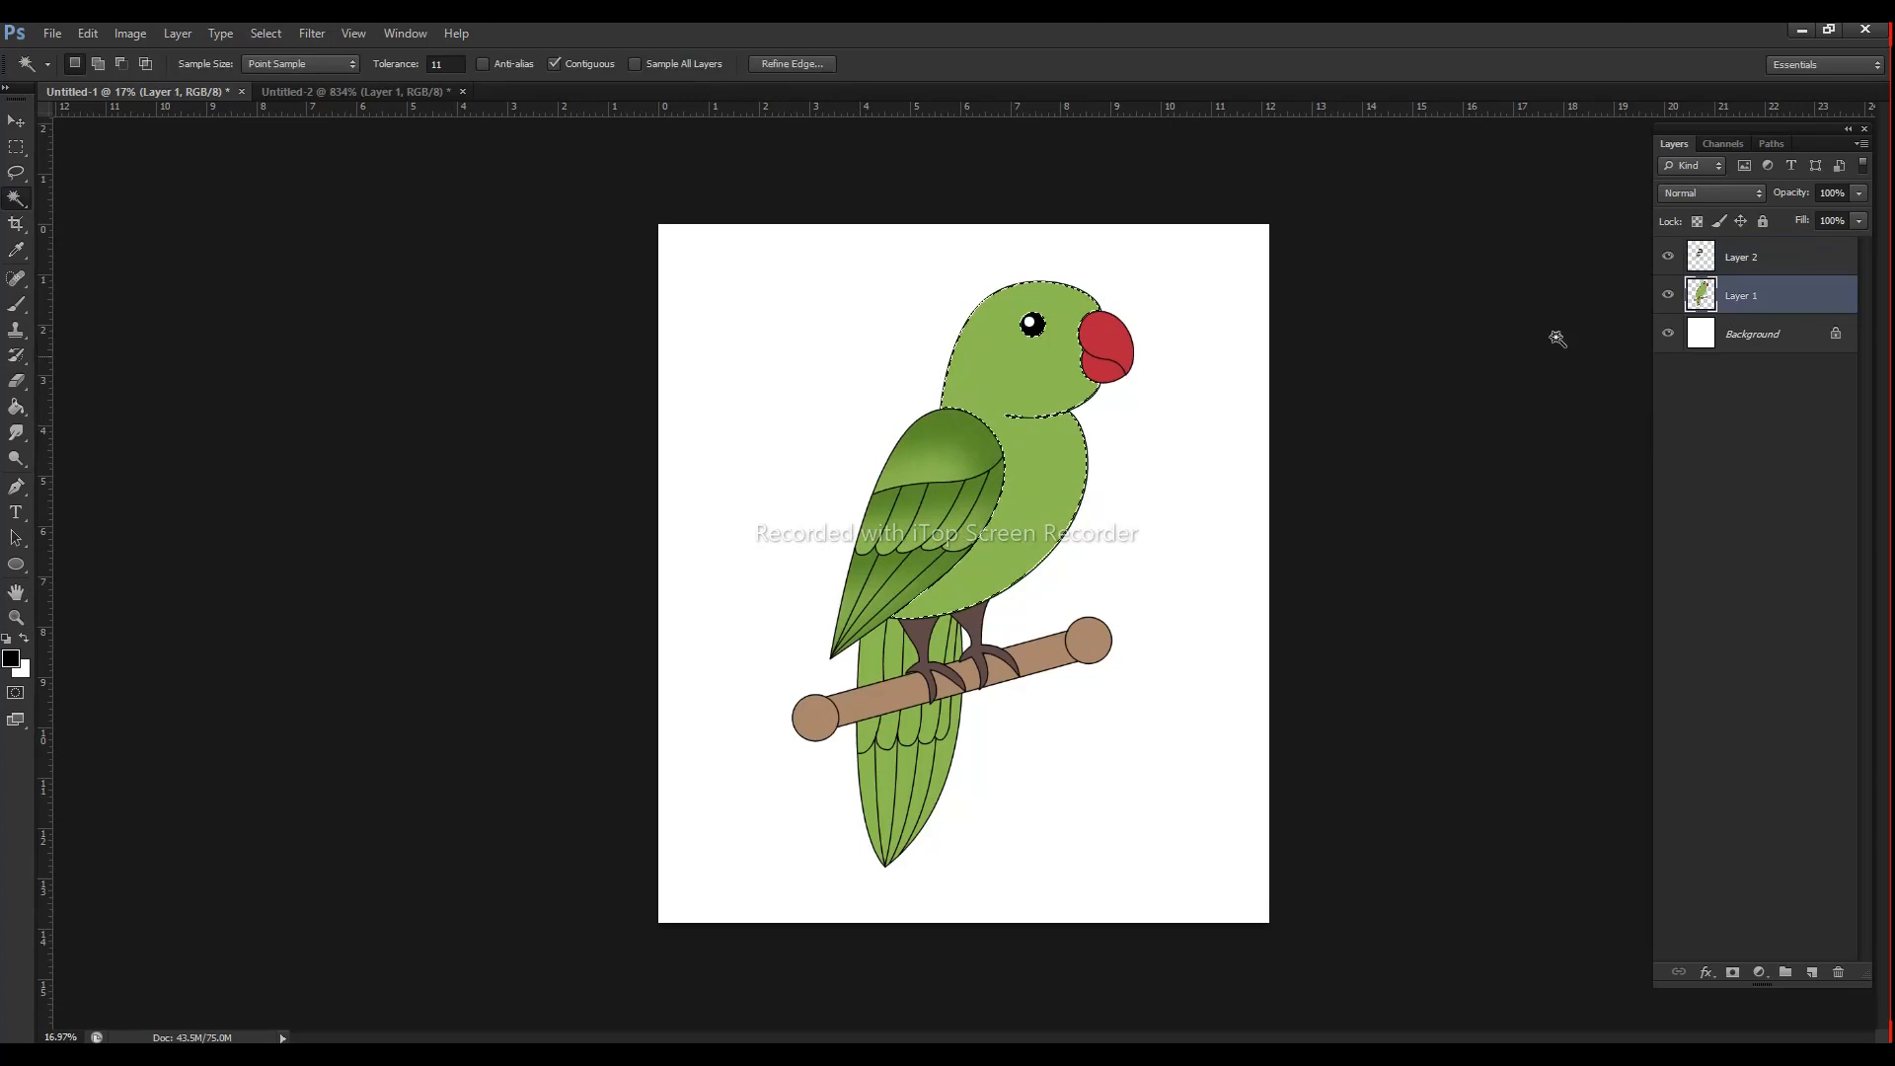
Step: Shade the outer edges of the selected head and body in black on Layer 2 with the Brush, then deselect
{"action": "left_click", "coordinate": [1737, 265]}
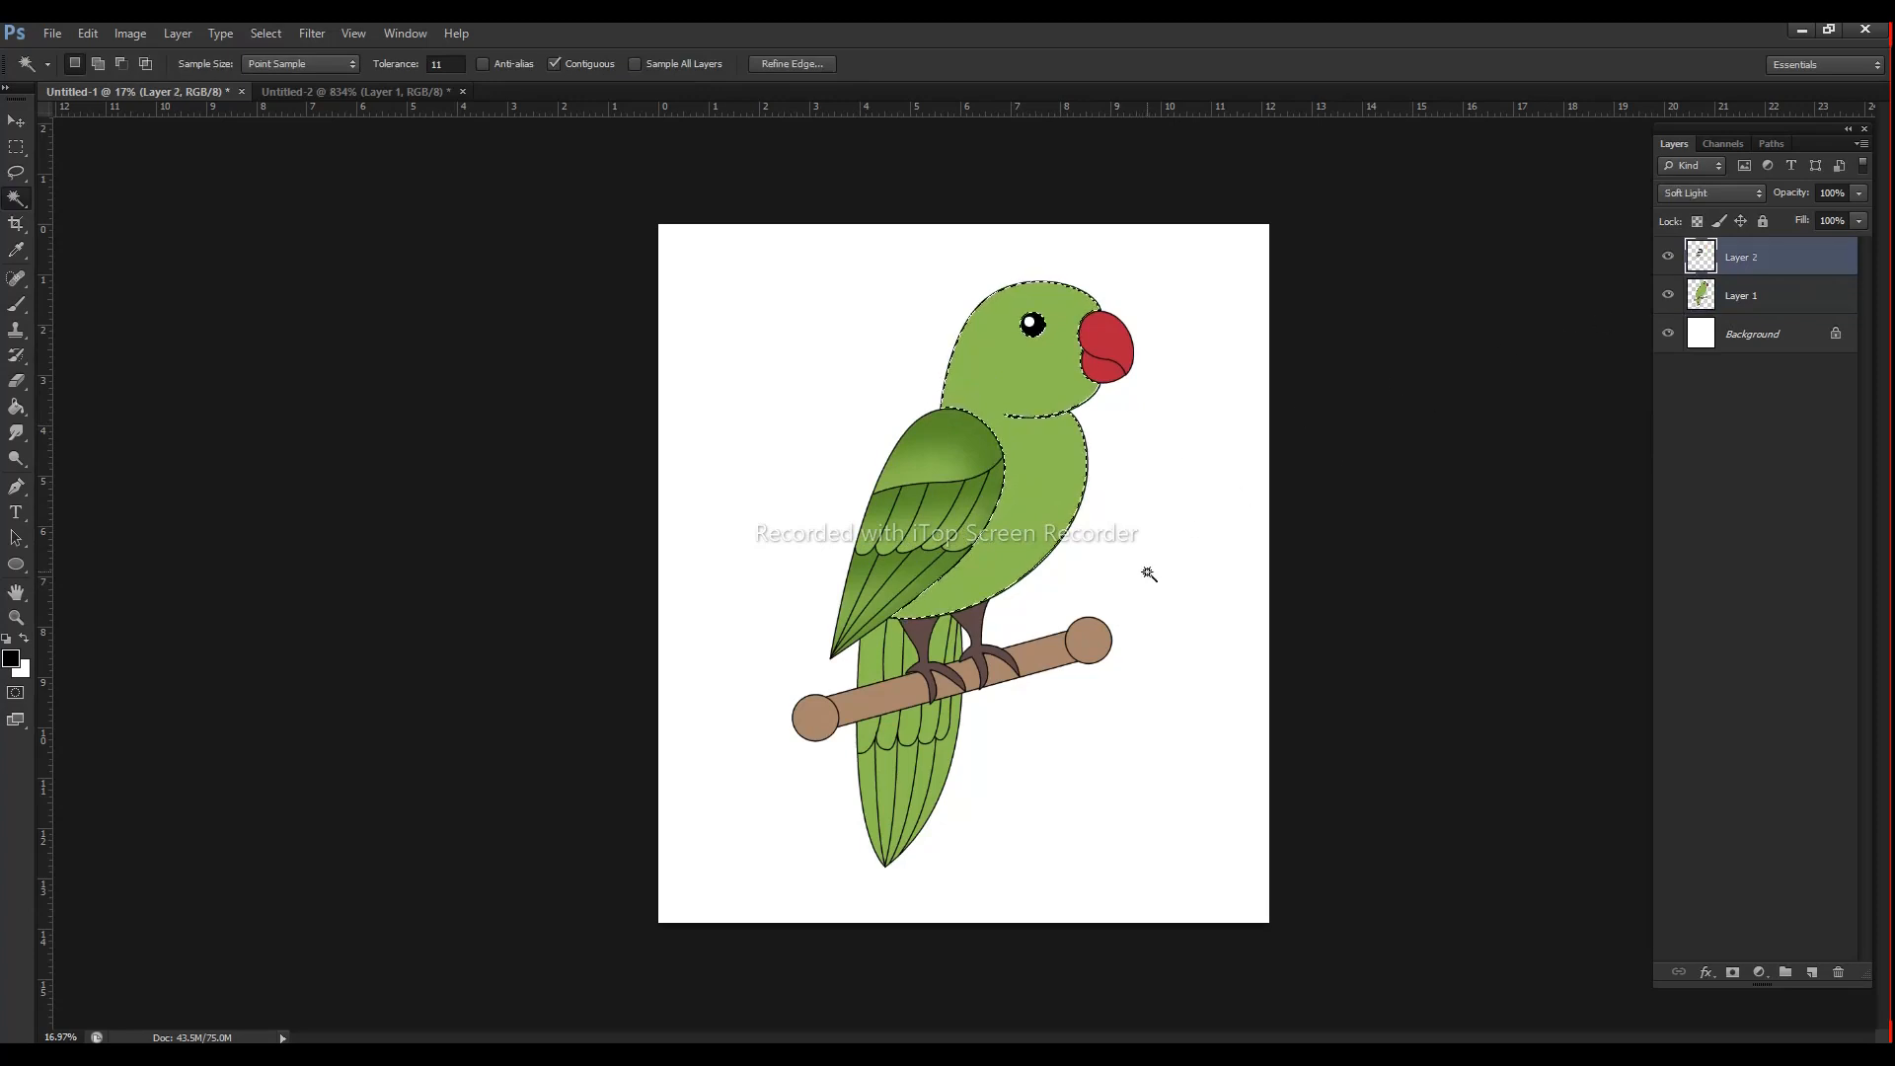
{"action": "key", "text": "b"}
{"action": "left_click", "coordinate": [1268, 454]}
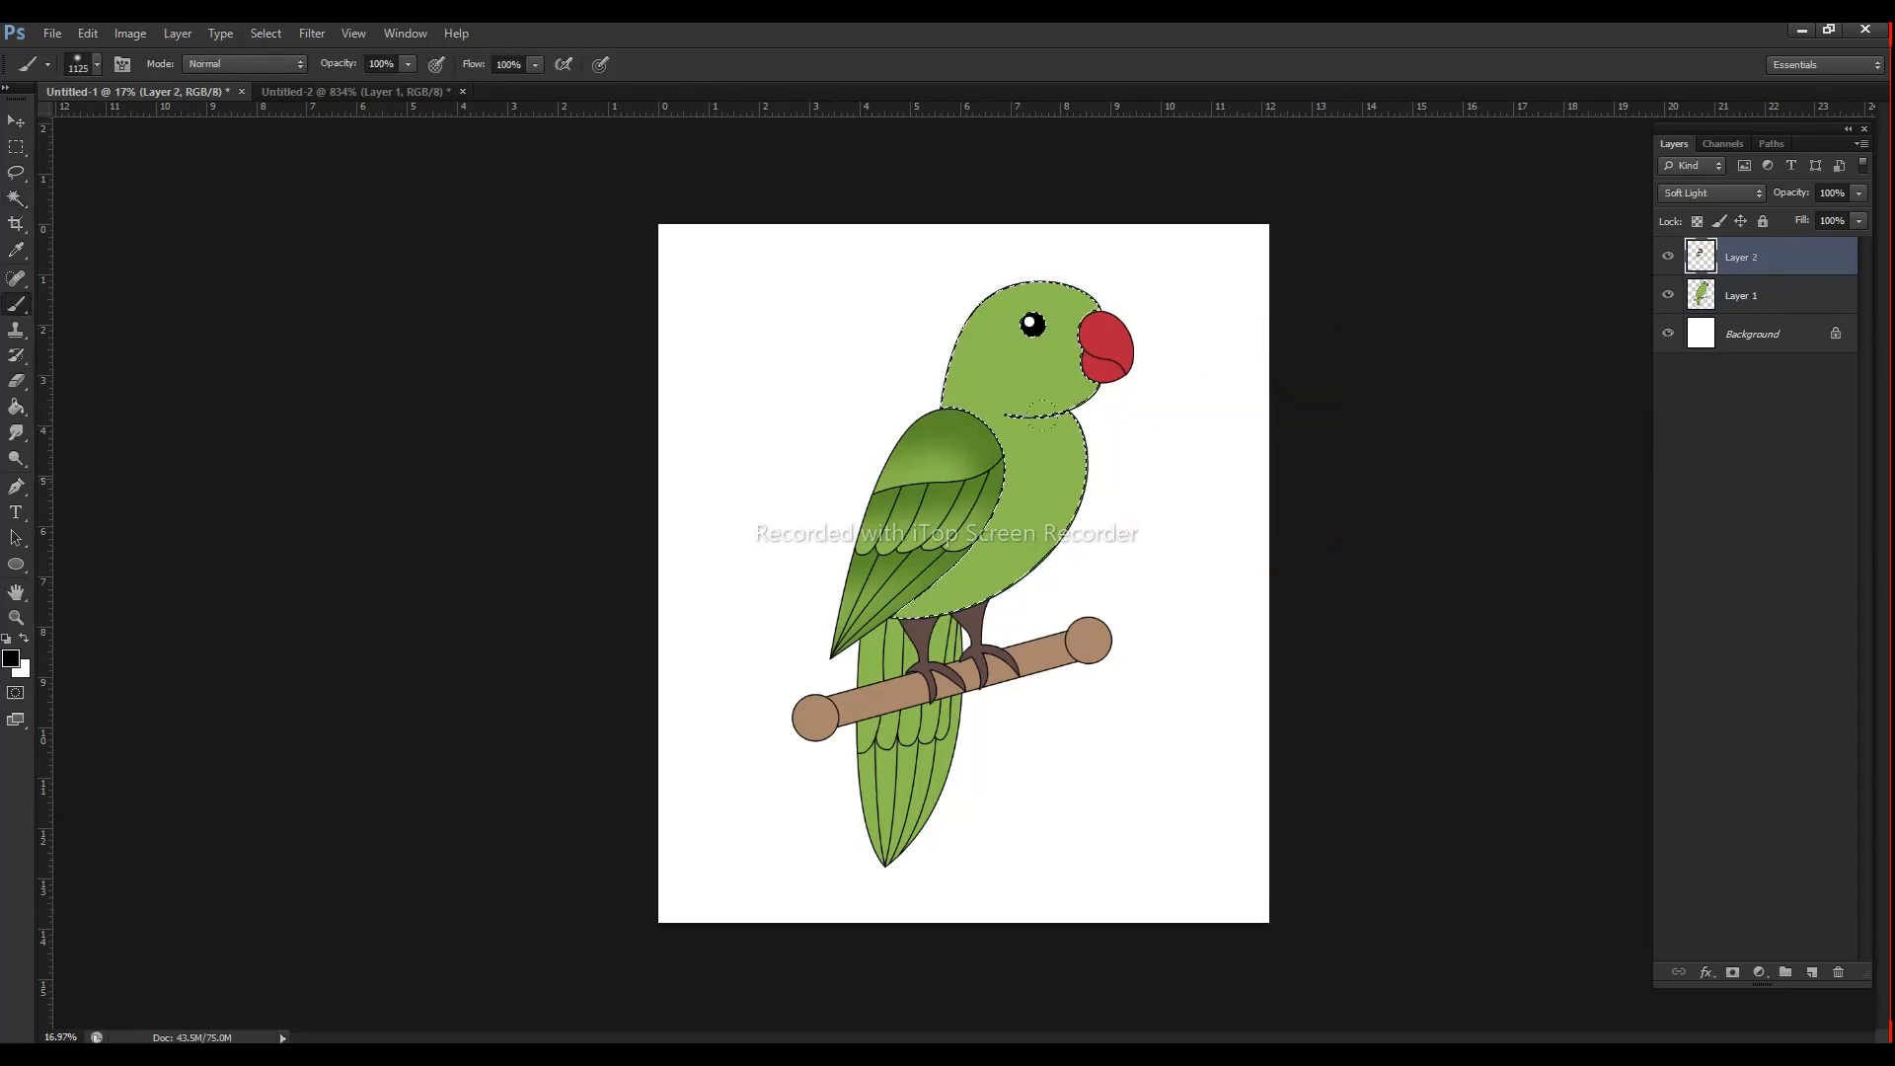
{"action": "left_click_drag", "start_coordinate": [1103, 478], "coordinate": [946, 691]}
{"action": "left_click_drag", "start_coordinate": [1002, 562], "coordinate": [1105, 356]}
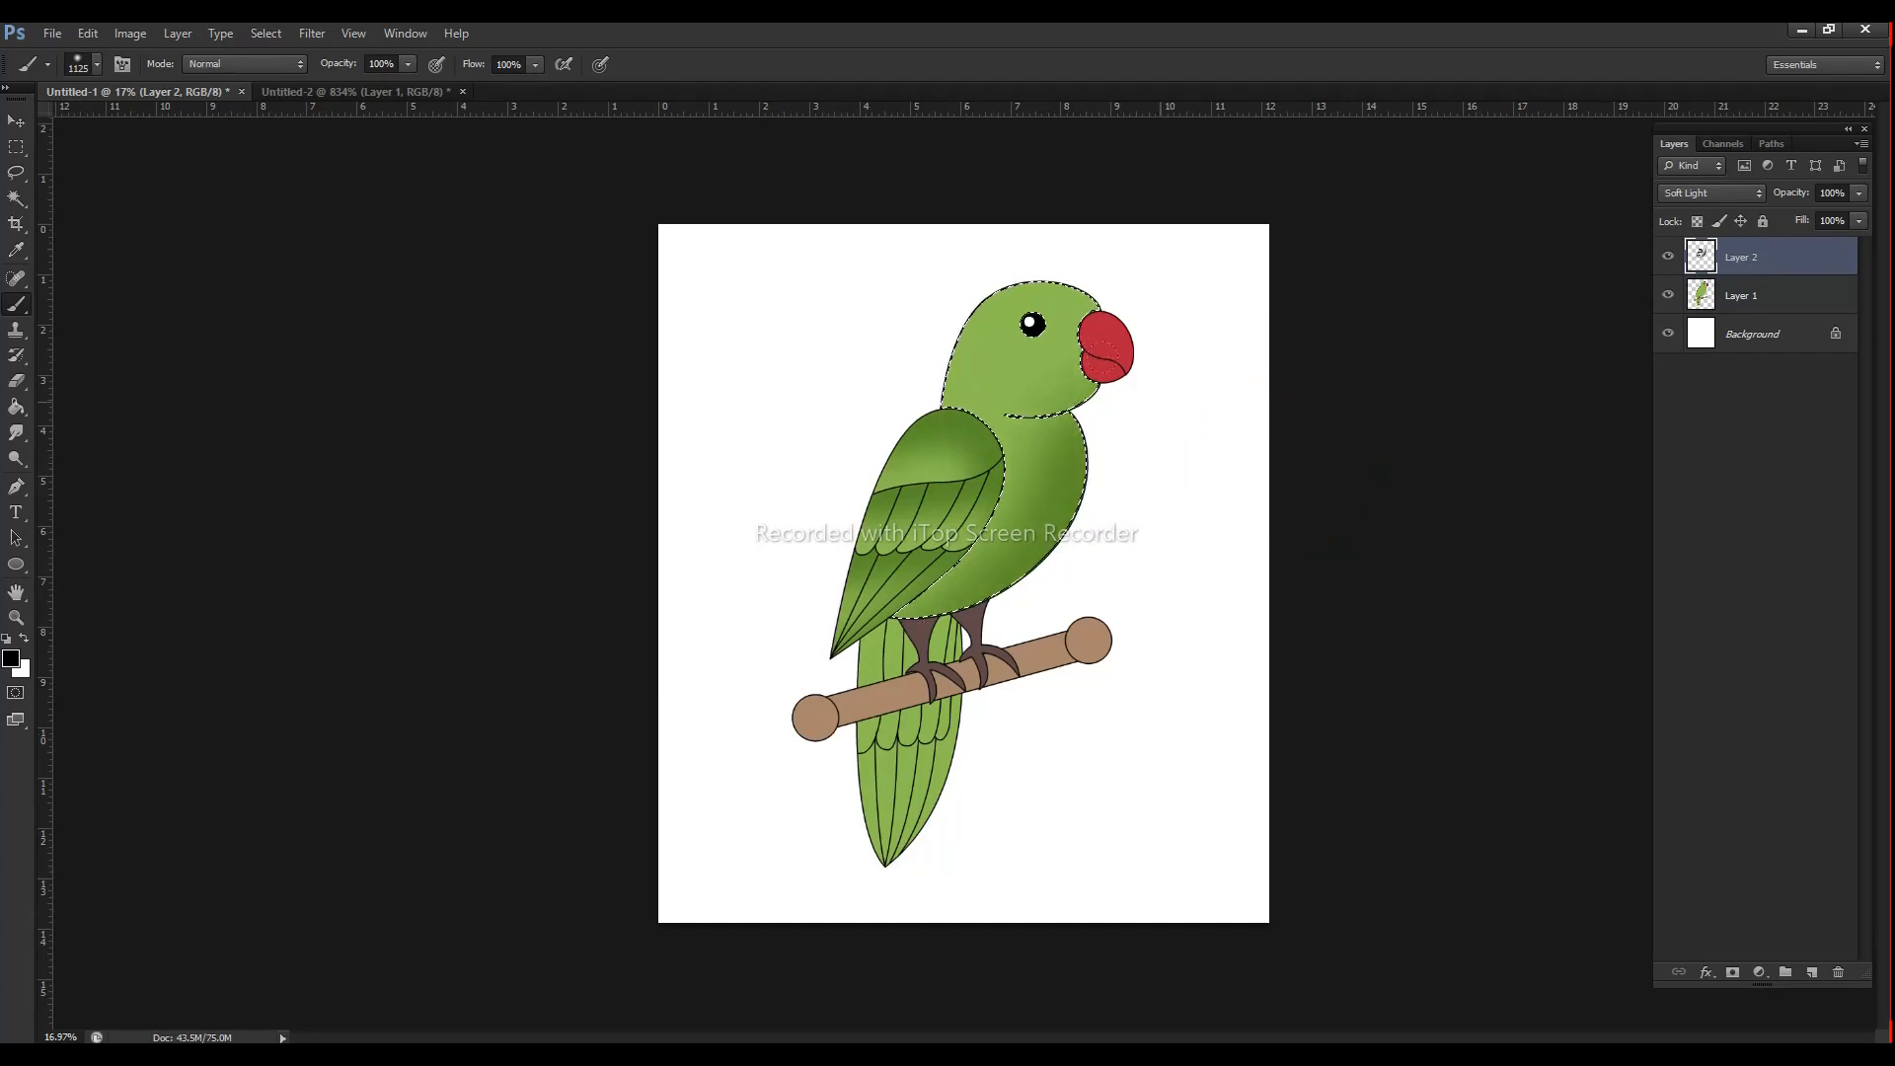
{"action": "mouse_move", "coordinate": [1129, 199]}
{"action": "left_mouse_down"}
{"action": "mouse_move", "coordinate": [873, 204]}
{"action": "mouse_move", "coordinate": [785, 395]}
{"action": "mouse_move", "coordinate": [803, 422]}
{"action": "mouse_move", "coordinate": [872, 217]}
{"action": "mouse_move", "coordinate": [1370, 187]}
{"action": "left_mouse_up"}
{"action": "mouse_move", "coordinate": [1009, 548]}
{"action": "left_mouse_down"}
{"action": "mouse_move", "coordinate": [935, 548]}
{"action": "mouse_move", "coordinate": [1009, 548]}
{"action": "left_mouse_up"}
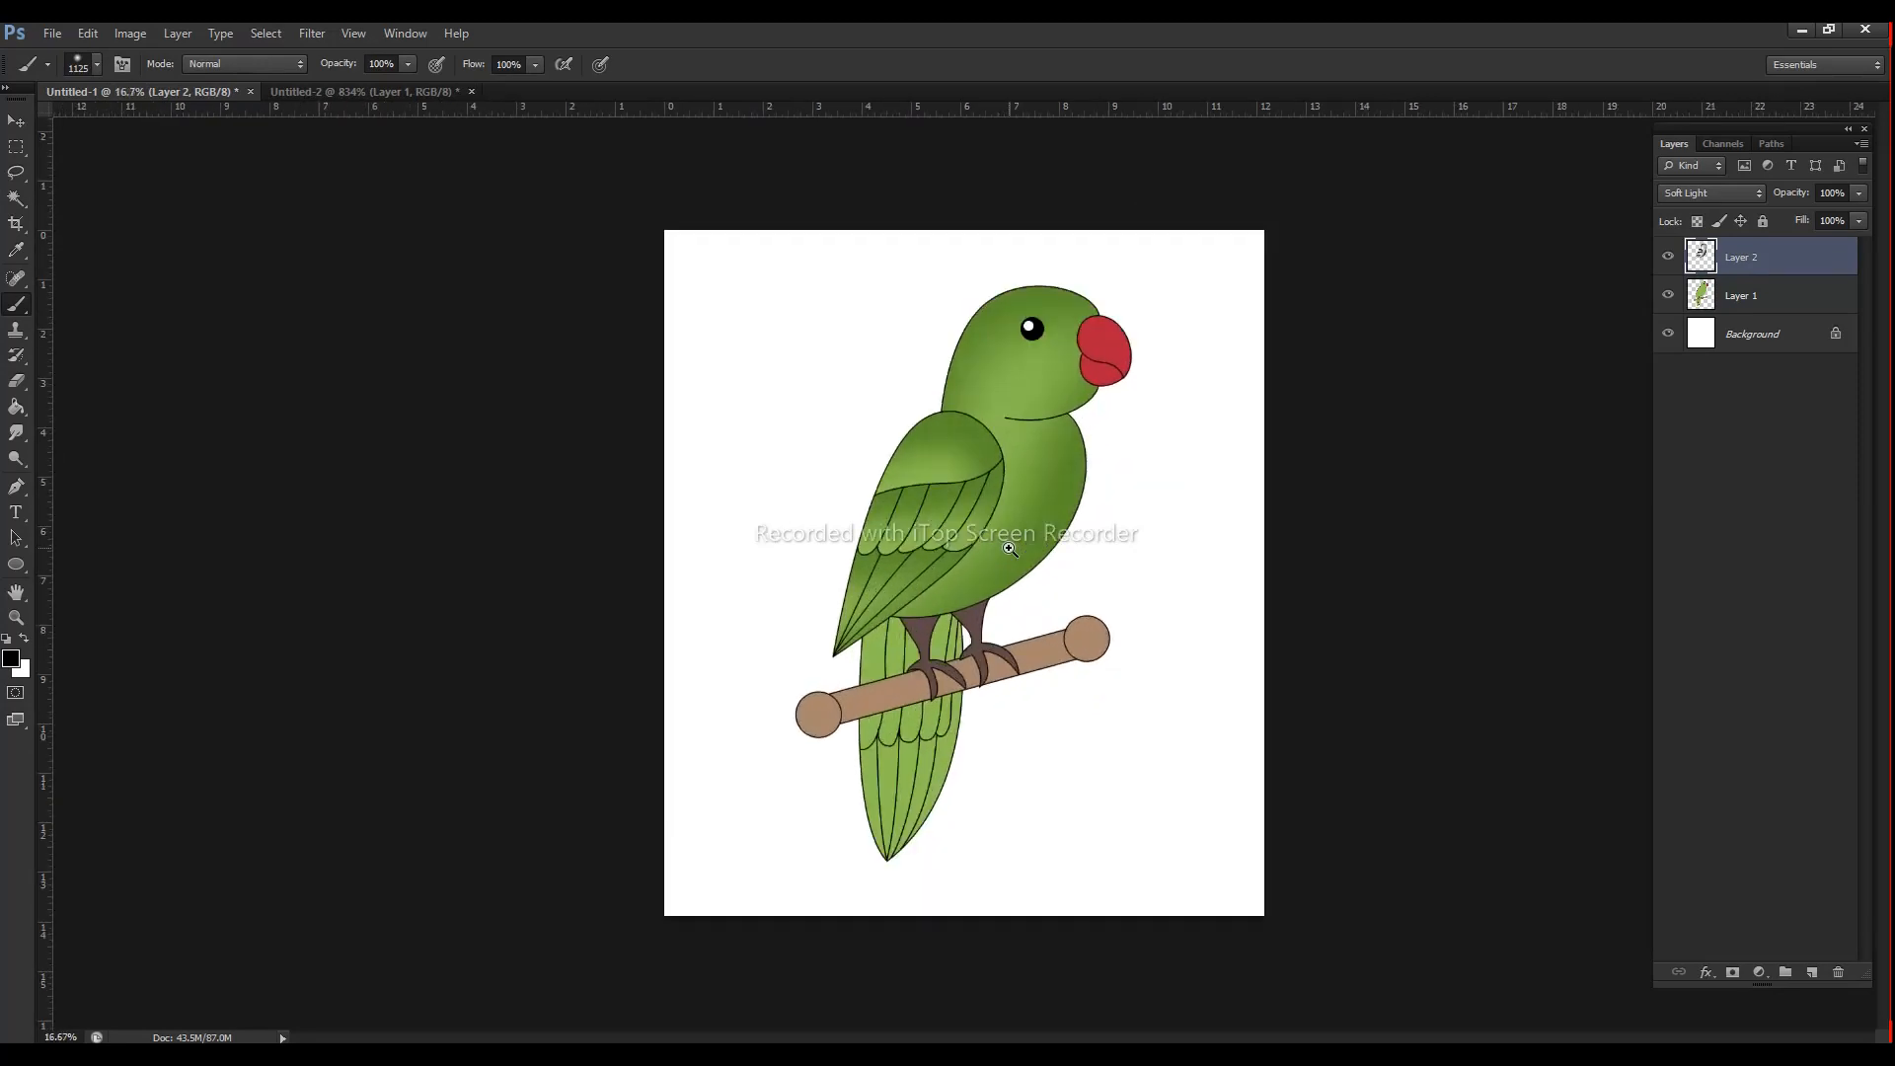
Step: Select the right-hand tail feathers below the perch and the tail sections between the legs on Layer 1 with the Magic Wand
{"action": "left_click", "coordinate": [1803, 310]}
{"action": "key", "text": "w"}
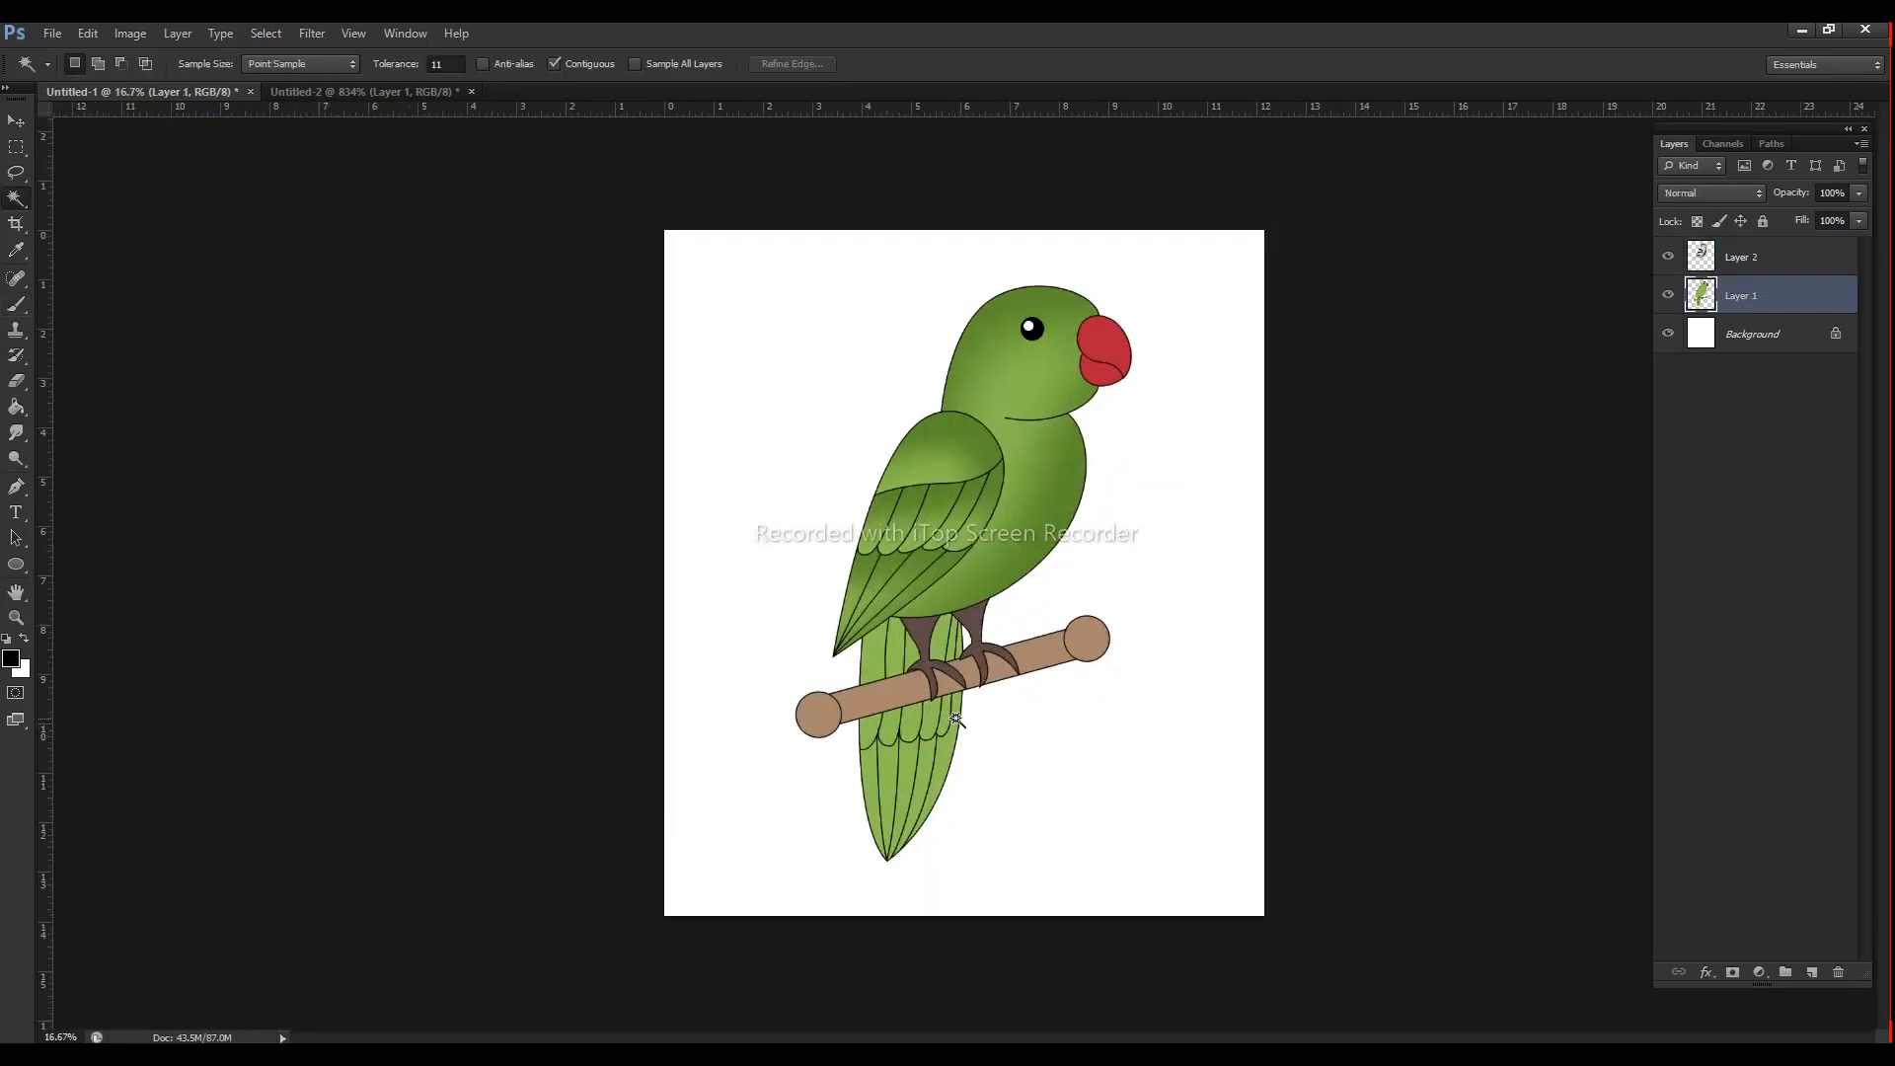
{"action": "key", "text": "alt+s"}
{"action": "key", "text": "Escape"}
{"action": "left_click", "coordinate": [920, 750], "text": "shift"}
{"action": "key", "text": "ctrl+z"}
{"action": "left_click_drag", "start_coordinate": [920, 751], "coordinate": [981, 736]}
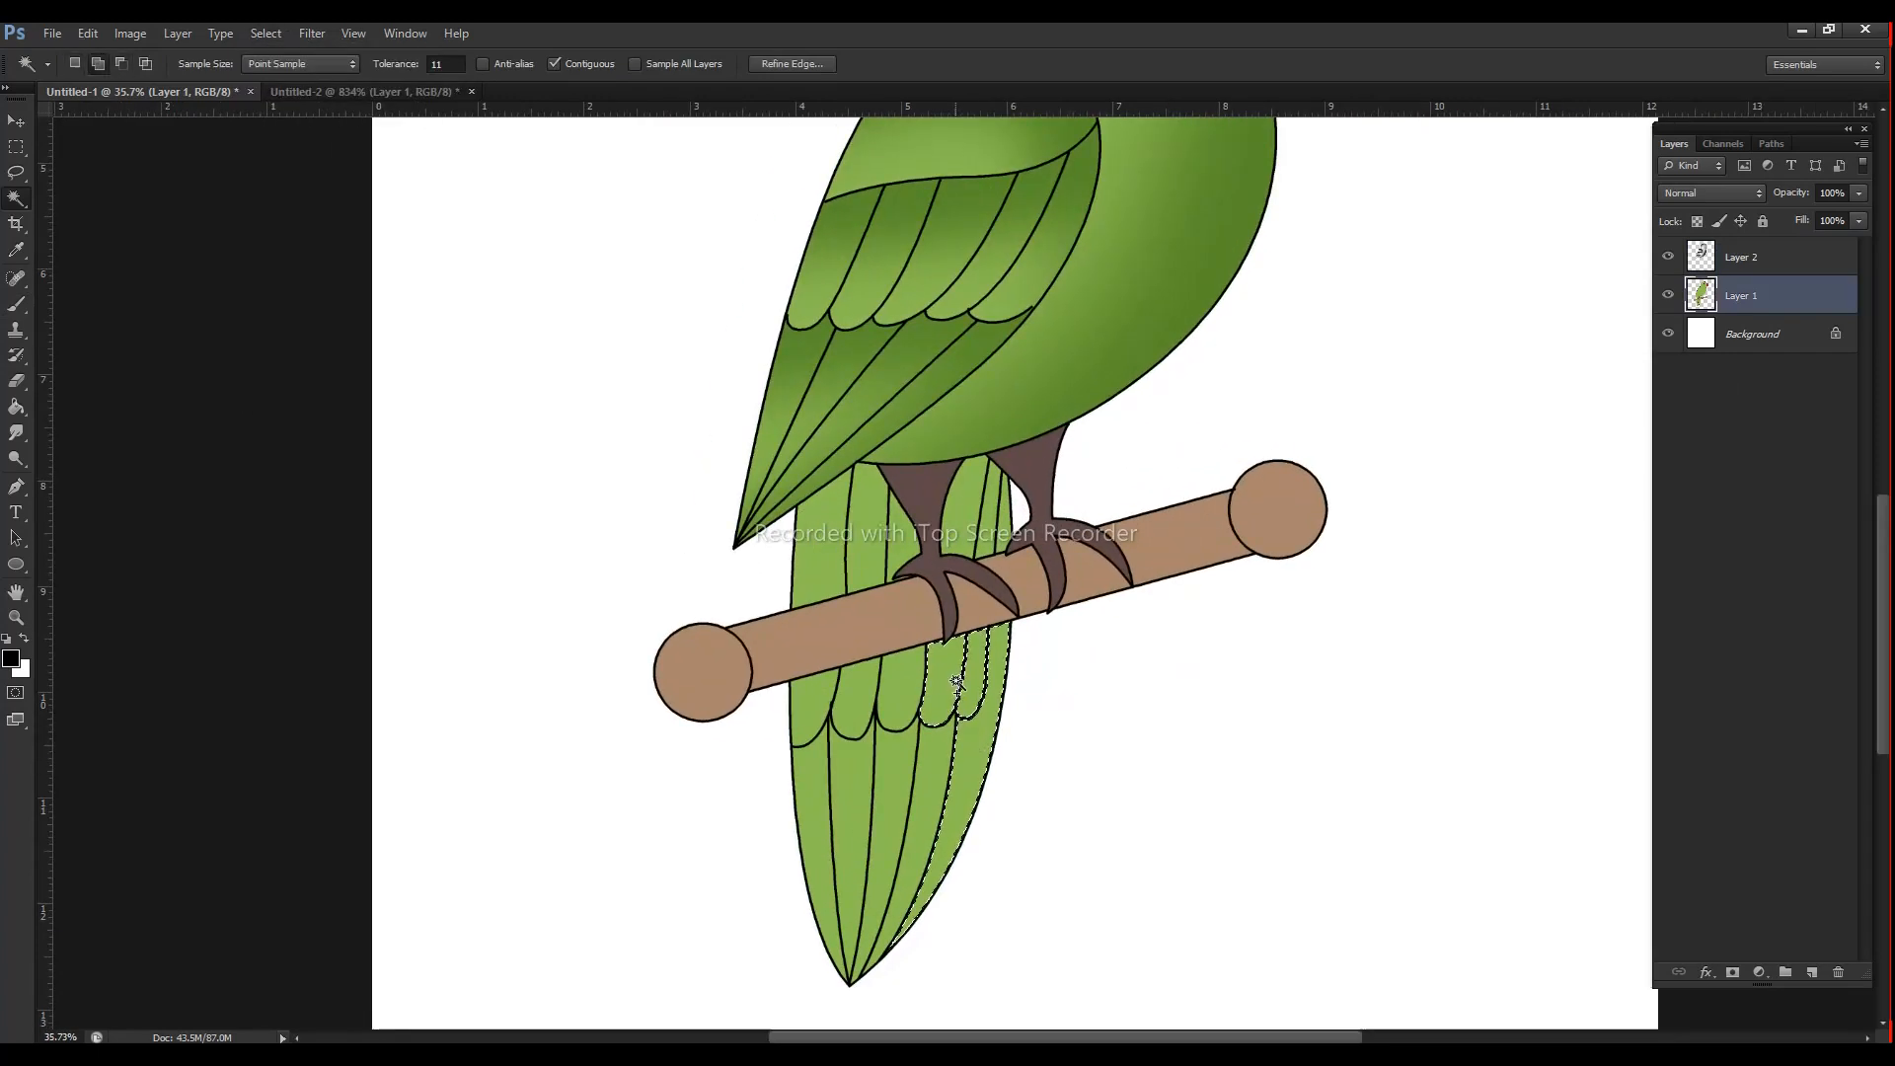
{"action": "left_click", "coordinate": [971, 512]}
{"action": "left_click", "coordinate": [989, 523]}
{"action": "left_click", "coordinate": [1004, 535]}
{"action": "key", "text": "z"}
{"action": "left_click", "coordinate": [1006, 537]}
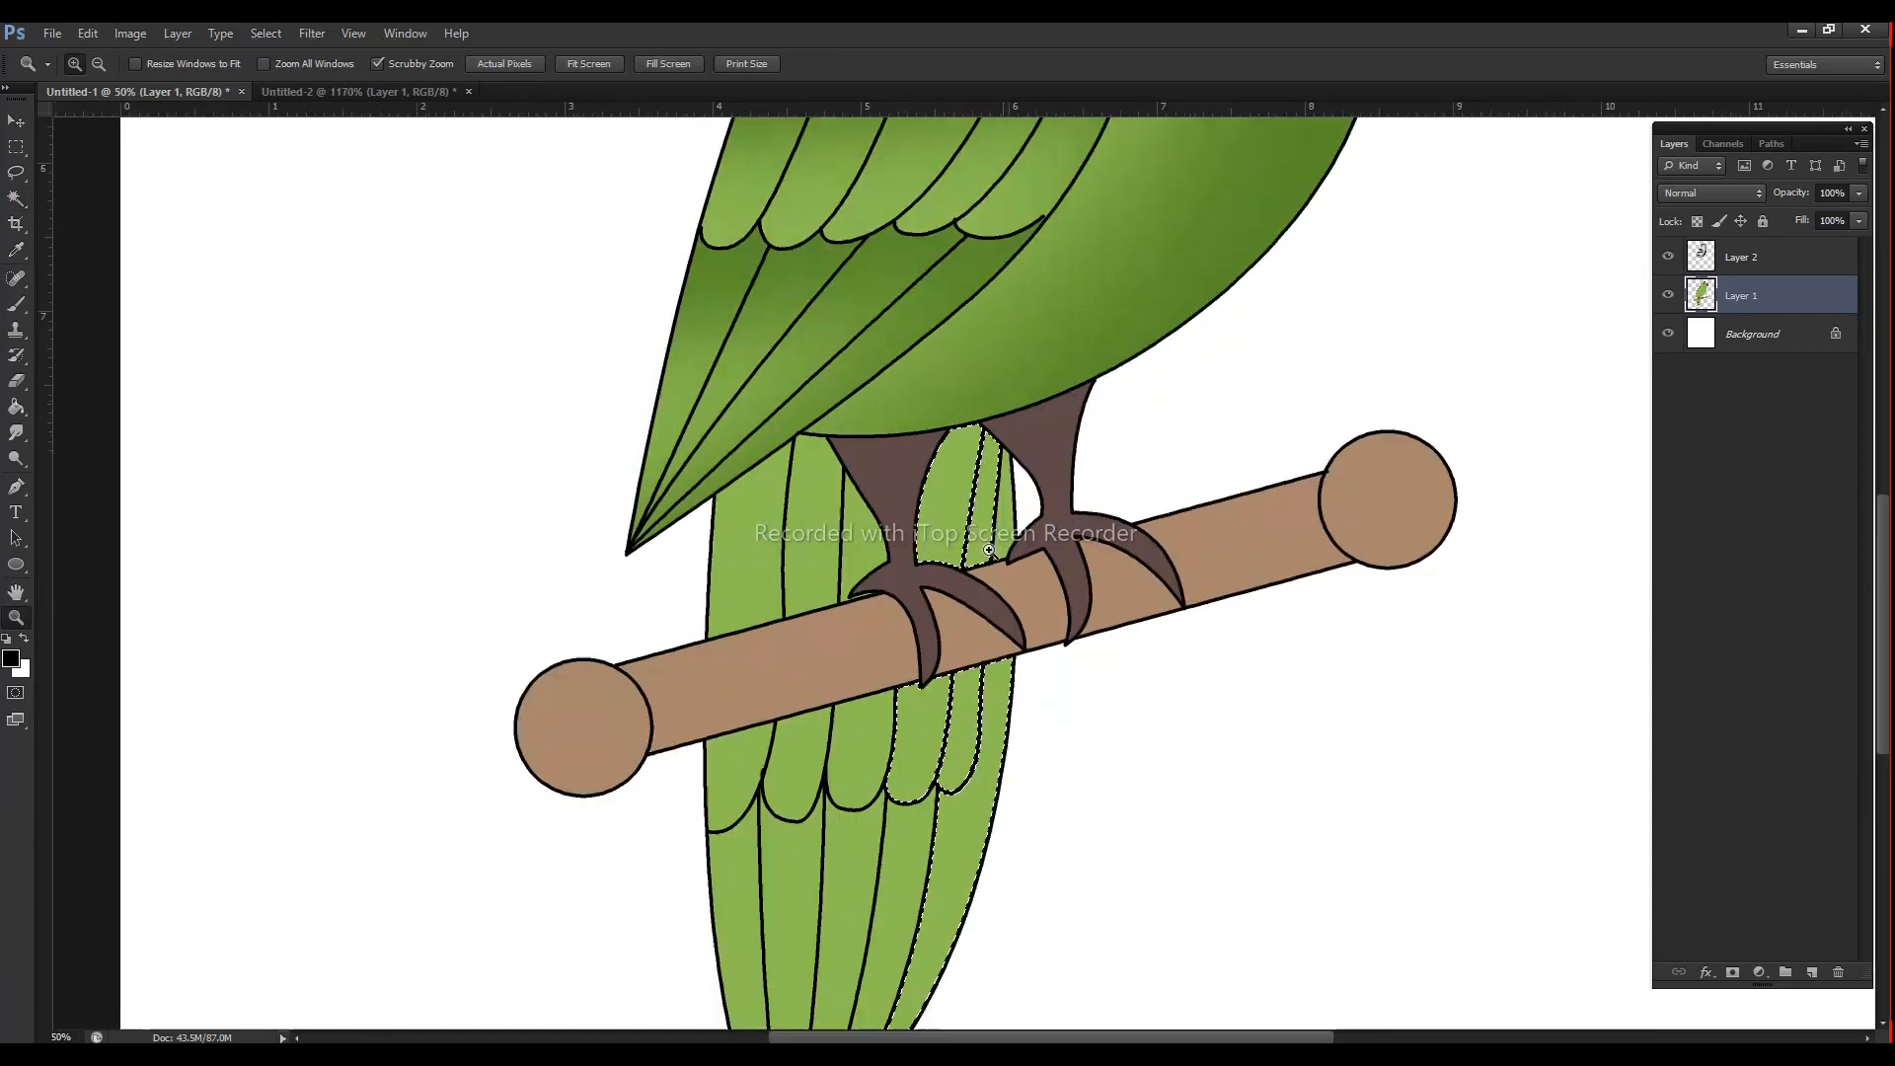
Step: Add the remaining short tail feathers above and below the perch to the selection
{"action": "key", "text": "w"}
{"action": "left_click", "coordinate": [818, 758], "text": "shift"}
{"action": "left_click", "coordinate": [818, 758], "text": "shift"}
{"action": "left_click", "coordinate": [810, 592], "text": "shift"}
{"action": "left_click", "coordinate": [769, 612], "text": "shift"}
{"action": "left_click", "coordinate": [750, 740], "text": "shift"}
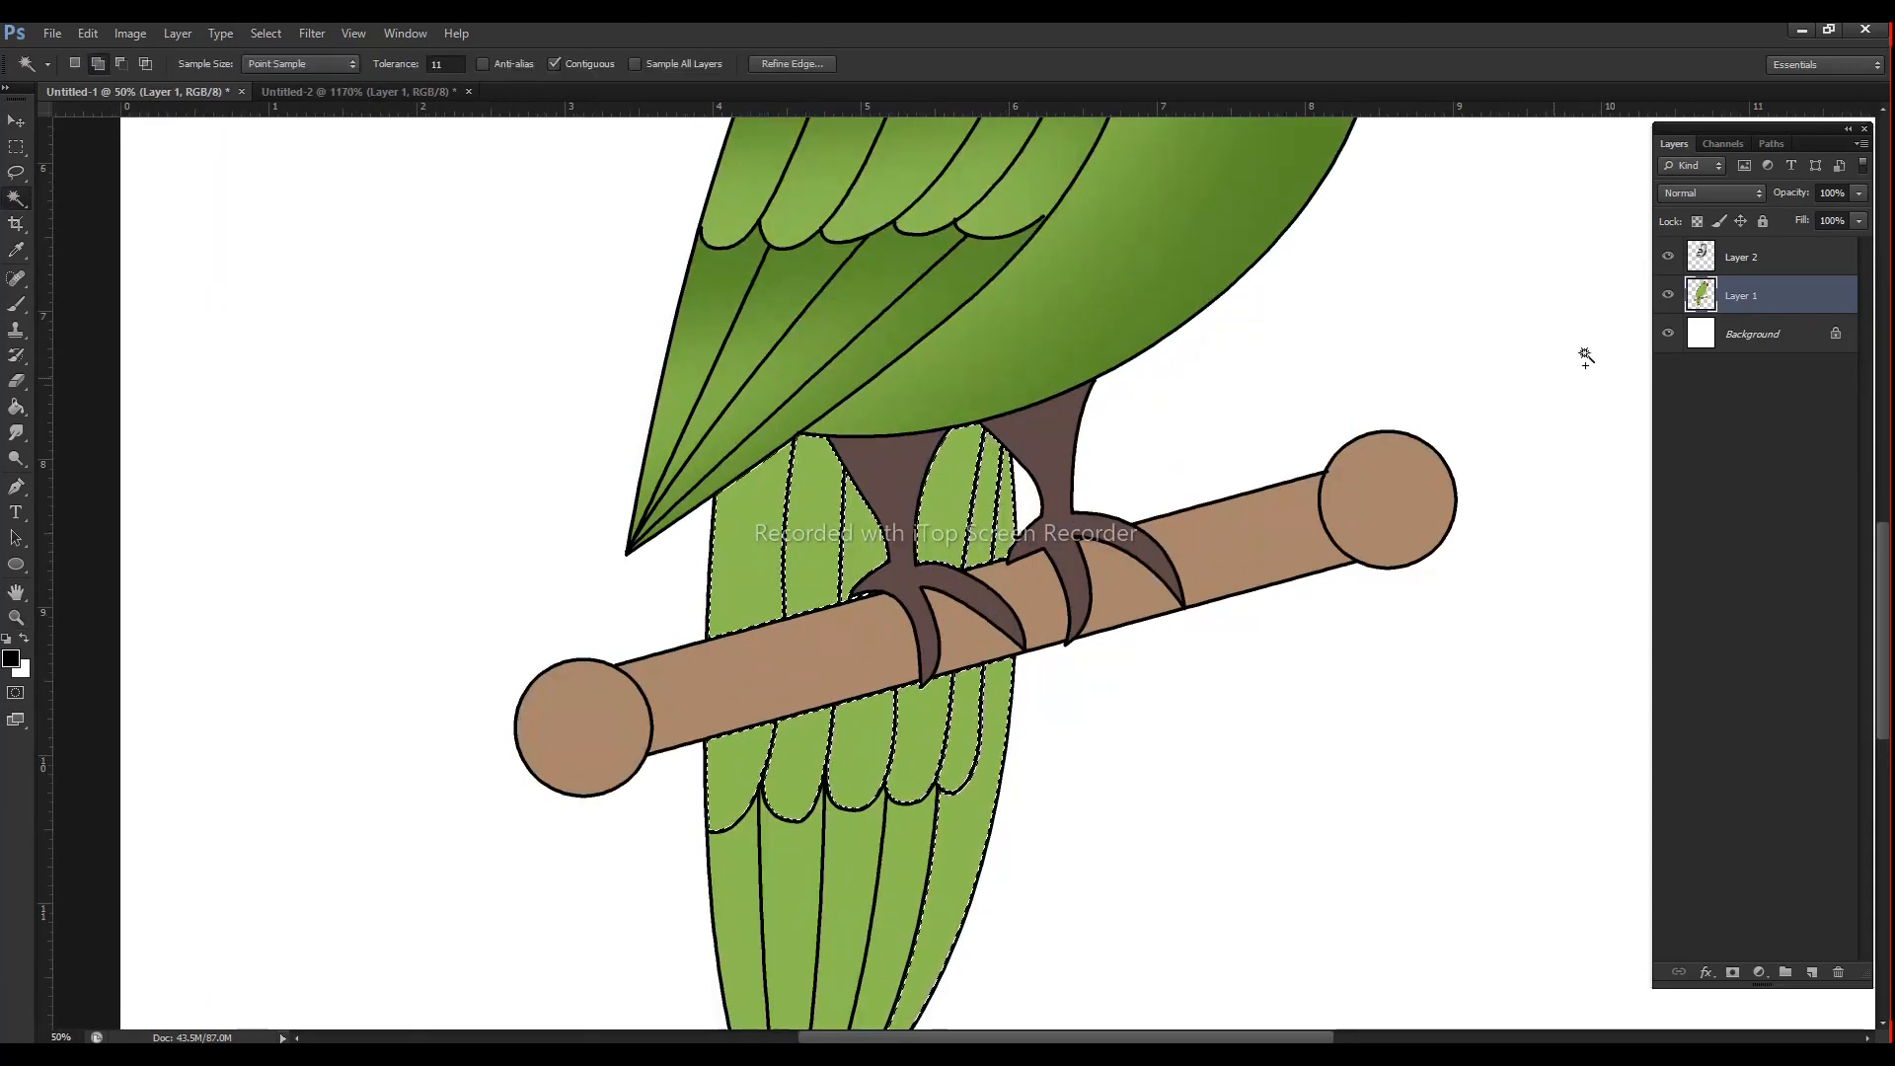
Step: Shade the upper tail and its right edge within the selection in black on Layer 2 with the Brush, then deselect
{"action": "left_click", "coordinate": [1744, 256]}
{"action": "scroll", "coordinate": [1126, 502], "scroll_direction": "down", "scroll_amount": 3}
{"action": "key", "text": "j"}
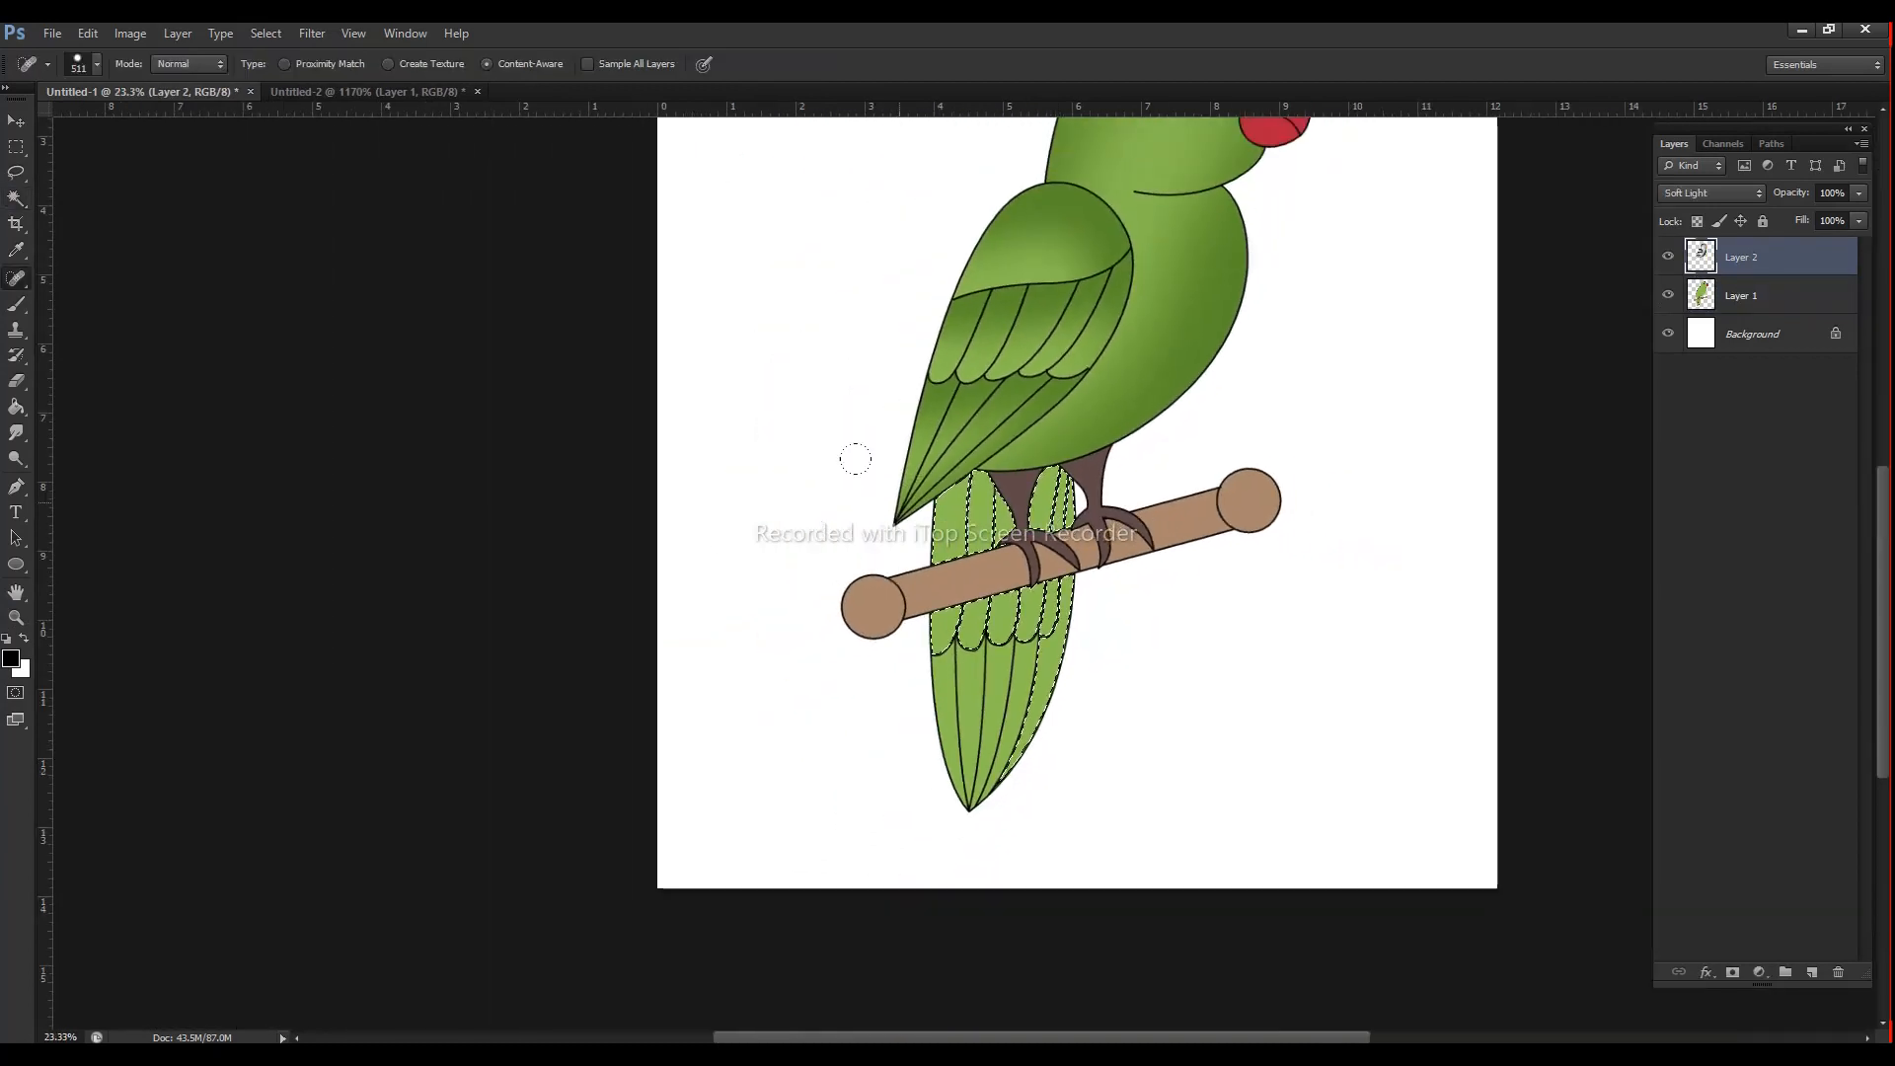
{"action": "key", "text": "b"}
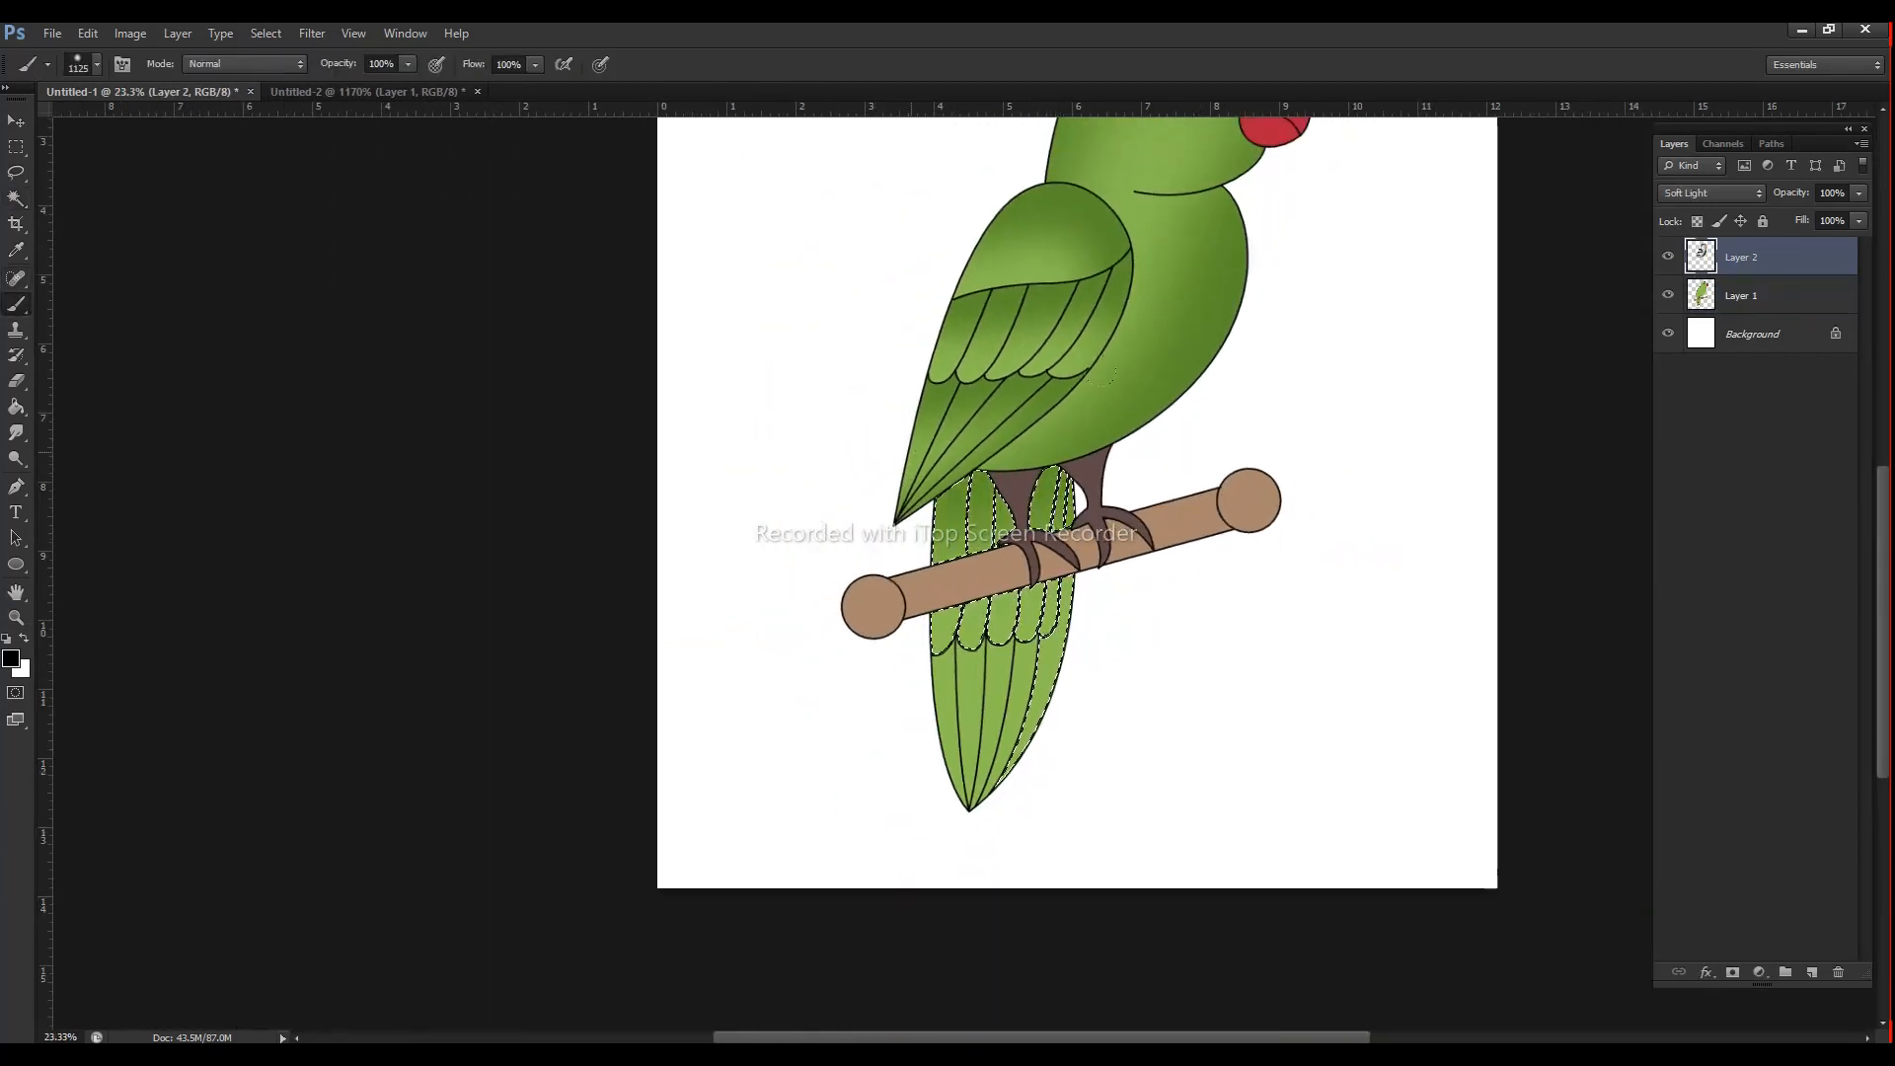
{"action": "left_click", "coordinate": [1150, 632]}
{"action": "left_click", "coordinate": [1125, 696]}
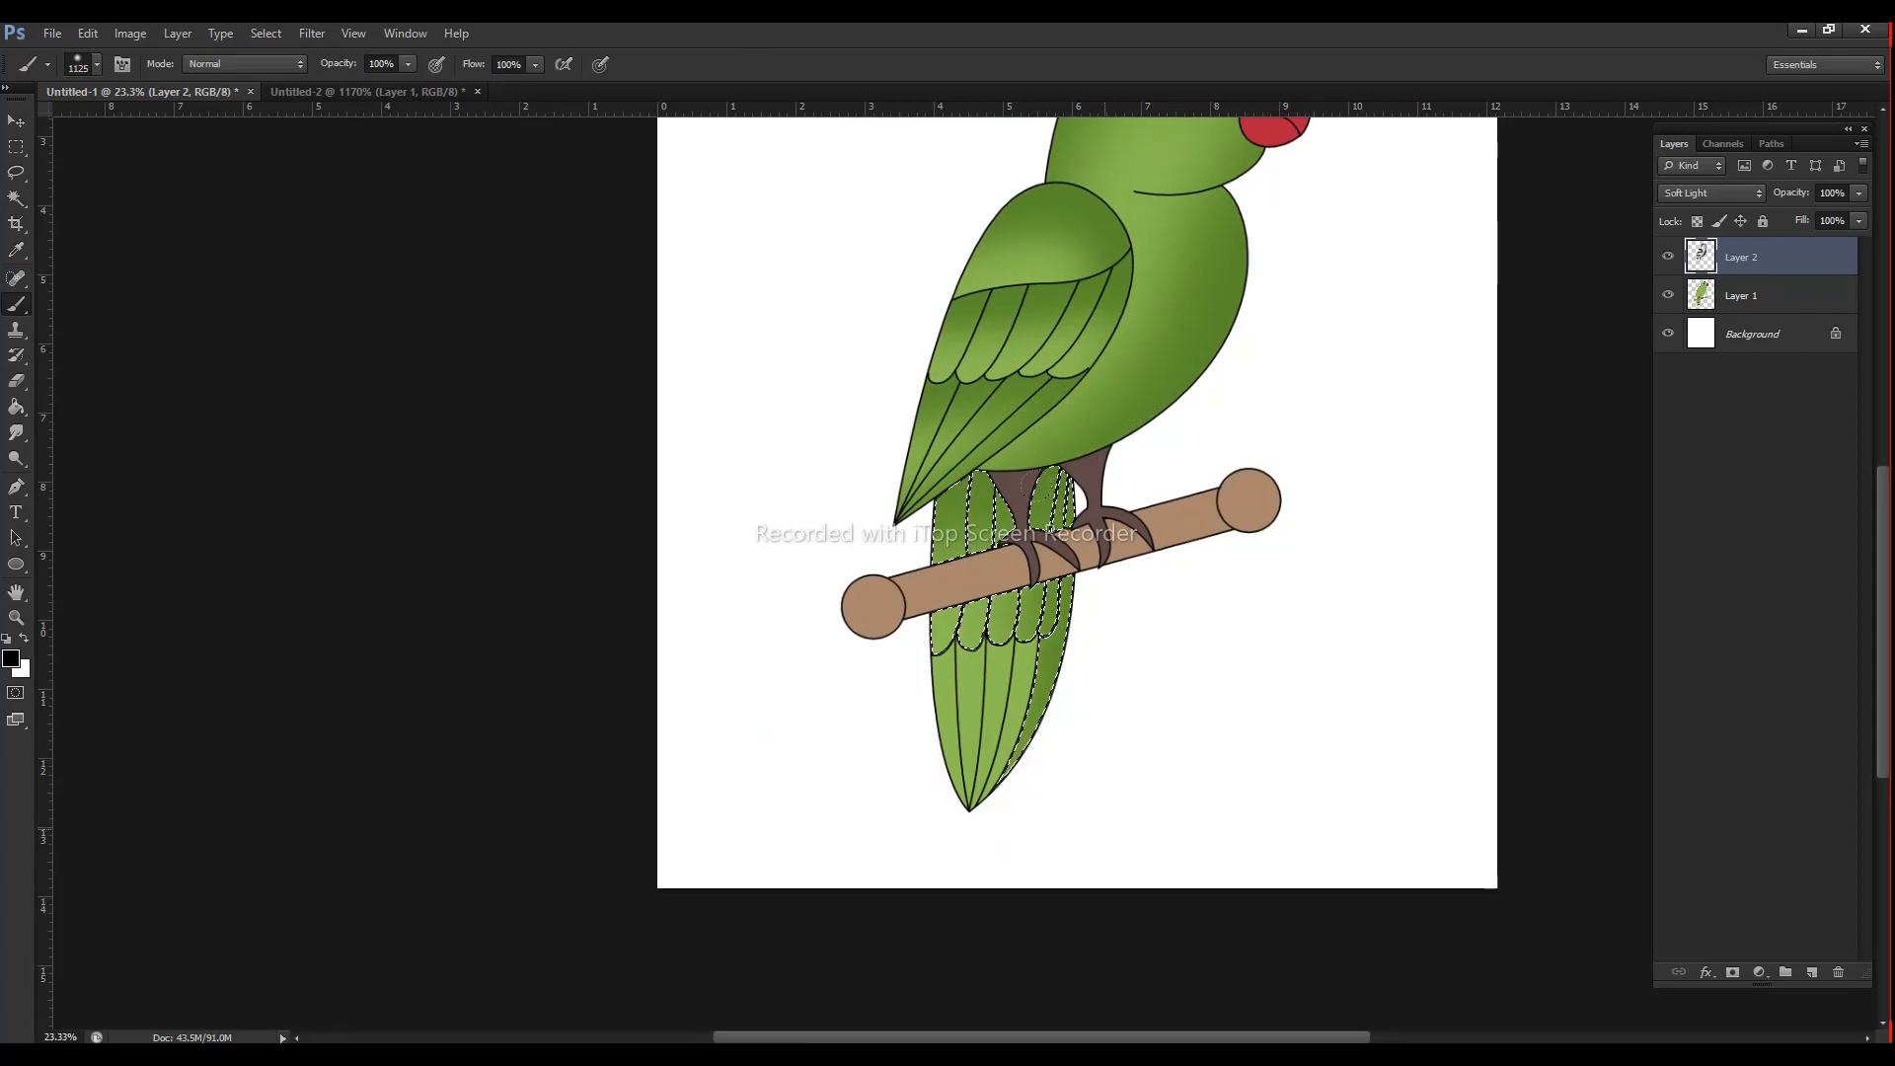
{"action": "key", "text": "ctrl+d"}
Step: Select the four unshaded long lower tail feathers on Layer 1 with the Magic Wand
{"action": "left_click", "coordinate": [1740, 296]}
{"action": "key", "text": "w"}
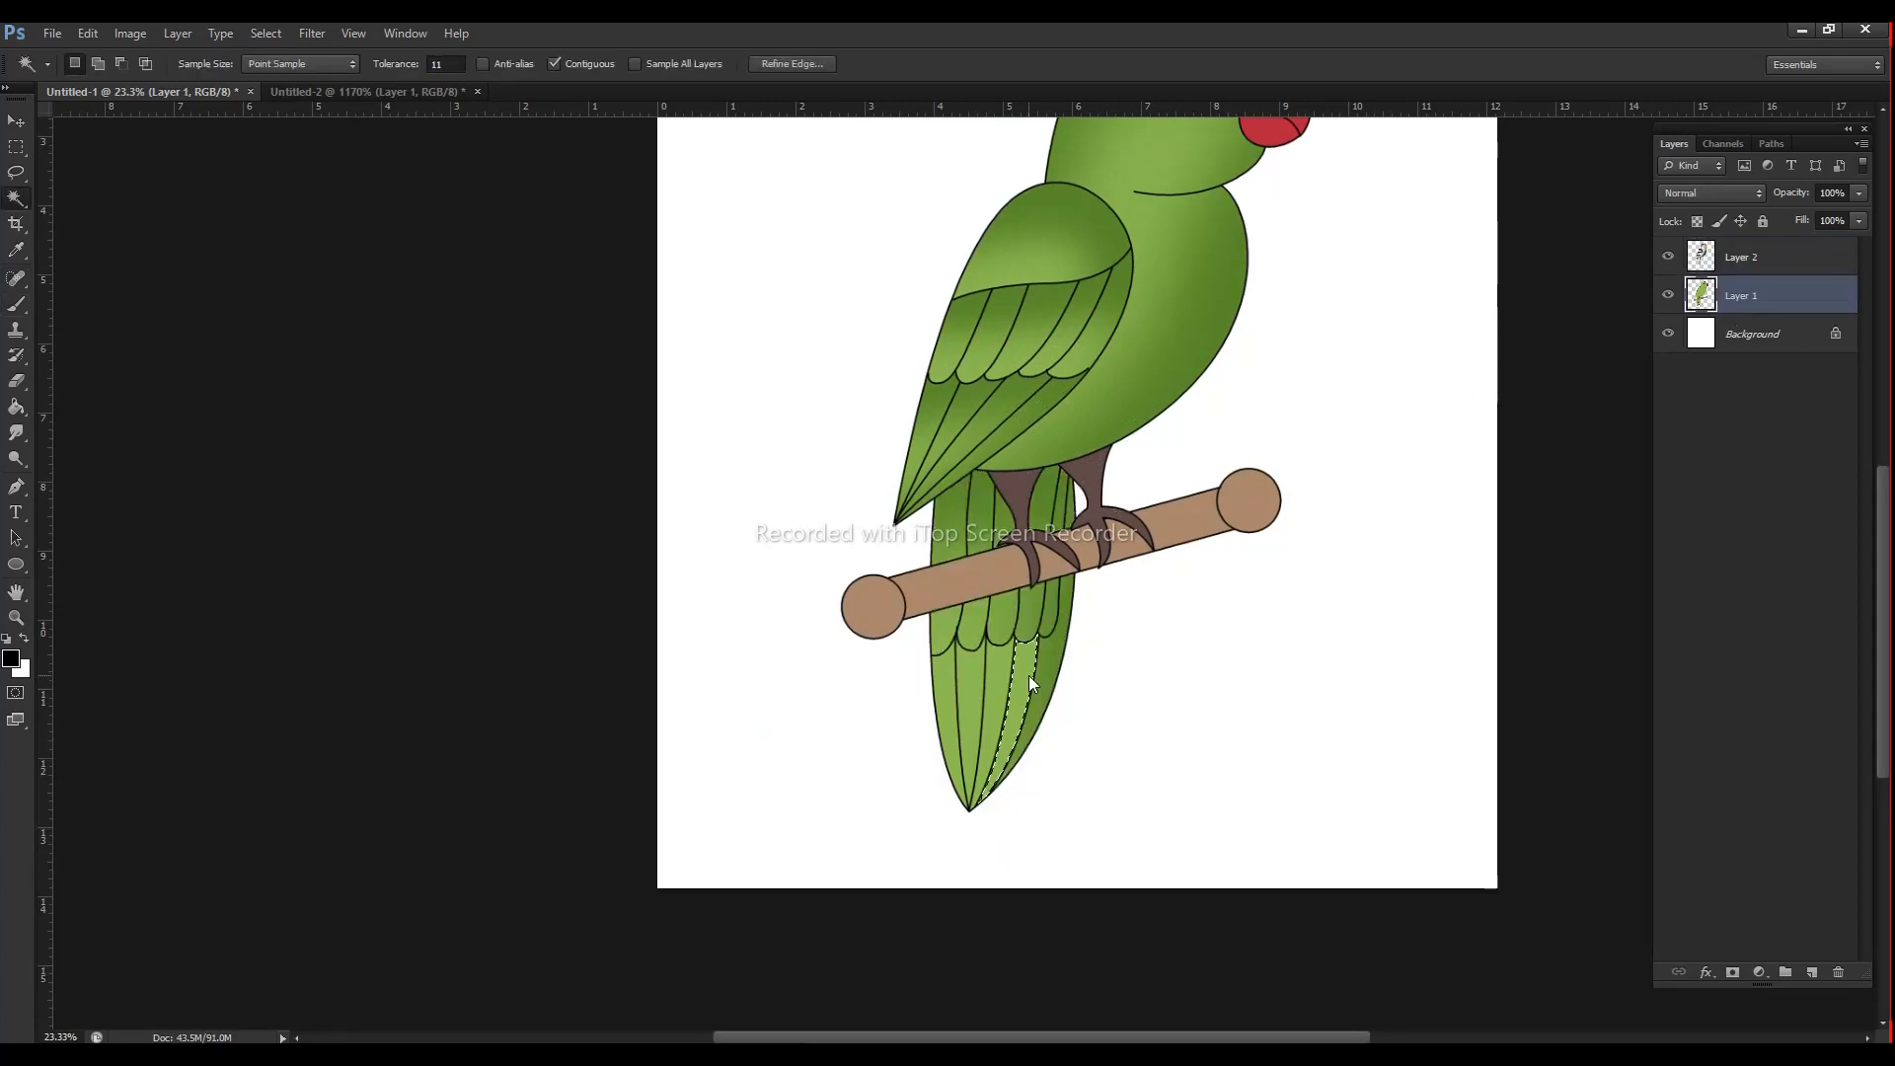
{"action": "left_click", "coordinate": [998, 676], "text": "shift"}
{"action": "left_click", "coordinate": [971, 678], "text": "shift"}
{"action": "left_click", "coordinate": [946, 681], "text": "shift"}
Step: Shade the selected long lower tail feathers in black on Layer 2 with the Brush, then deselect
{"action": "key", "text": "j"}
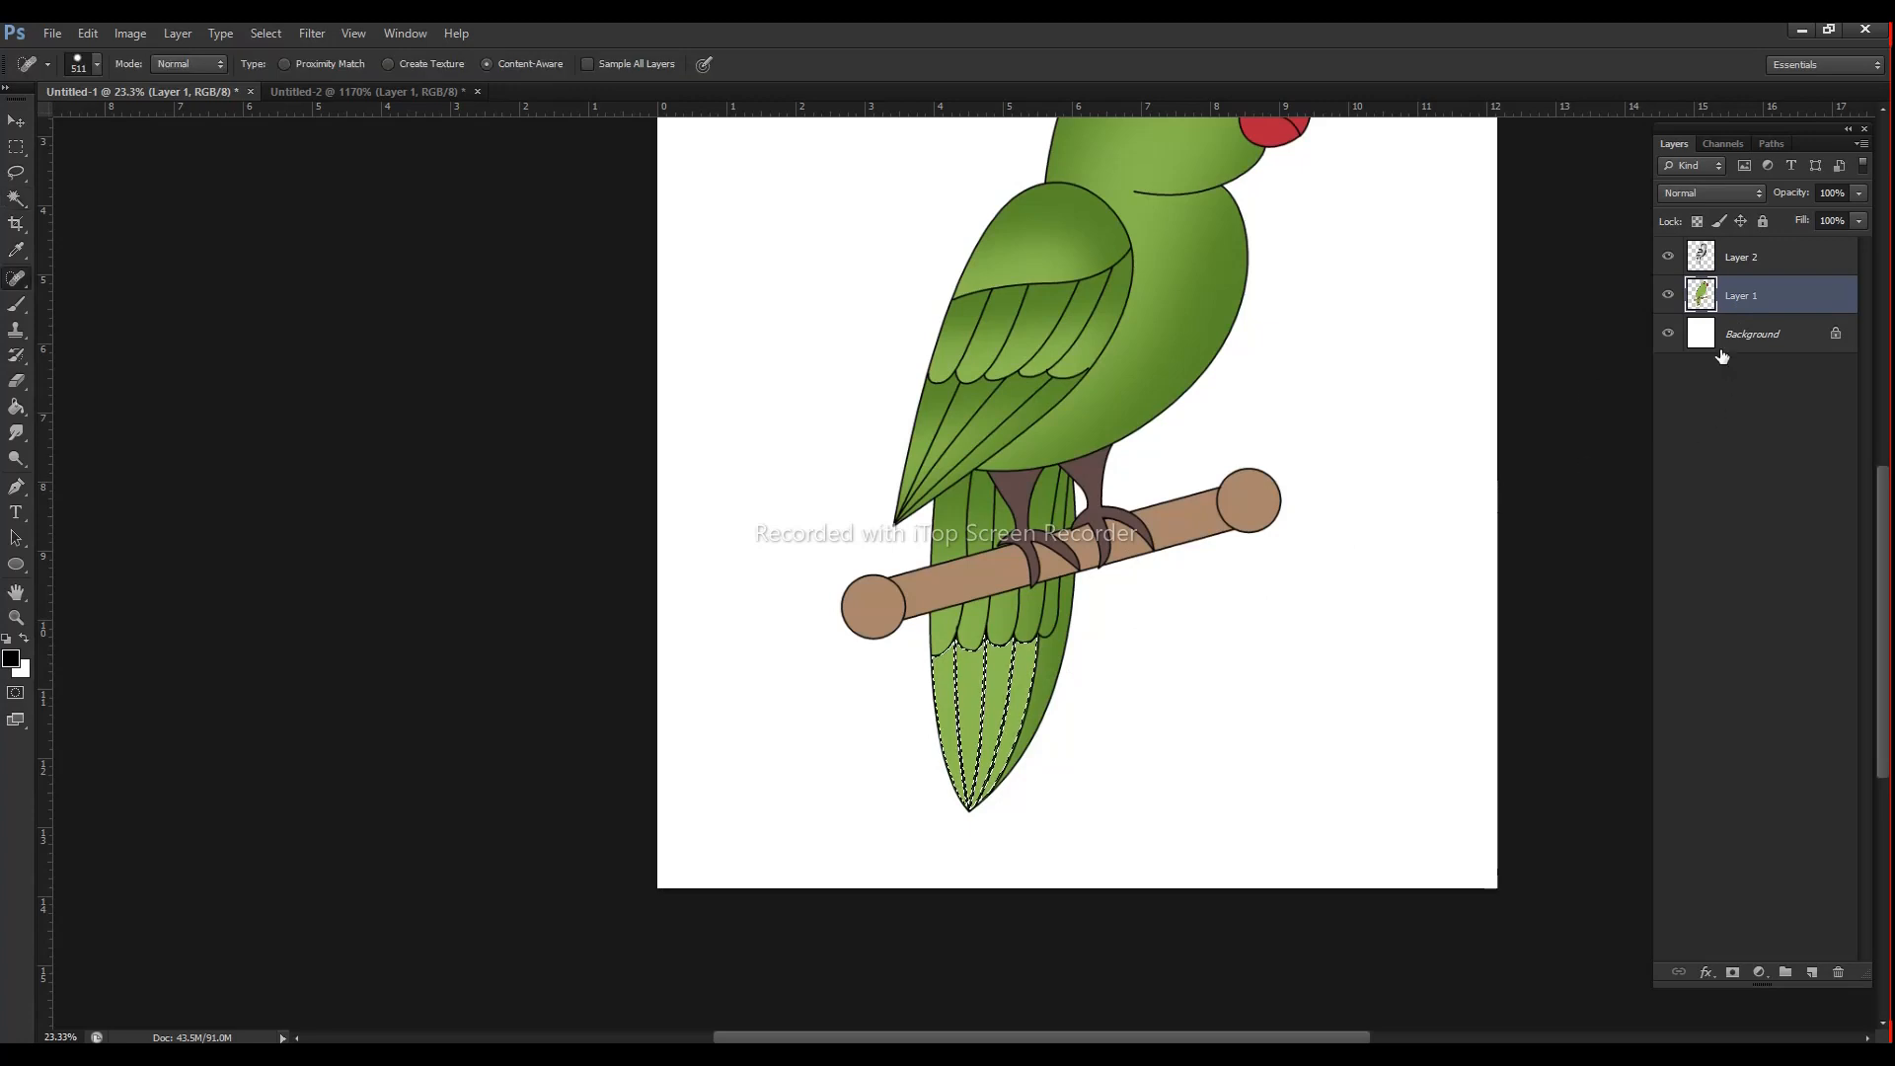
{"action": "left_click", "coordinate": [1741, 256]}
{"action": "key", "text": "b"}
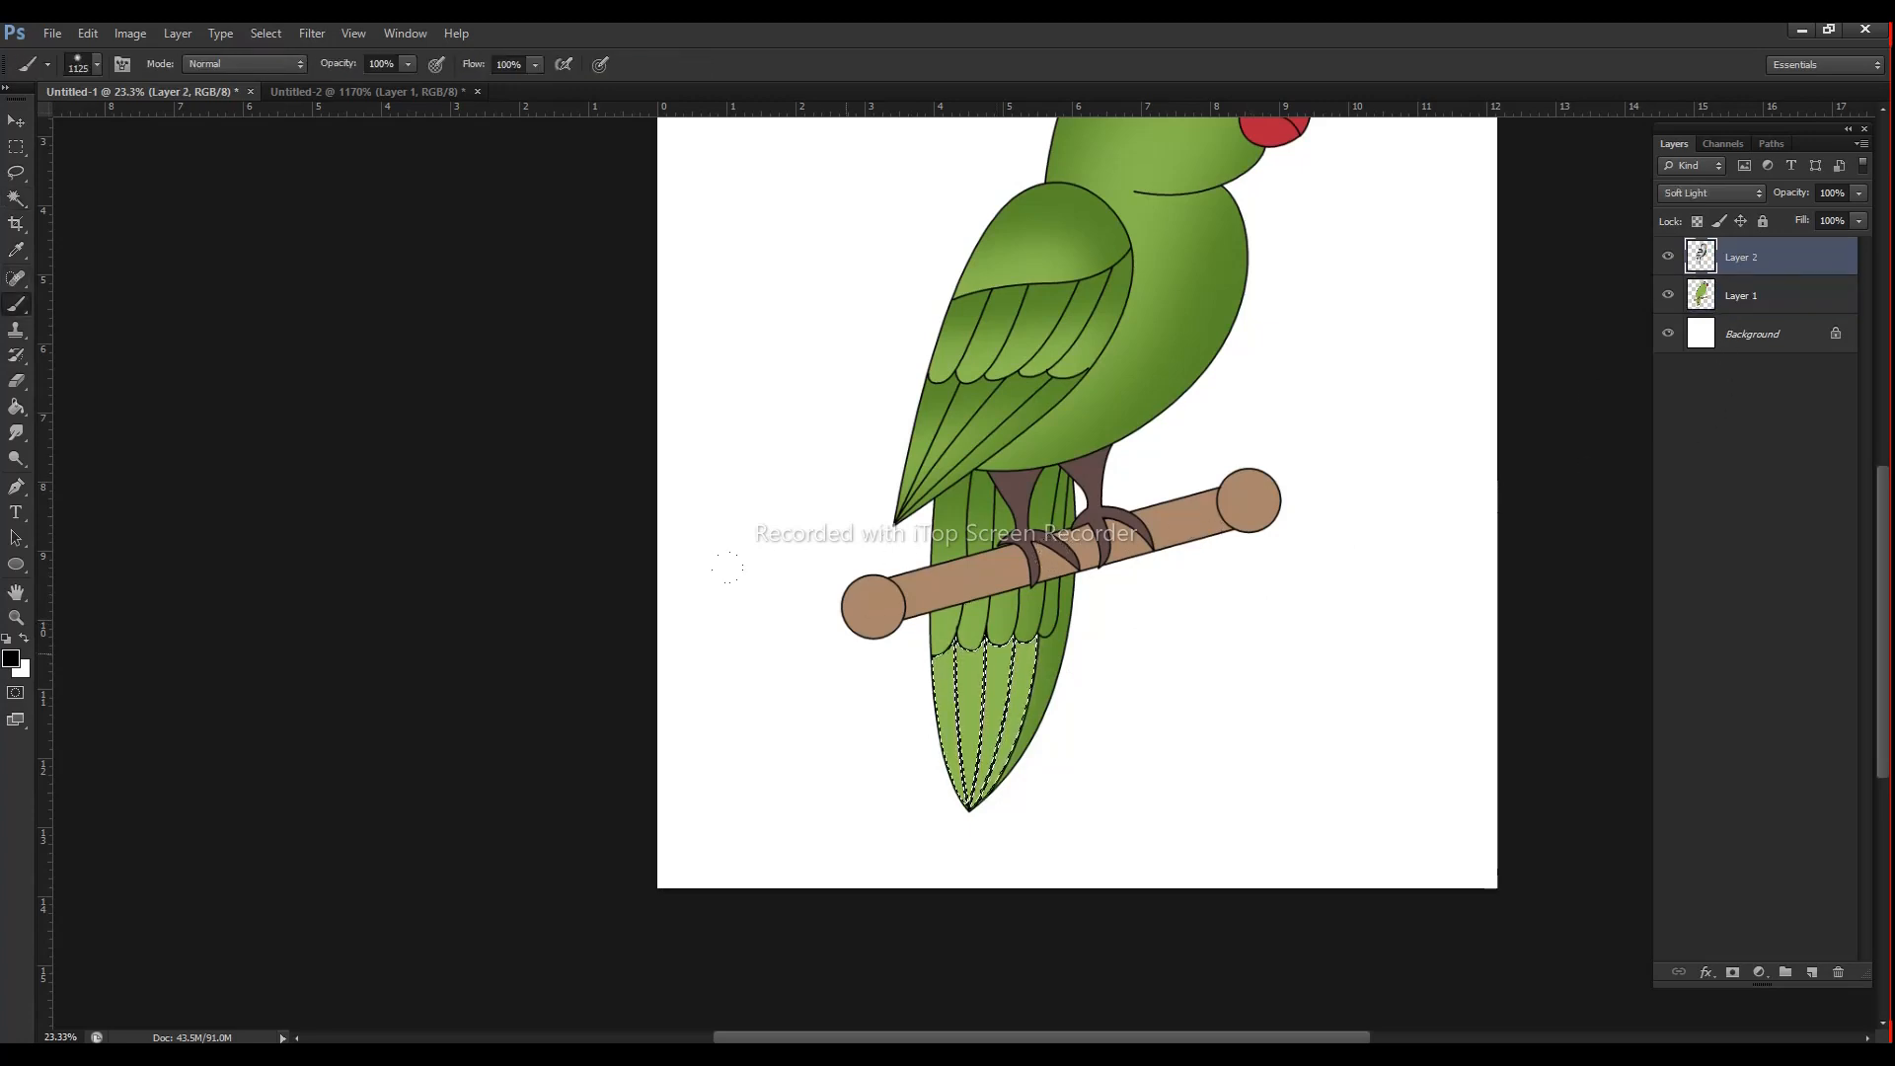
{"action": "key", "text": "ctrl+d"}
Step: Select all sections of the perch's rod between its round ends on Layer 1 with the Magic Wand
{"action": "right_click", "coordinate": [1032, 594]}
{"action": "left_click", "coordinate": [1103, 649]}
{"action": "left_click_drag", "start_coordinate": [1130, 646], "coordinate": [1079, 644]}
{"action": "left_click", "coordinate": [1068, 649], "text": "ctrl"}
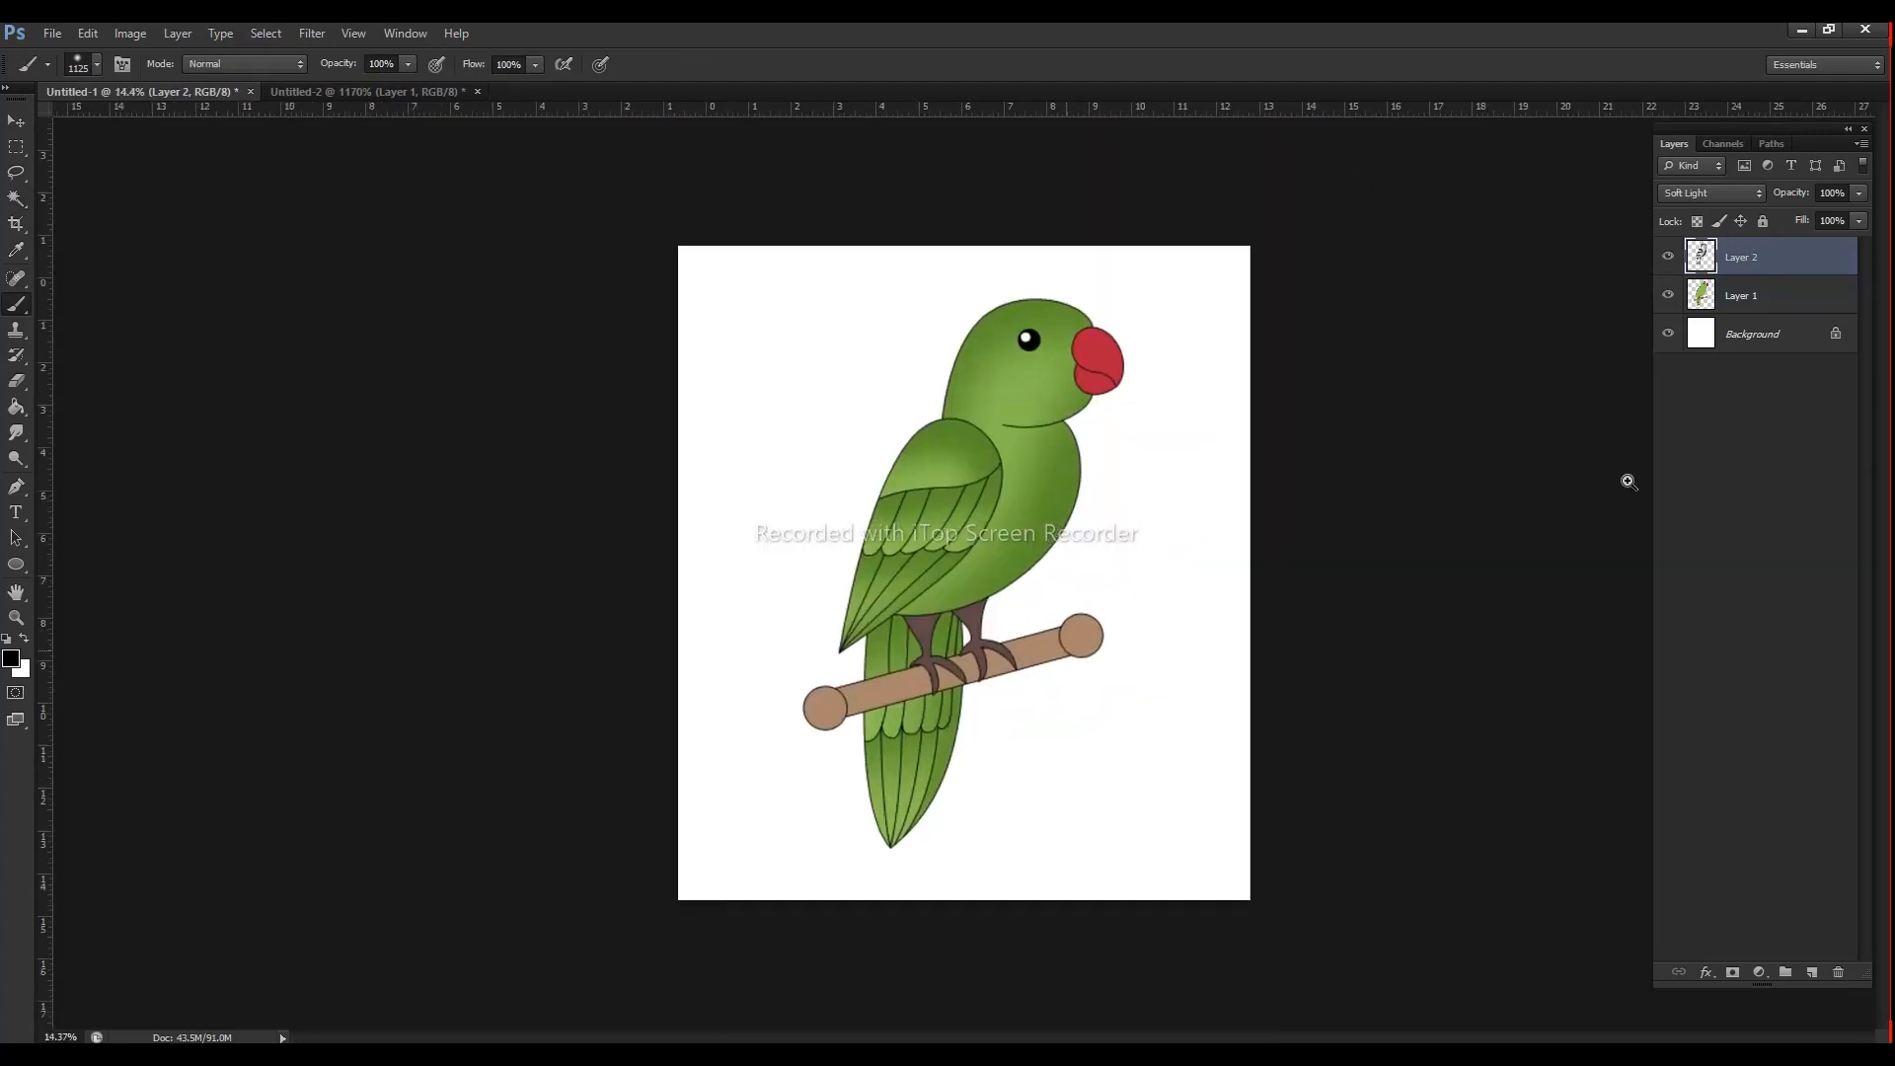
{"action": "left_click", "coordinate": [1719, 304]}
{"action": "key", "text": "w"}
{"action": "left_click", "coordinate": [1104, 639]}
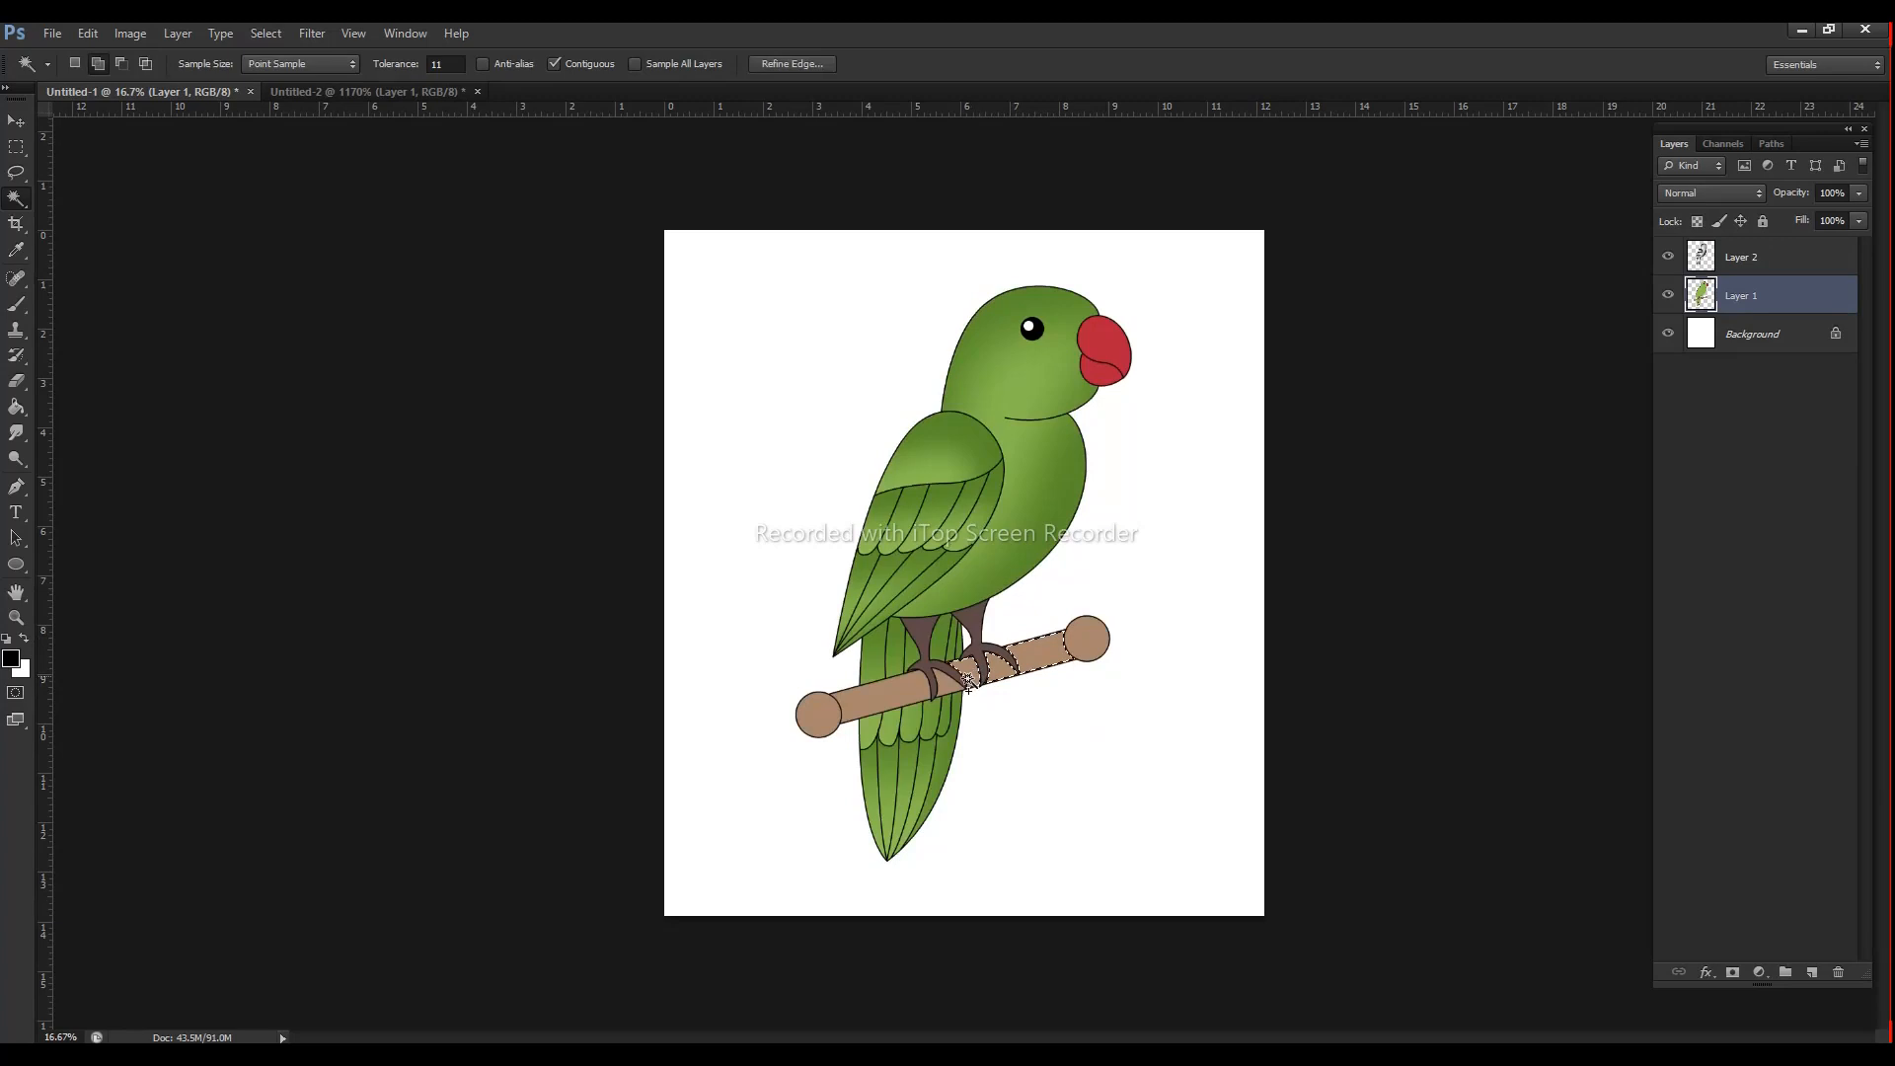
{"action": "left_click", "coordinate": [913, 698], "text": "shift"}
Step: Shade the selected perch rod in black on Layer 2 with the Brush, then deselect
{"action": "left_click", "coordinate": [1752, 257]}
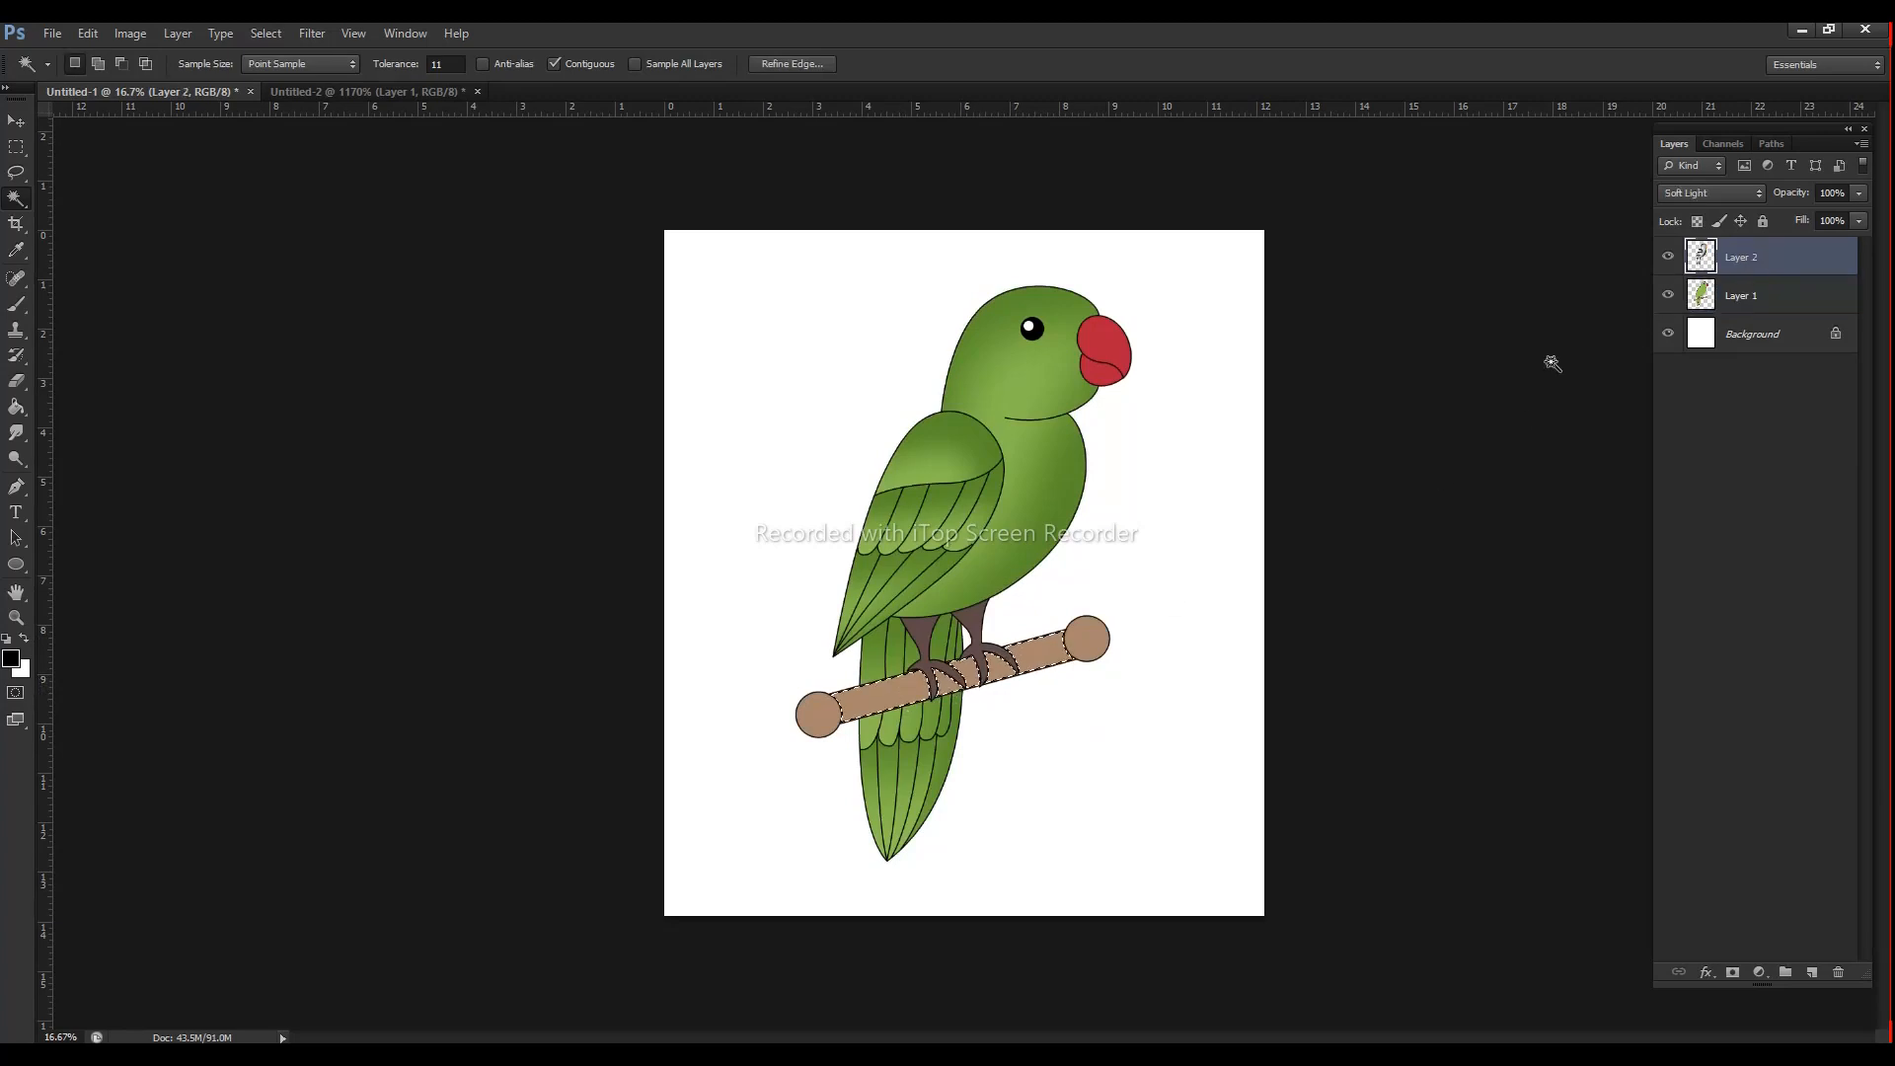
{"action": "key", "text": "b"}
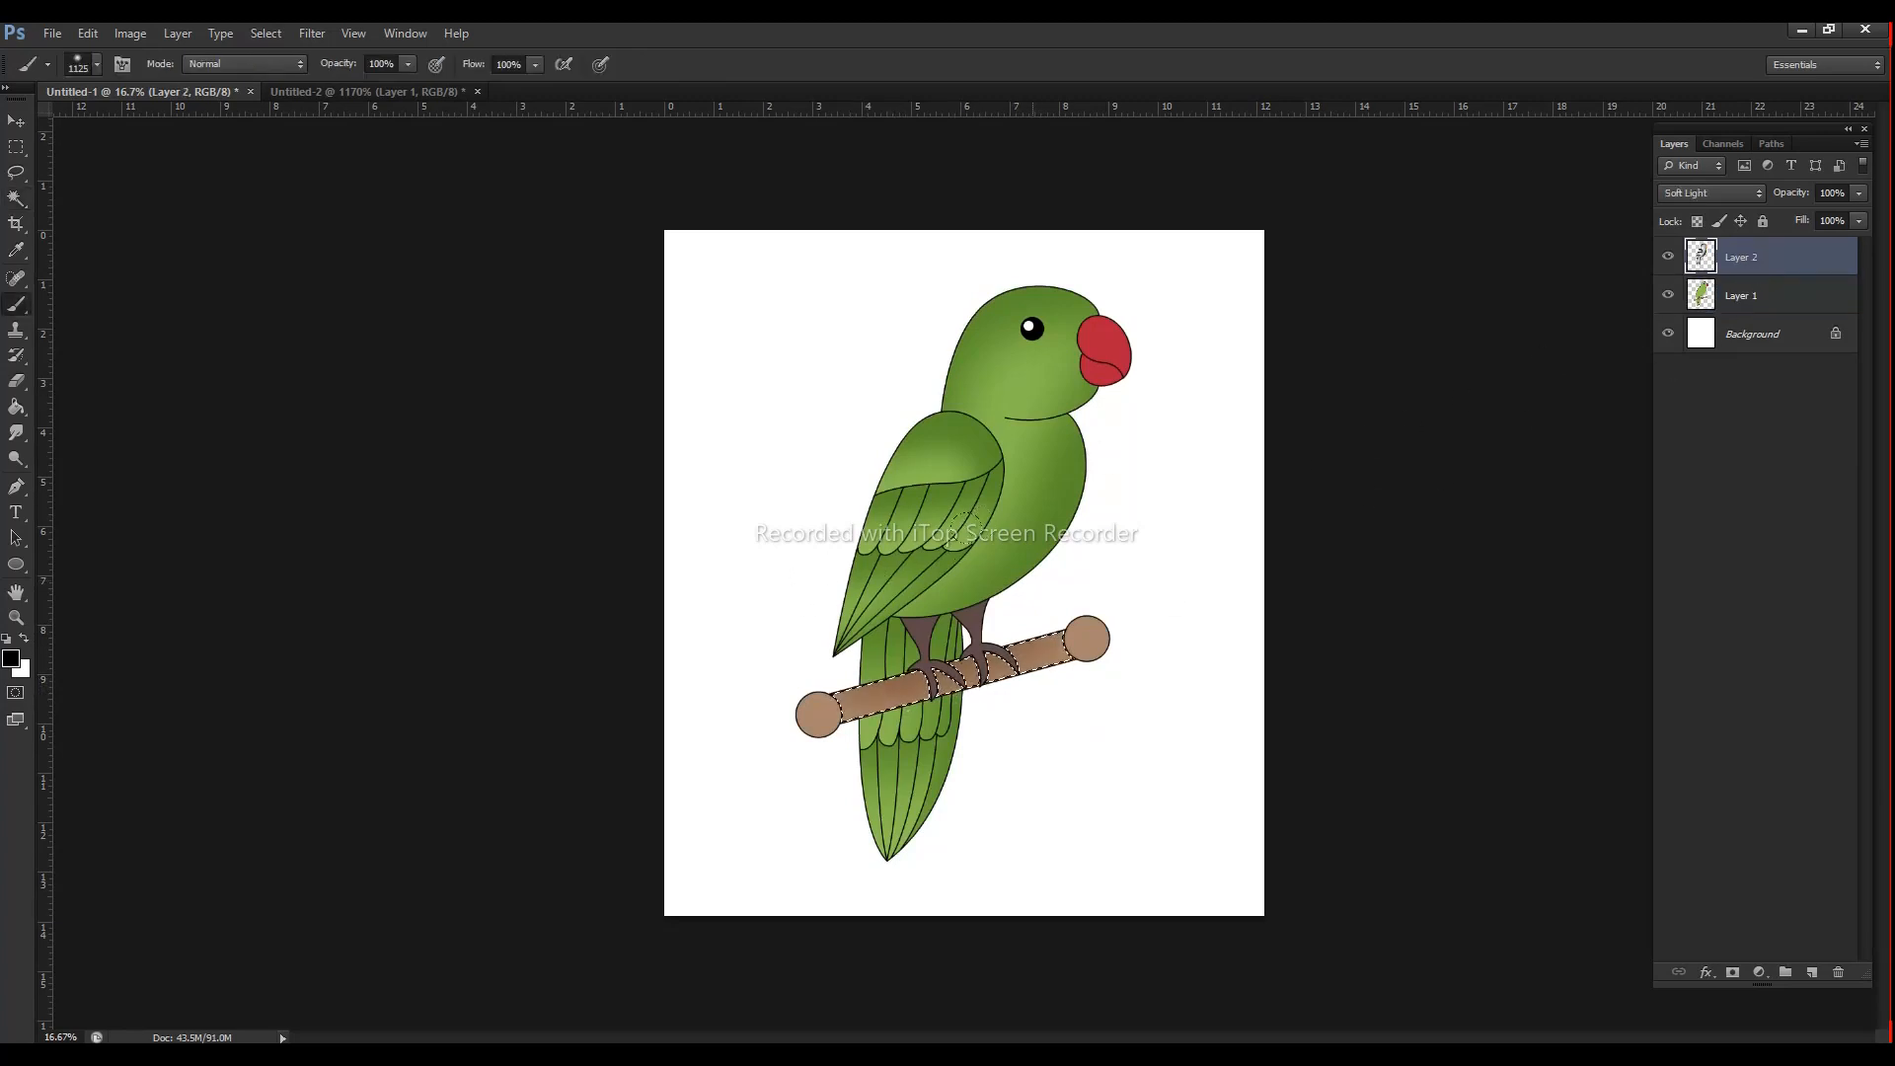
{"action": "key", "text": "ctrl+d"}
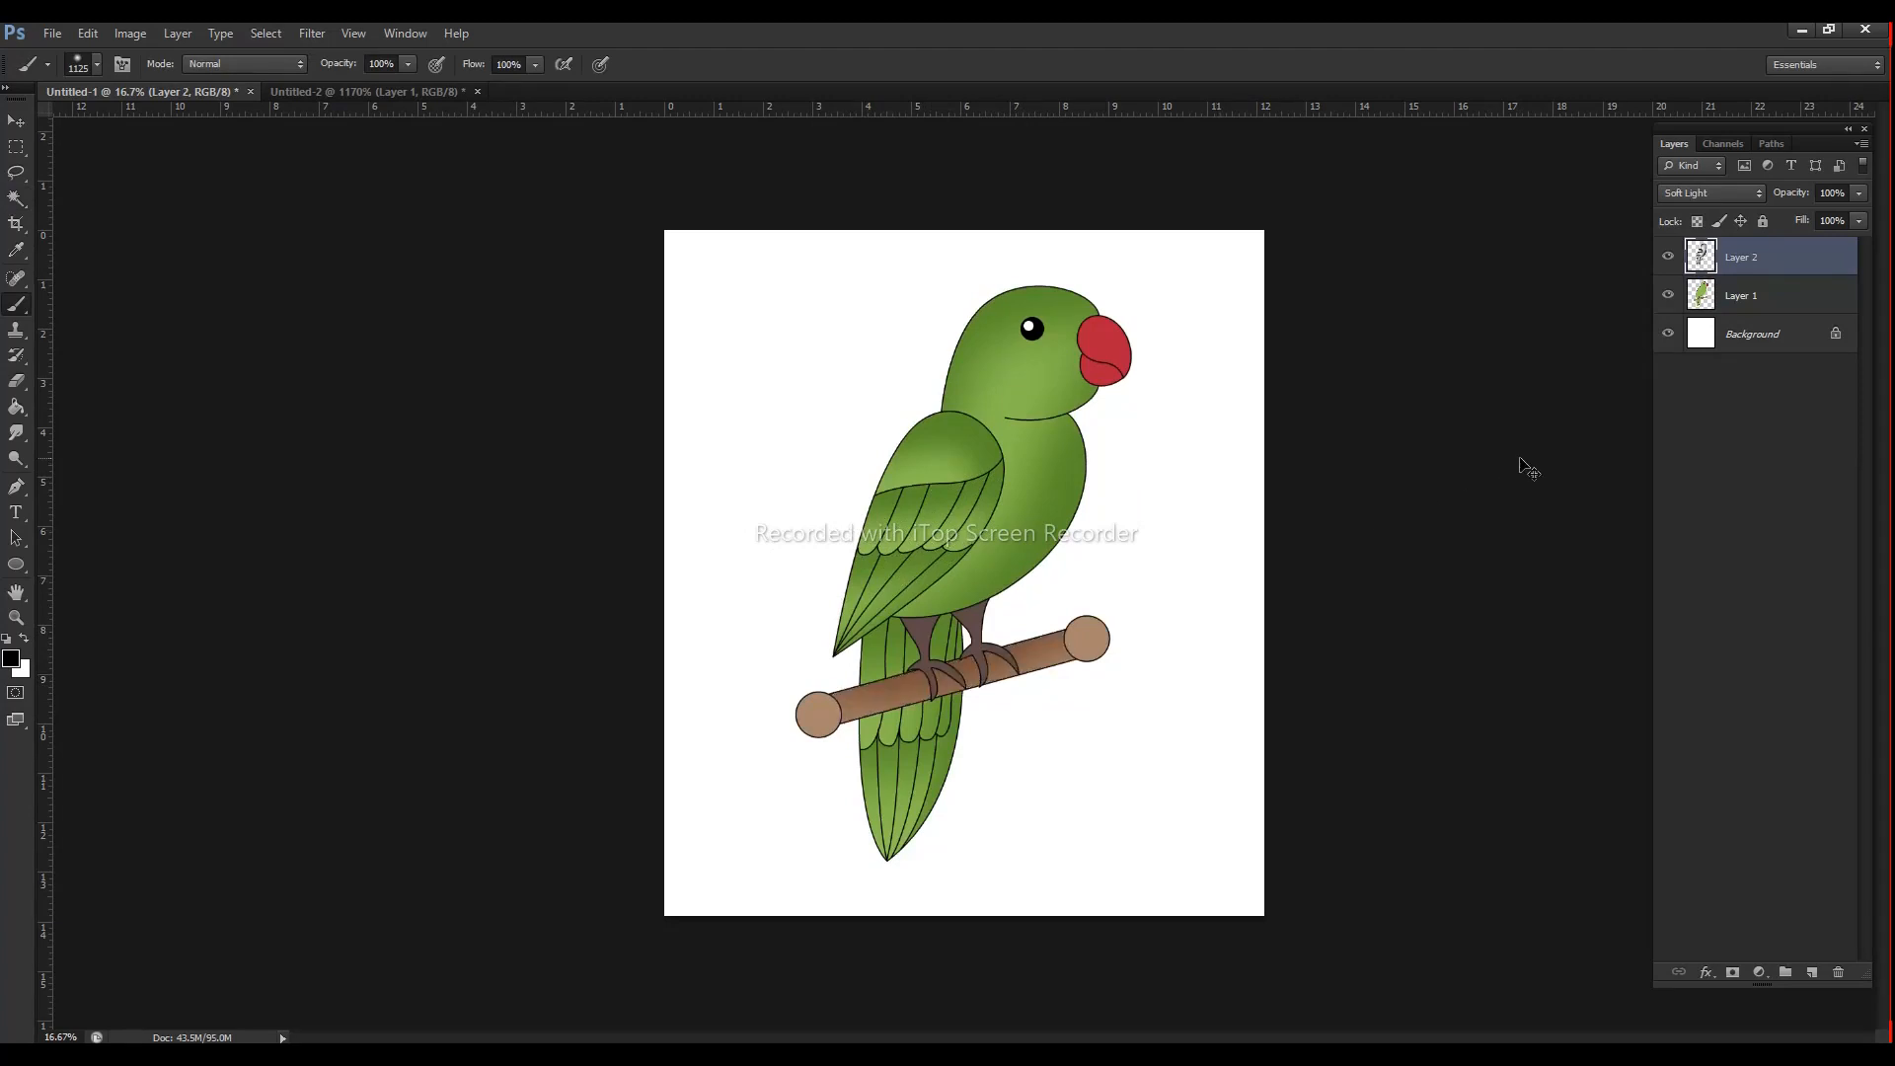
{"action": "right_click", "coordinate": [1054, 650], "text": "ctrl"}
{"action": "left_click", "coordinate": [1125, 687]}
{"action": "left_click_drag", "start_coordinate": [1130, 689], "coordinate": [1049, 670]}
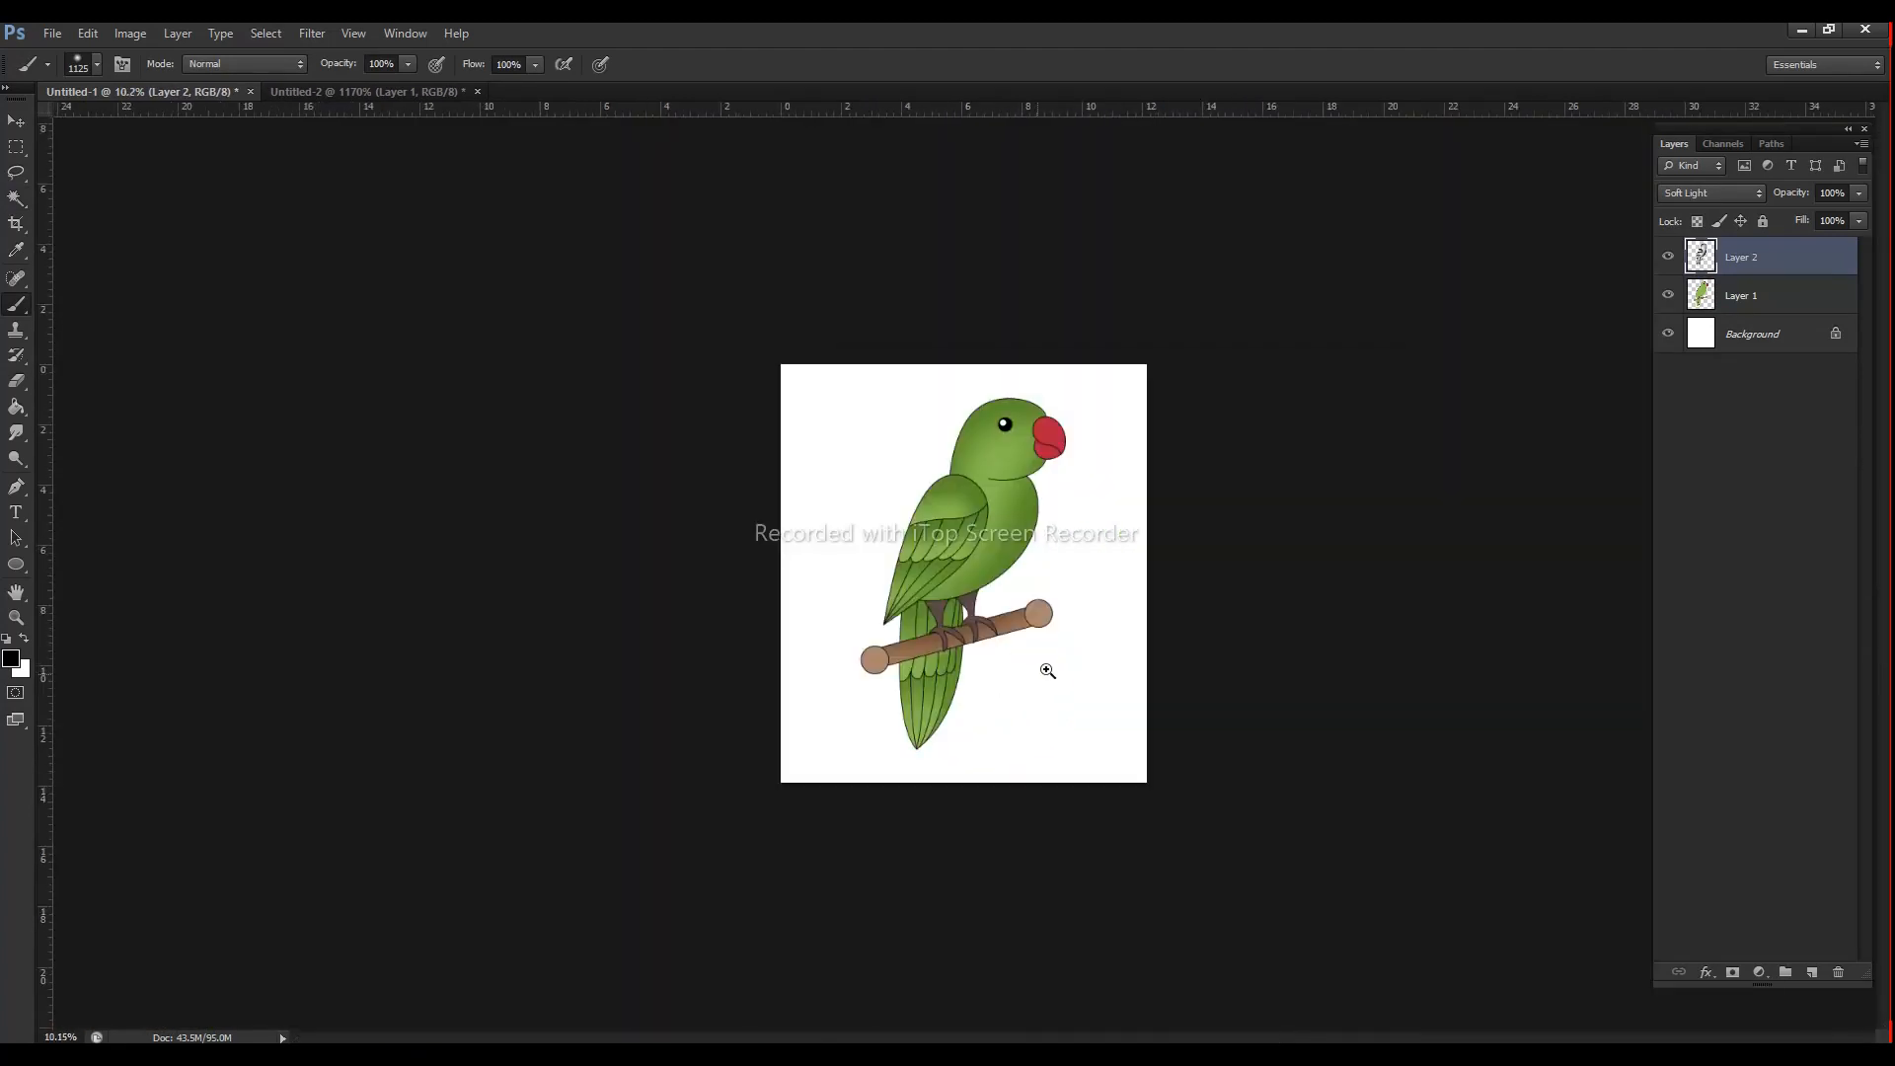
{"action": "key", "text": "w"}
{"action": "right_click", "coordinate": [1006, 596]}
{"action": "left_click", "coordinate": [1060, 628]}
{"action": "right_click", "coordinate": [1037, 645], "text": "ctrl"}
{"action": "left_click_drag", "start_coordinate": [1050, 640], "coordinate": [1040, 714]}
{"action": "left_click", "coordinate": [1097, 680]}
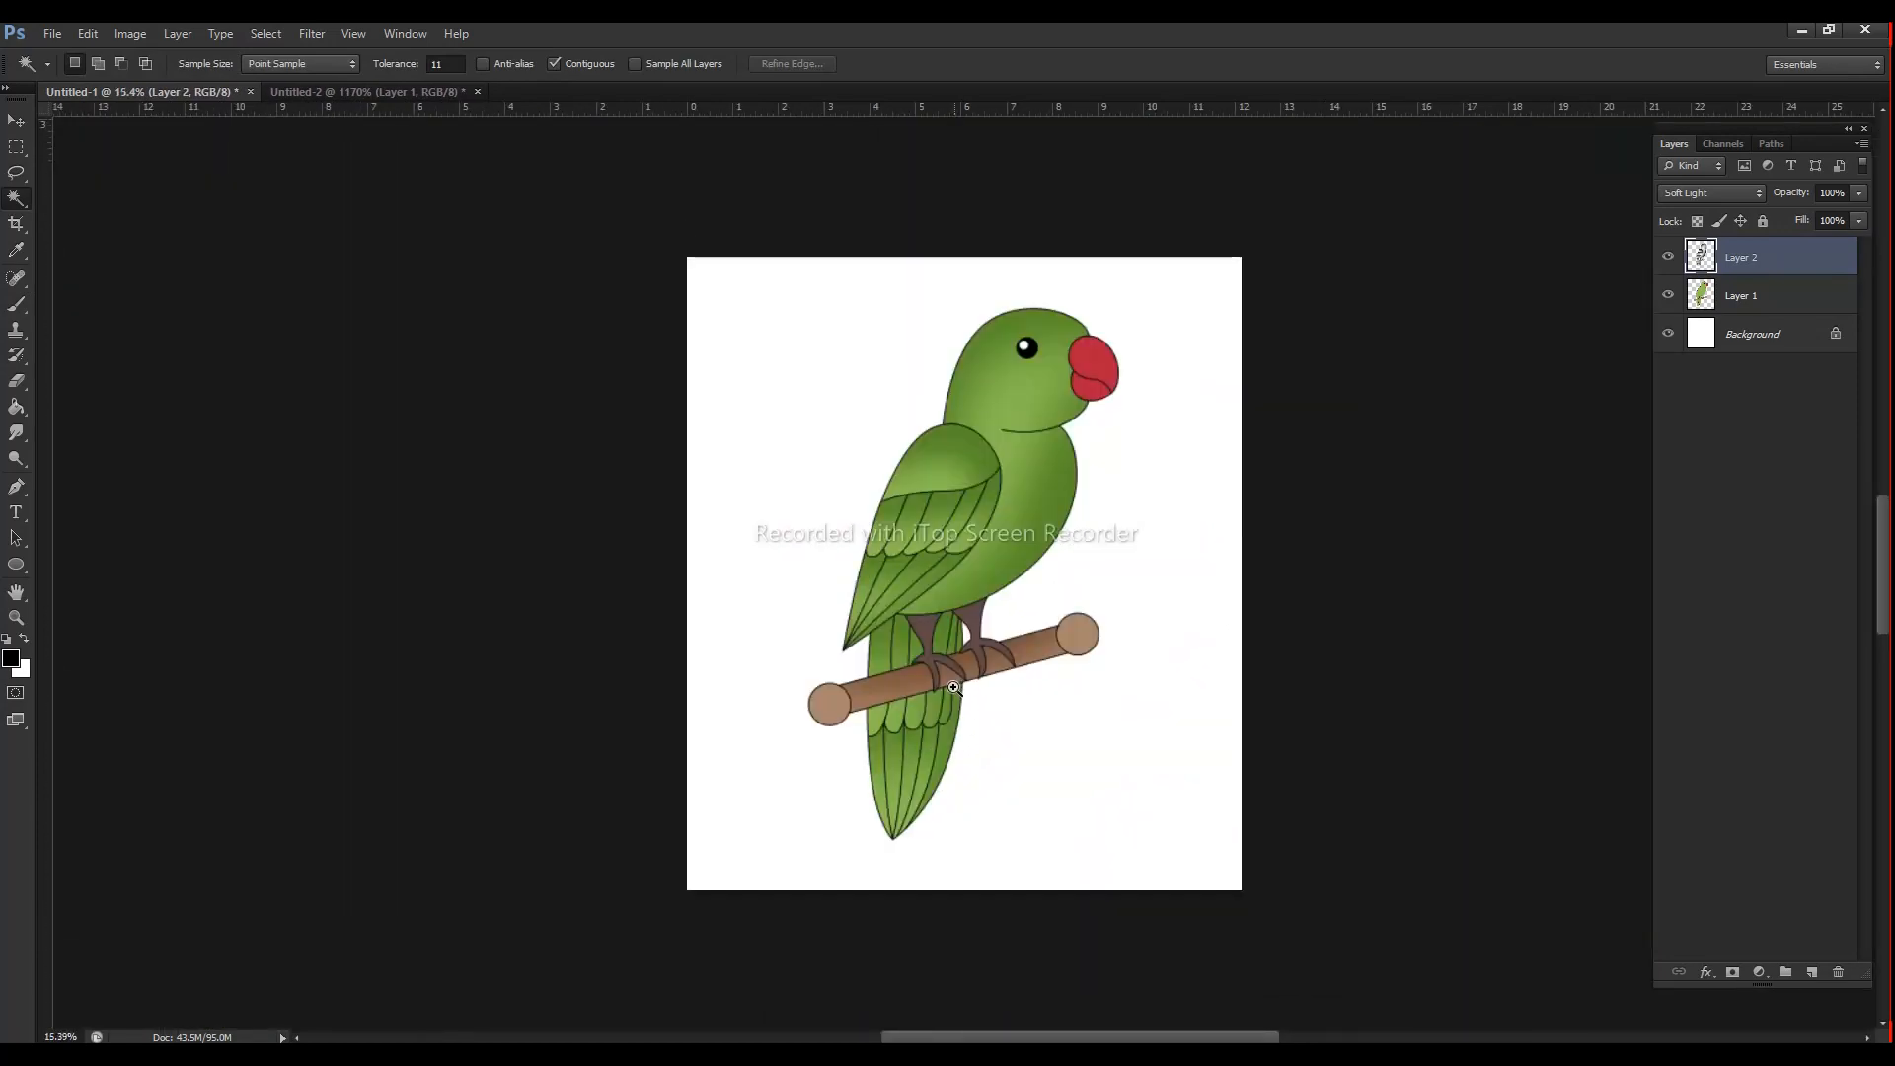
{"action": "left_click", "coordinate": [1040, 713]}
{"action": "key", "text": "b"}
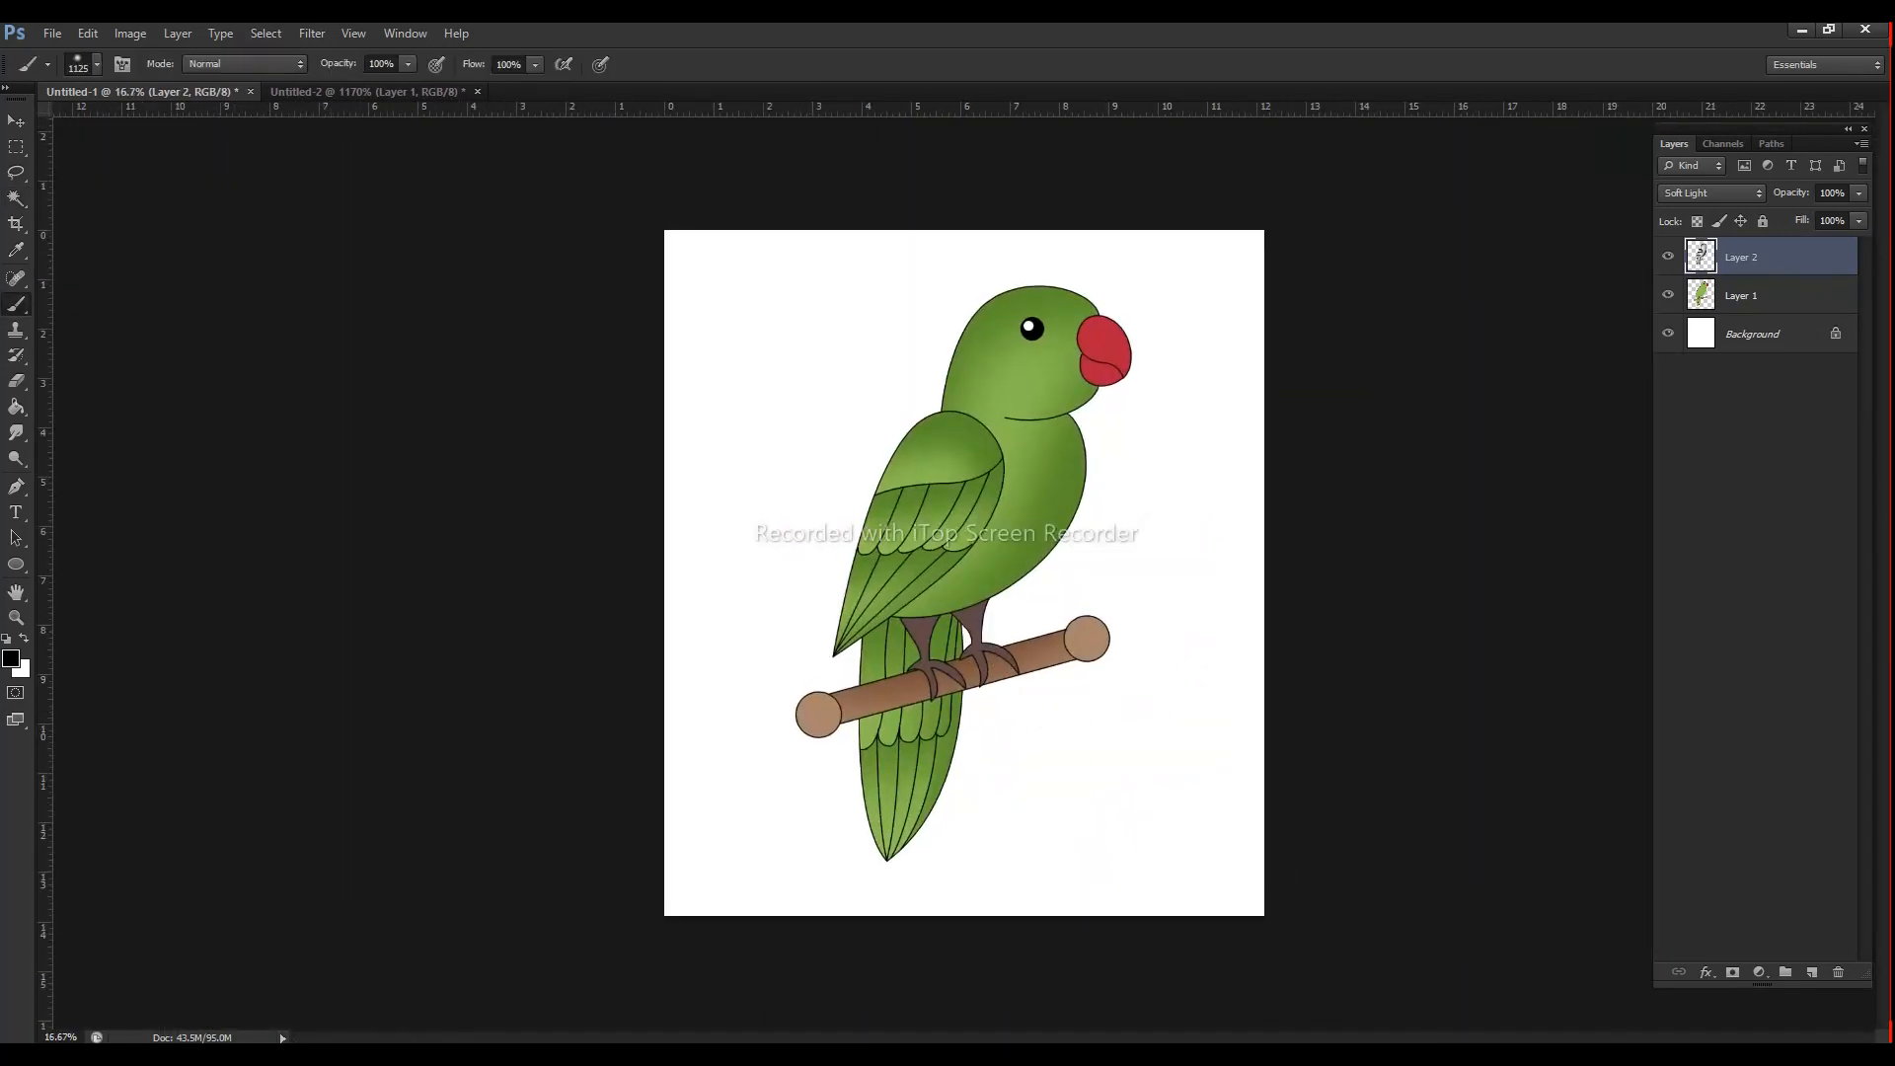